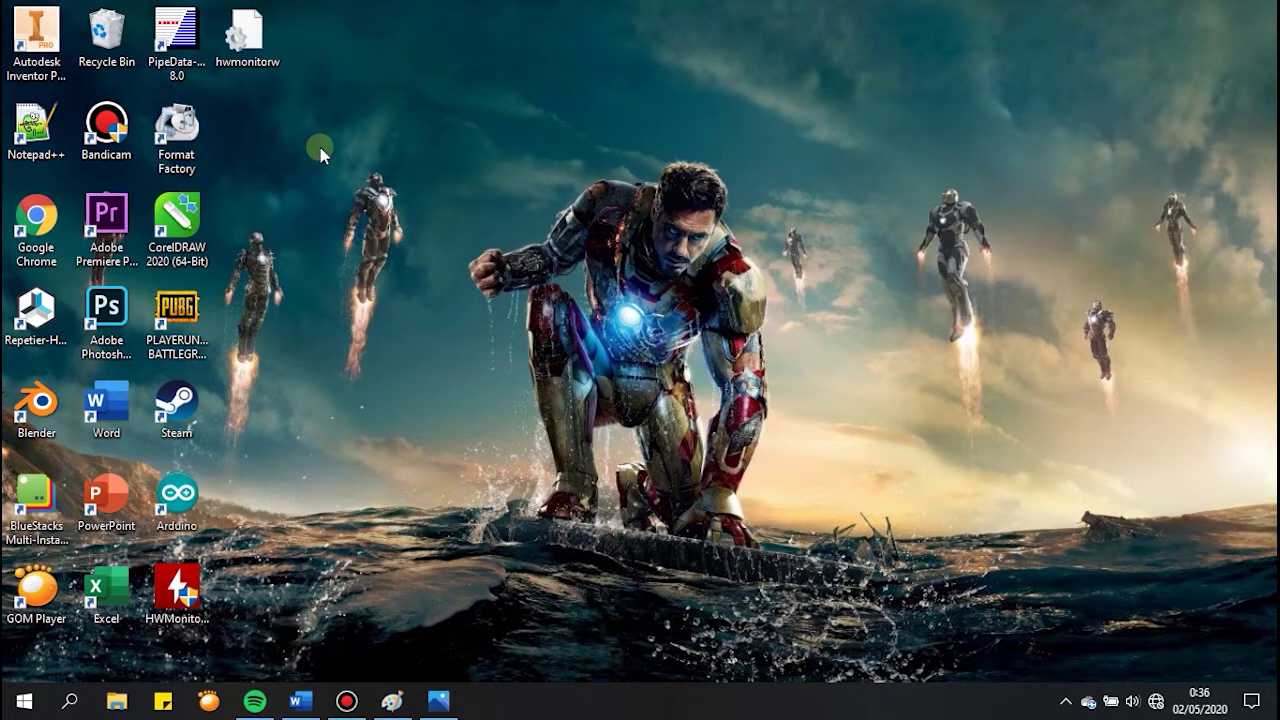
Step: Run Autodesk Inventor Professional 2021 as administrator from its desktop shortcut
left_click_drag(320, 150, 420, 400)
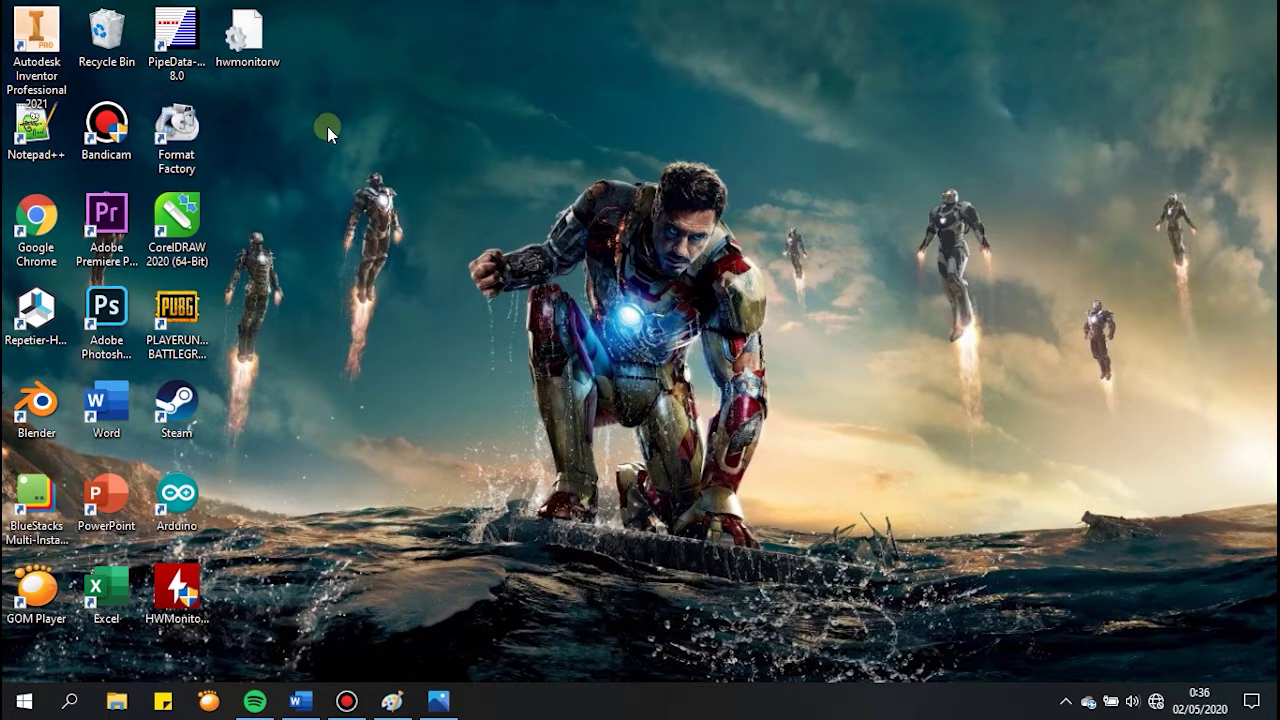
right_click(37, 37)
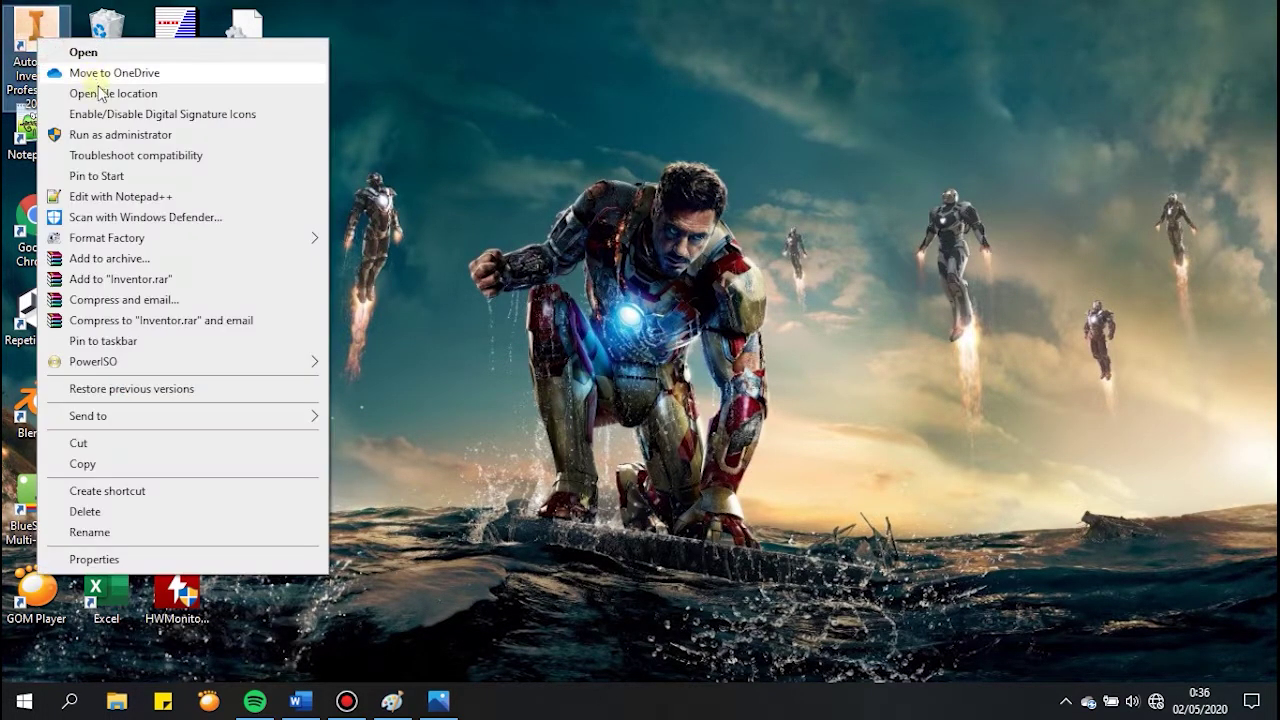
left_click(105, 135)
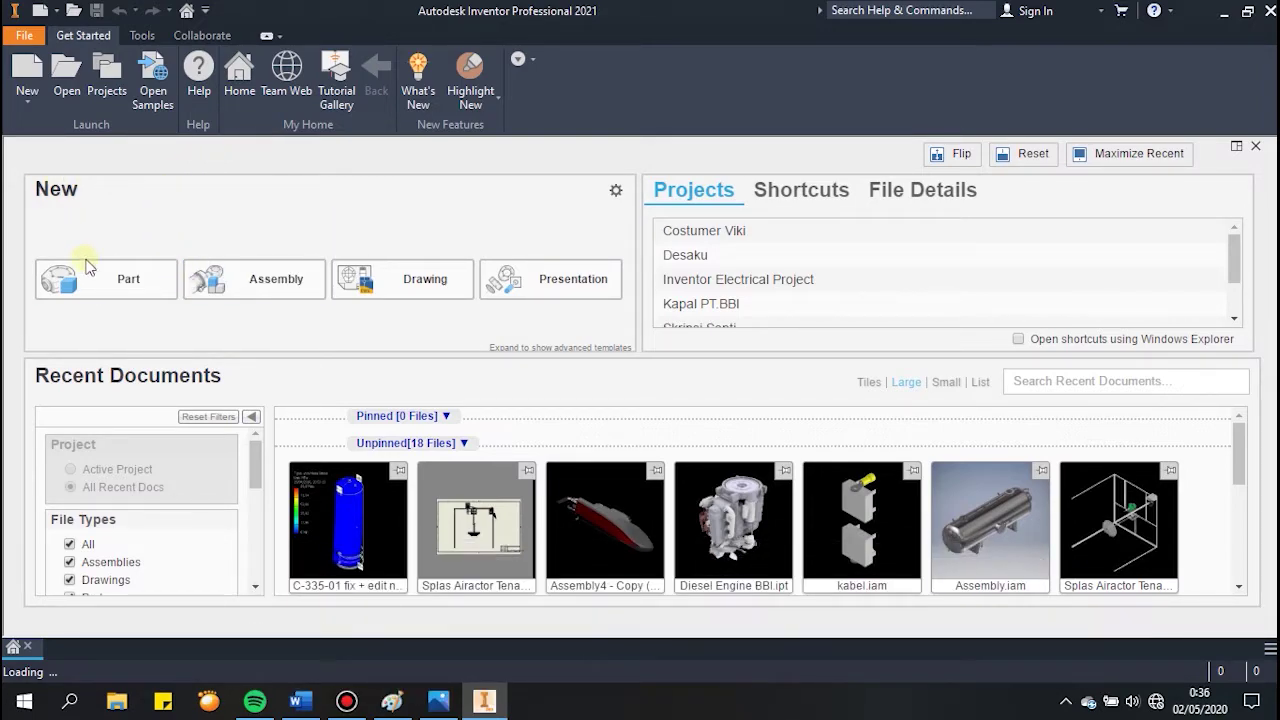
Step: Create a new Part1 part file from the New section of the start screen
left_click(144, 36)
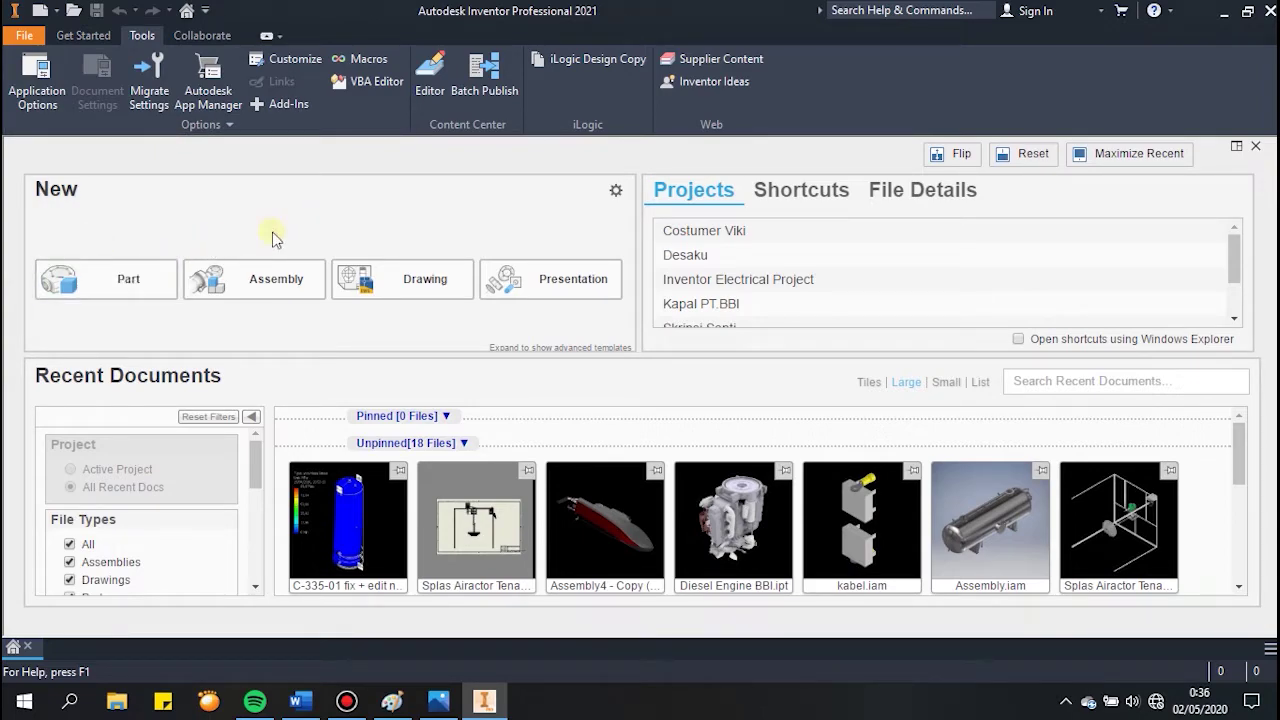
left_click(150, 288)
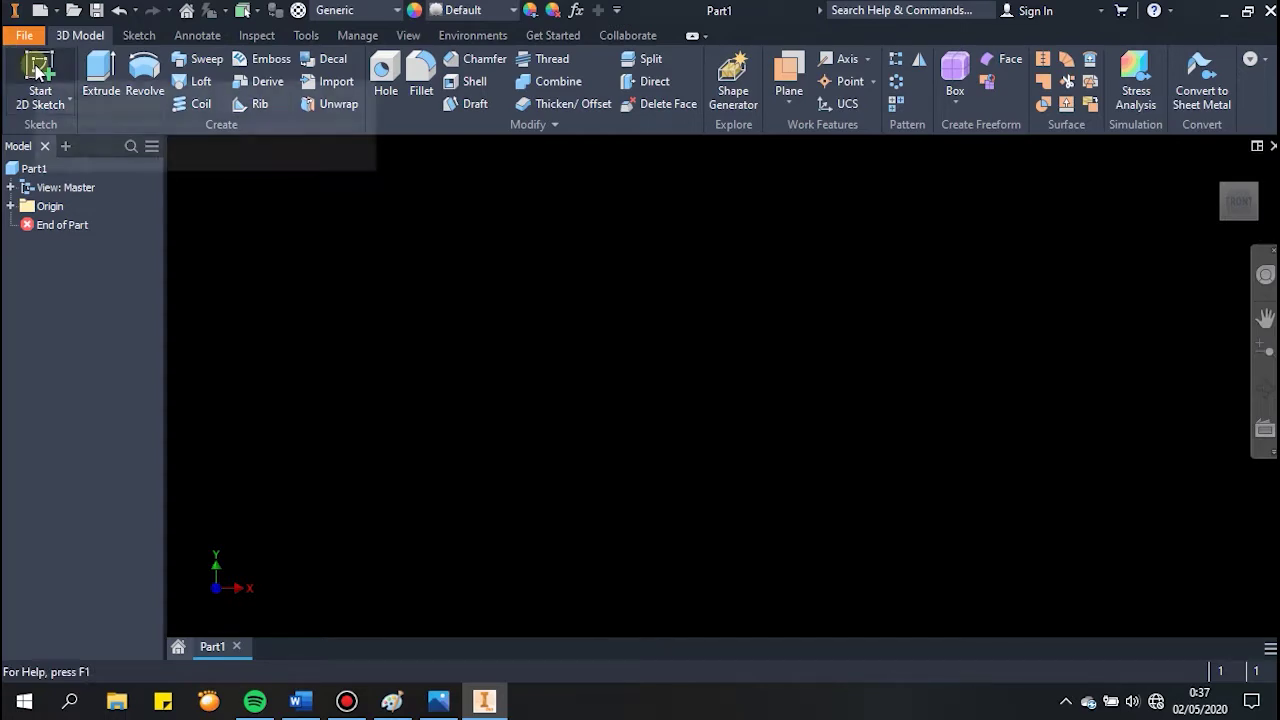
Step: Begin Sketch1 on the XZ origin plane
key("s")
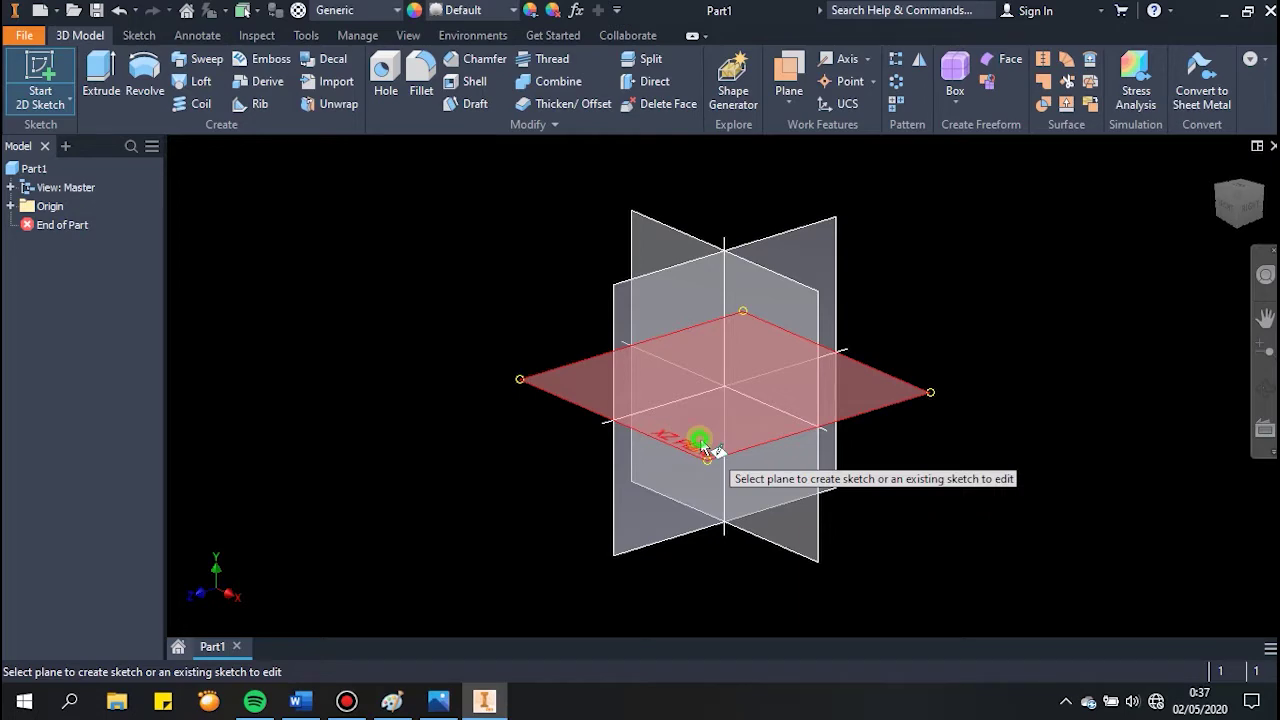
left_click(701, 443)
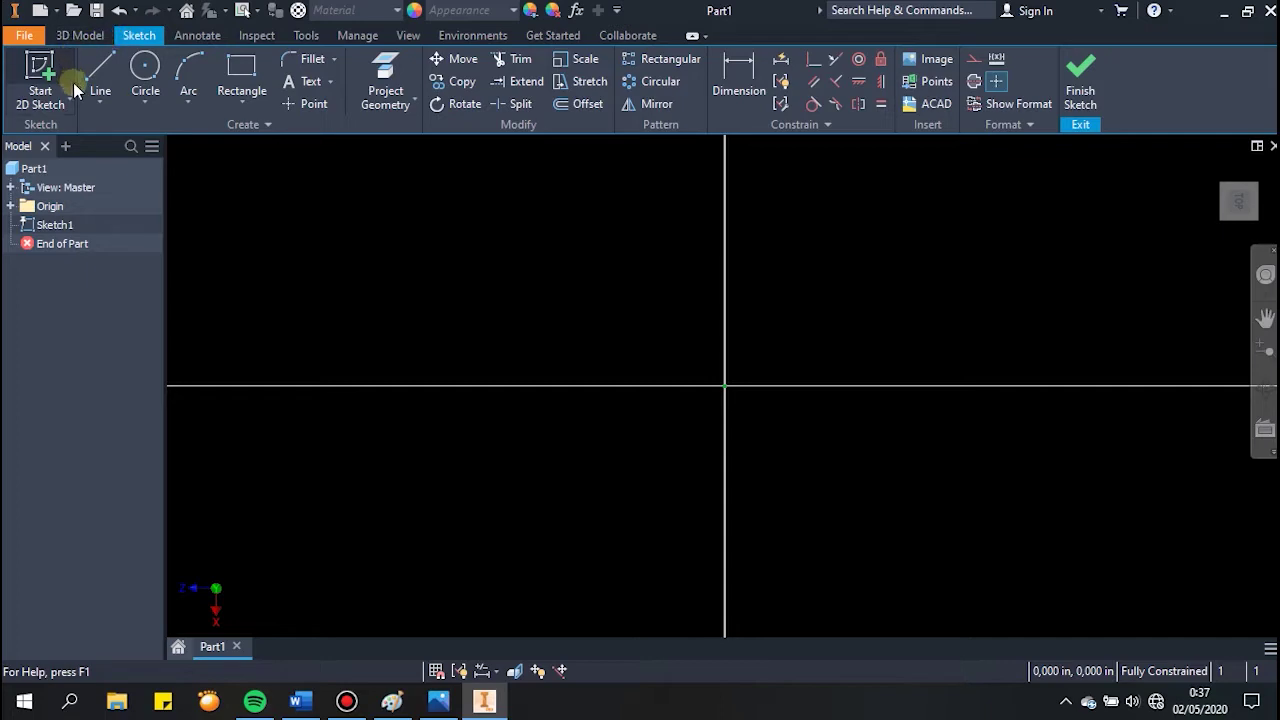
left_click(268, 125)
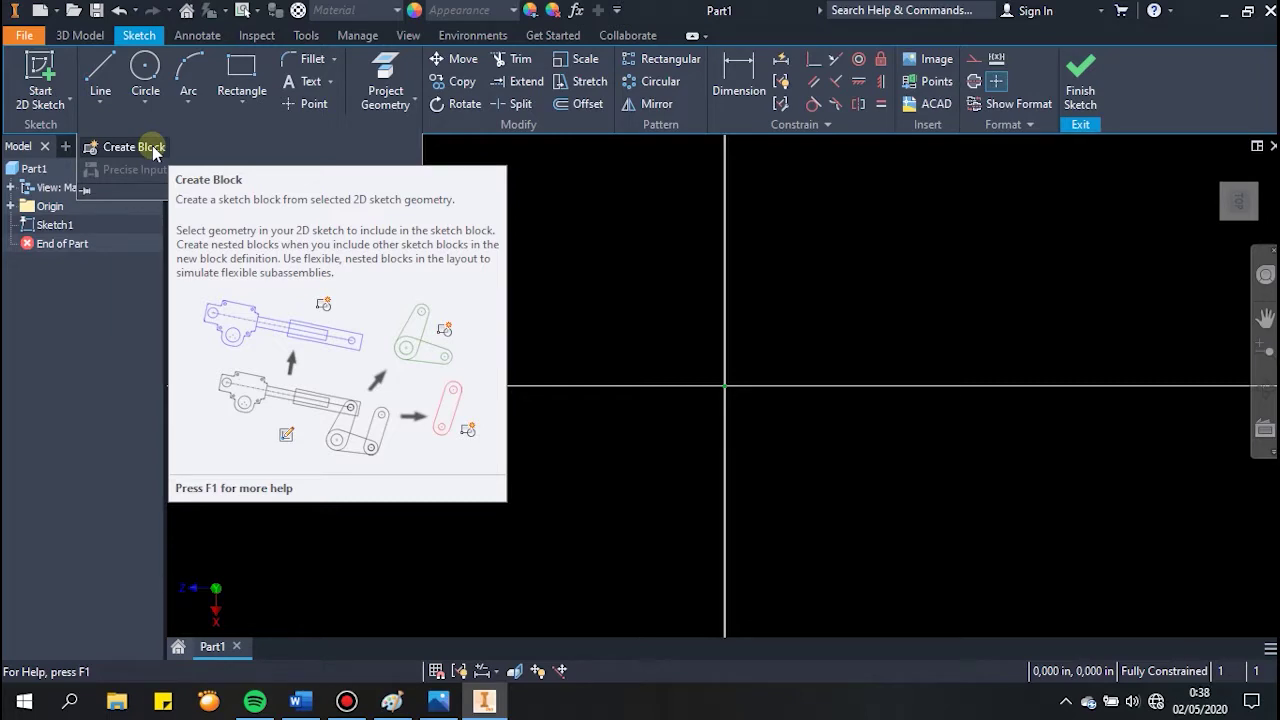
left_click(543, 208)
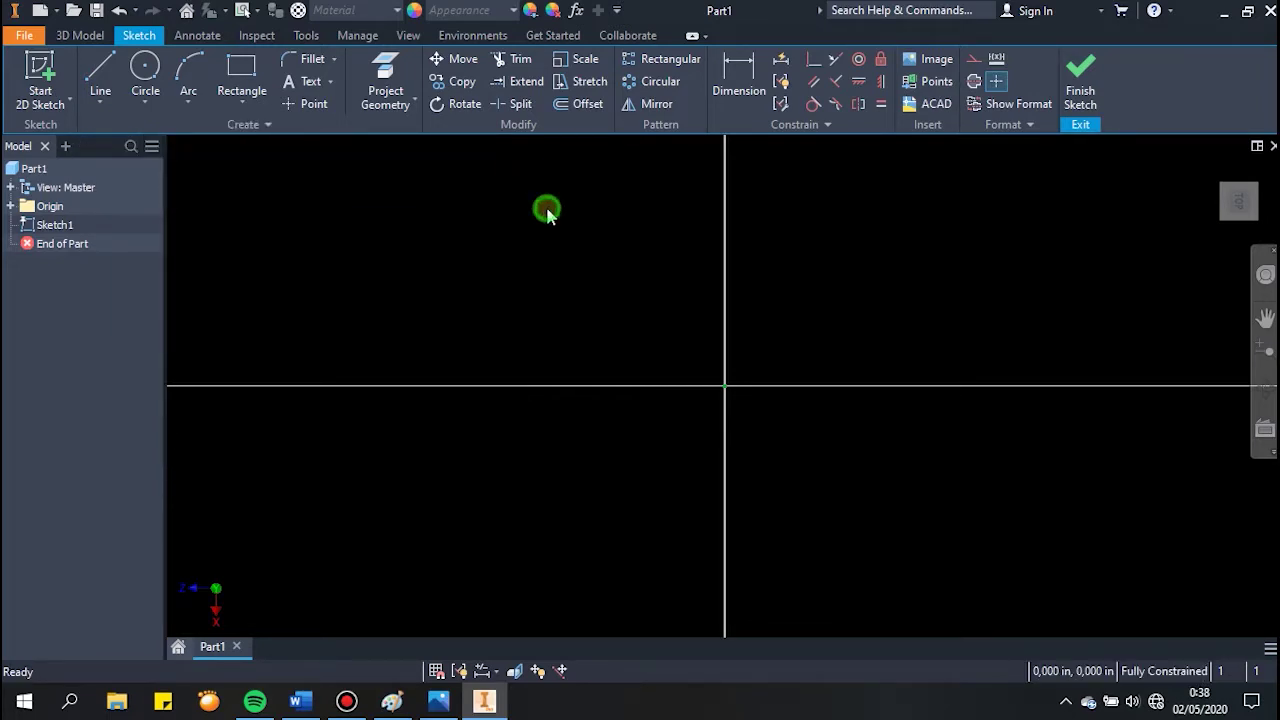
left_click(226, 123)
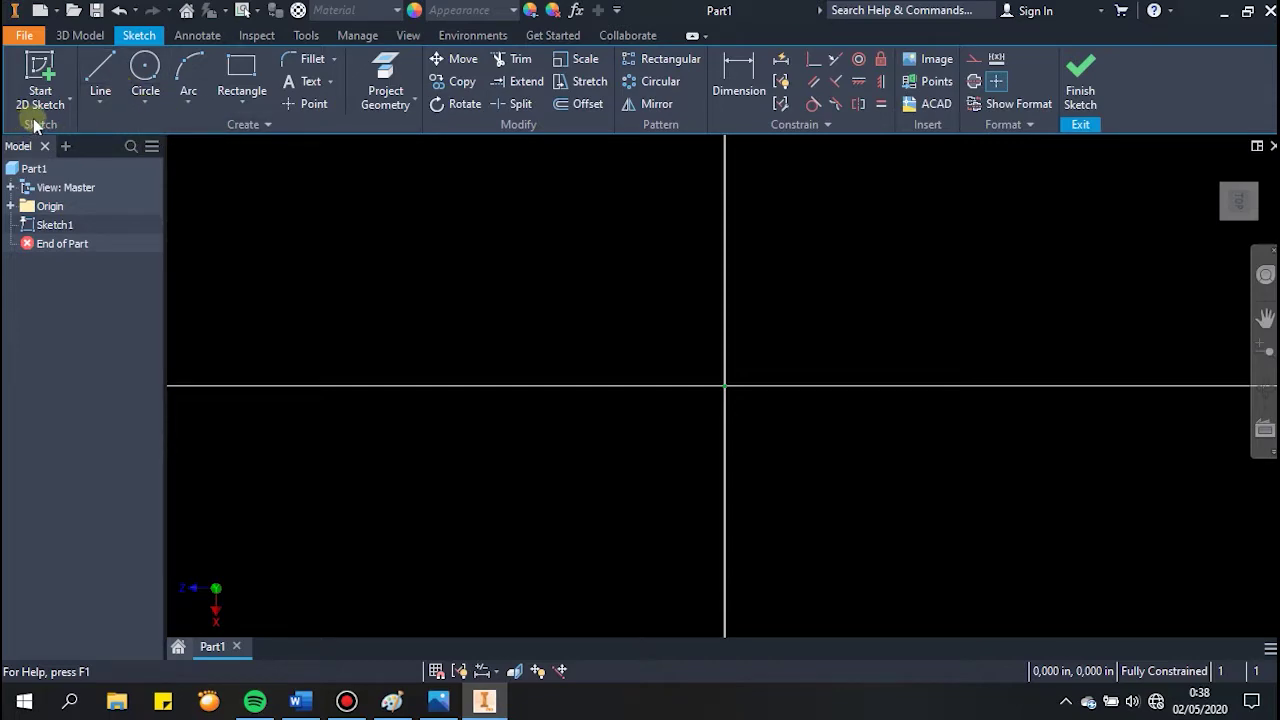
left_click(108, 68)
left_click(409, 244)
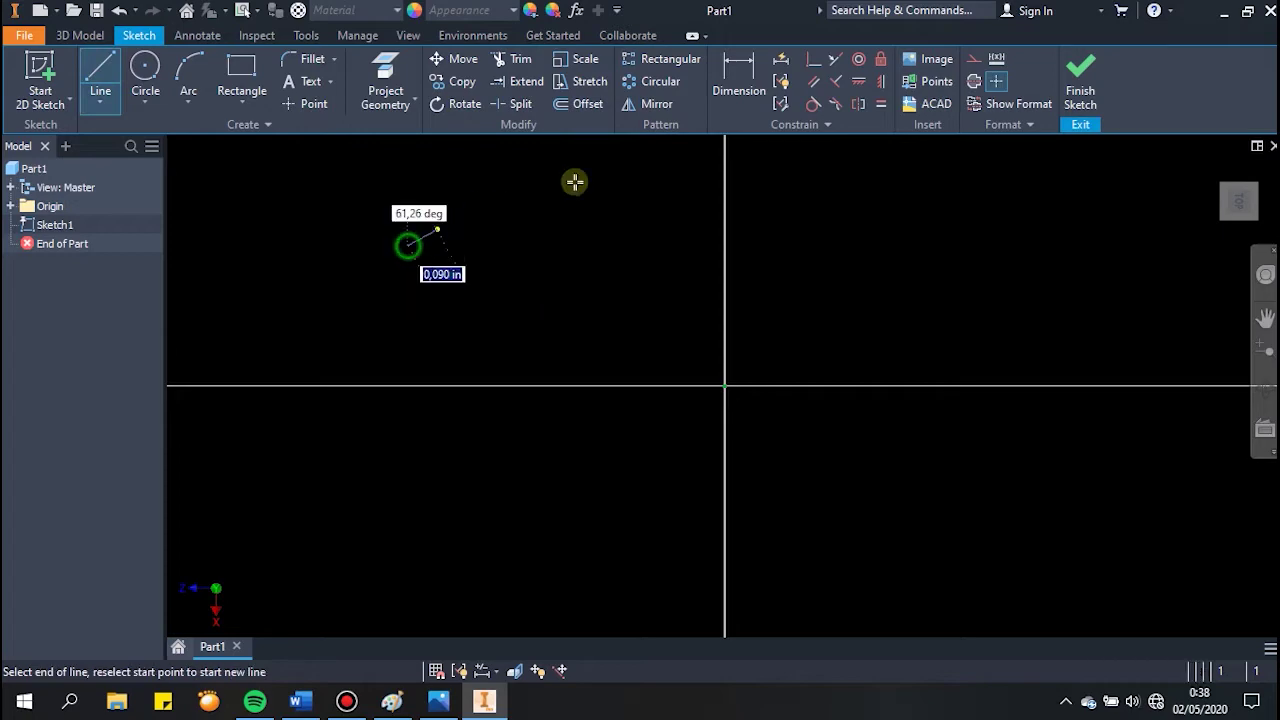
left_click(612, 175)
left_click(703, 221)
left_click(724, 325)
left_click(554, 386)
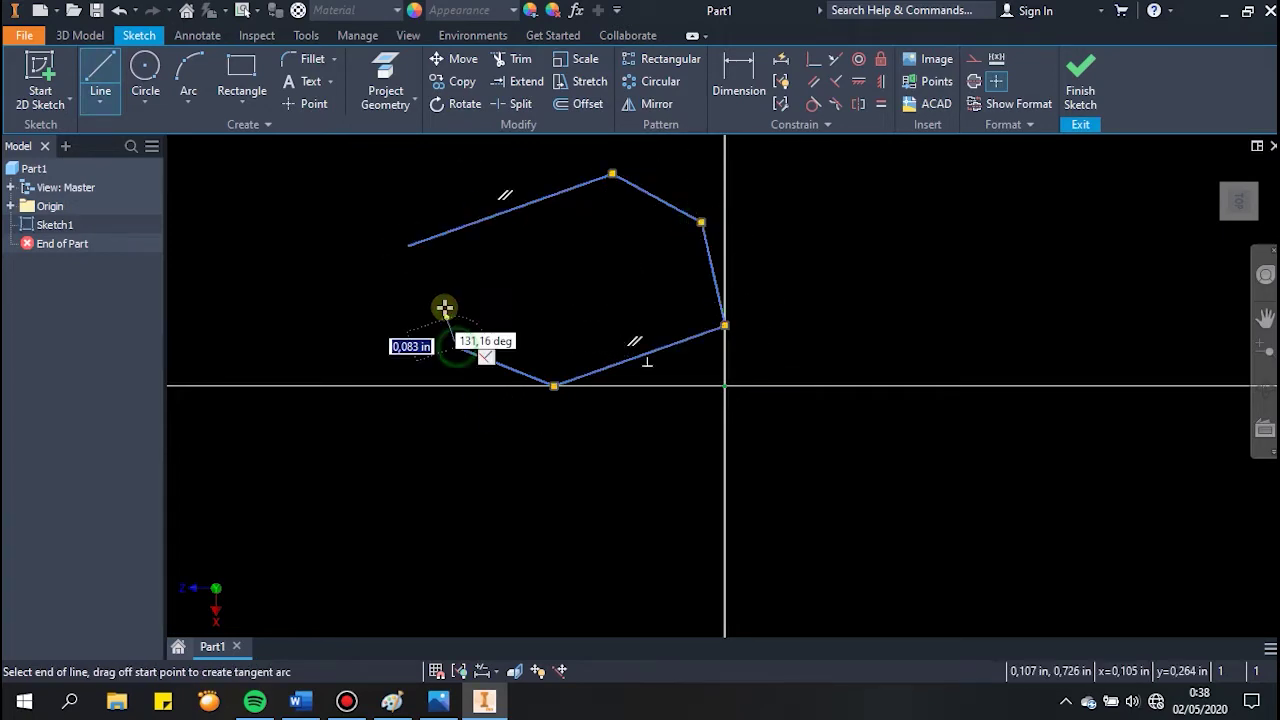
left_click(456, 347)
left_click(443, 308)
key("Escape")
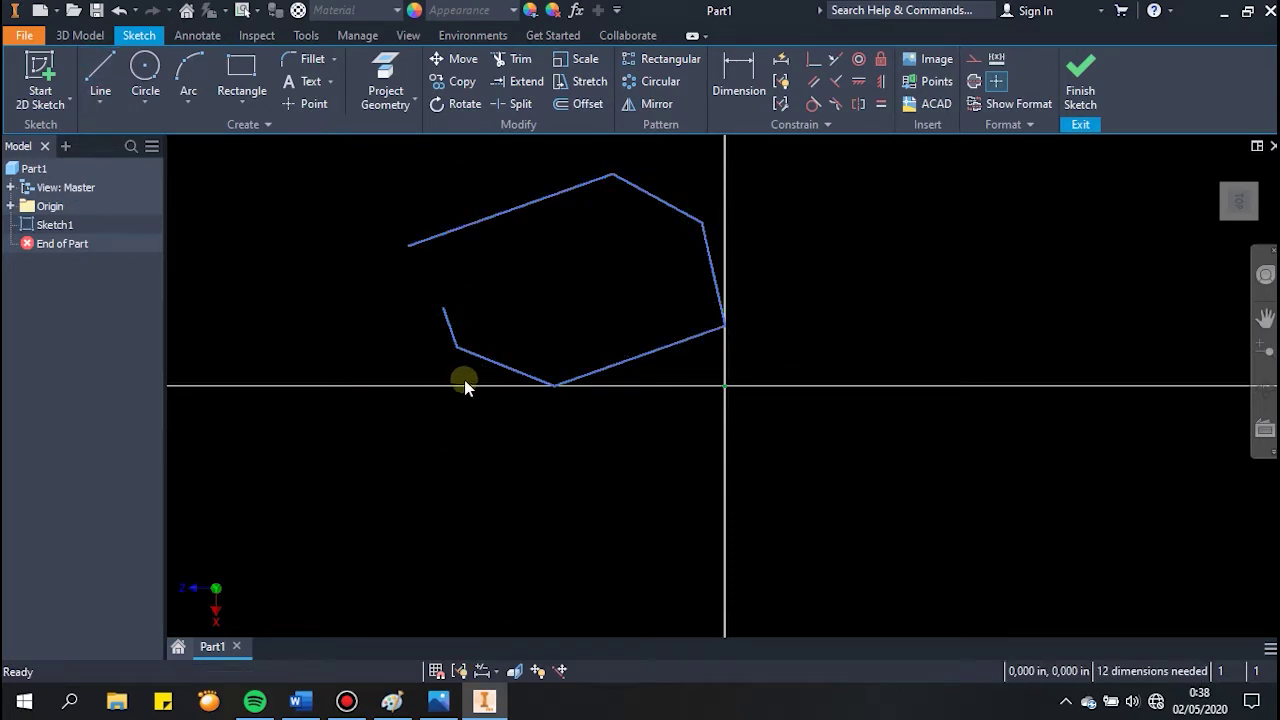
key("ctrl+z")
key("ctrl+z")
key("ctrl+z")
key("ctrl+z")
key("ctrl+z")
key("ctrl+z")
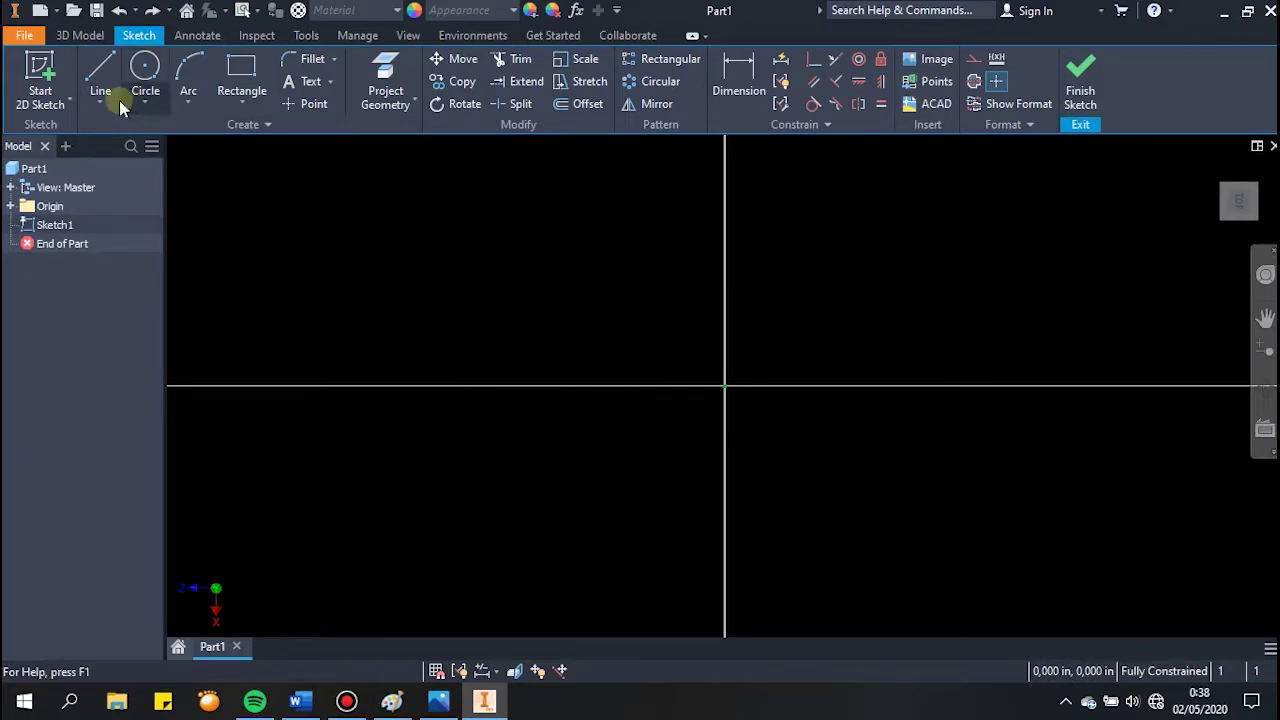
left_click(100, 72)
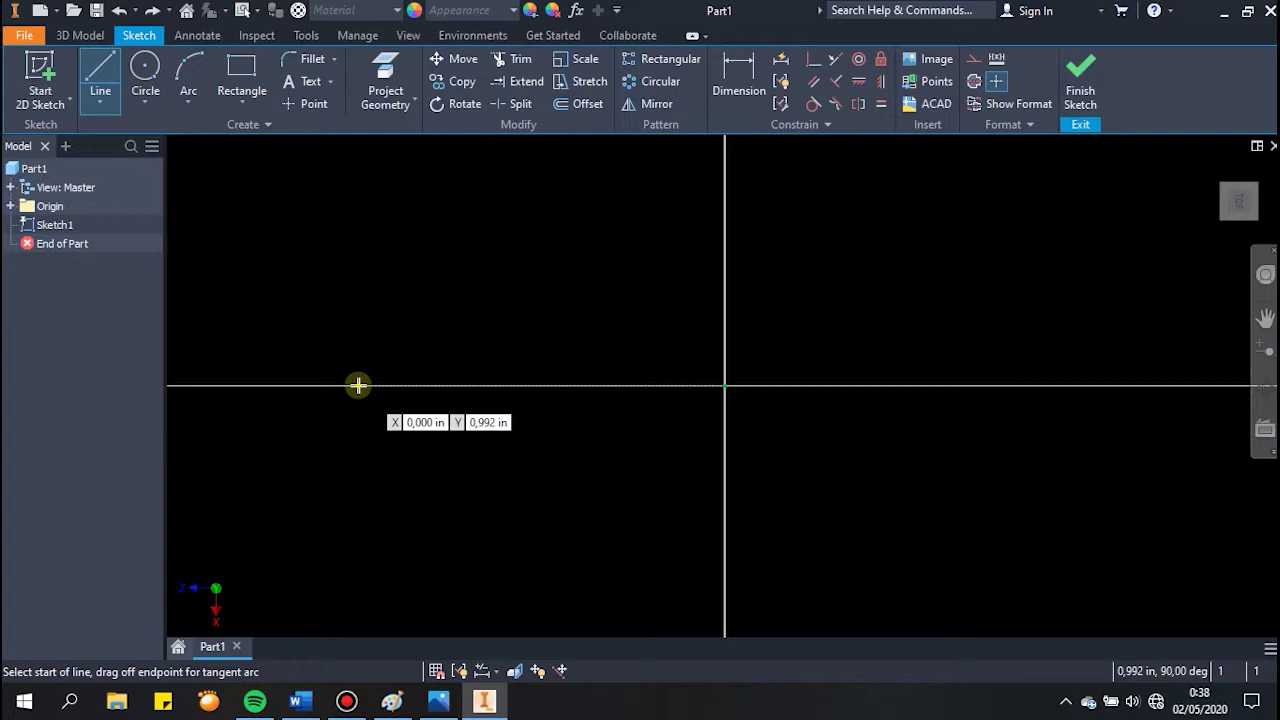
left_click(358, 385)
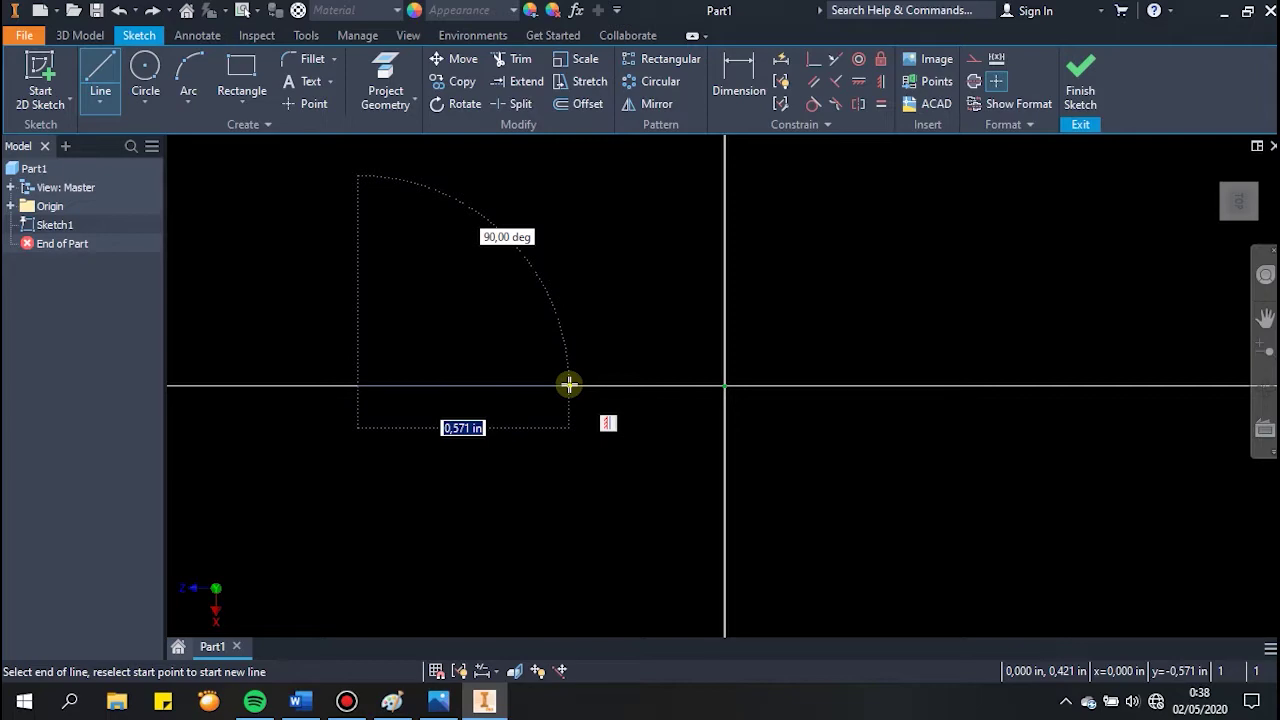
key("Escape")
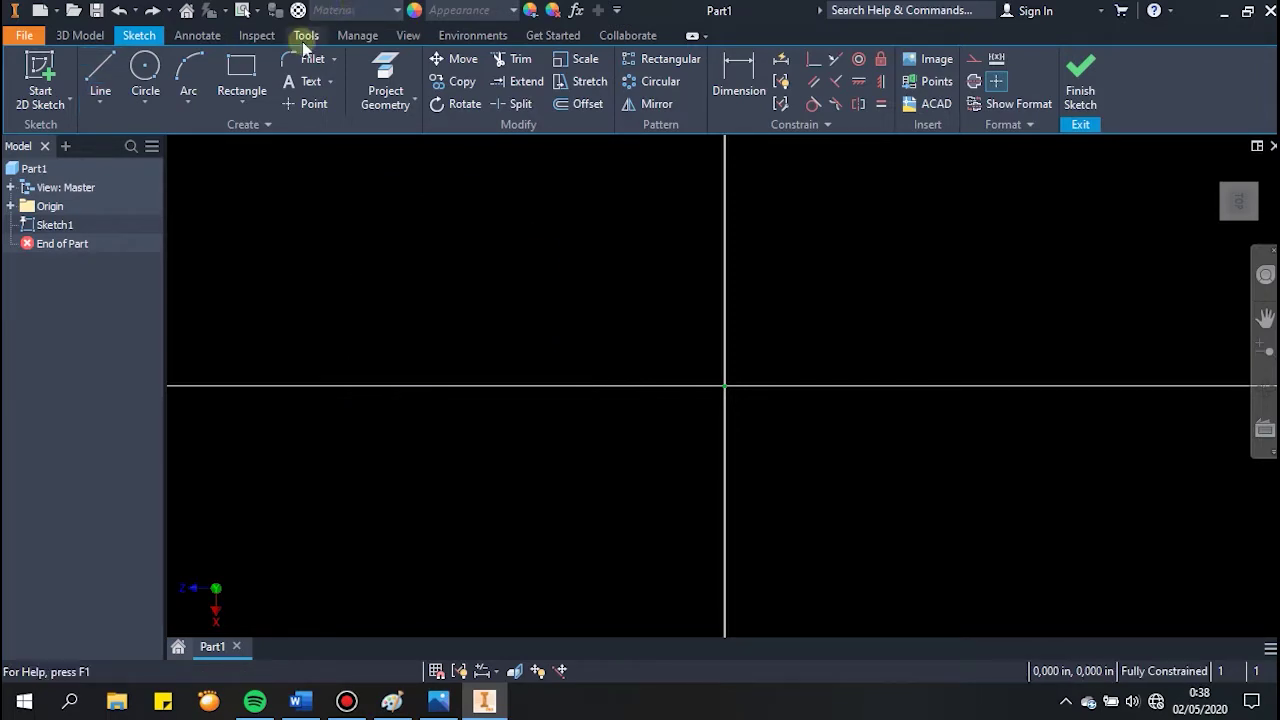
Step: Change the Length unit to millimeter in Document Settings, apply, and close the dialog
left_click(305, 37)
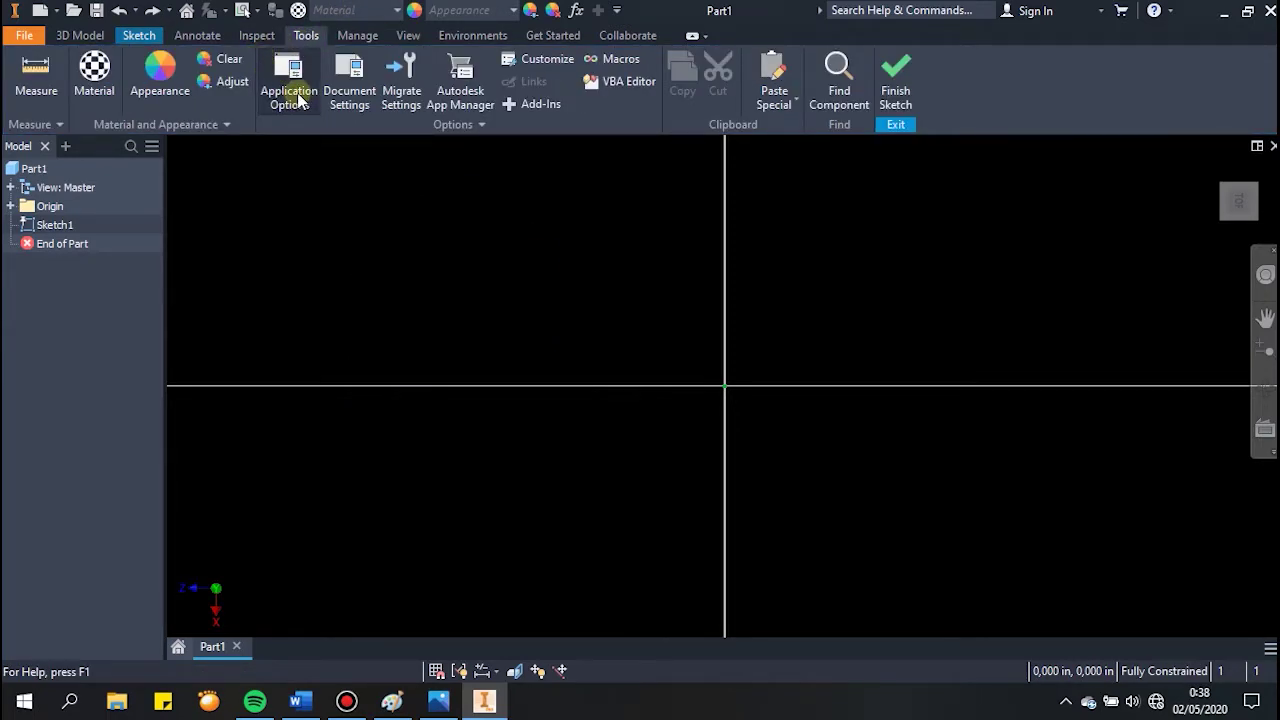
left_click(360, 90)
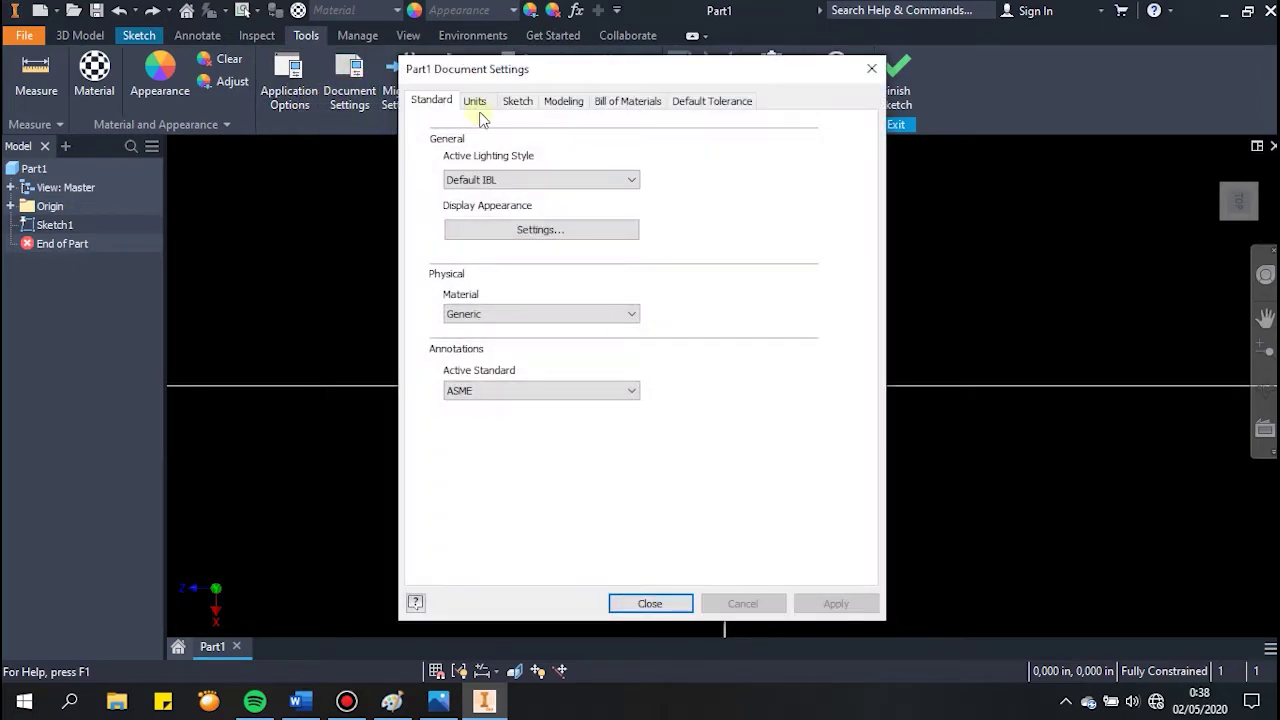
left_click(476, 104)
left_click(528, 167)
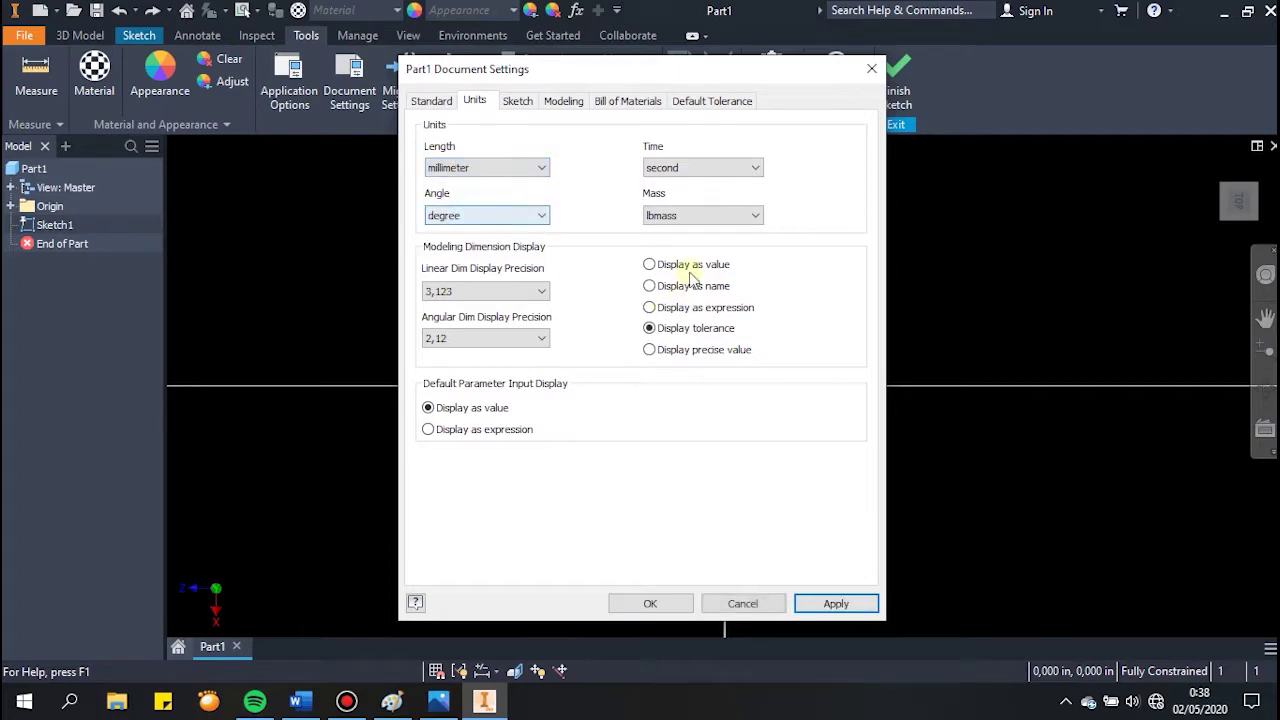
left_click(815, 604)
left_click(871, 68)
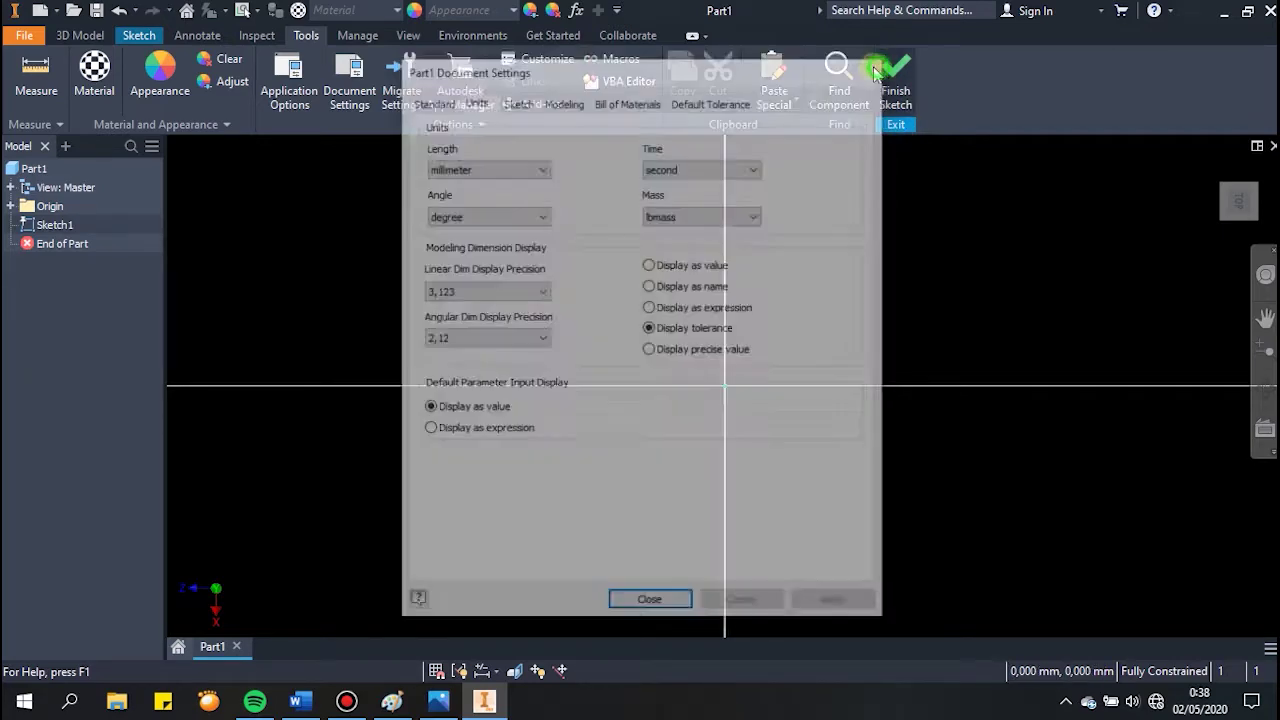
left_click(139, 35)
Step: Draw a horizontal line above the horizontal axis
left_click(100, 75)
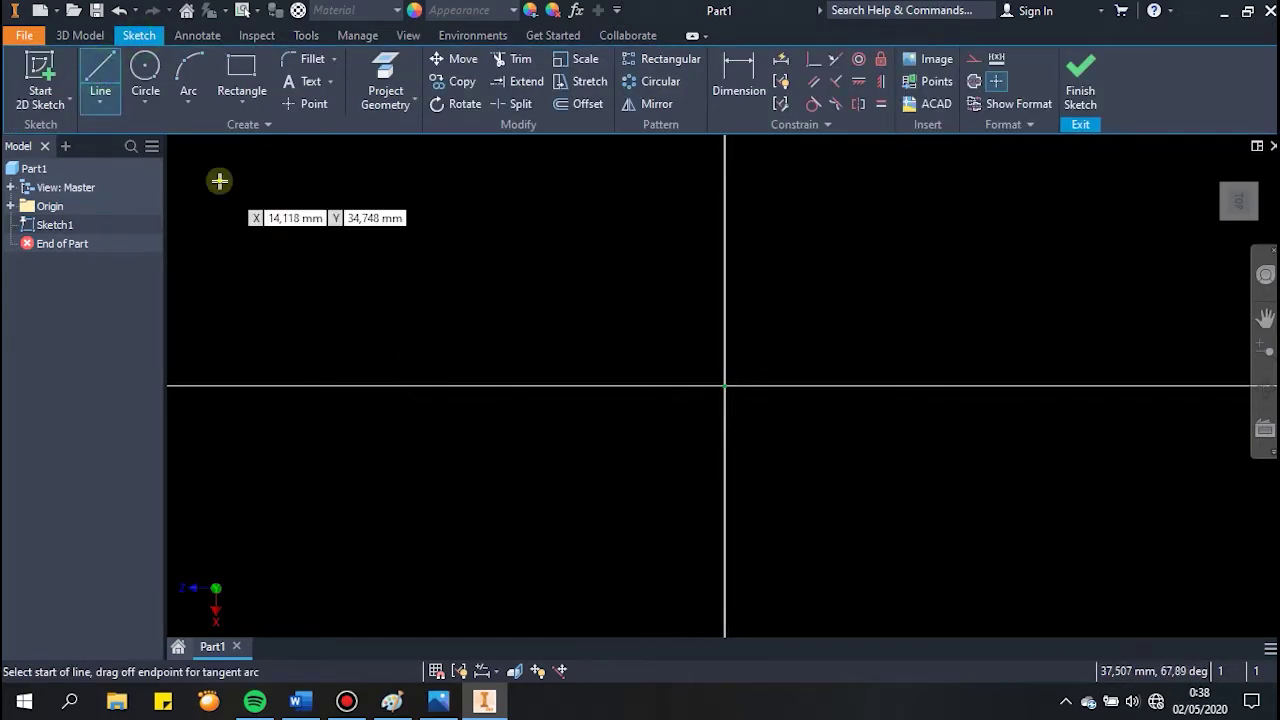
left_click(337, 355)
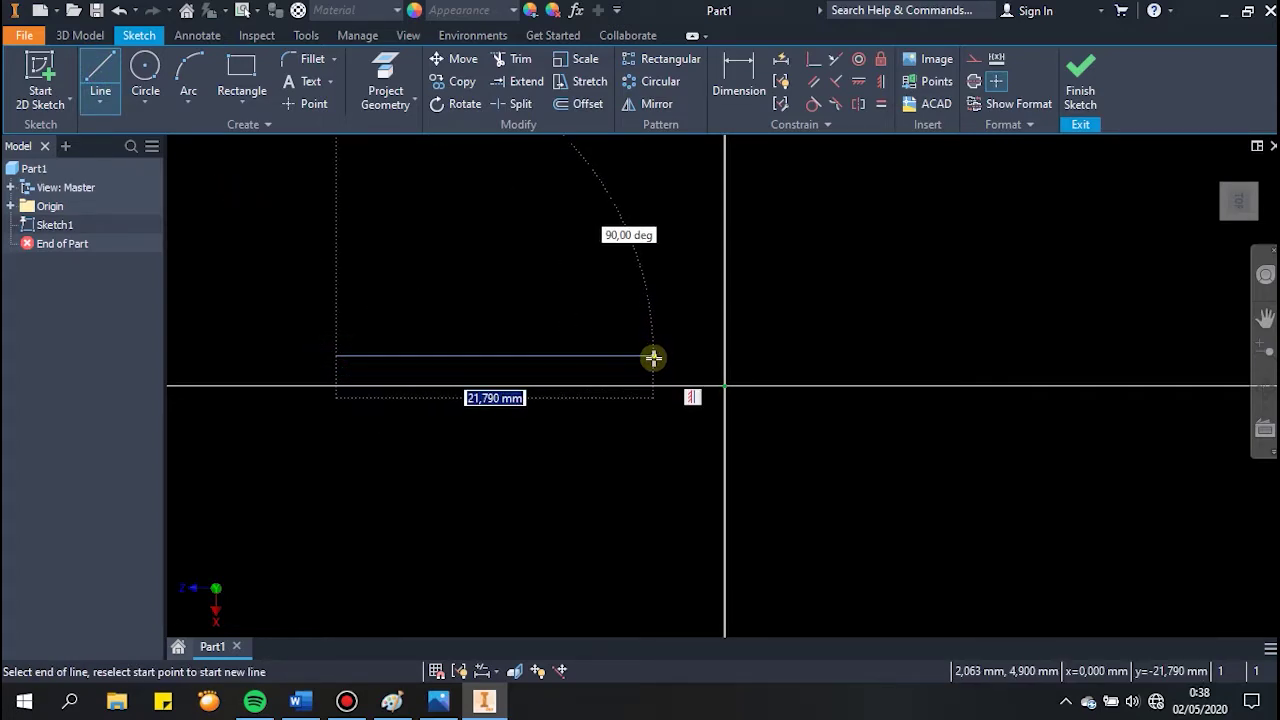
key("Escape")
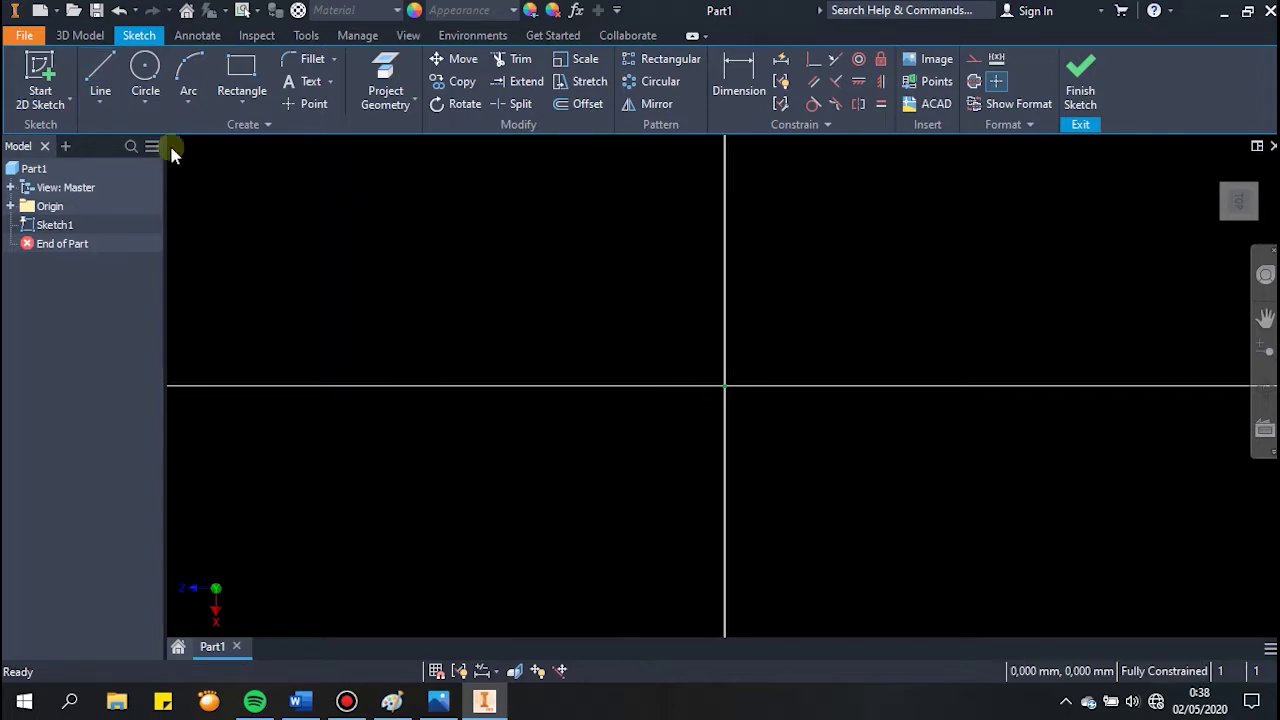
left_click(91, 61)
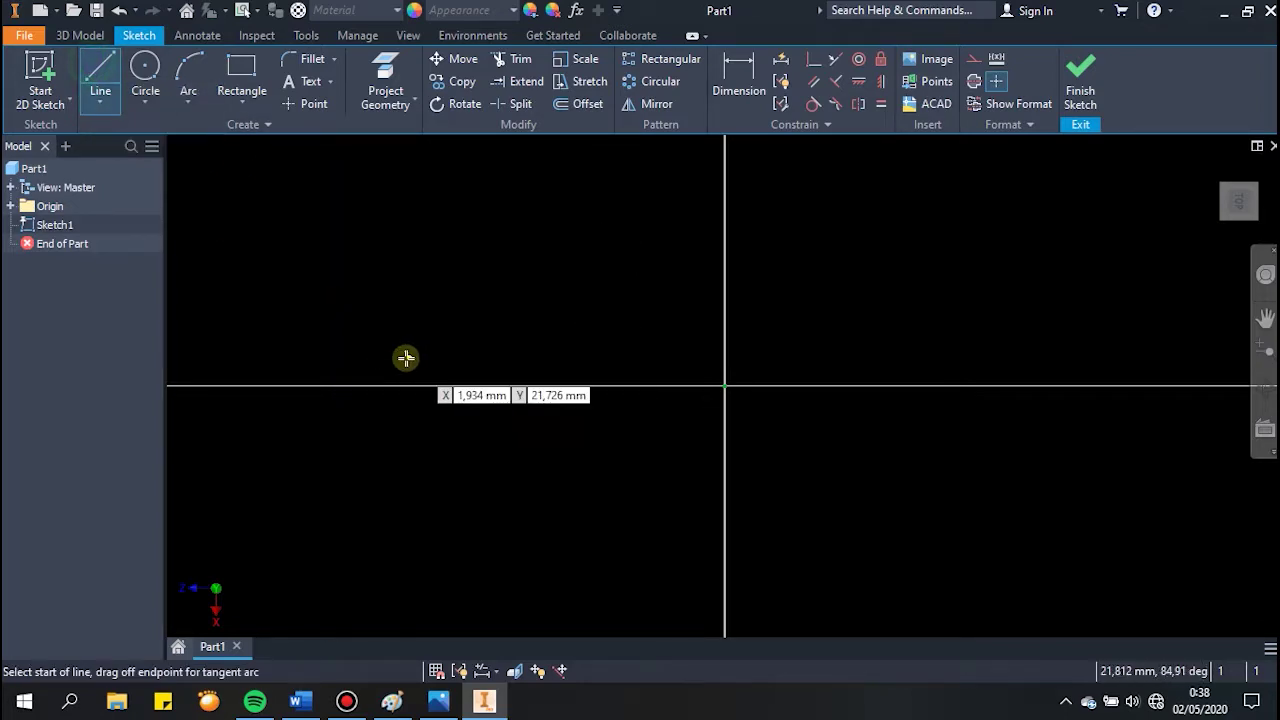
left_click(327, 347)
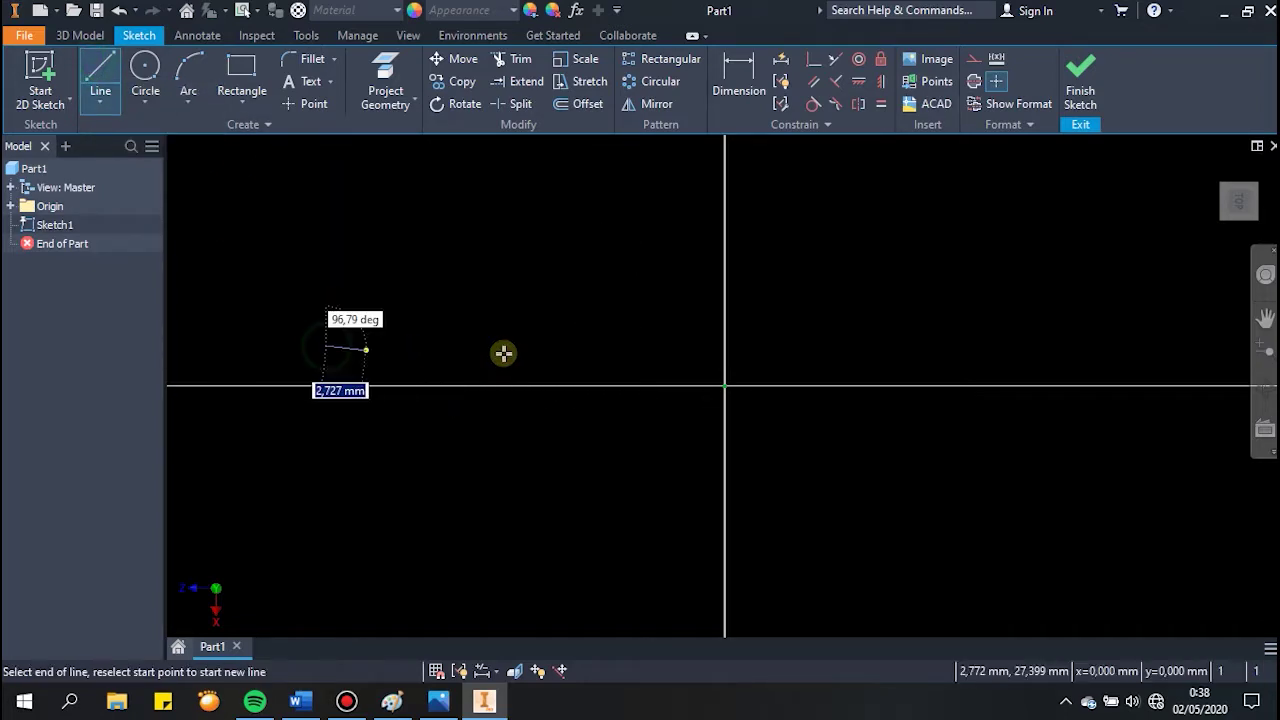
left_click(665, 345)
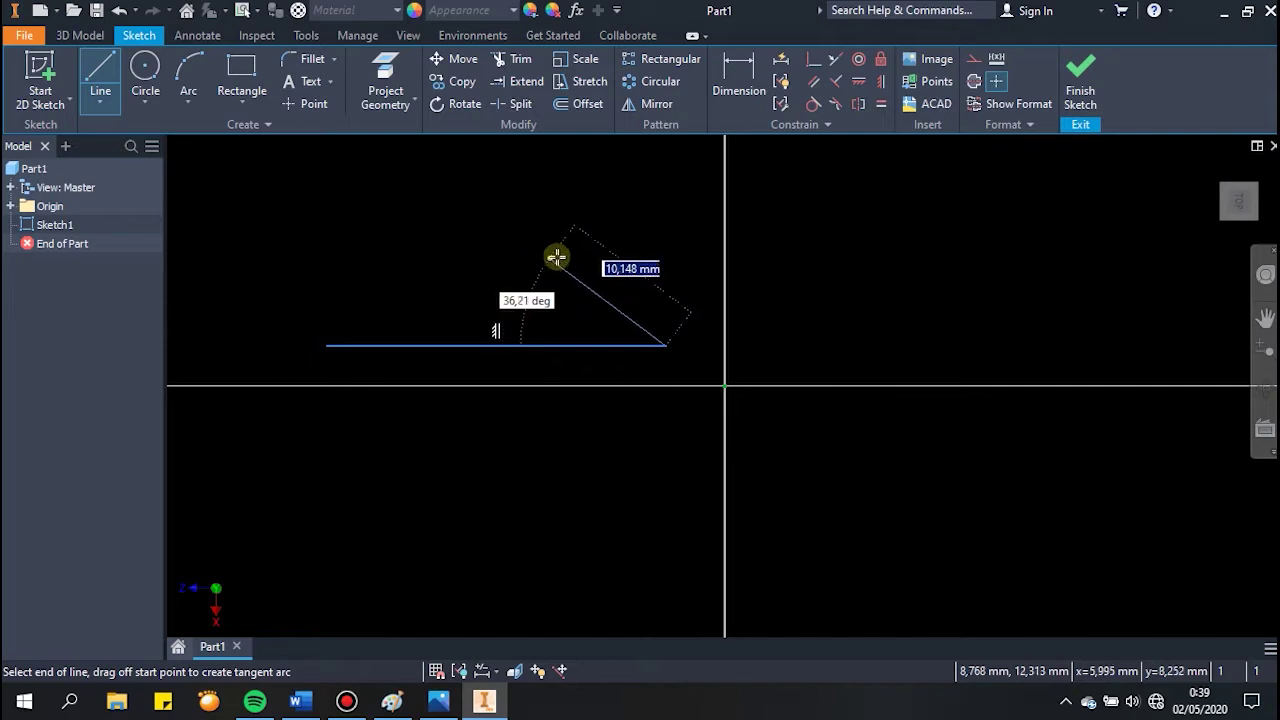
Step: Enter a 30 mm line at 45° from its right end, then undo it
type("30")
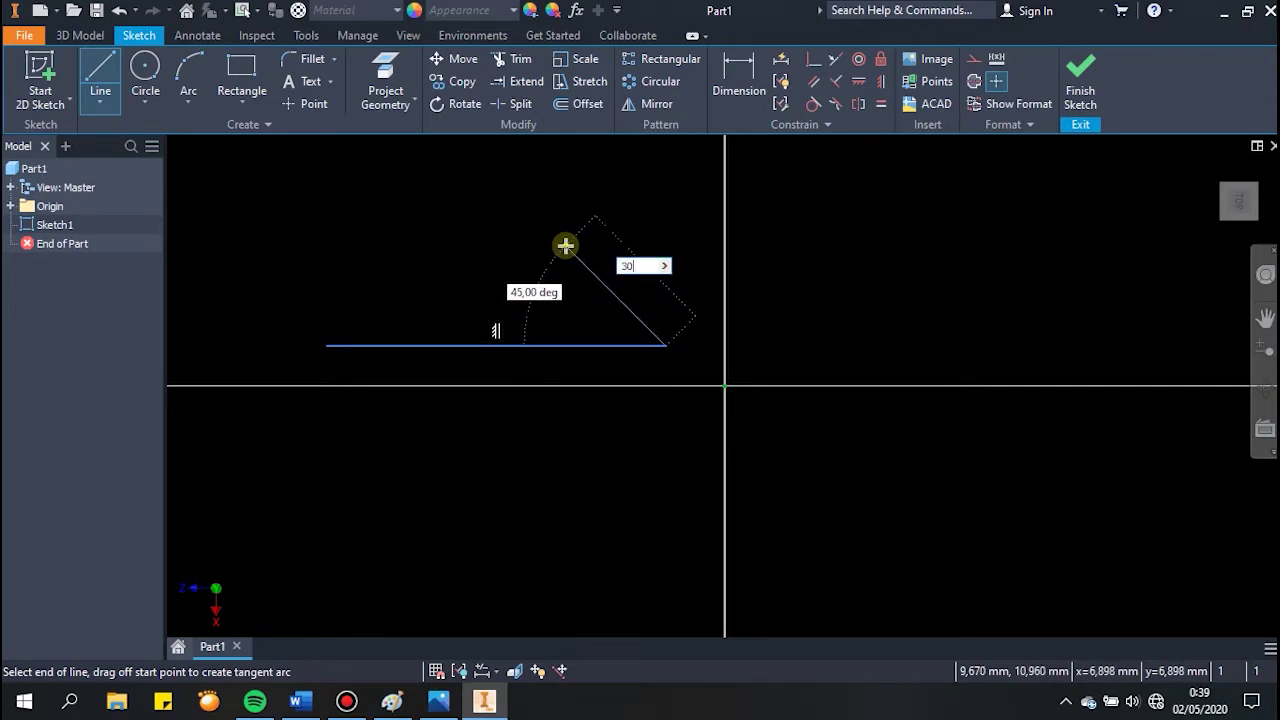
key("Tab")
key("Return")
key("Escape")
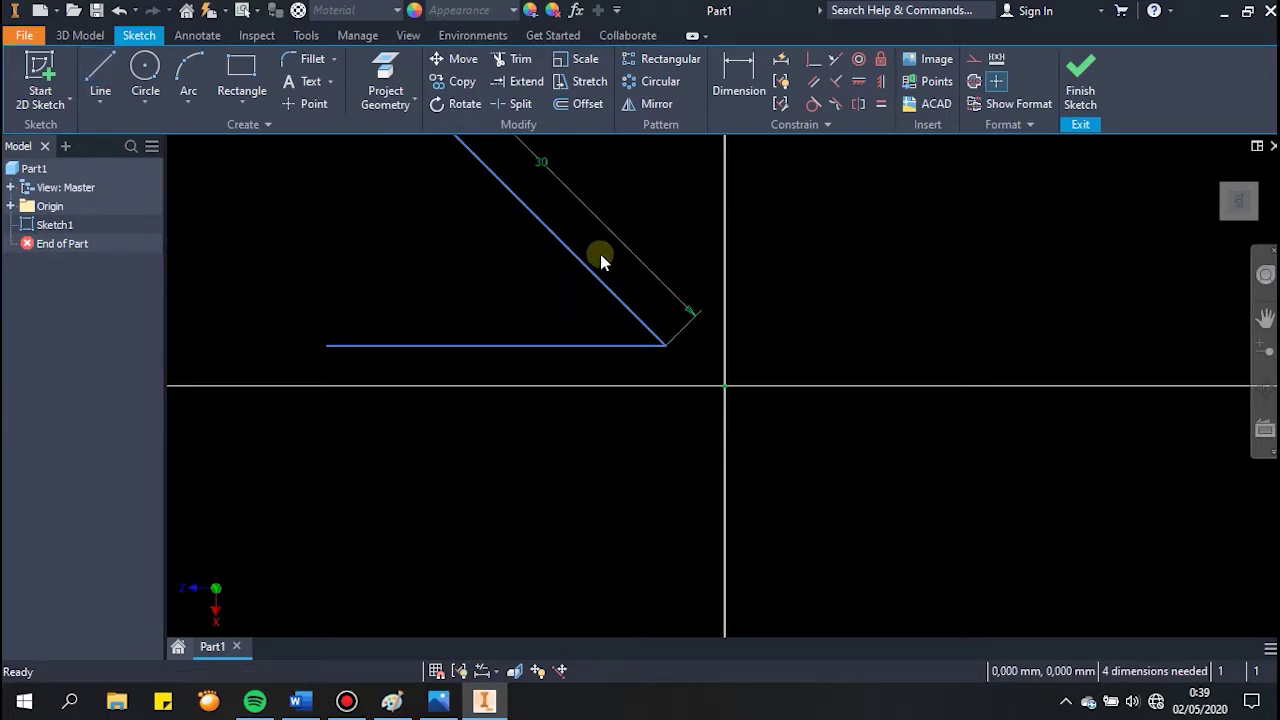
key("ctrl+z")
Step: Draw a 45° line from the horizontal line's right end, then undo both lines
left_click(104, 78)
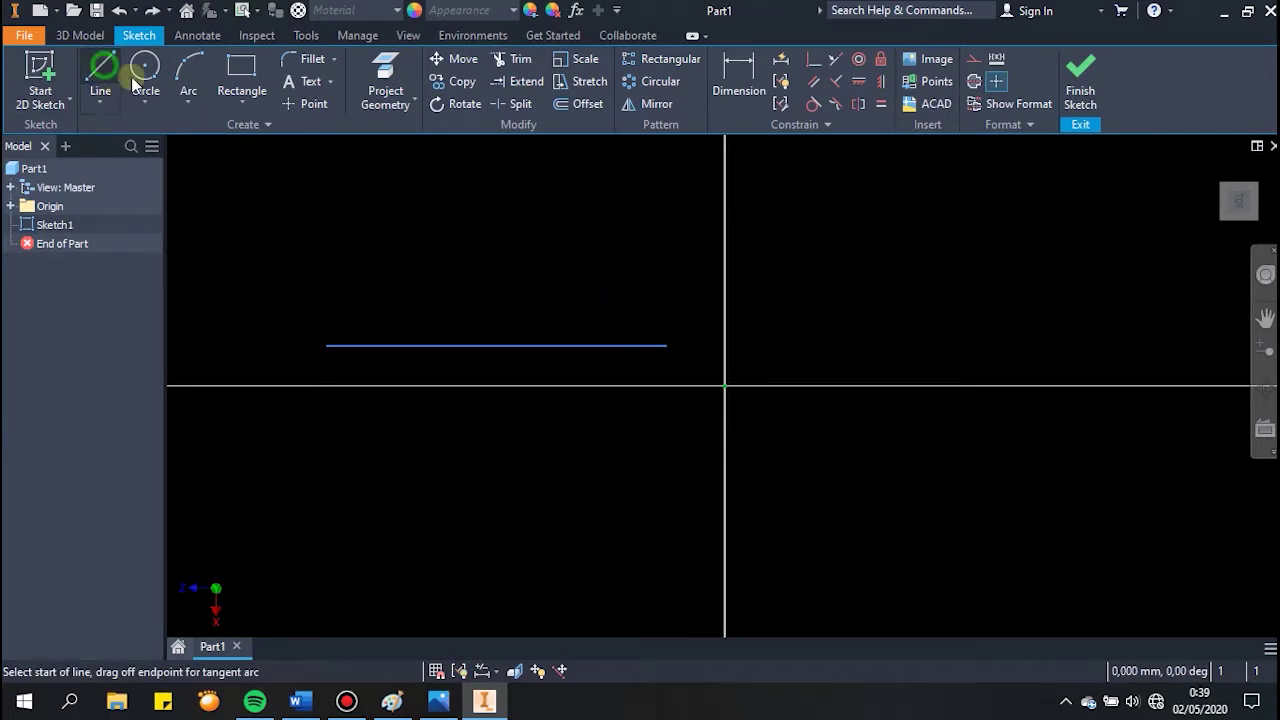
left_click(665, 344)
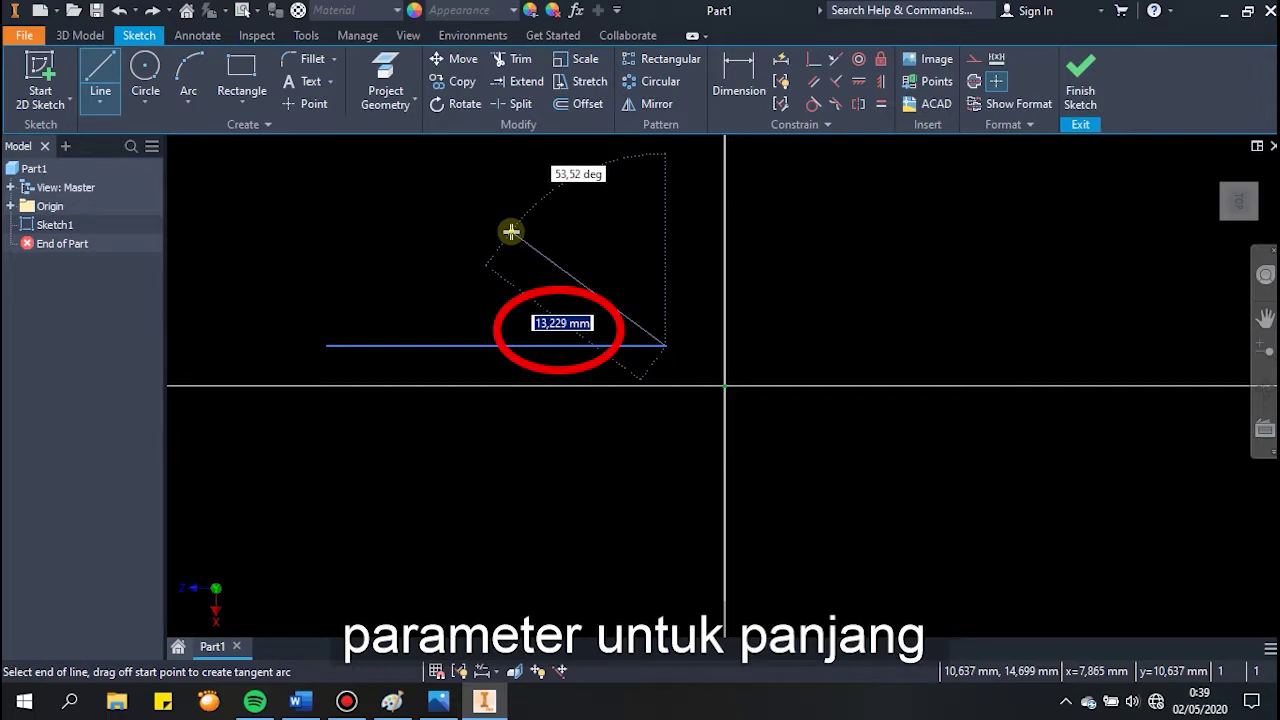
key("Tab")
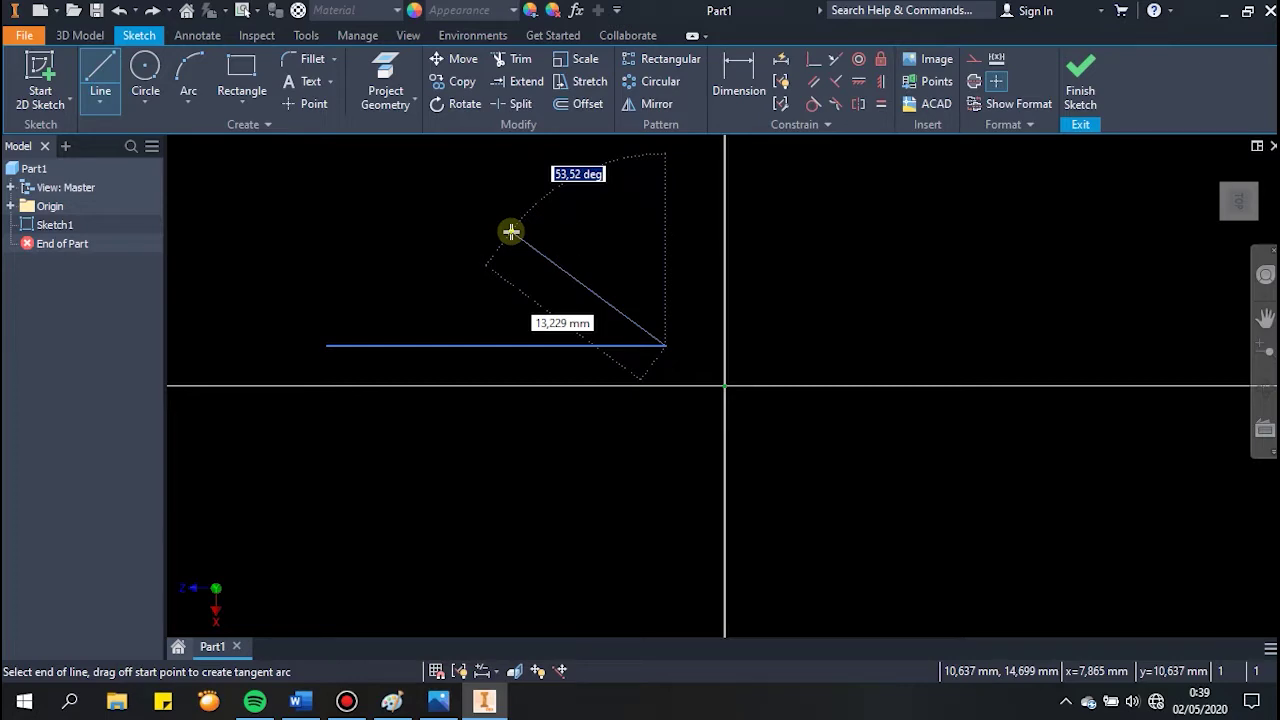
type("45")
key("Return")
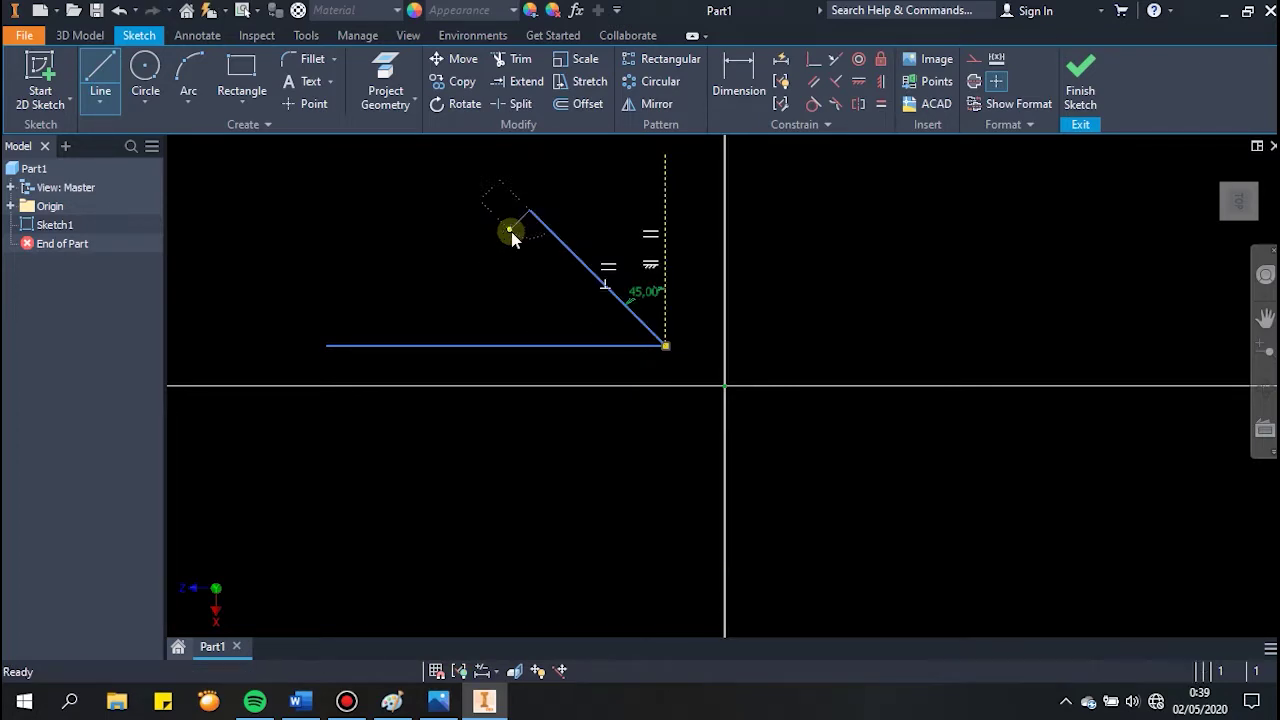
key("Escape")
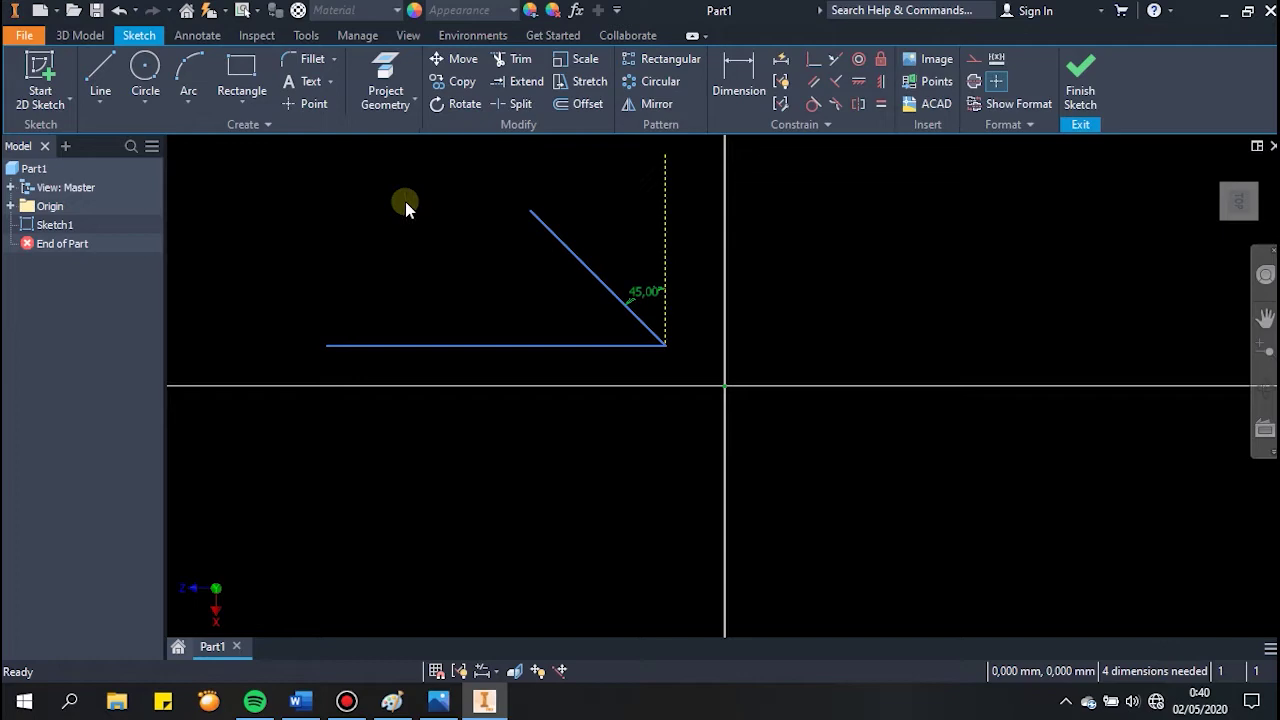
key("ctrl+z")
key("ctrl+z")
left_click(100, 103)
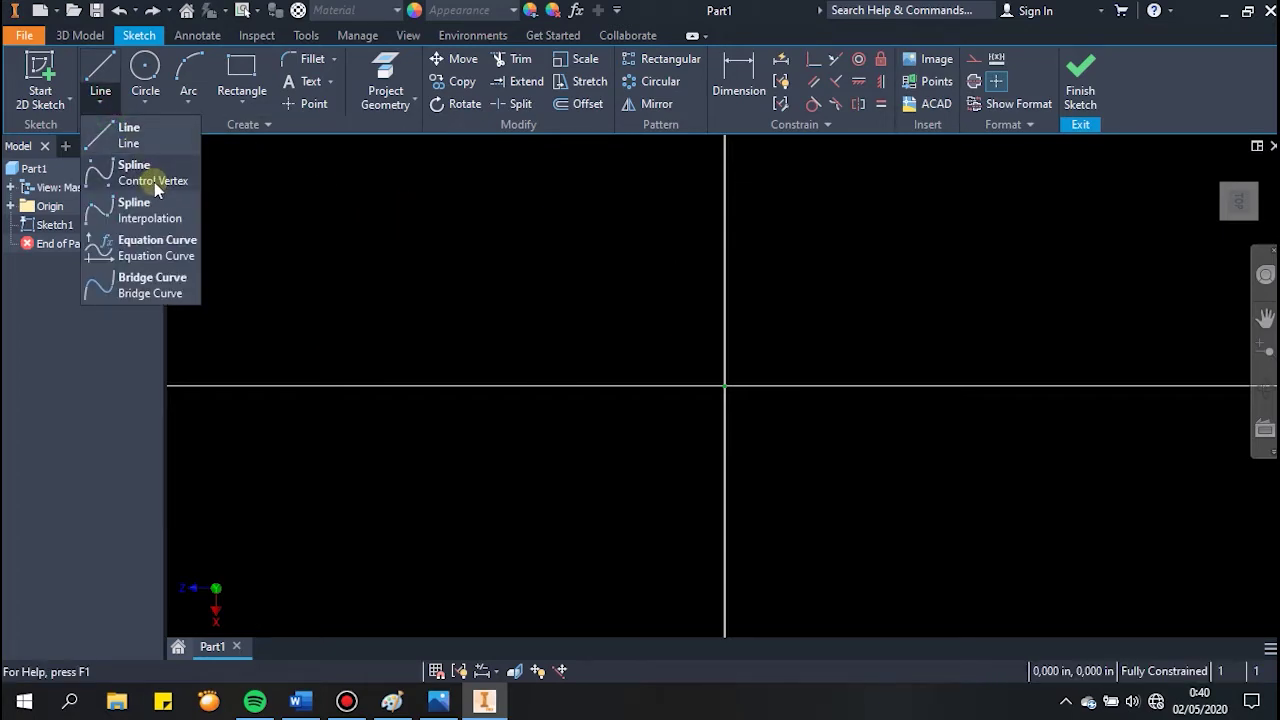
mouse_move(140, 173)
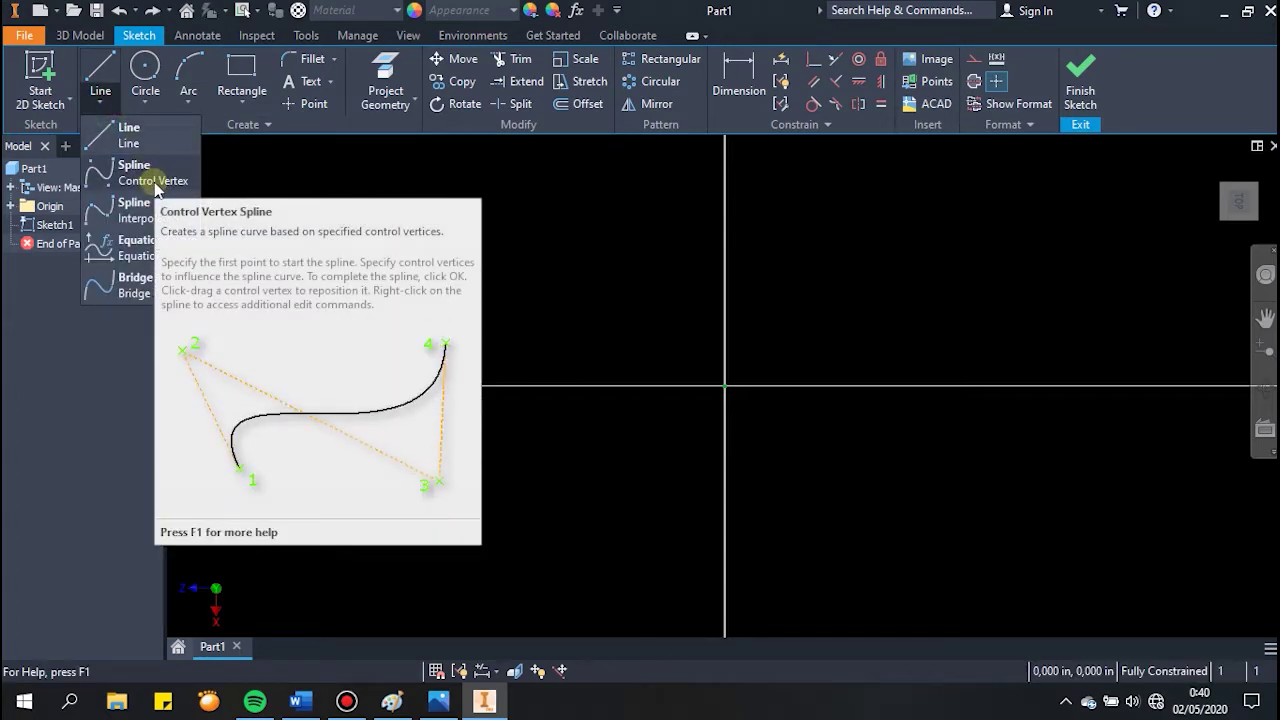
left_click(155, 182)
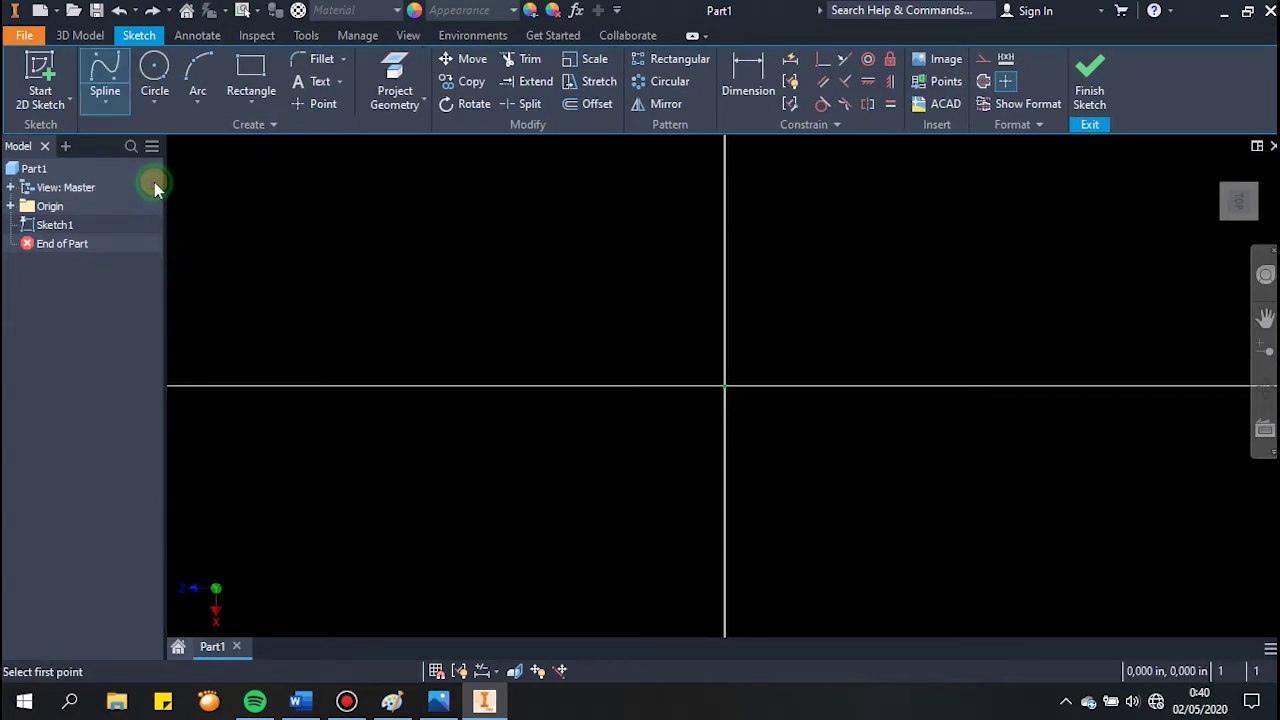
left_click(407, 347)
left_click(601, 345)
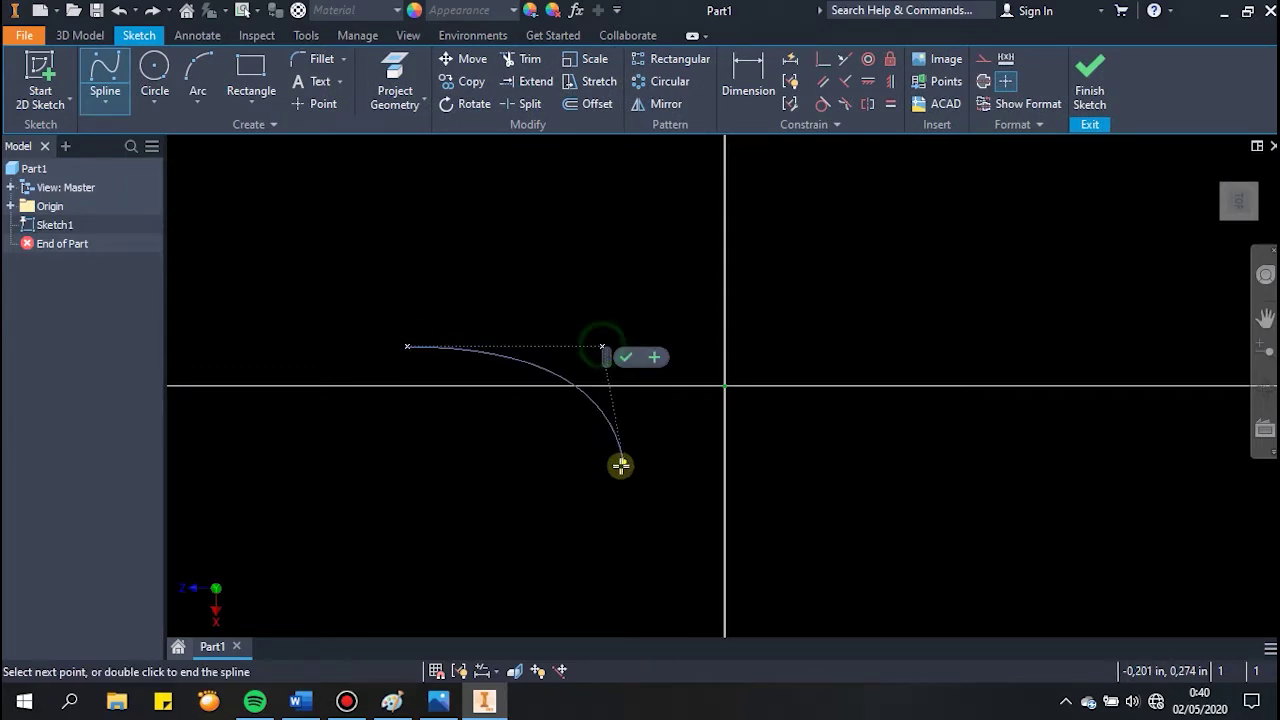
left_click(617, 468)
left_click(546, 521)
left_click(317, 507)
left_click(292, 420)
left_click(321, 298)
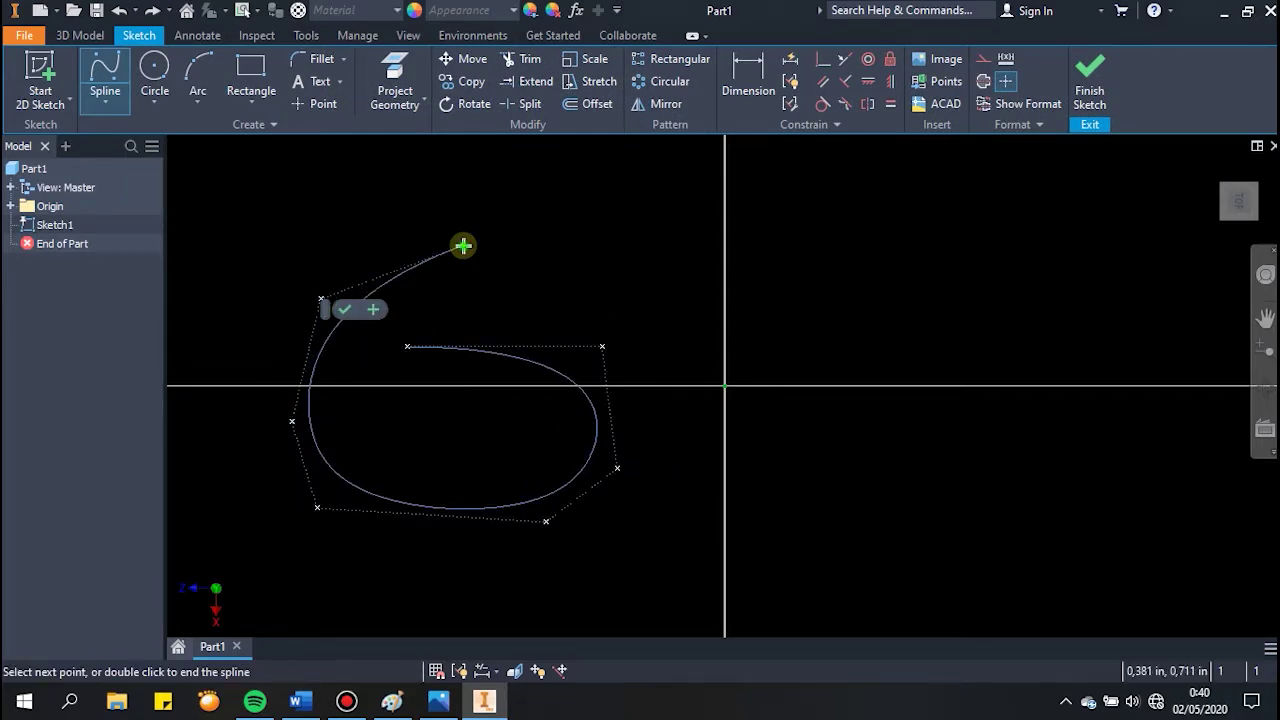
left_click(463, 245)
left_click(575, 281)
left_click(598, 291)
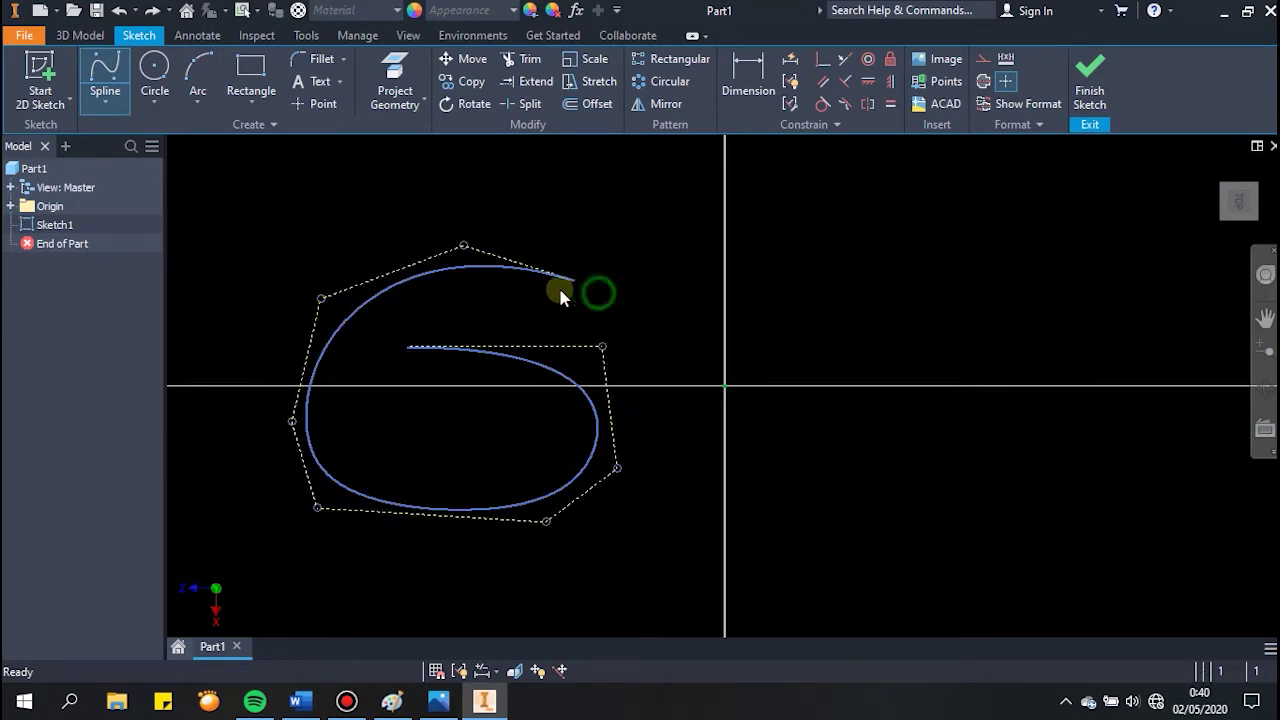
key("Escape")
key("ctrl+z")
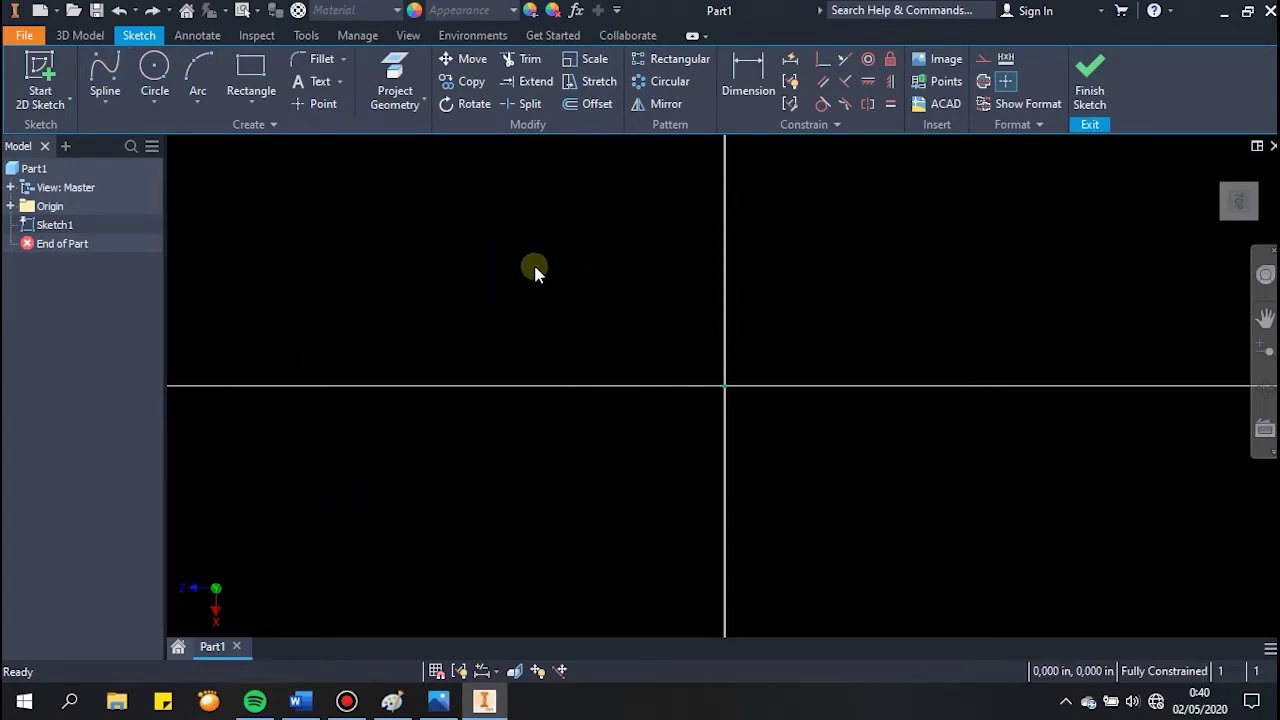
left_click(105, 106)
left_click(105, 106)
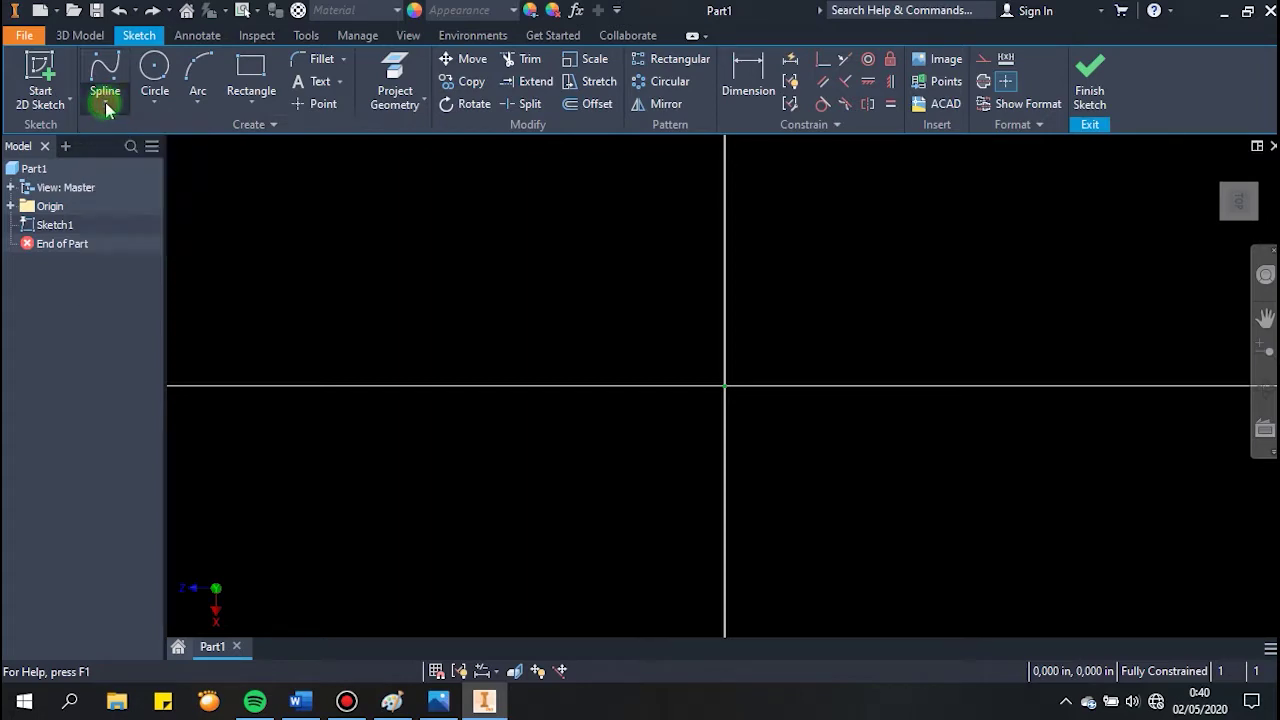
left_click(117, 107)
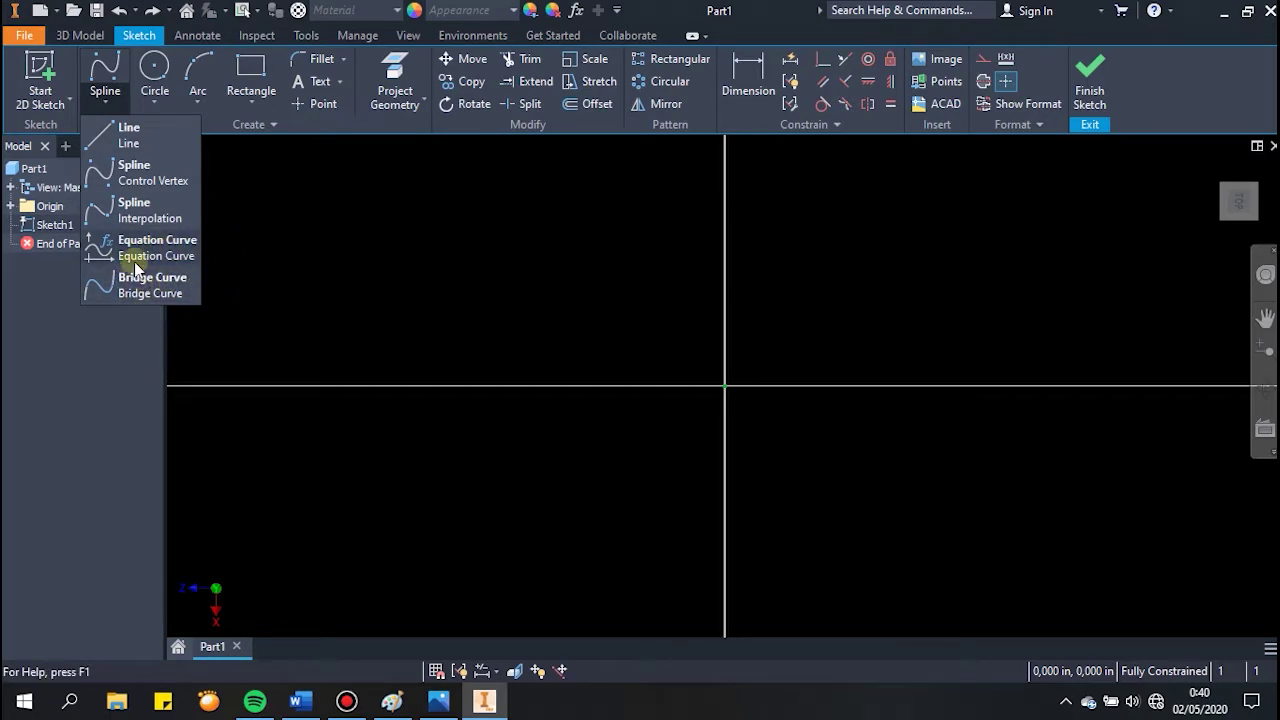
left_click(279, 260)
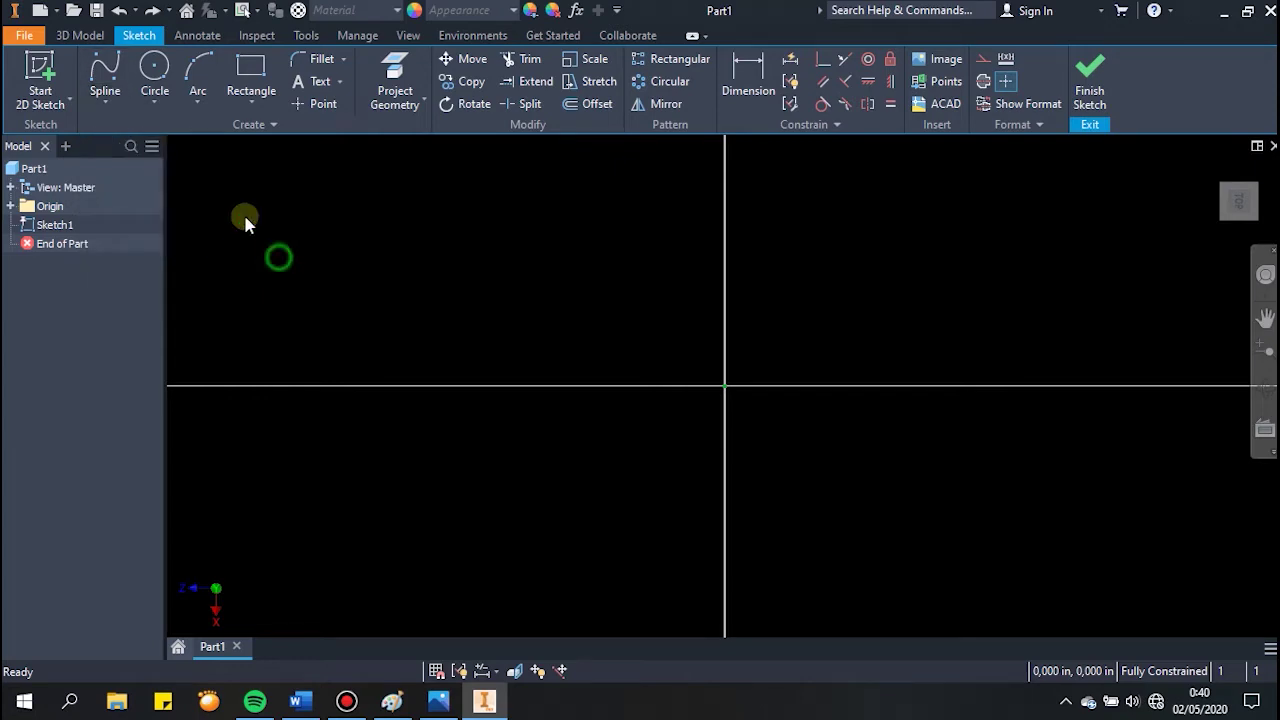
left_click(105, 106)
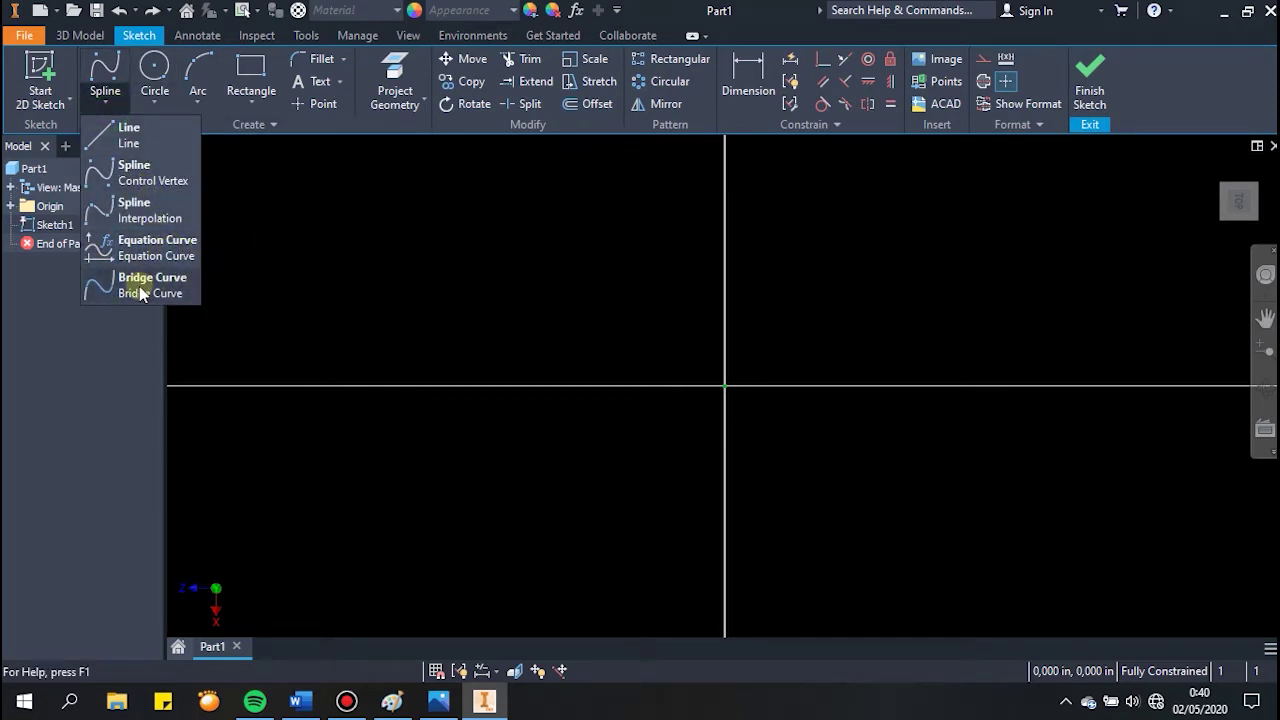
left_click(318, 236)
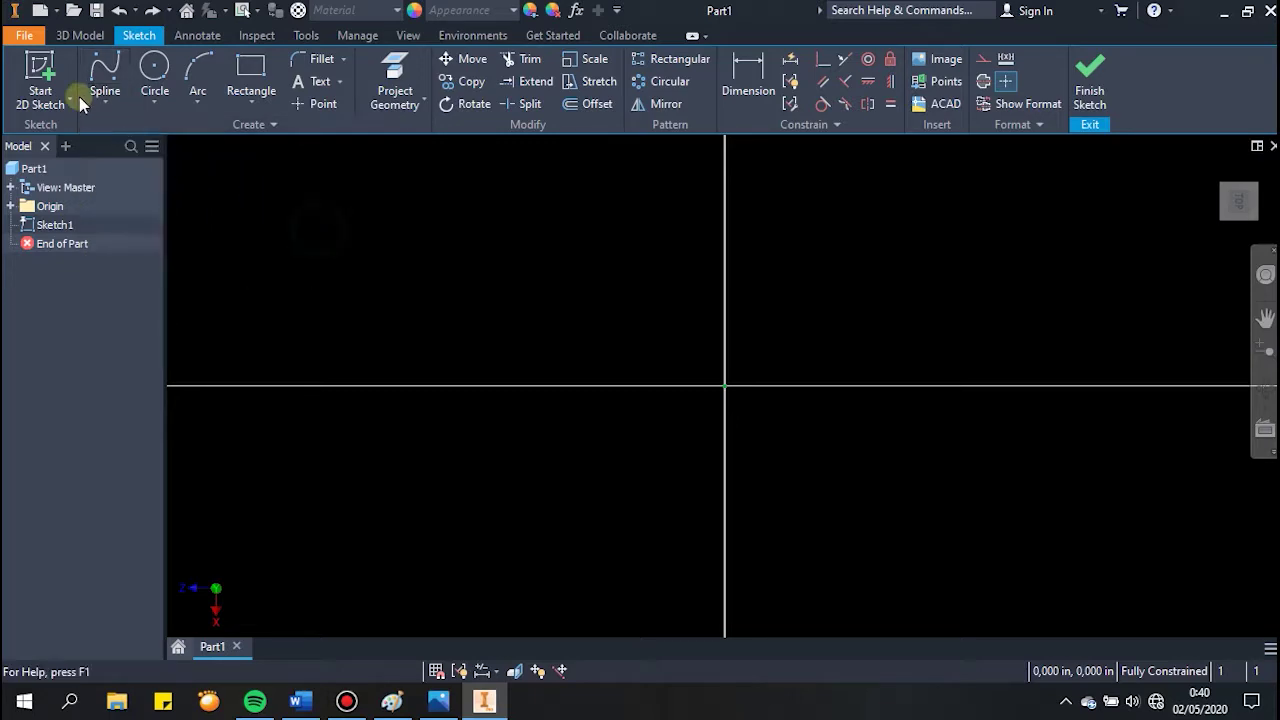
left_click(154, 101)
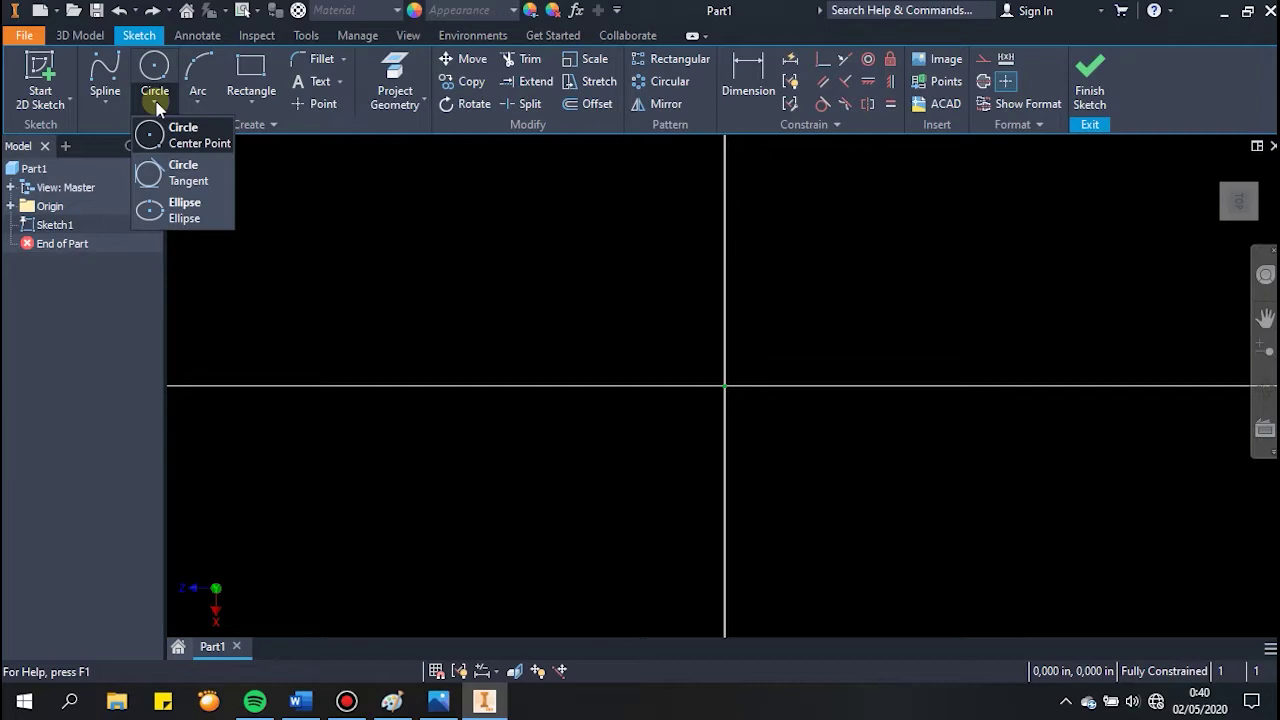
left_click(205, 140)
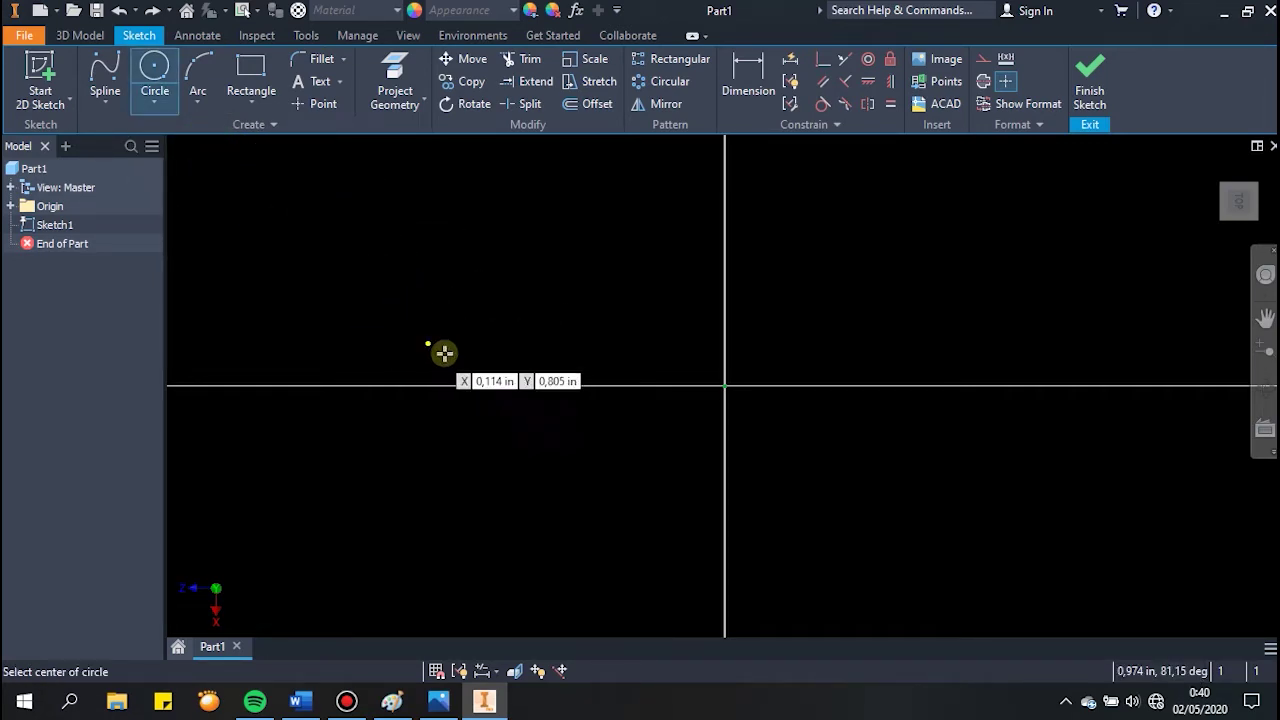
left_click(539, 360)
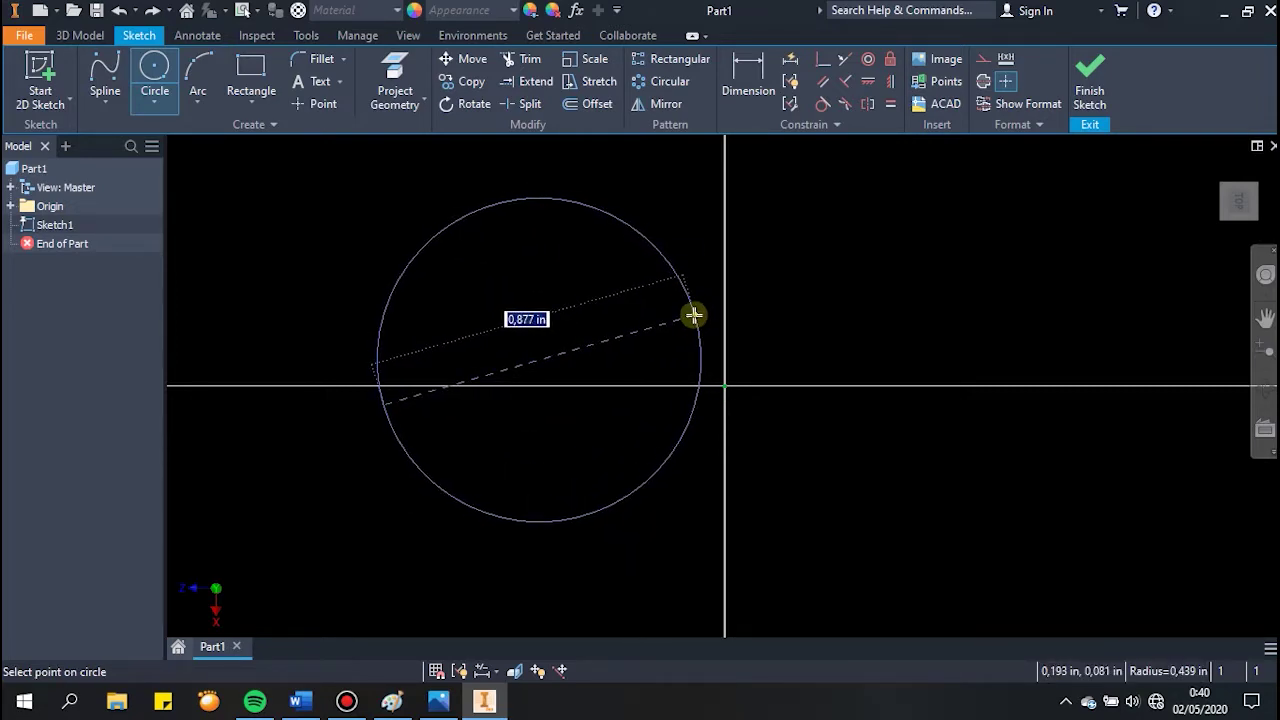
key("Escape")
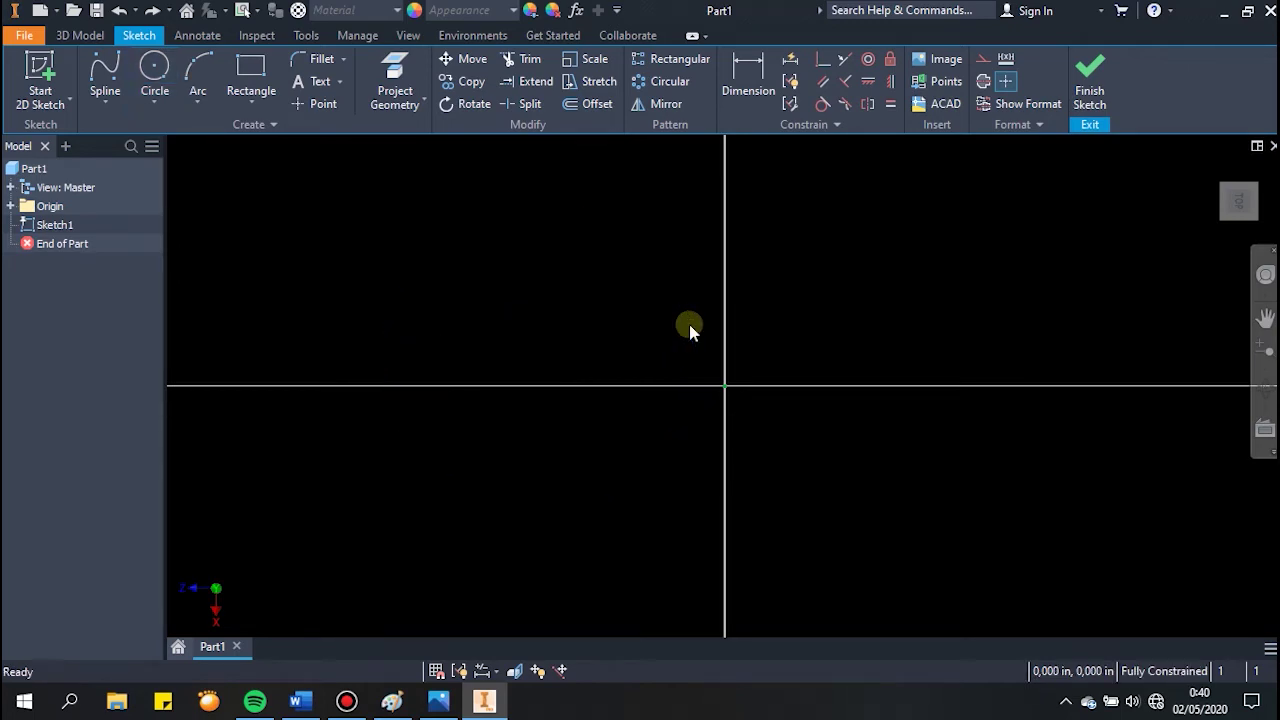
Step: Choose millimeter as the Length unit in Document Settings and close with OK
left_click(316, 38)
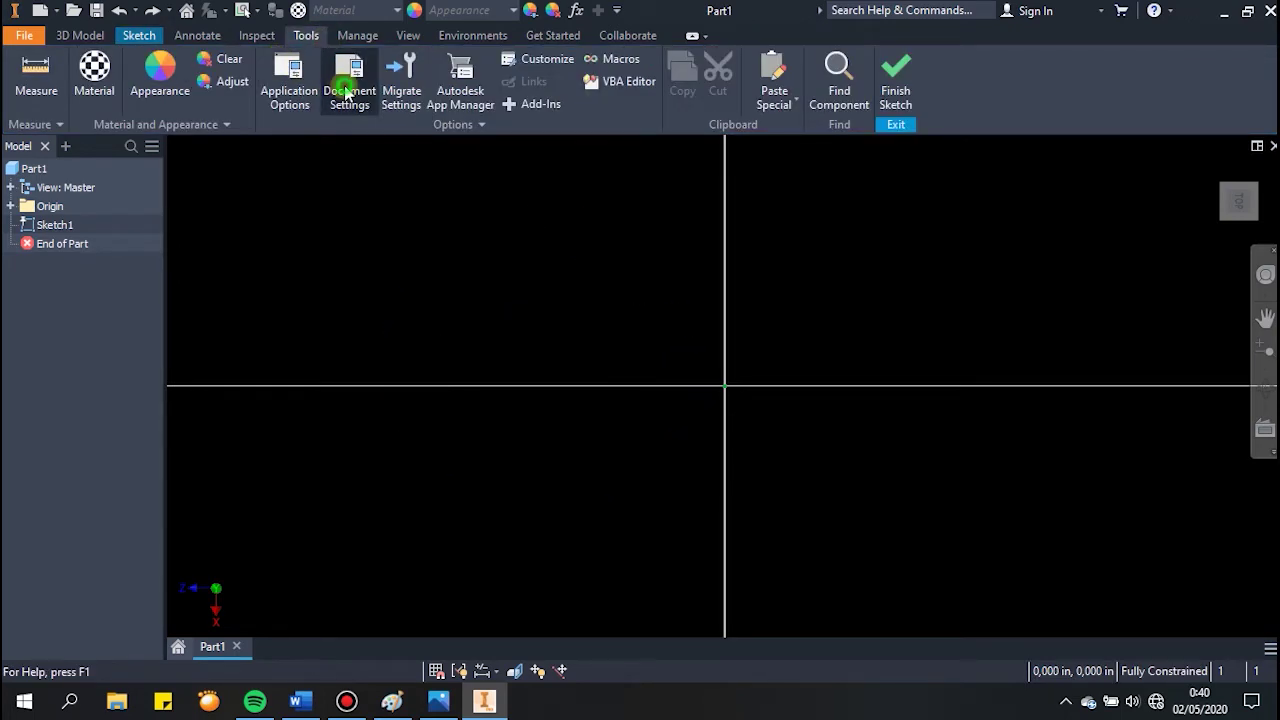
left_click(347, 85)
left_click(474, 101)
left_click(514, 168)
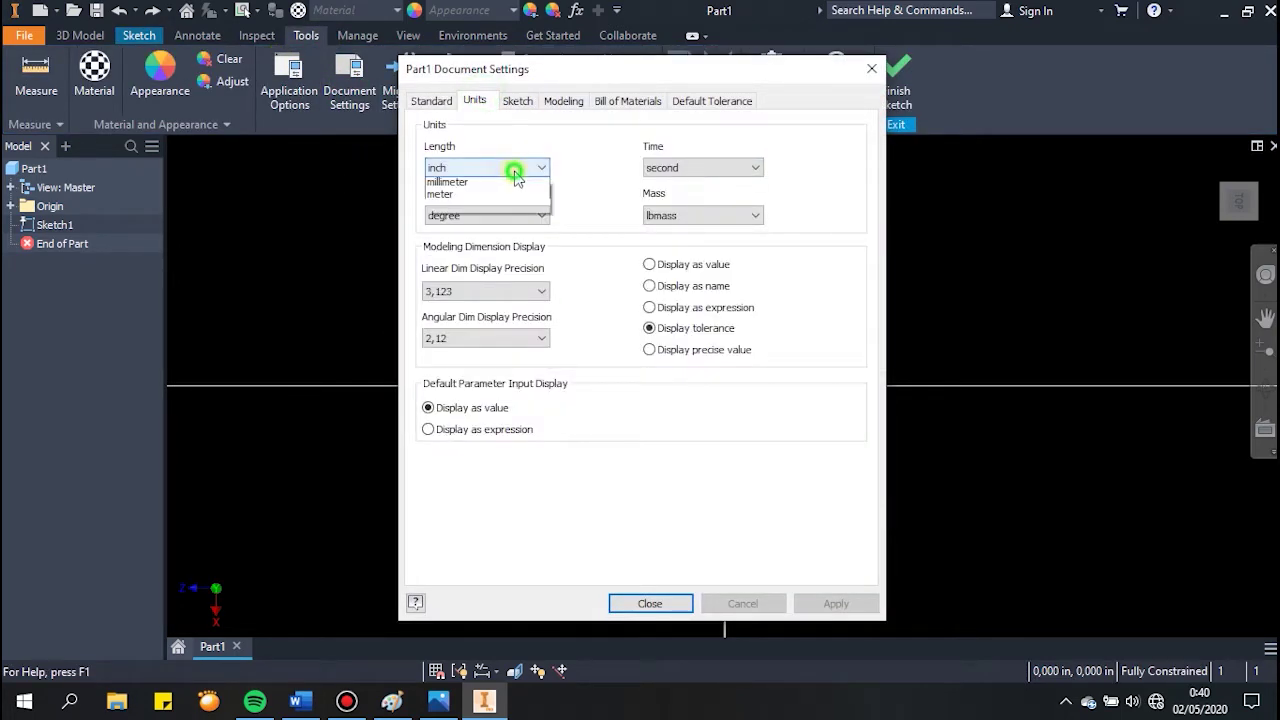
left_click(485, 218)
left_click(655, 603)
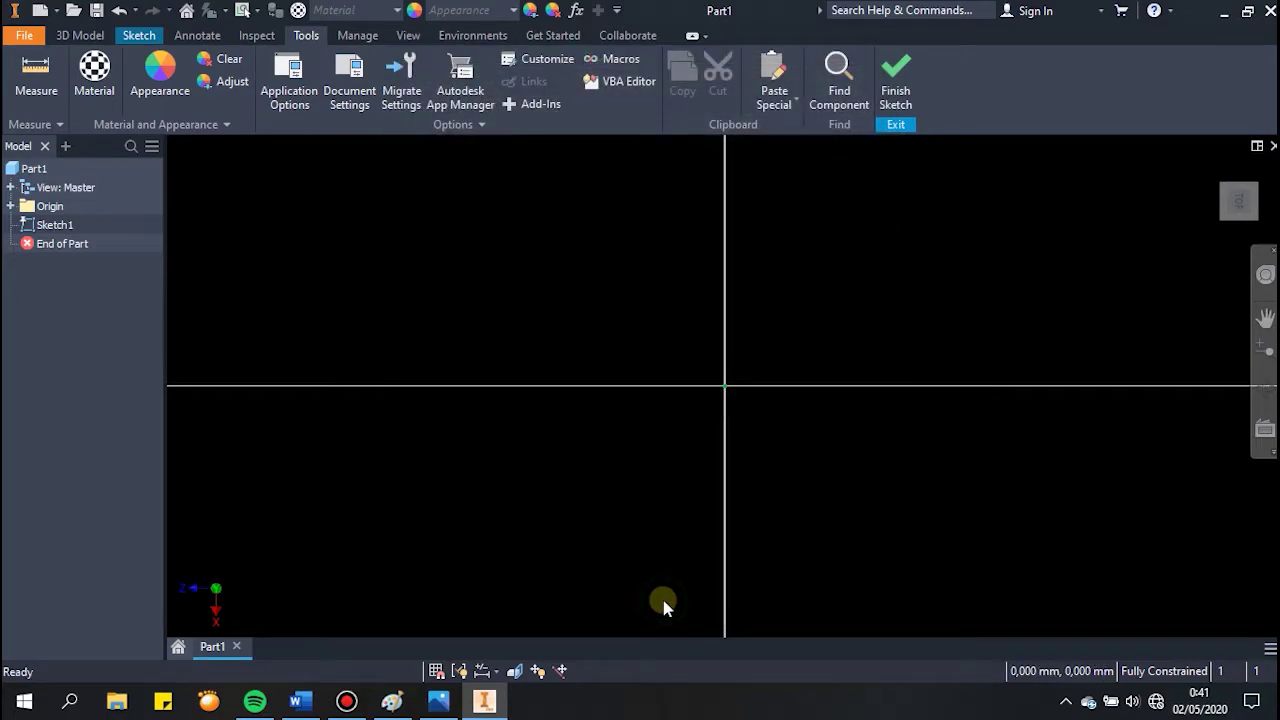
Step: Reopen Document Settings, reselect millimeter on the Units tab and apply it
left_click(350, 78)
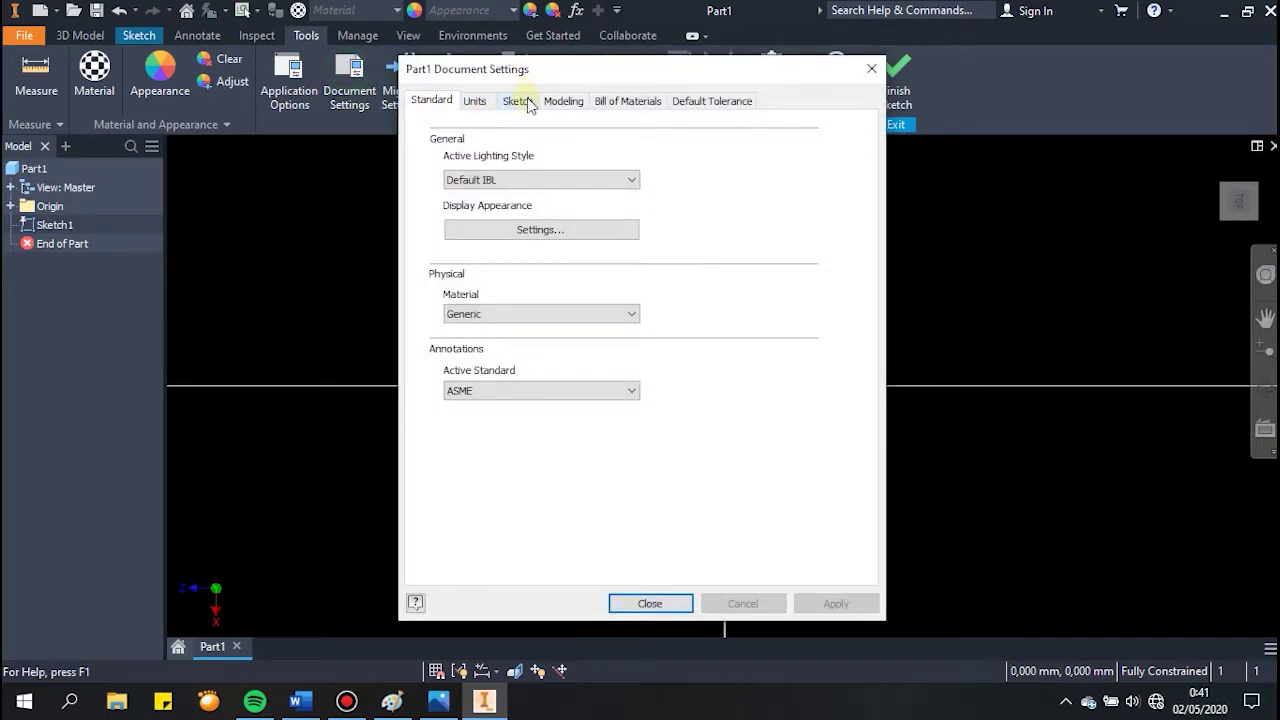
left_click(518, 101)
left_click(474, 101)
left_click(500, 167)
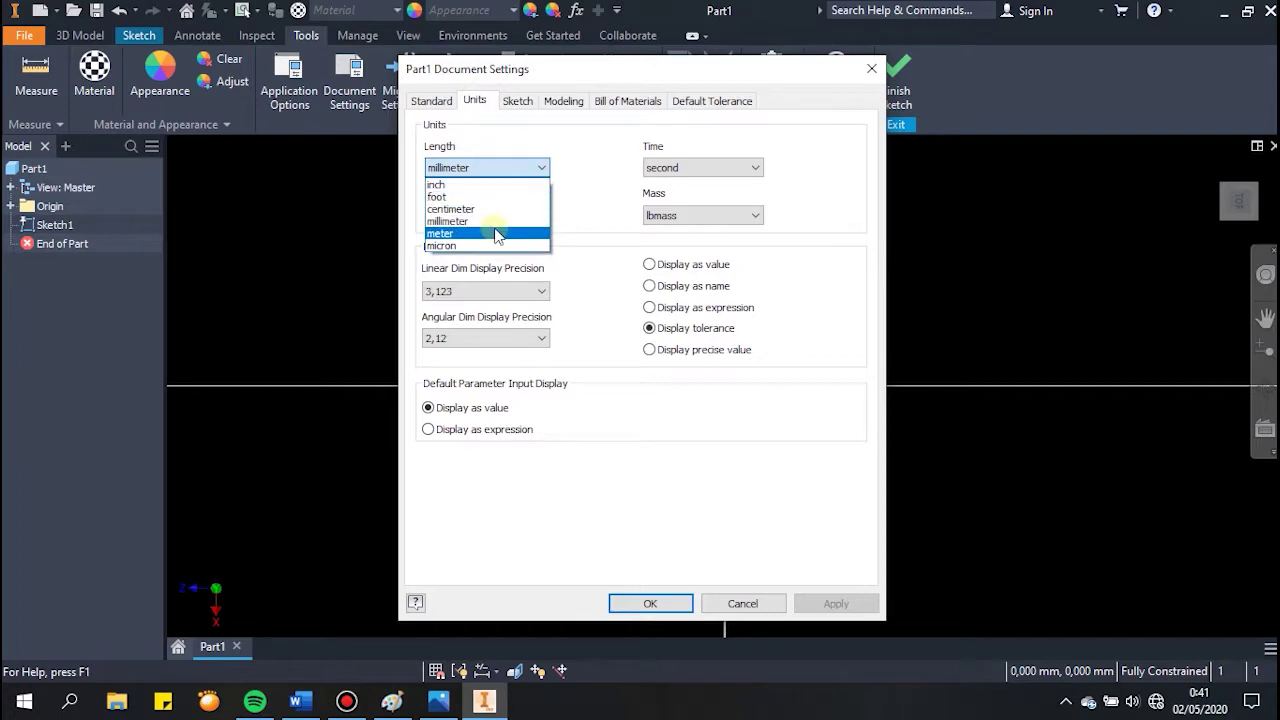
left_click(497, 233)
left_click(486, 167)
left_click(470, 221)
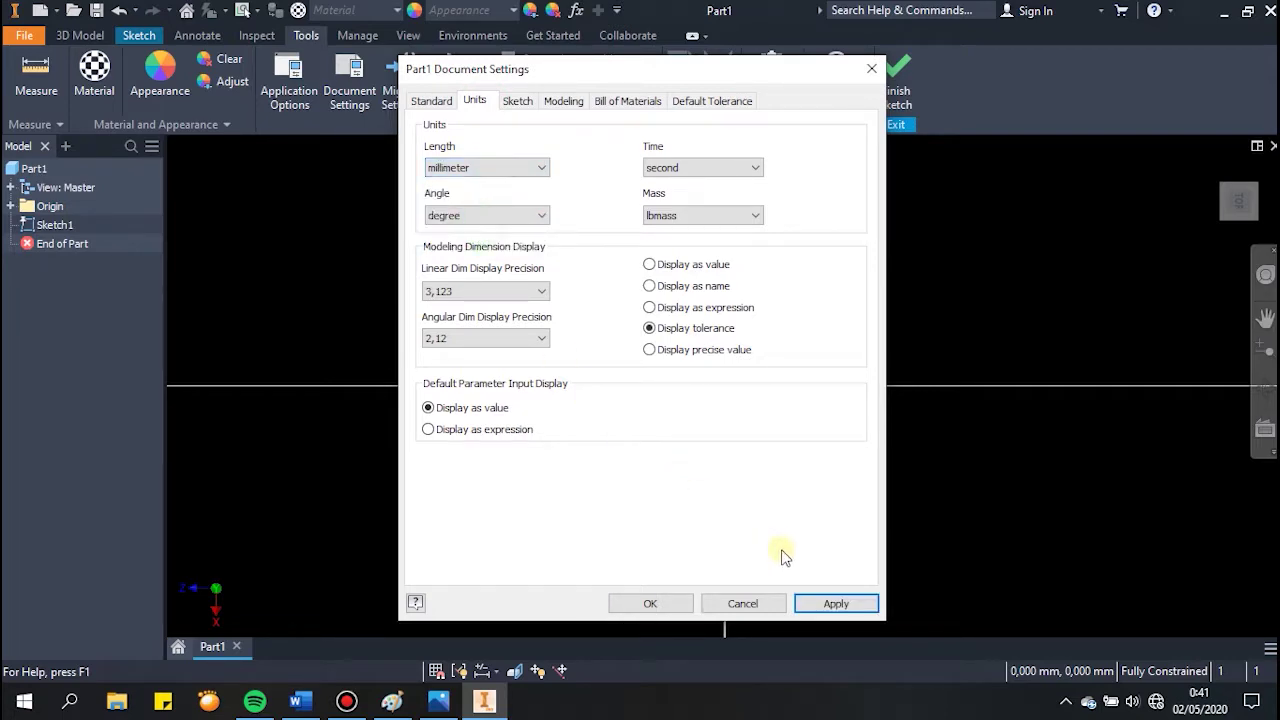
left_click(830, 603)
key("Escape")
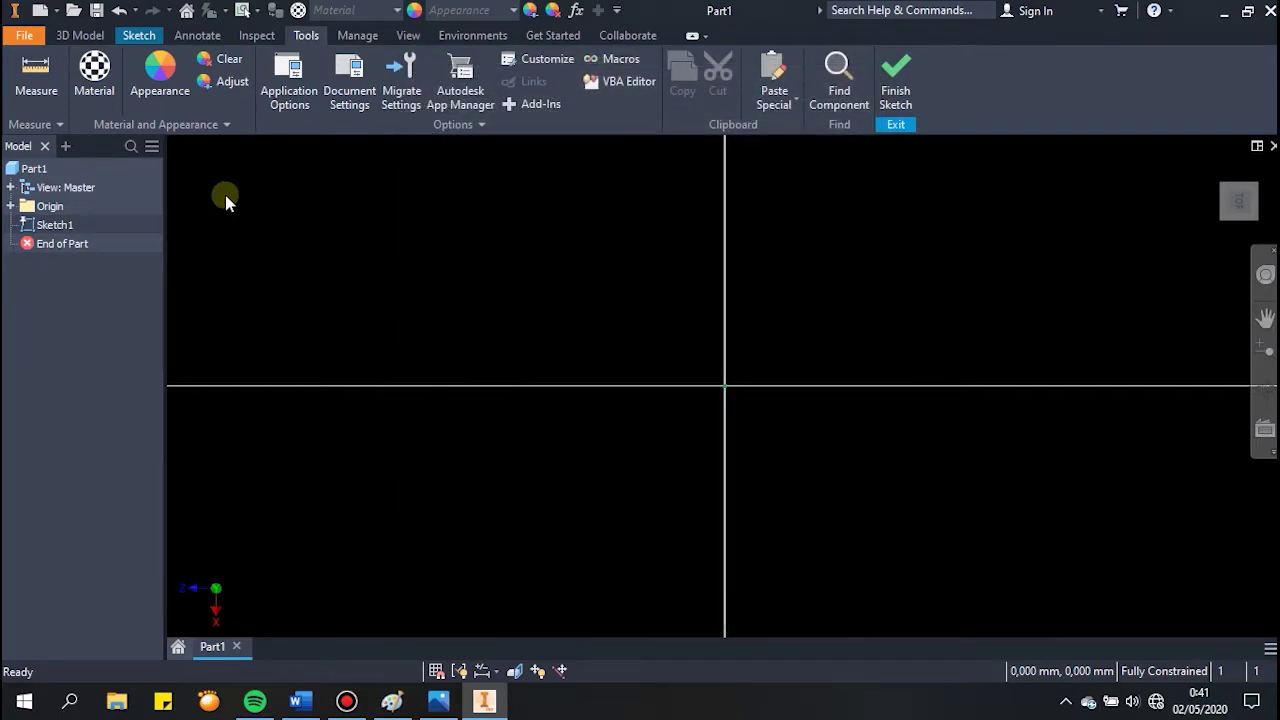
Step: Draw a two-point rectangle from left of centre down to the lower right
left_click(137, 35)
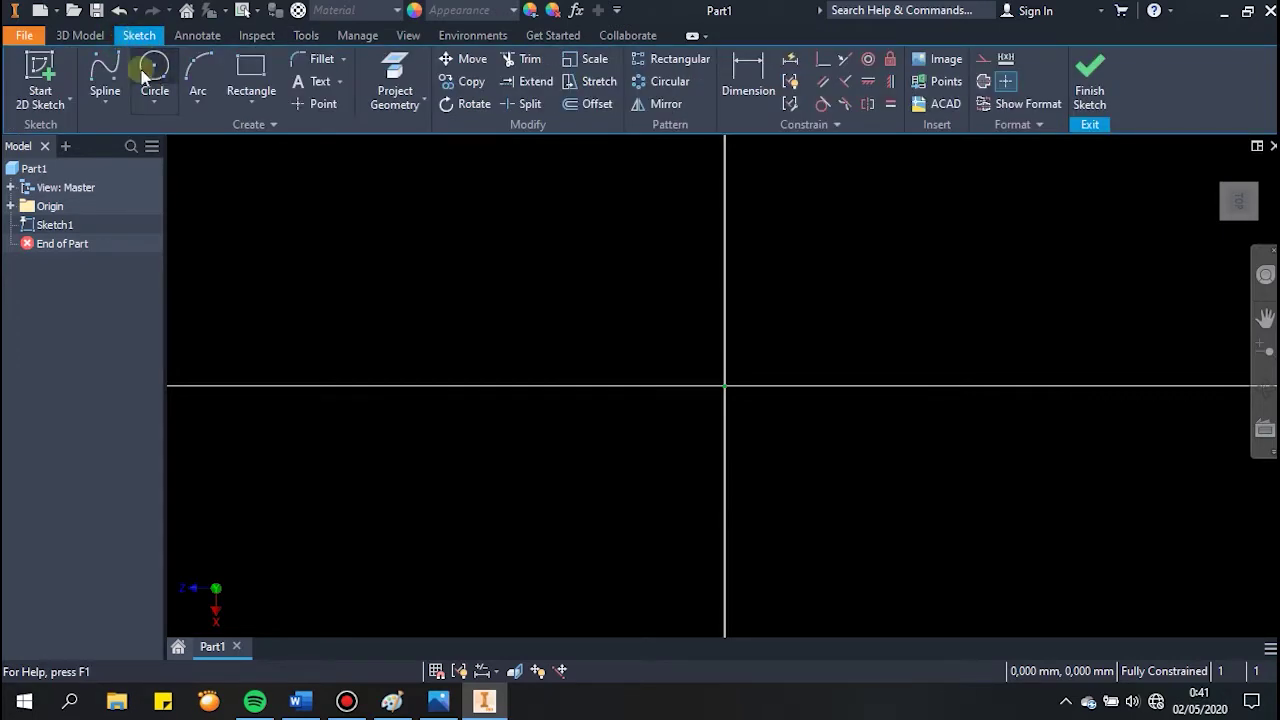
left_click(145, 75)
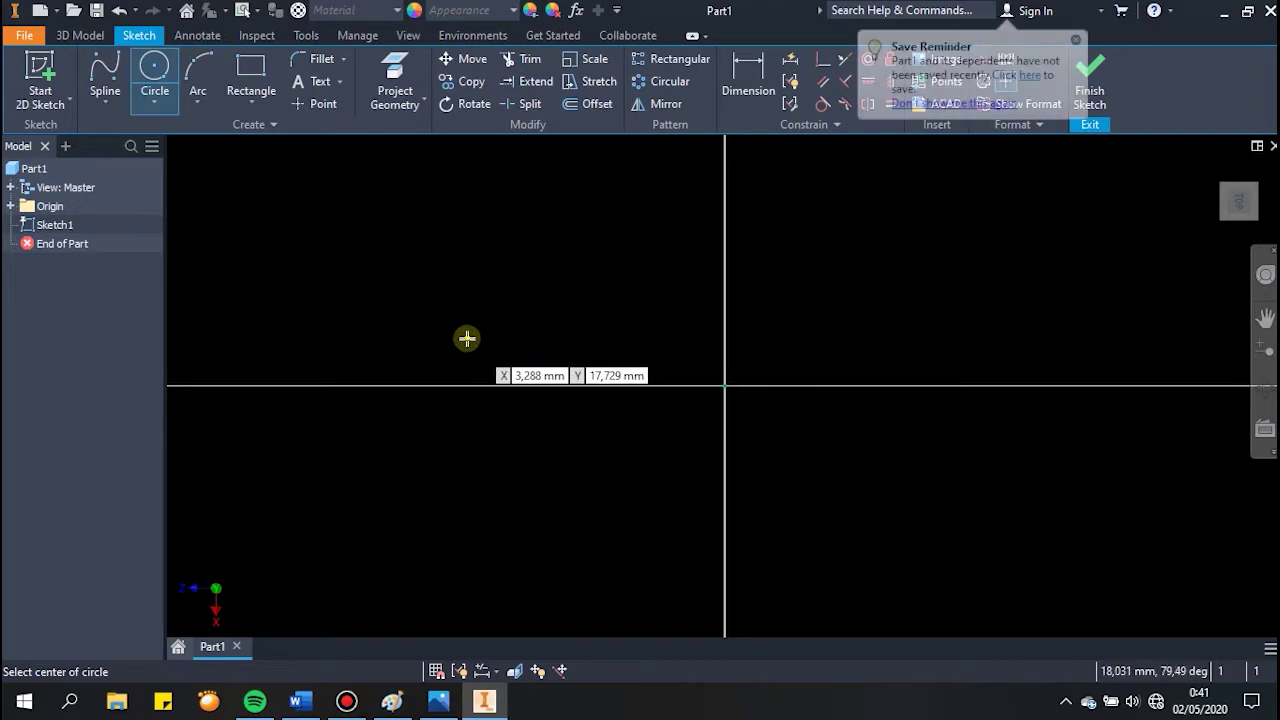
left_click(251, 75)
left_click(381, 325)
left_click(613, 548)
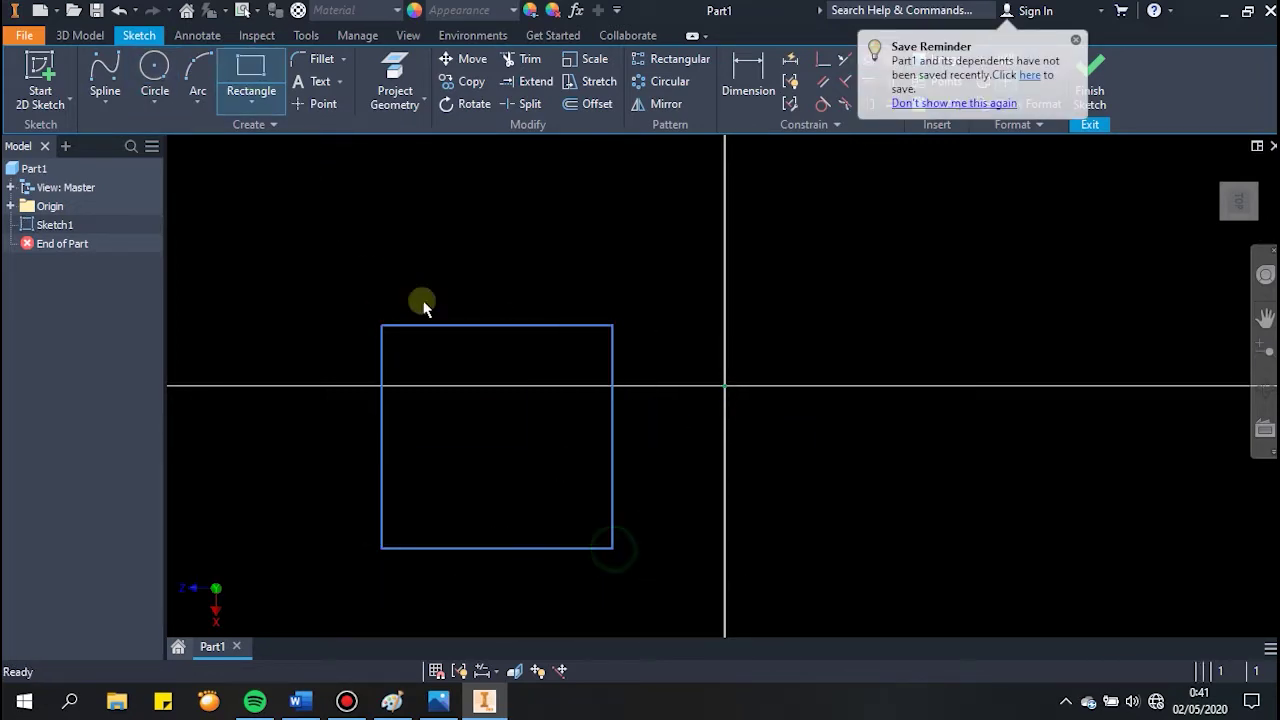
key("Escape")
Step: Place a 10 mm diameter circle centred on the rectangle's top edge
key("c")
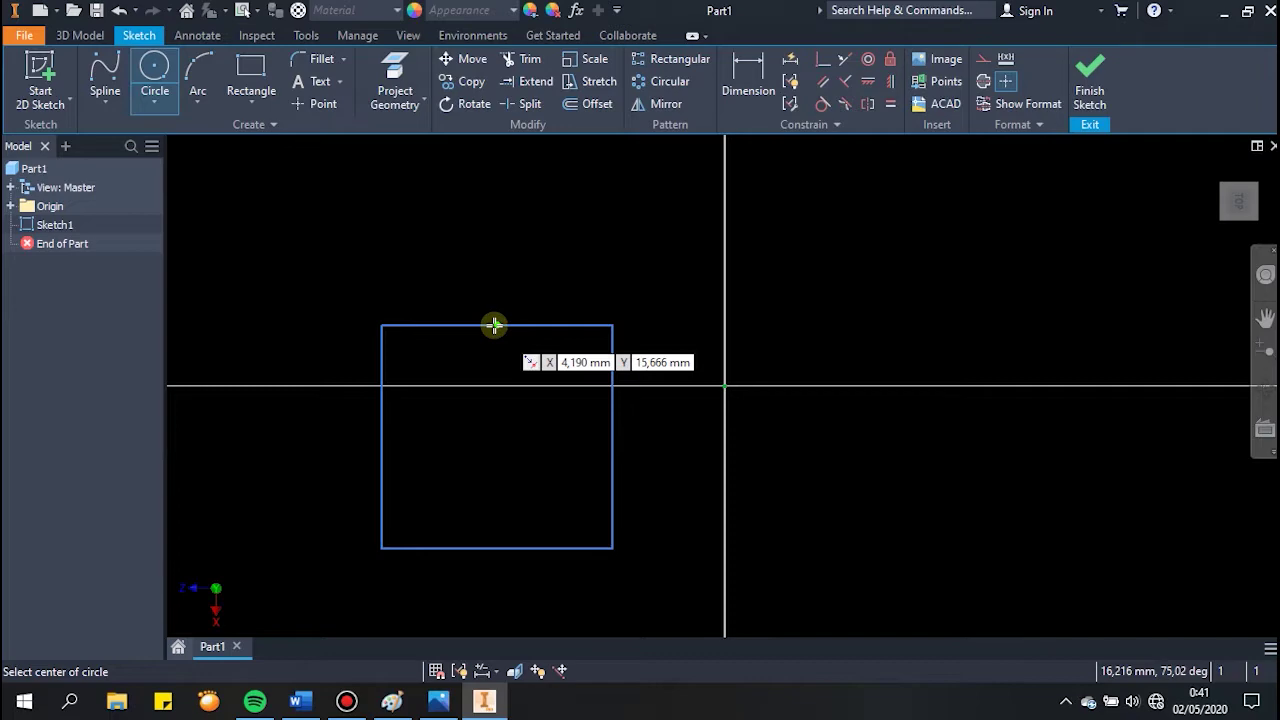
left_click(494, 325)
type("10")
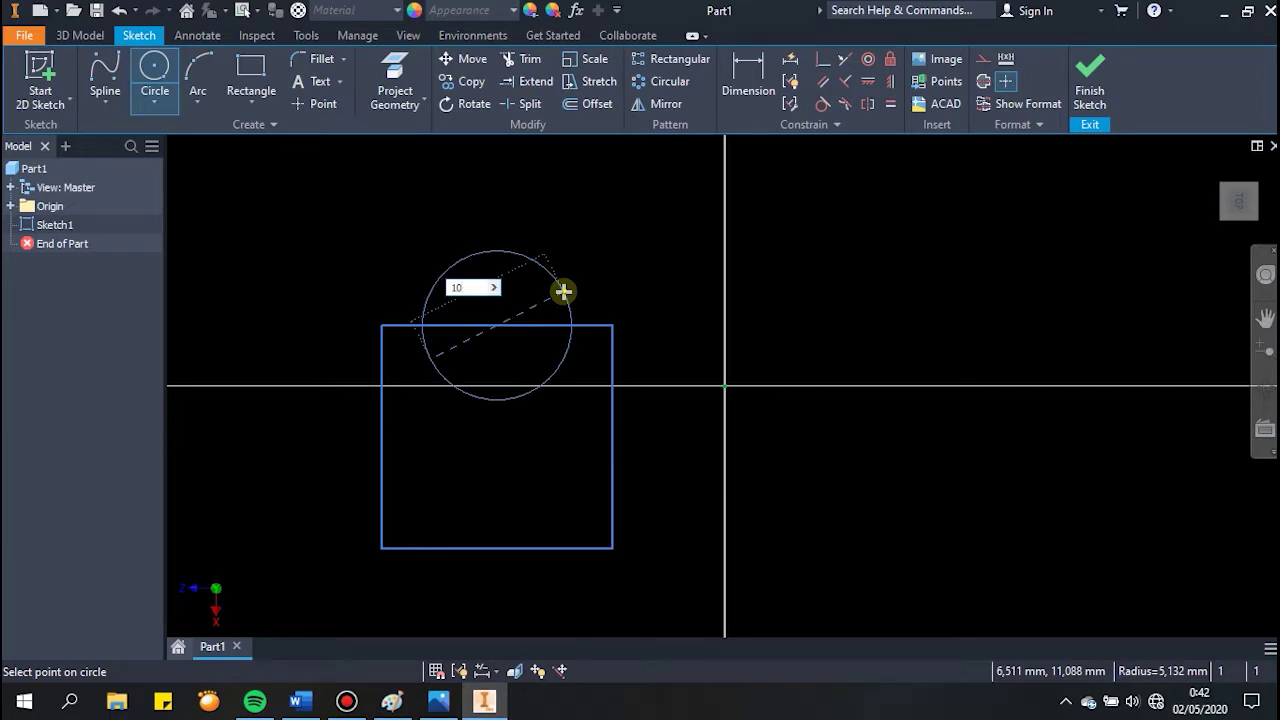
key("Return")
key("Escape")
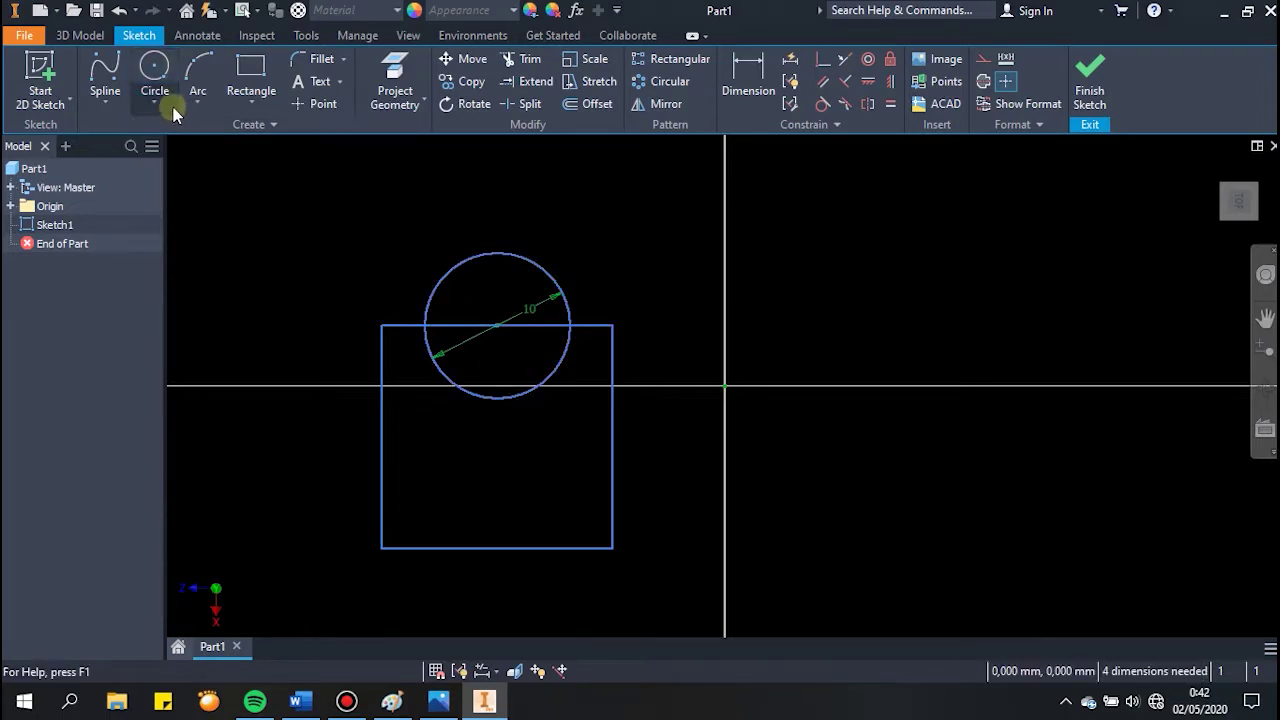
Step: Draw a 6-sided polygon centred right of the vertical axis, a vertex on the horizontal axis
left_click(158, 103)
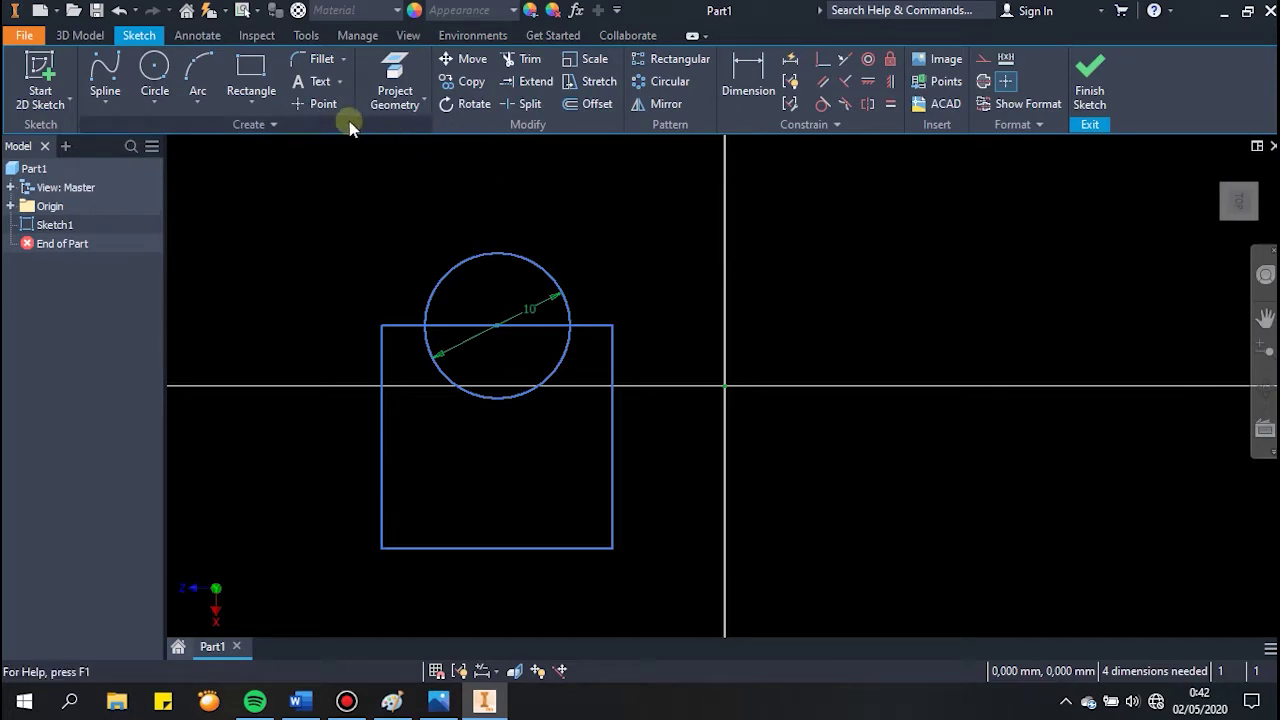
left_click(255, 97)
left_click(286, 465)
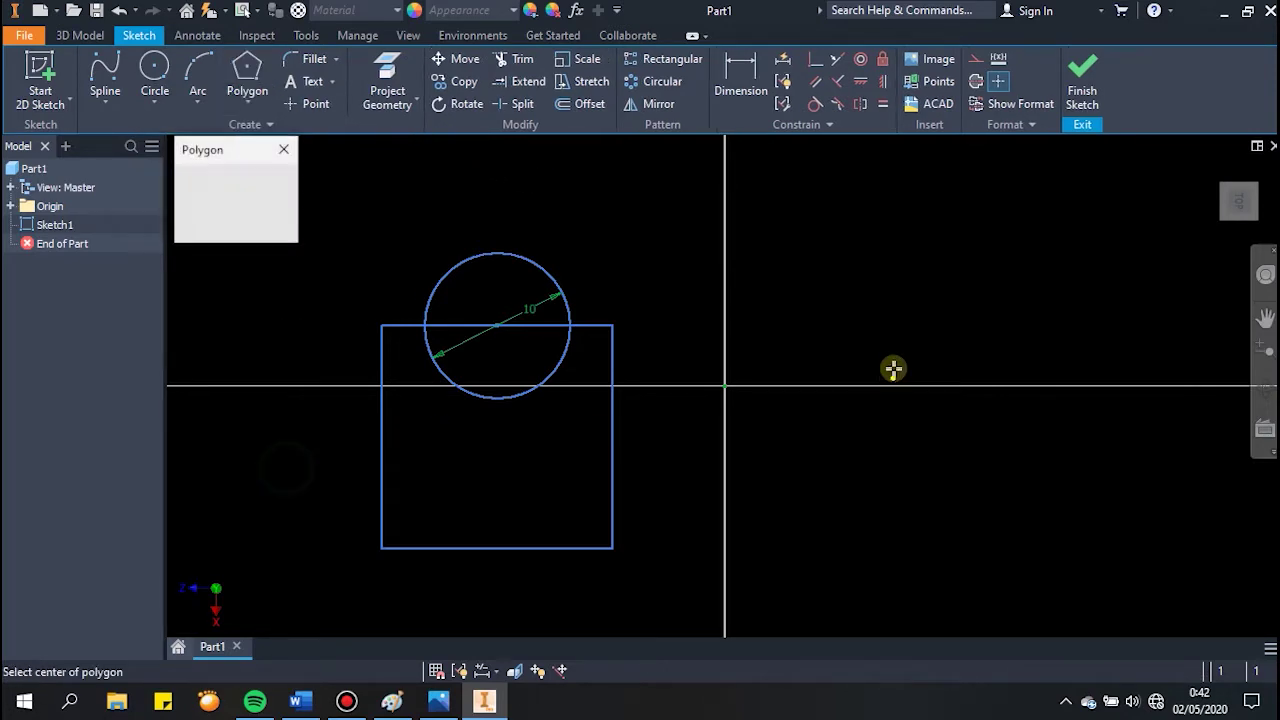
left_click(935, 330)
left_click(1063, 445)
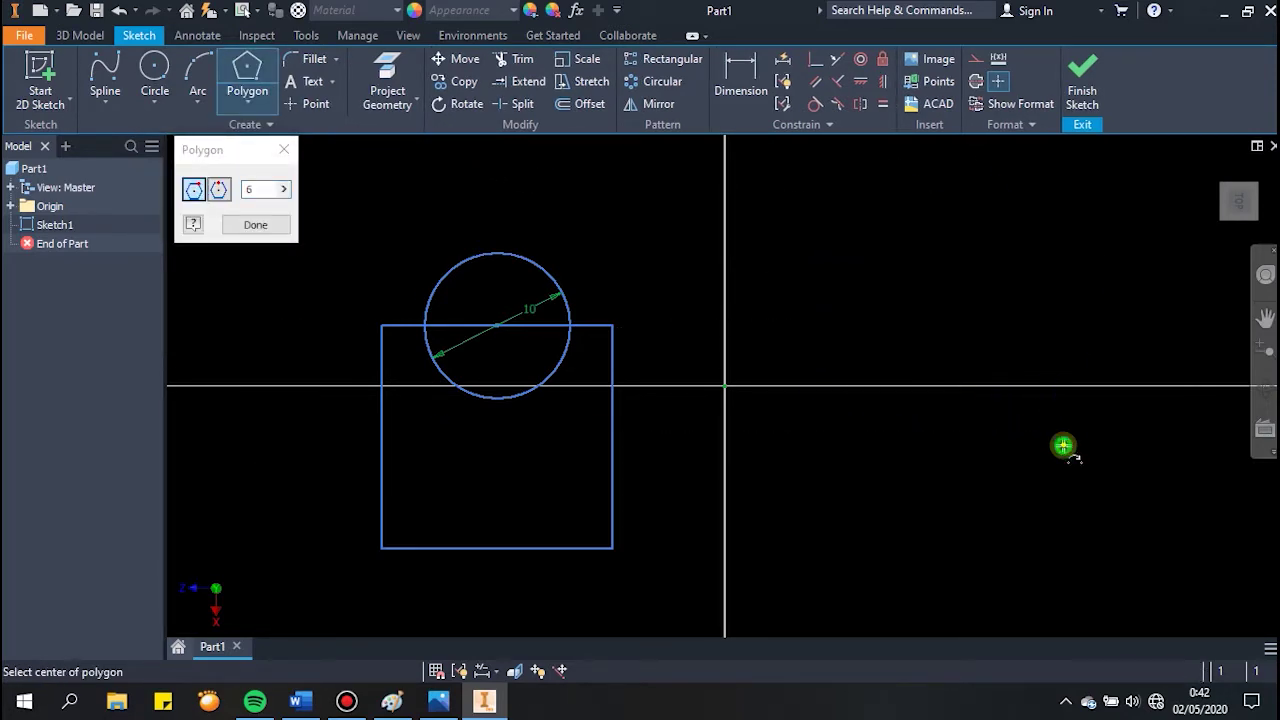
key("Escape")
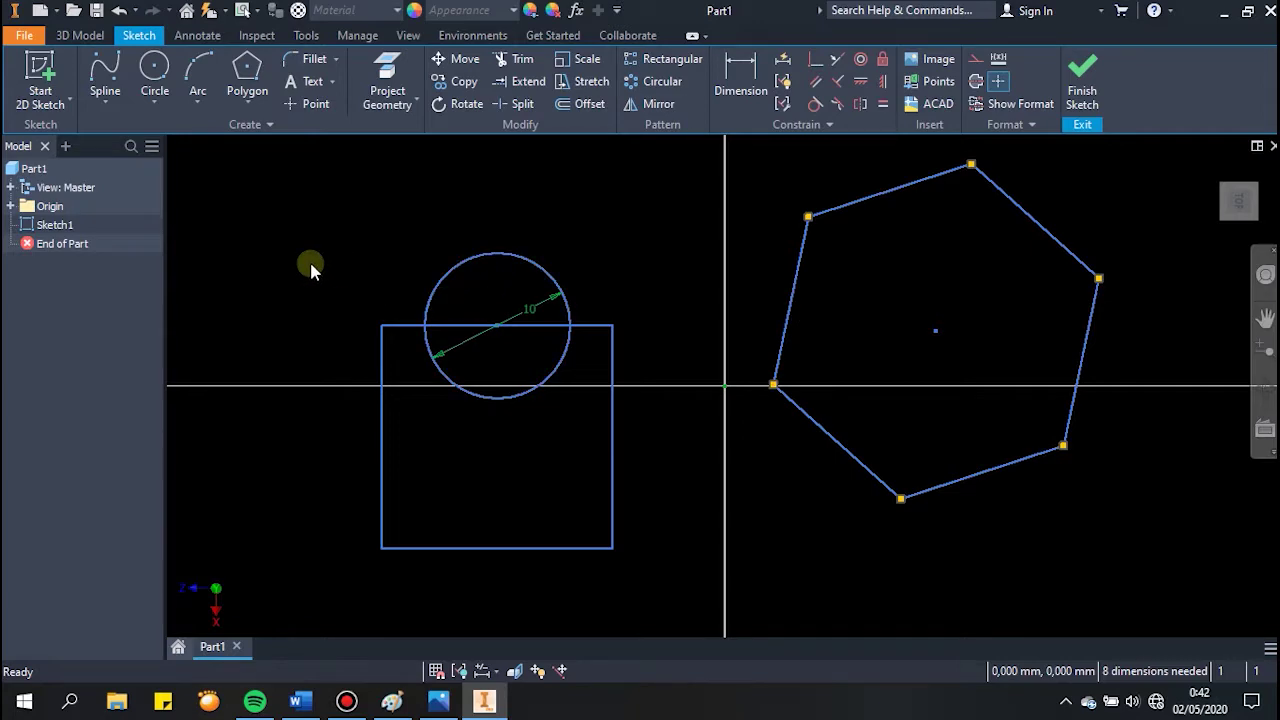
middle_click_drag(310, 268, 636, 292)
left_click(104, 100)
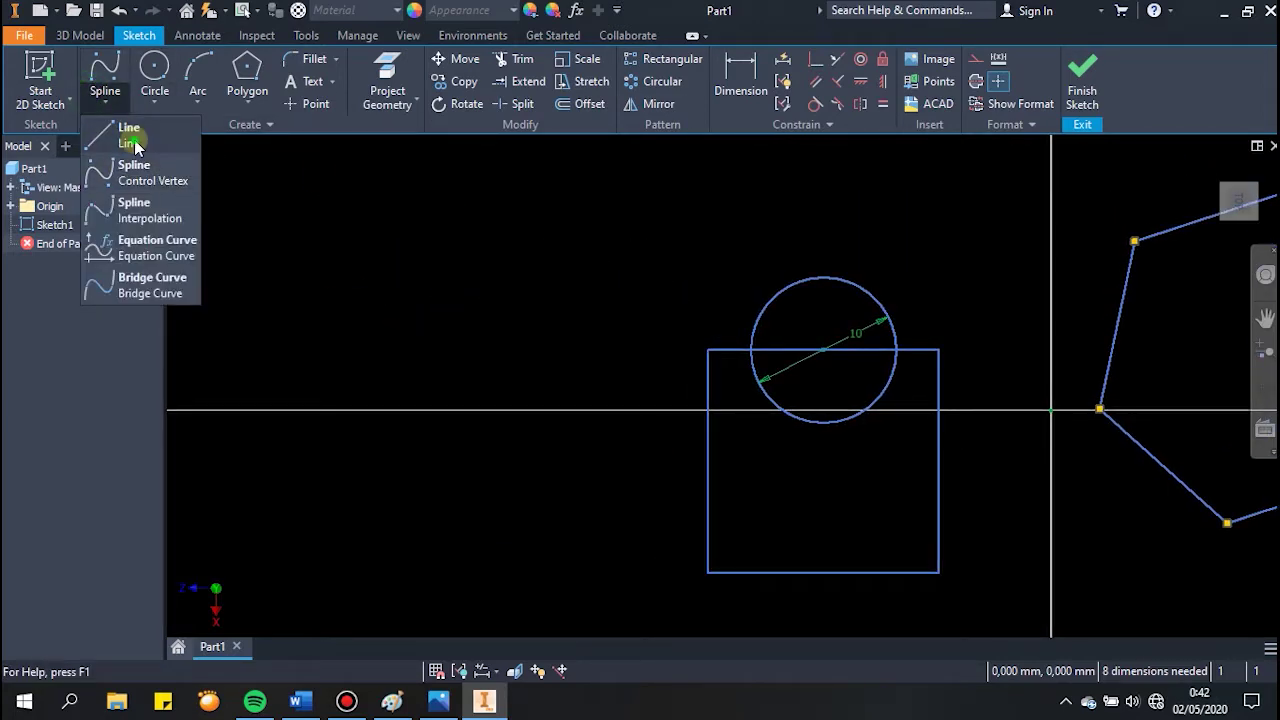
Step: Draw a two-segment line chain from the upper left, ending on the horizontal axis
left_click(128, 140)
left_click(220, 245)
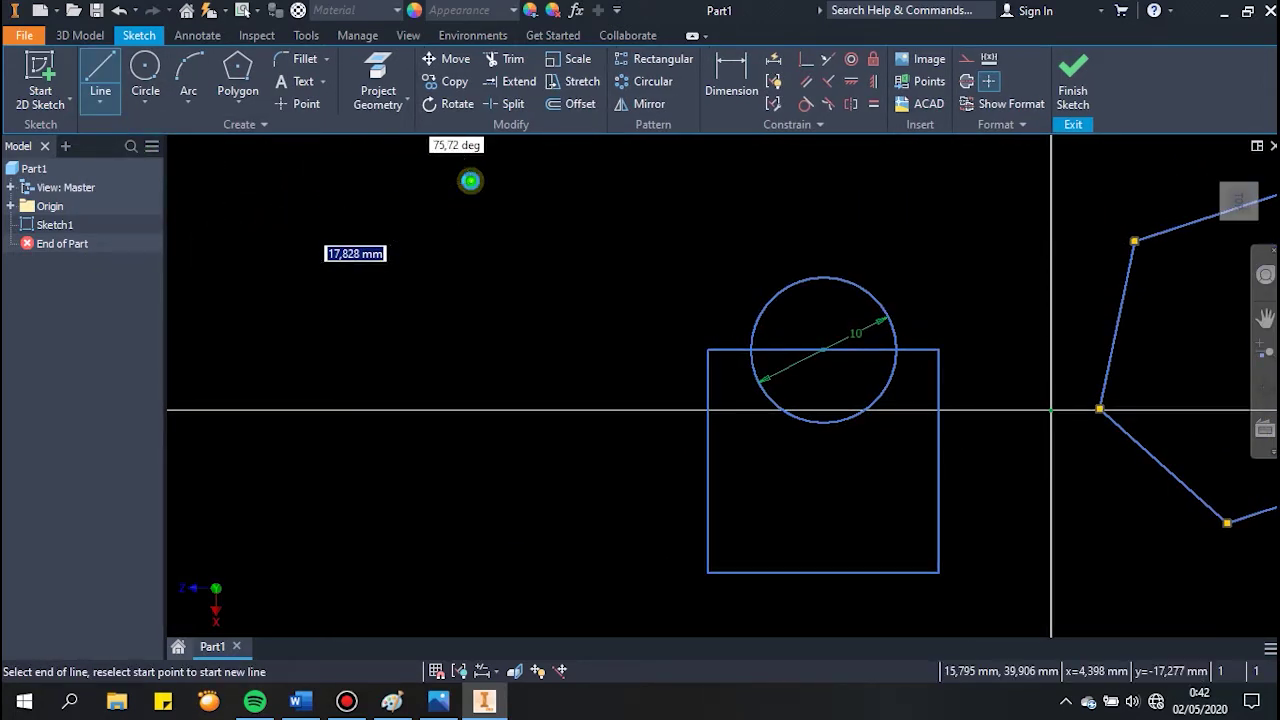
left_click(470, 180)
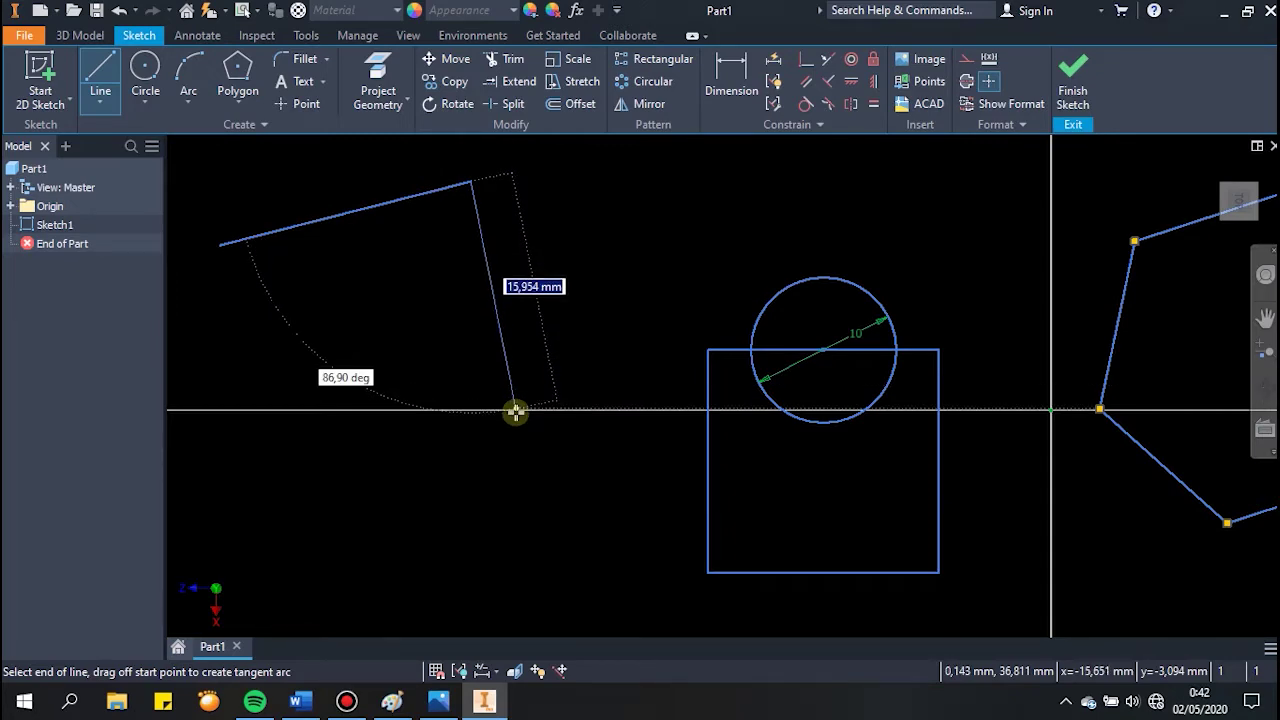
left_click(515, 410)
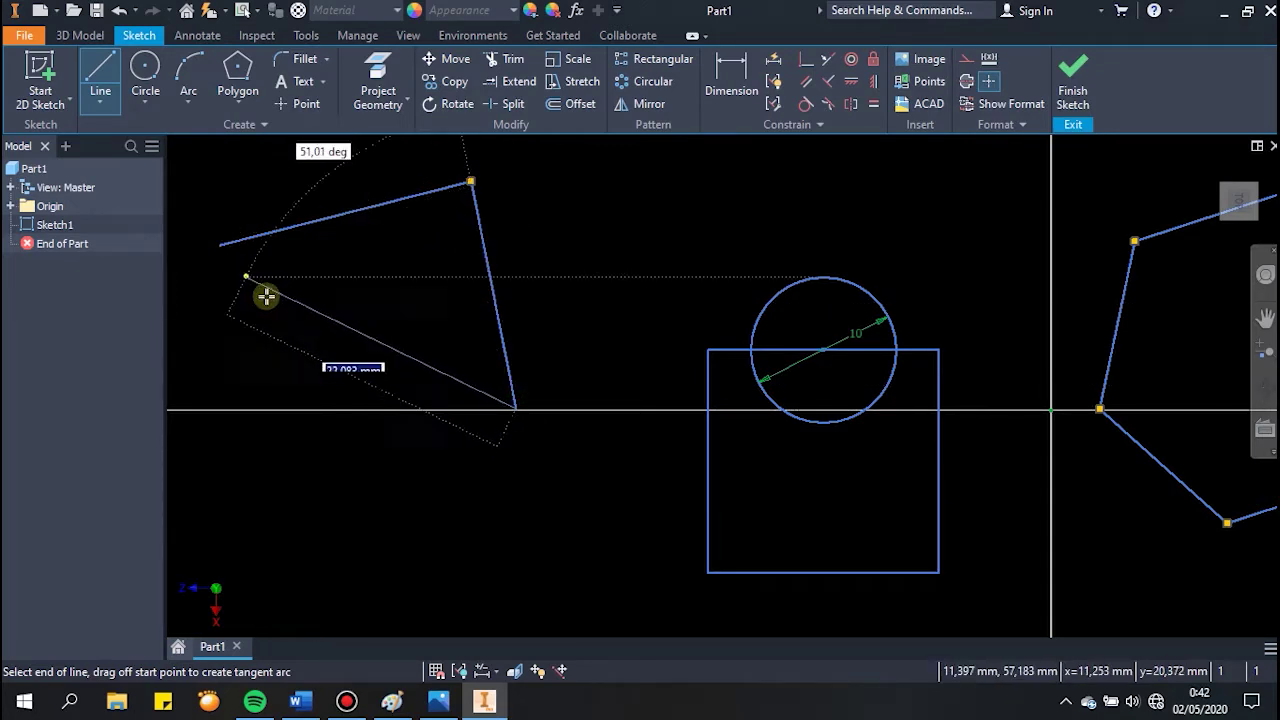
key("Escape")
scroll(381, 301, "up", 3)
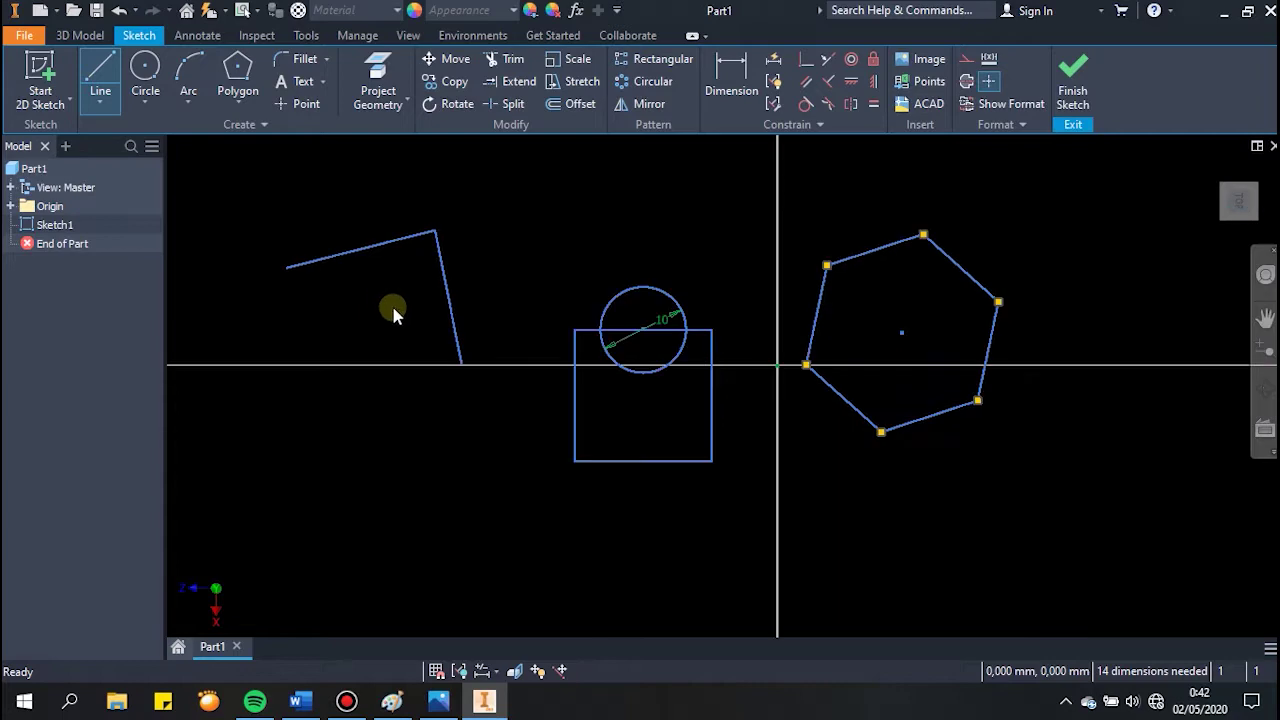
middle_click_drag(393, 314, 363, 317)
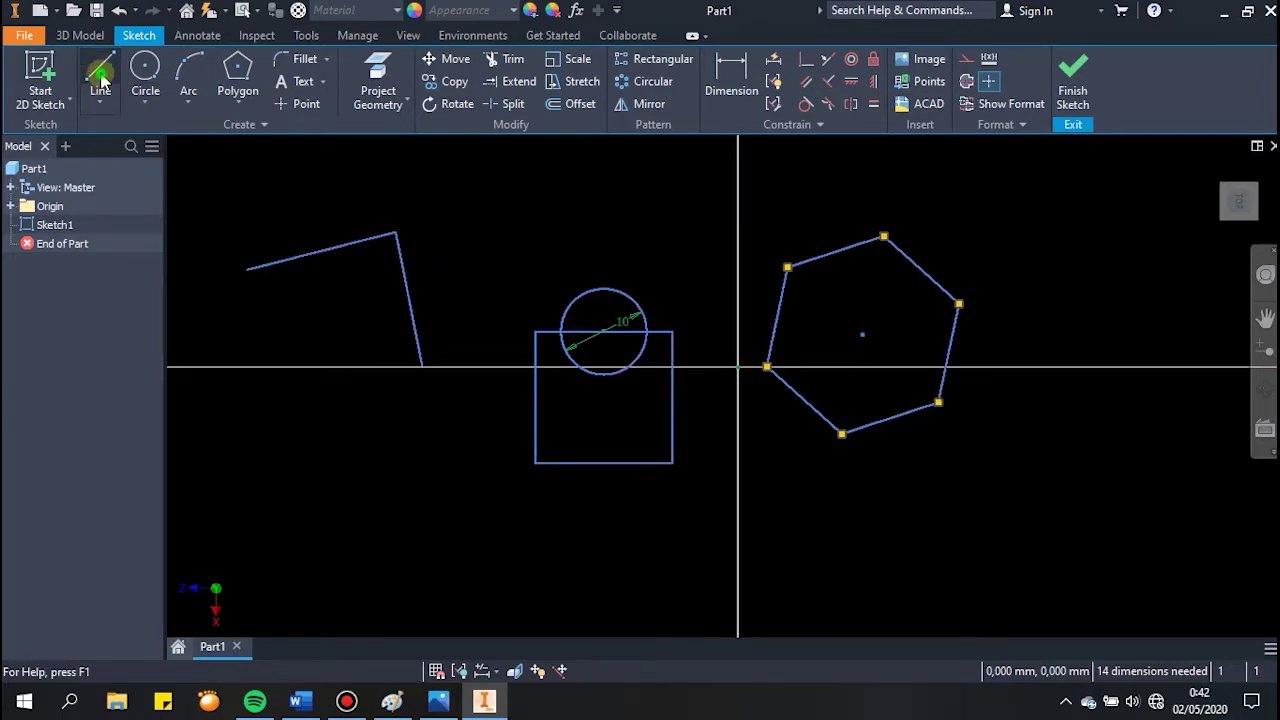
Step: Sketch a closed triangle with Line, then undo it with Ctrl+Z
left_click(101, 80)
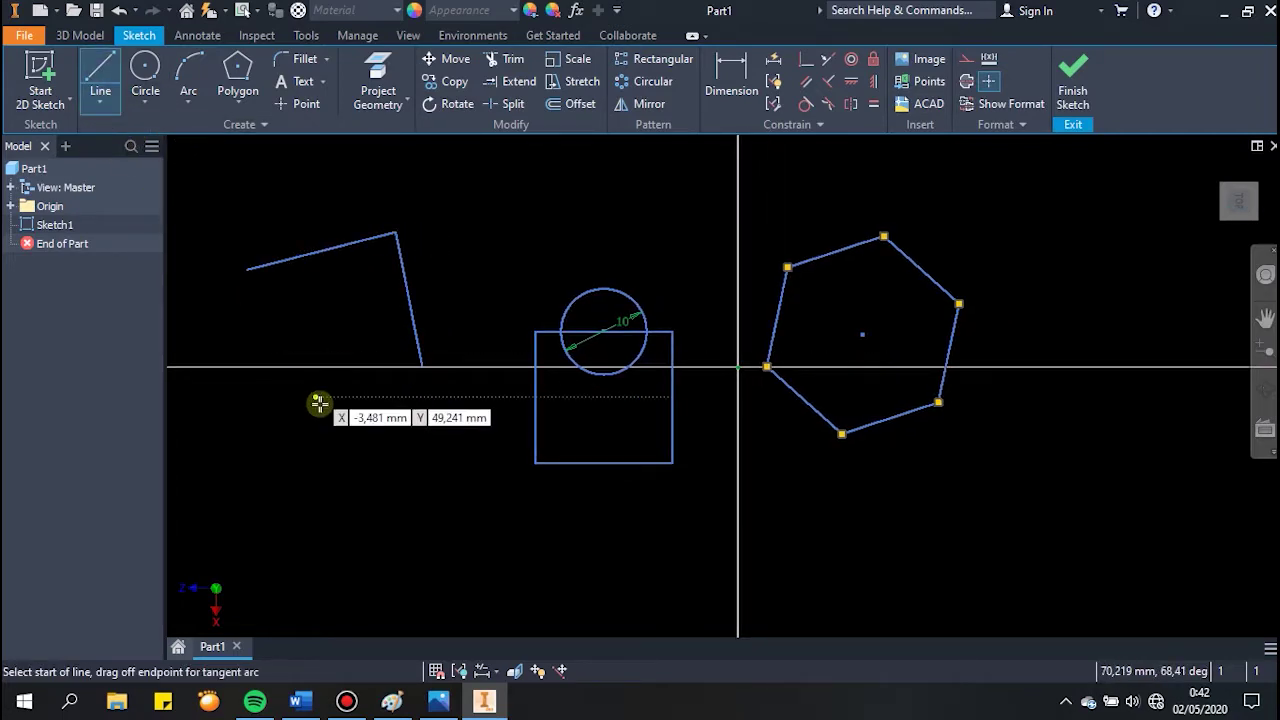
left_click(257, 518)
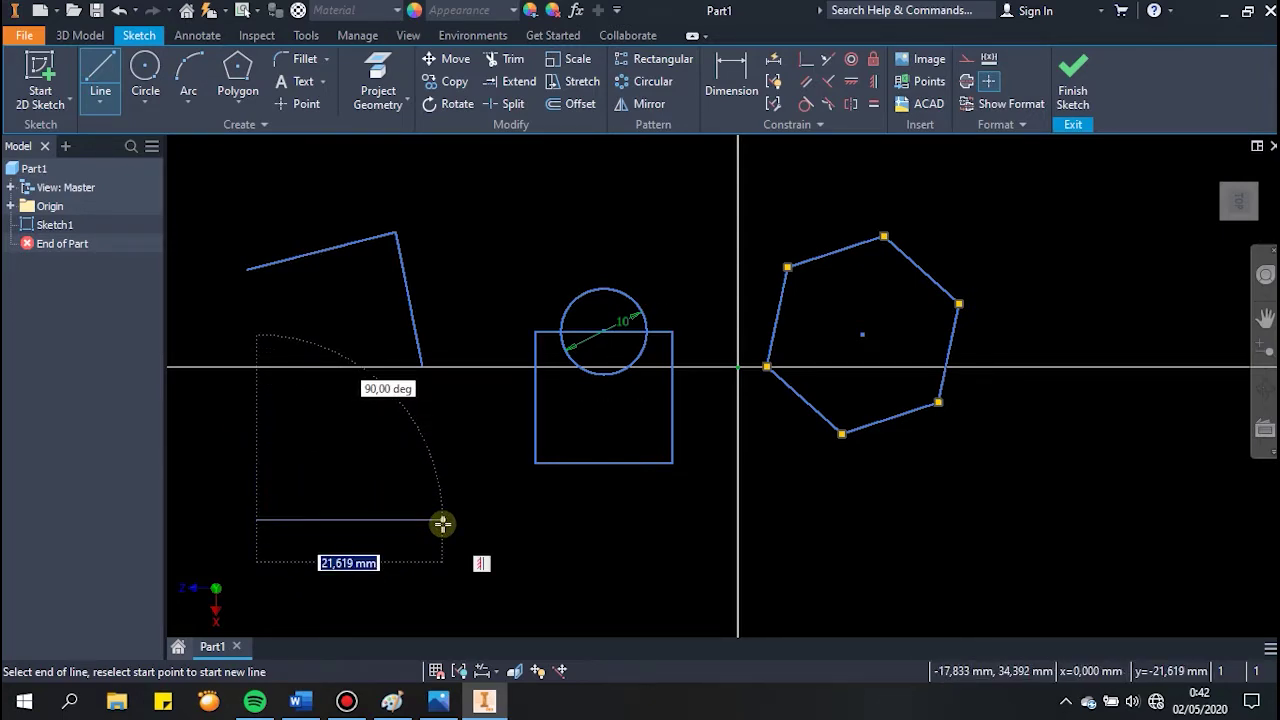
left_click(442, 520)
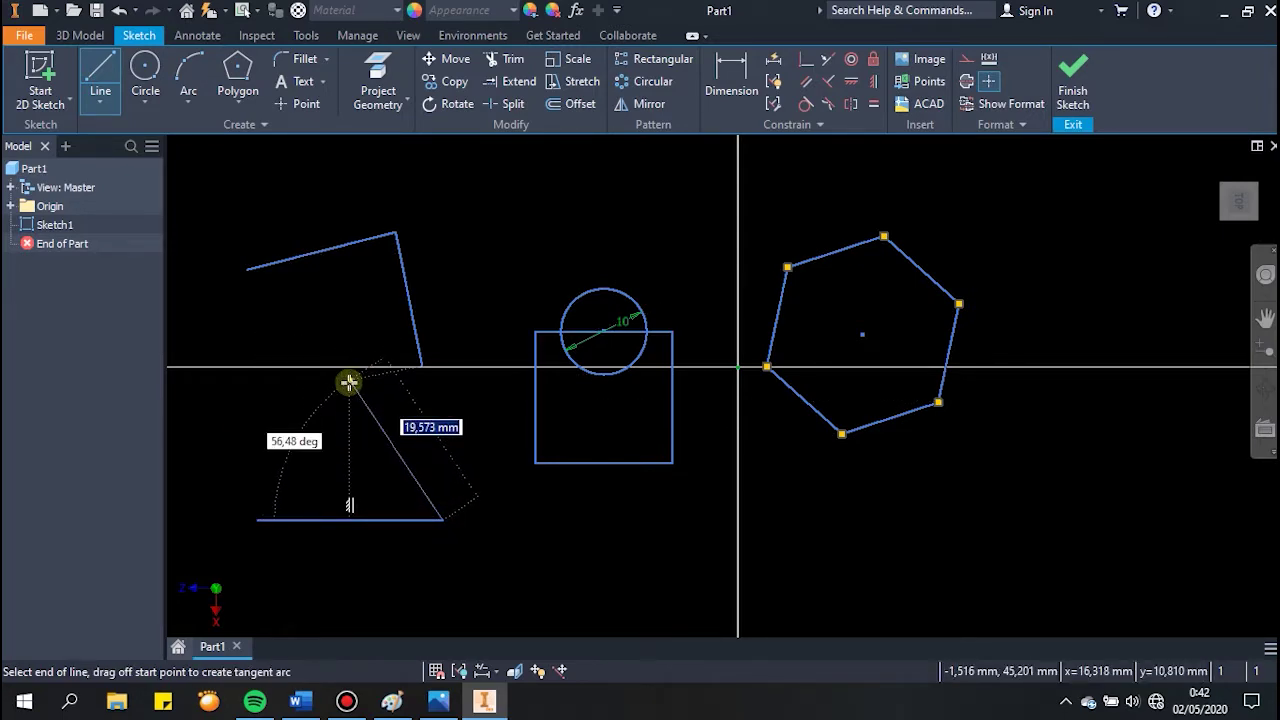
left_click(349, 391)
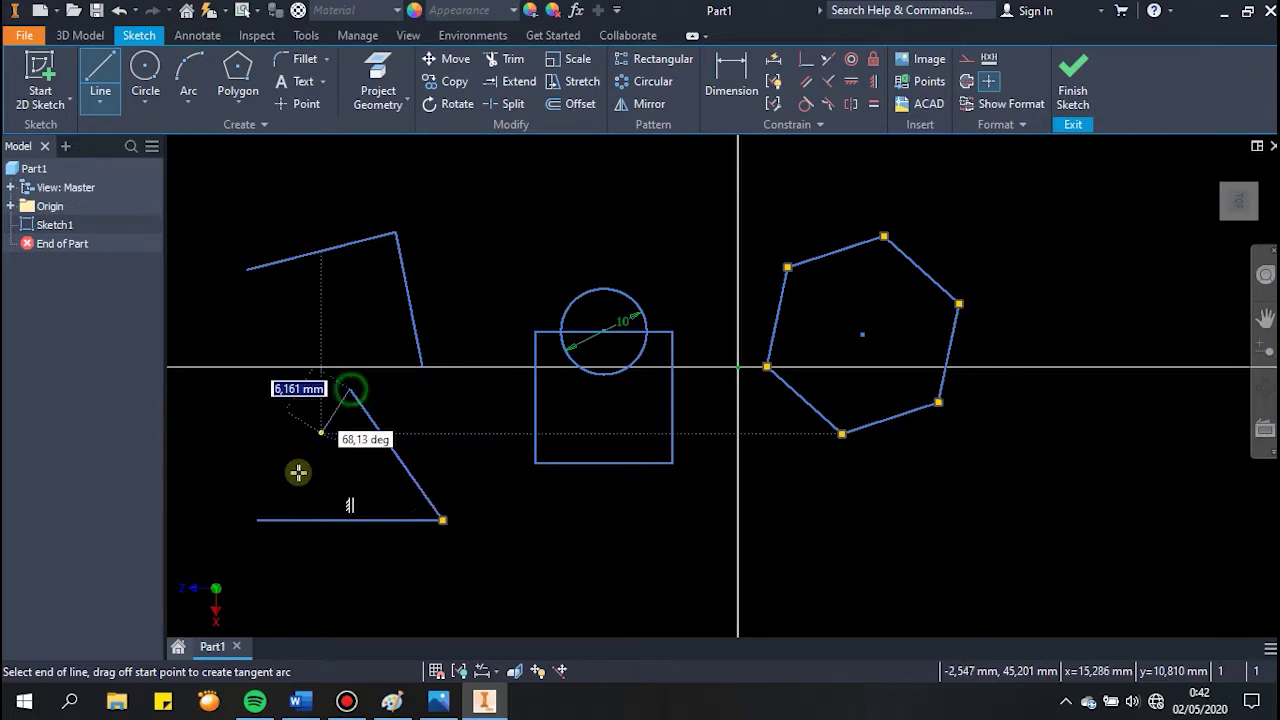
left_click(257, 521)
key("Escape")
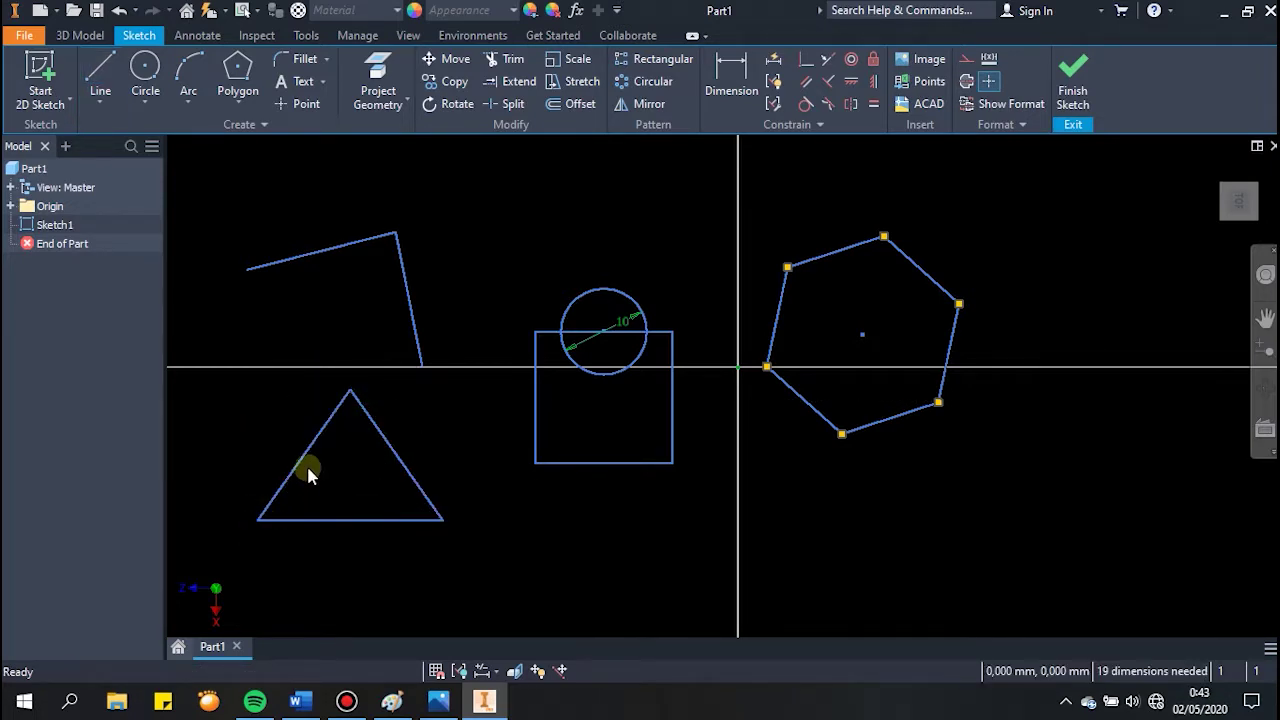
key("ctrl+z")
key("ctrl+z")
key("ctrl+z")
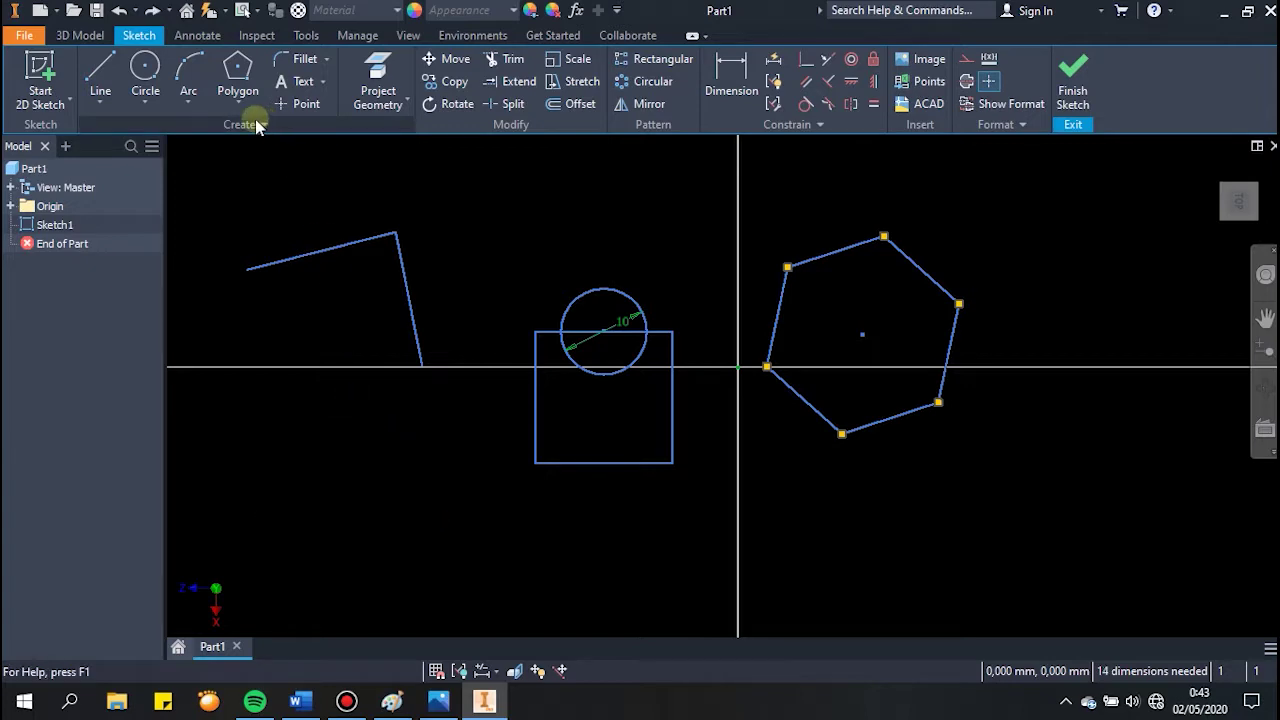
Step: Draw a three-sided polygon (triangle) at the lower left, below the line chain
left_click(237, 108)
left_click(226, 466)
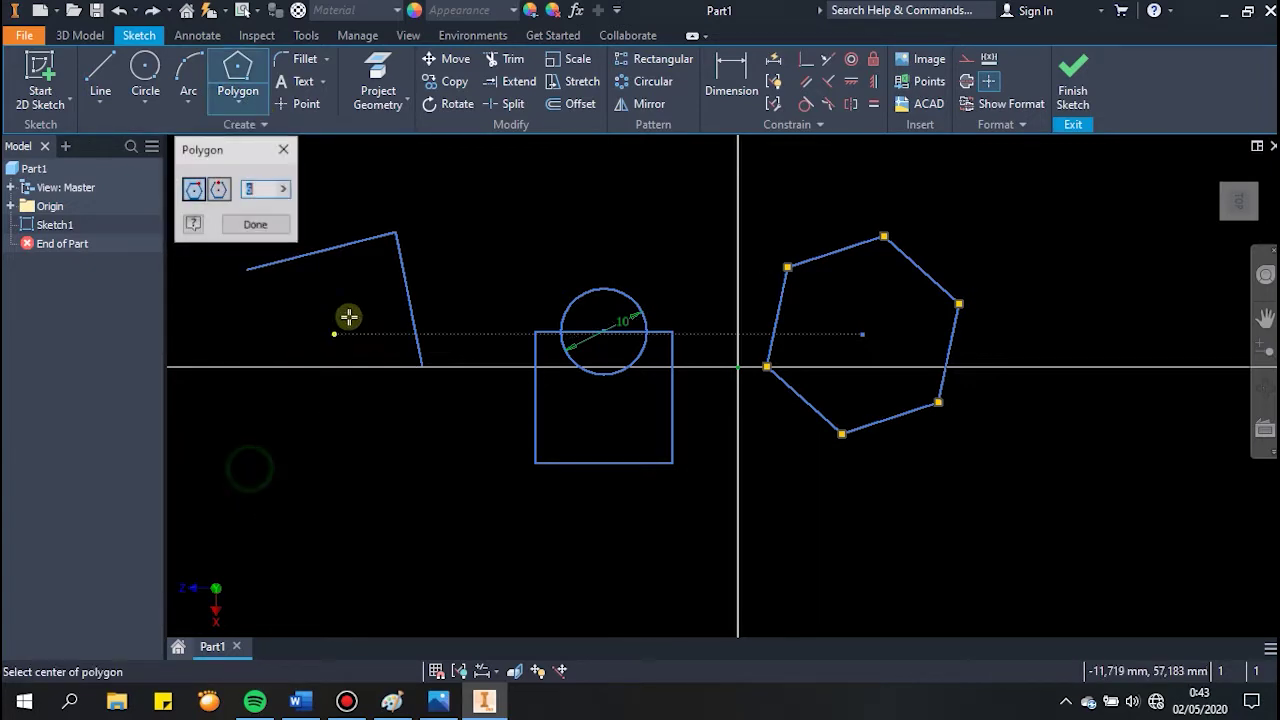
type("2")
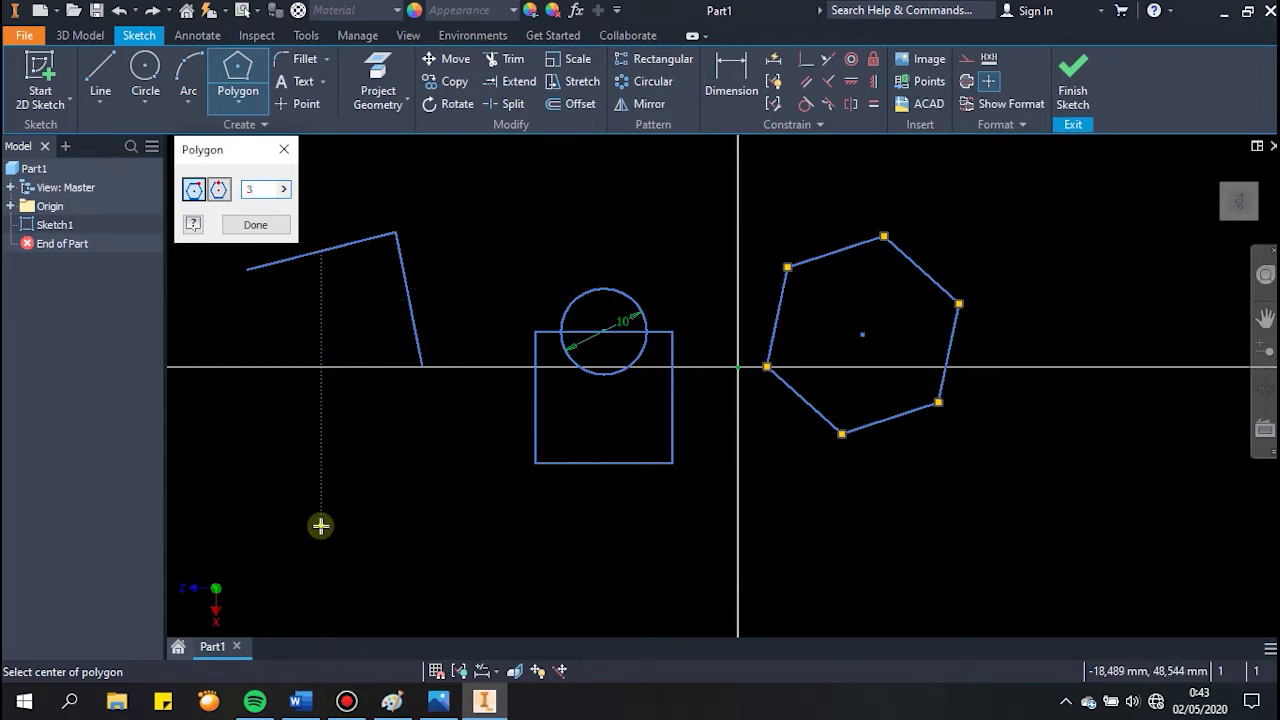
left_click(320, 524)
left_click(335, 437)
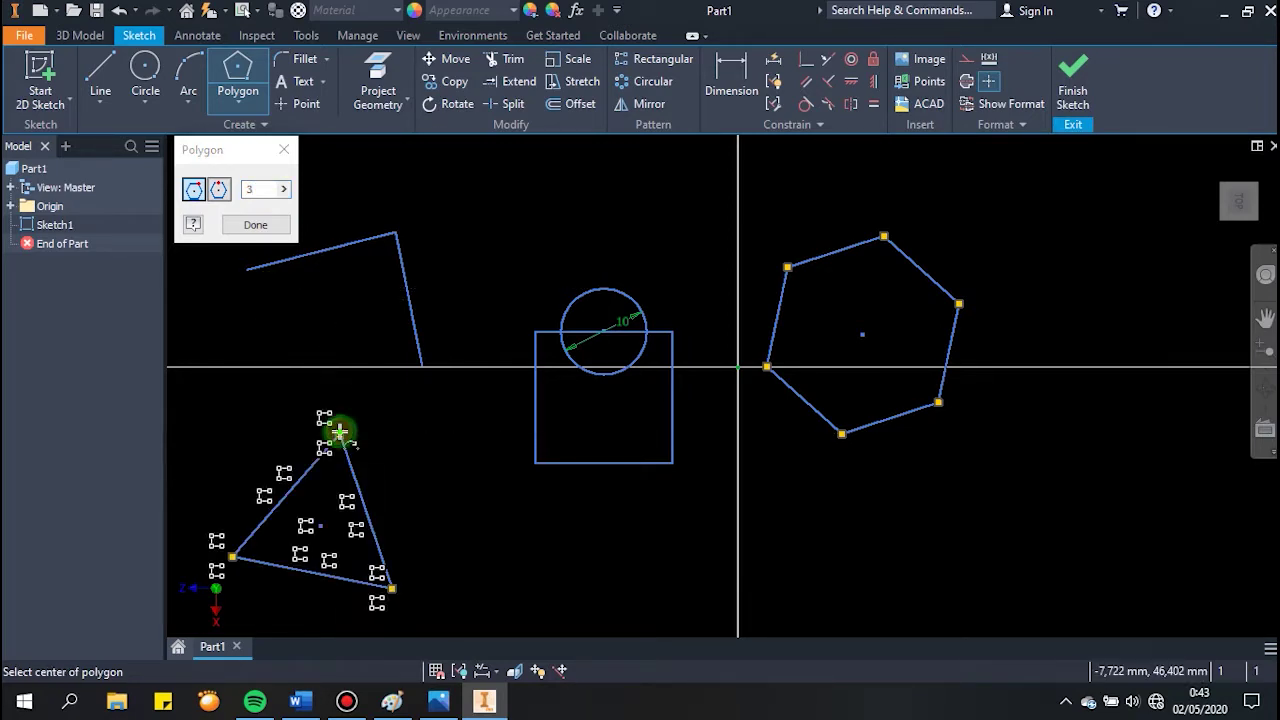
key("Escape")
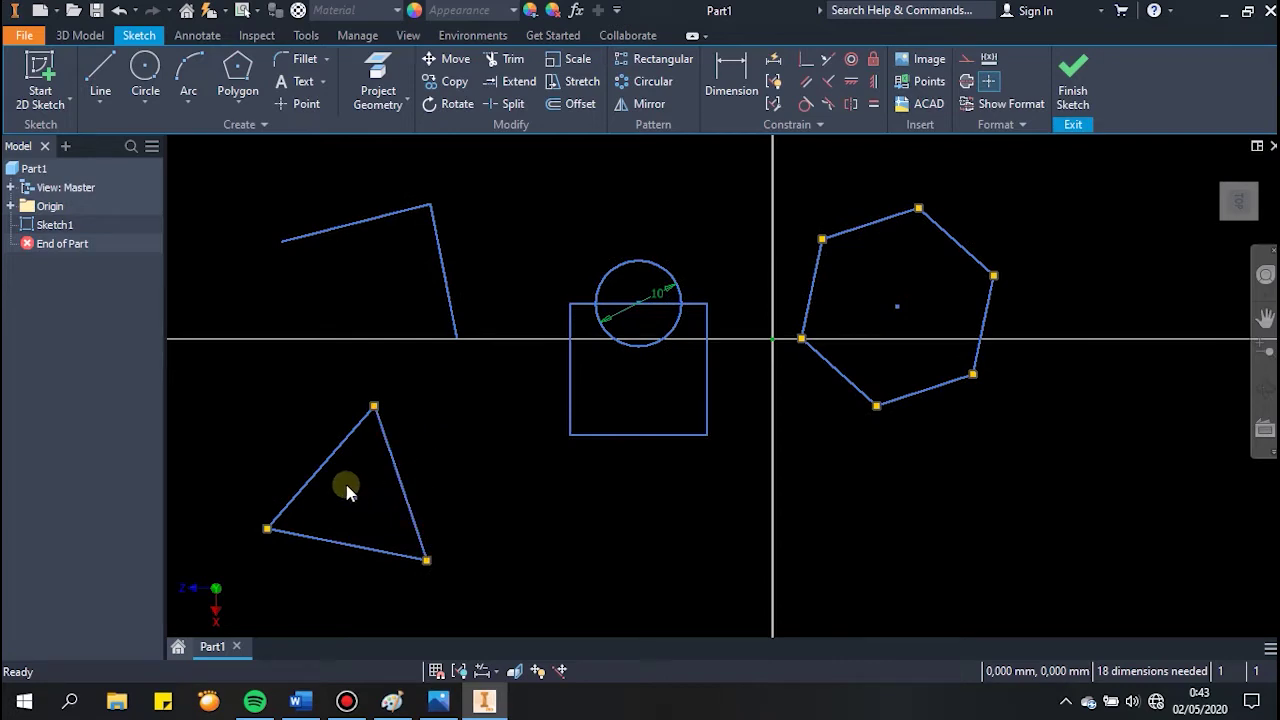
left_click(382, 507)
left_click(437, 422)
Step: Draw a three-tangent circle inscribed in the triangle, touching all three sides
left_click(145, 102)
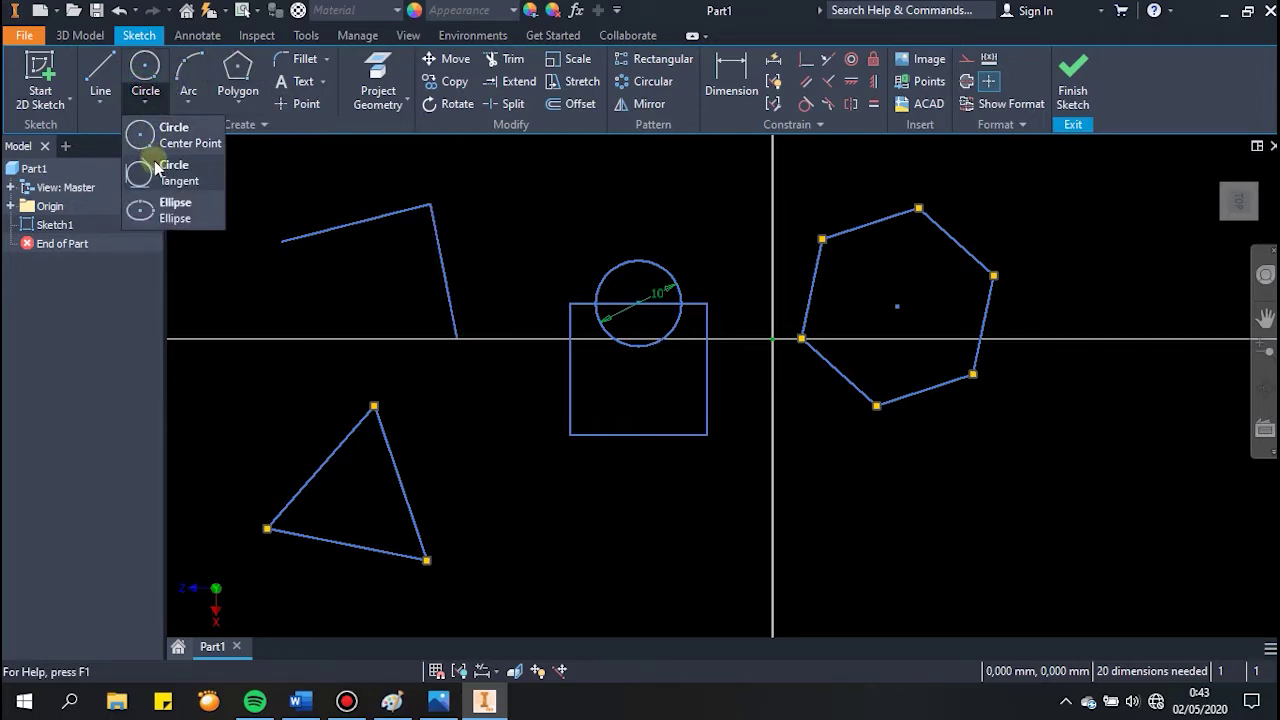
left_click(160, 172)
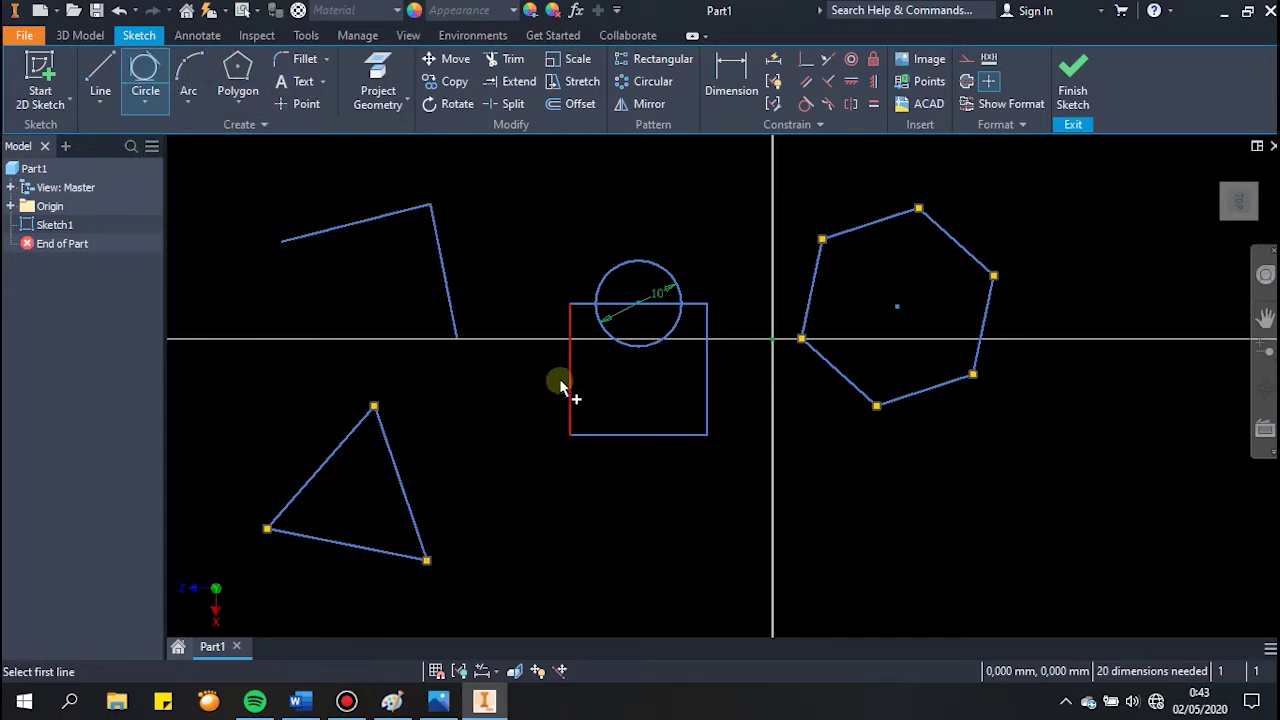
left_click(329, 457)
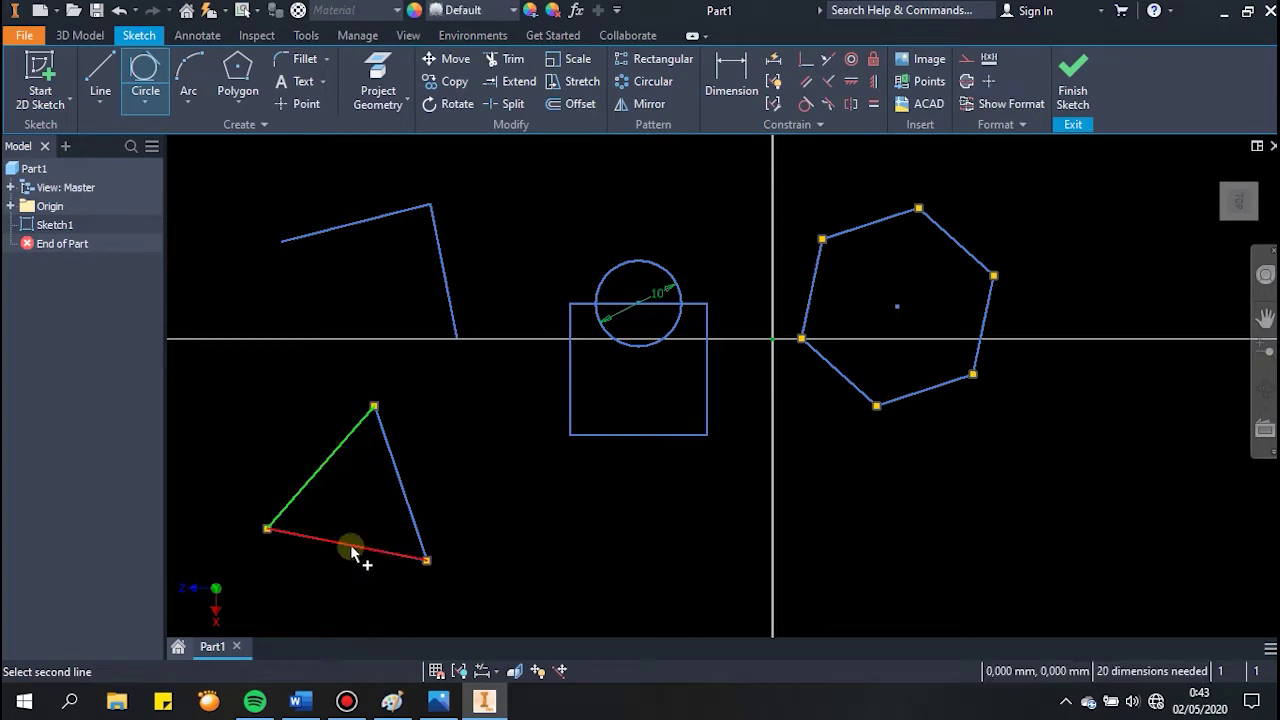
left_click(349, 544)
left_click(398, 484)
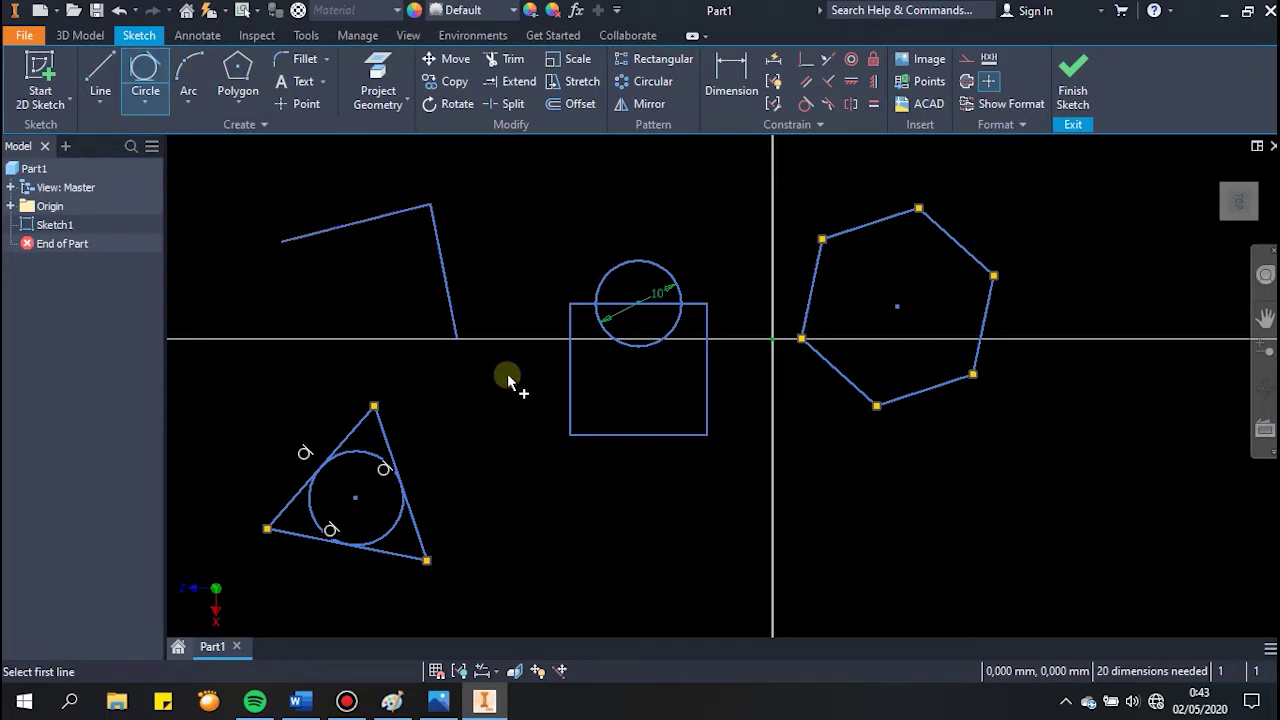
Step: Draw a circle tangent to the rectangle's left, bottom and right edges
left_click(569, 372)
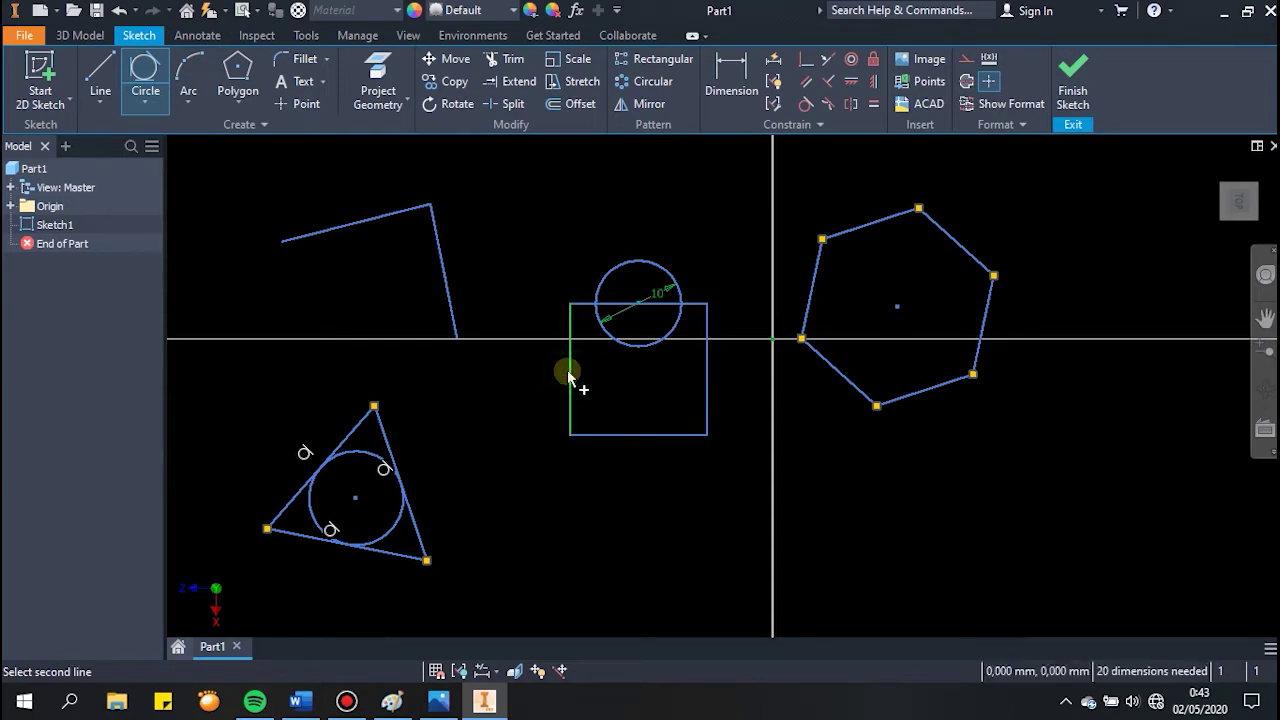
left_click(621, 433)
left_click(706, 381)
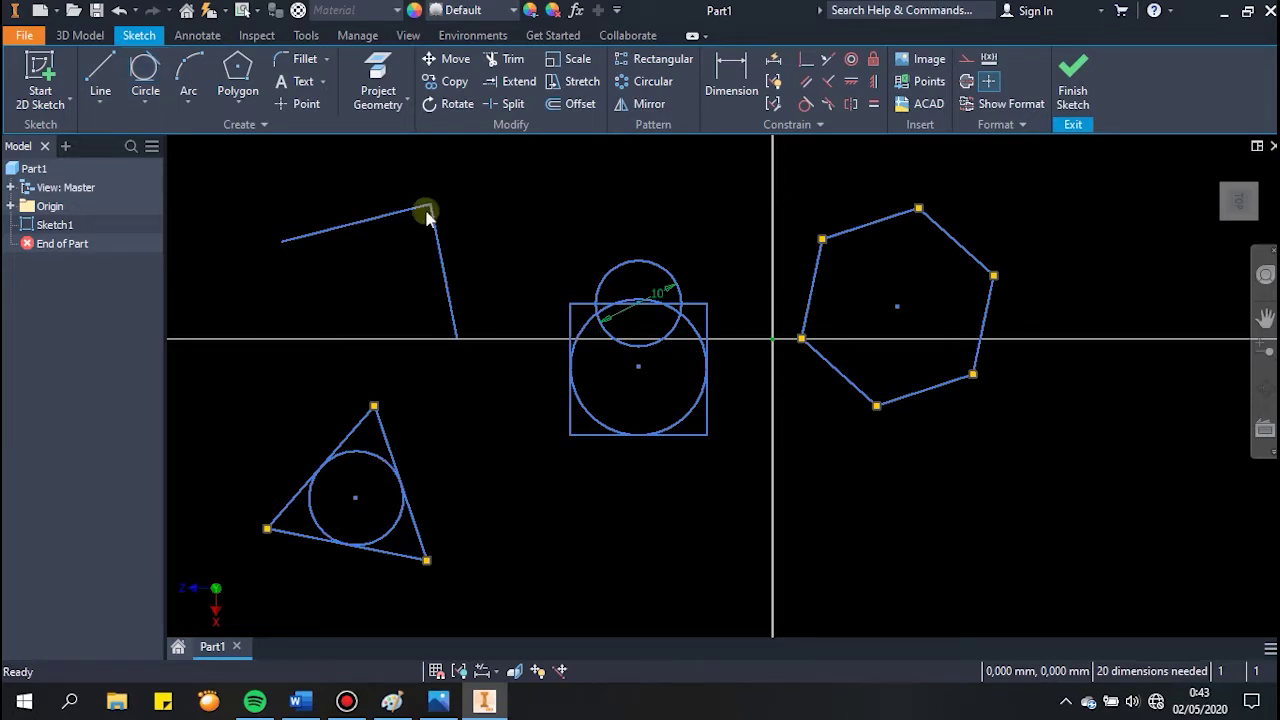
left_click(147, 98)
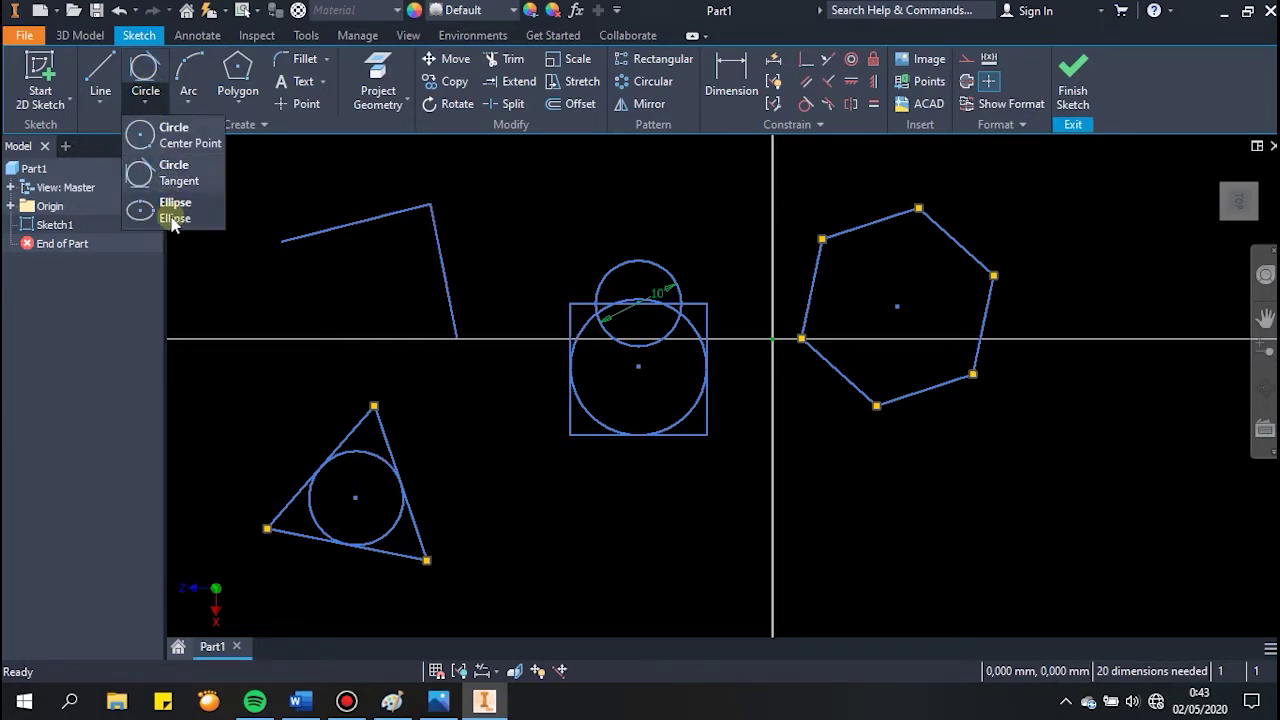
Step: Draw a wide, flat ellipse centred in the empty area above the existing shapes
left_click(172, 222)
mouse_move(283, 393)
middle_mouse_down()
mouse_move(544, 390)
mouse_move(449, 446)
mouse_move(331, 371)
mouse_move(403, 423)
mouse_move(395, 459)
middle_mouse_up()
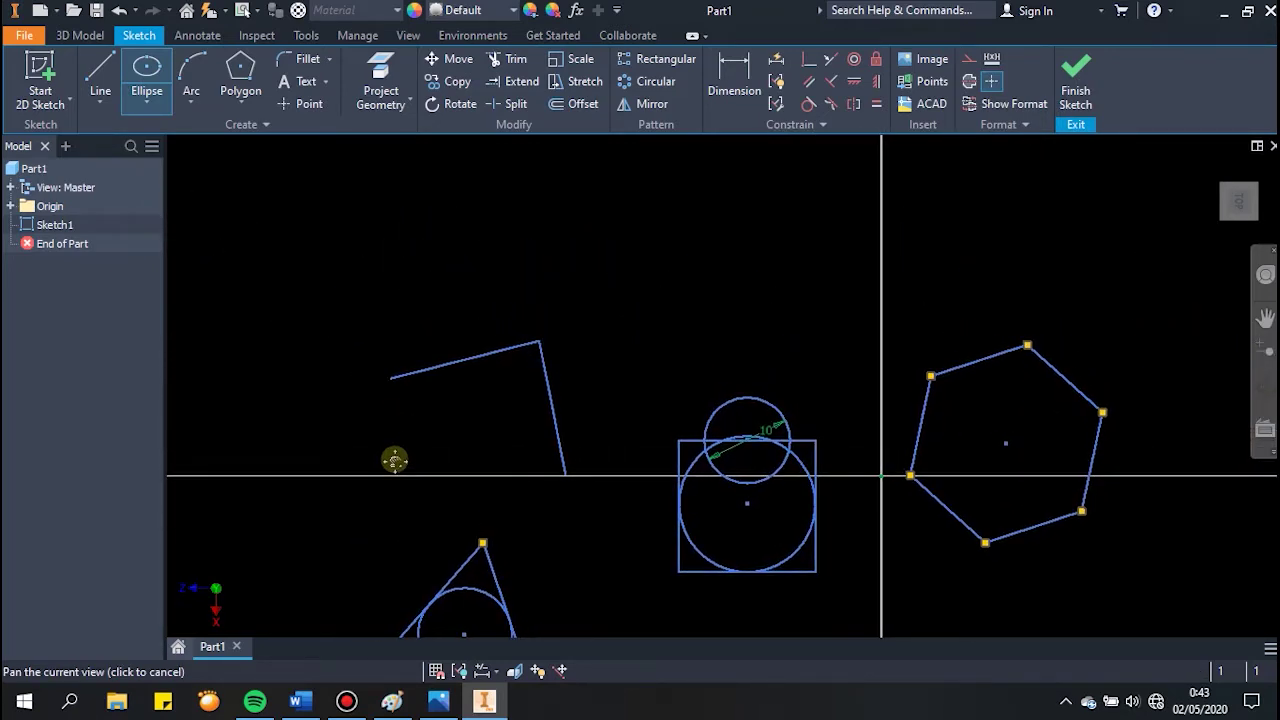
mouse_move(509, 369)
middle_mouse_down()
mouse_move(497, 457)
mouse_move(477, 443)
middle_mouse_up()
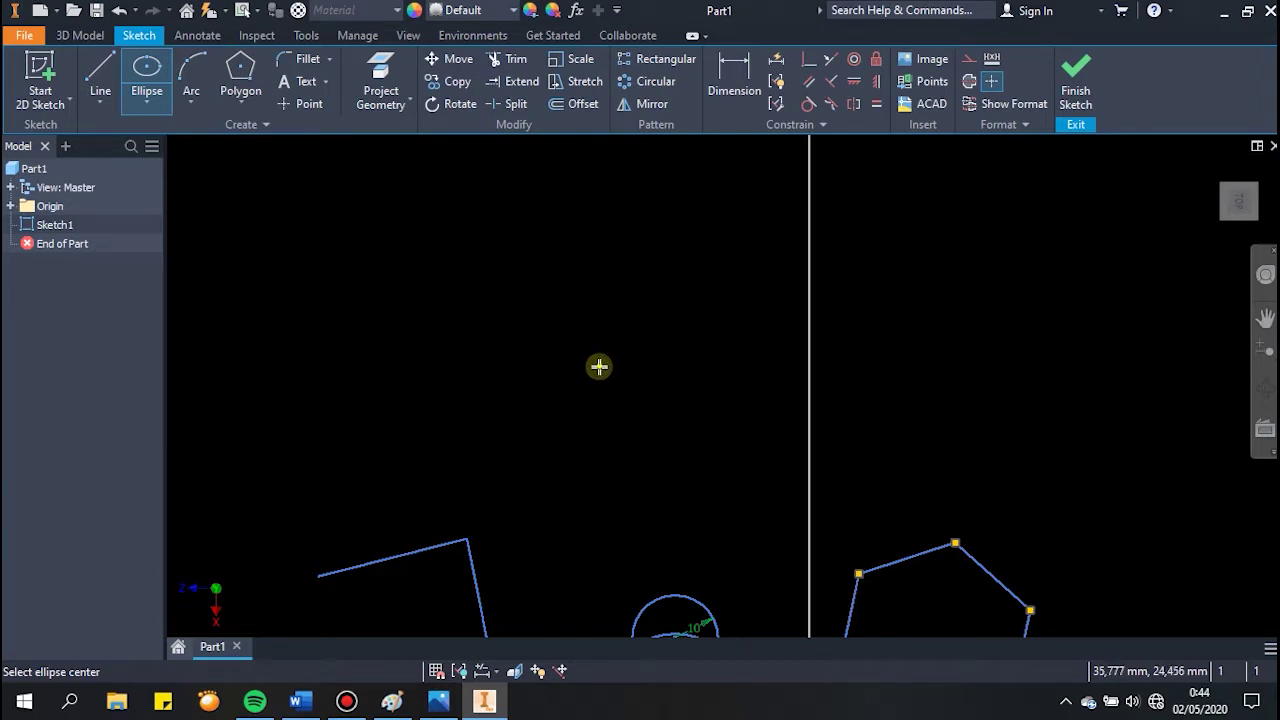
key("Escape")
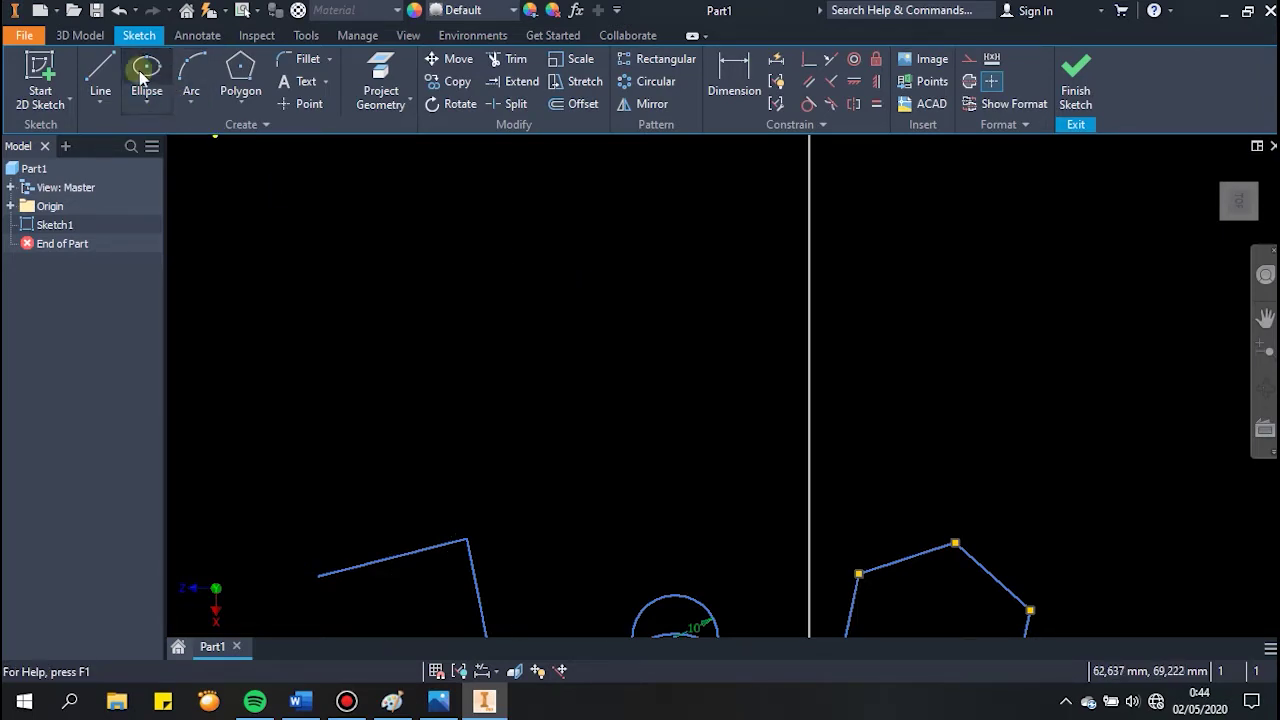
left_click(143, 72)
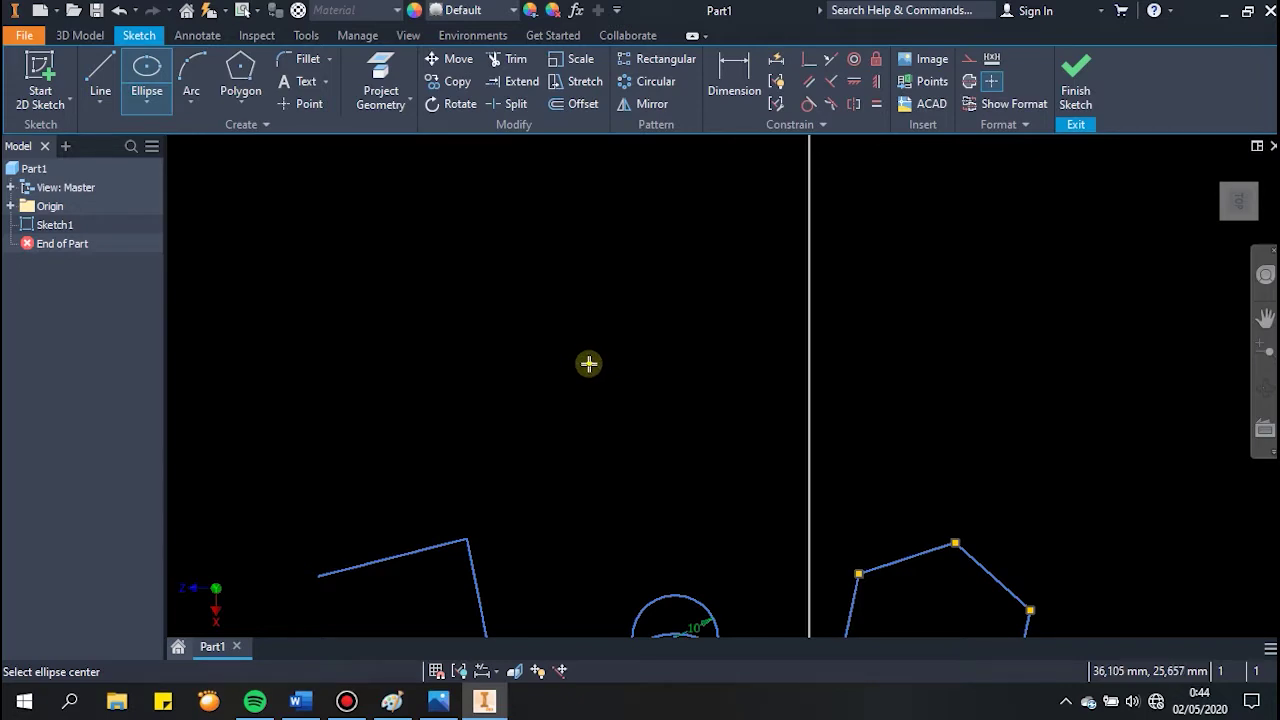
left_click(589, 363)
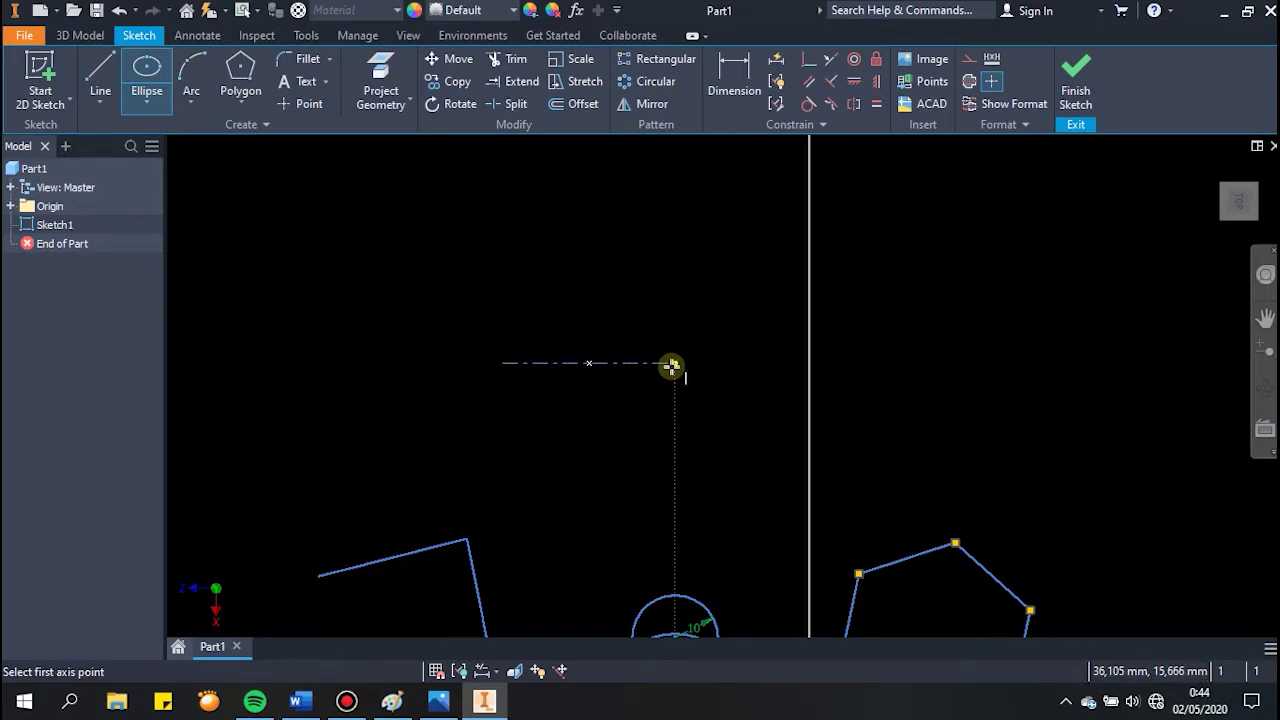
left_click(673, 364)
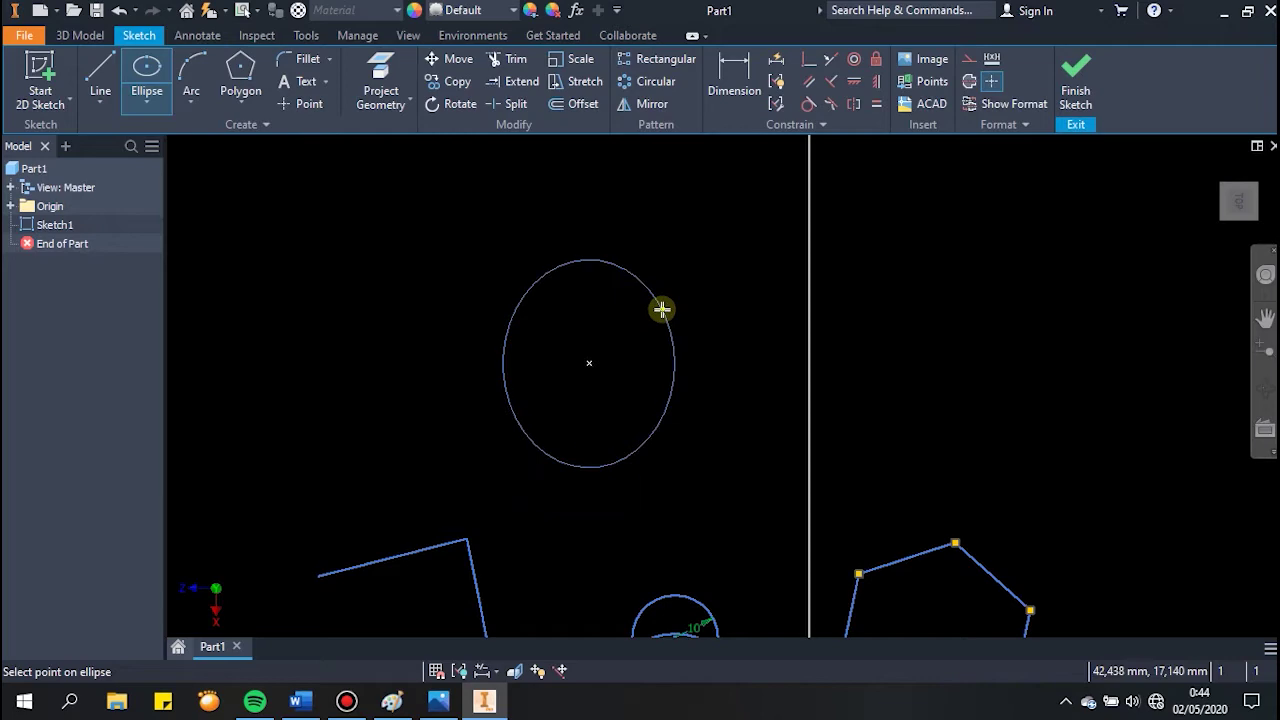
left_click(640, 336)
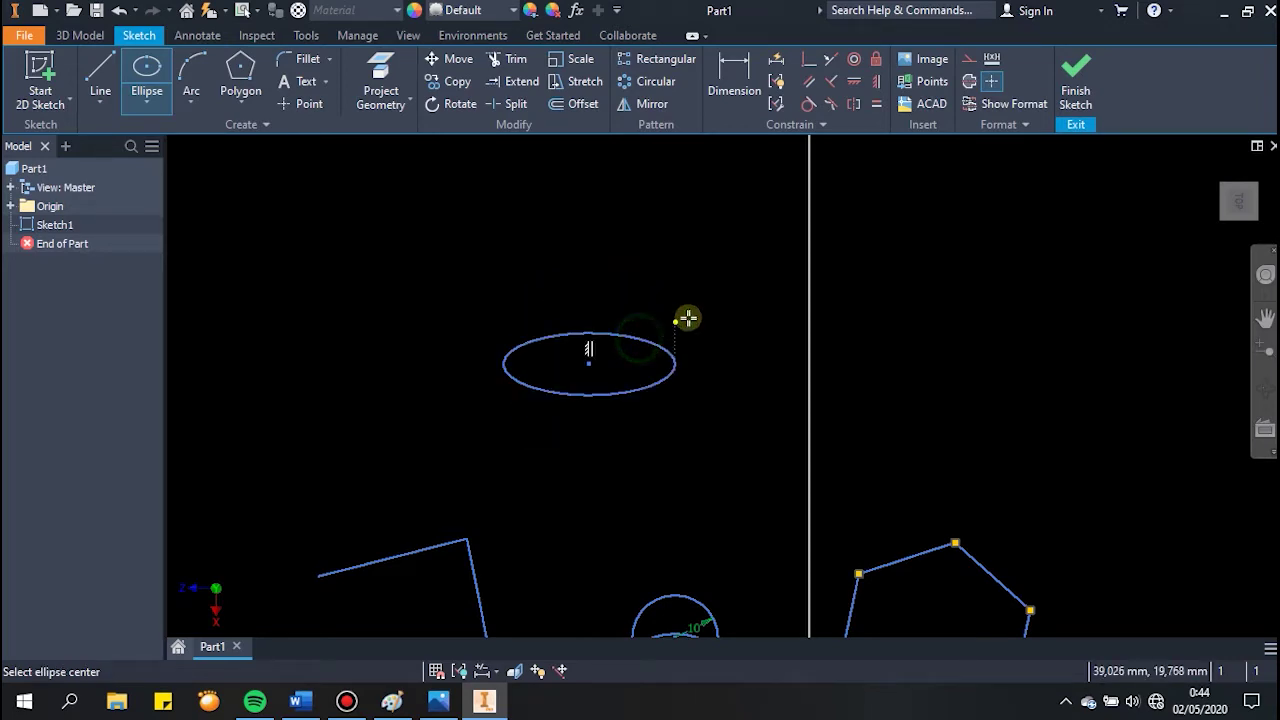
key("Escape")
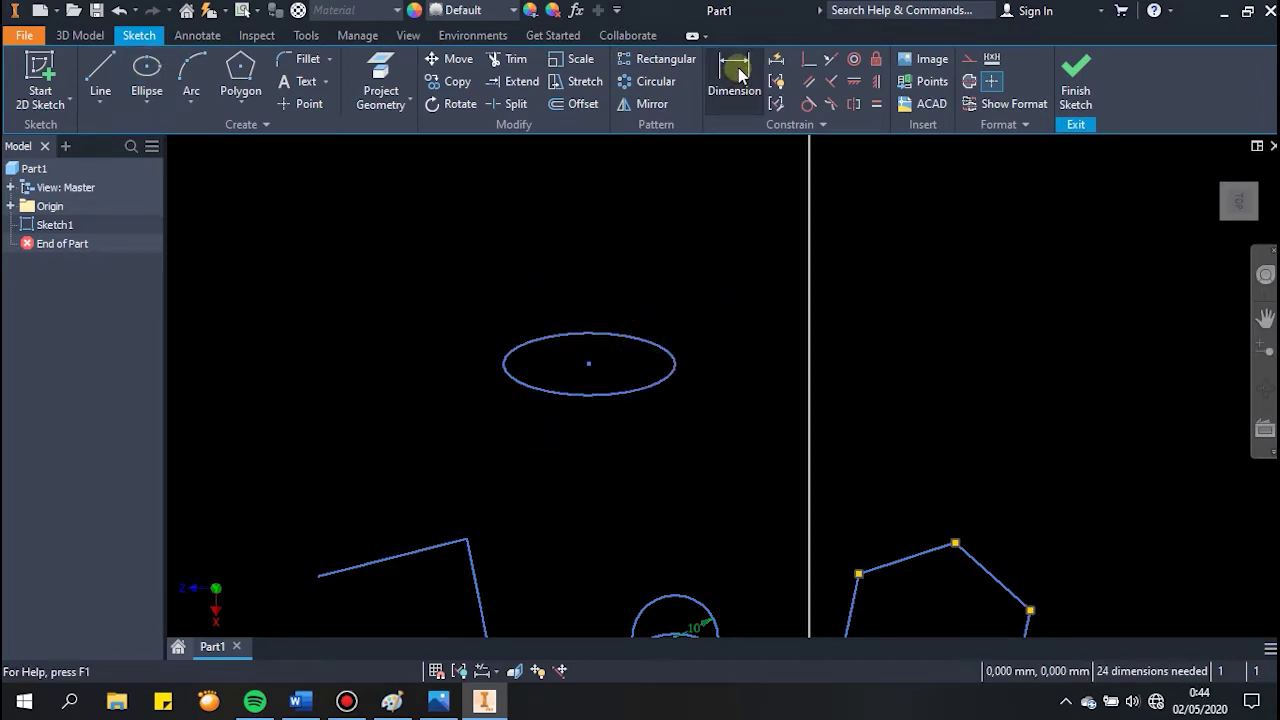
Step: Dimension the ellipse's half-axes: 20 mm horizontal below it, 5 mm vertical to its right
left_click(738, 72)
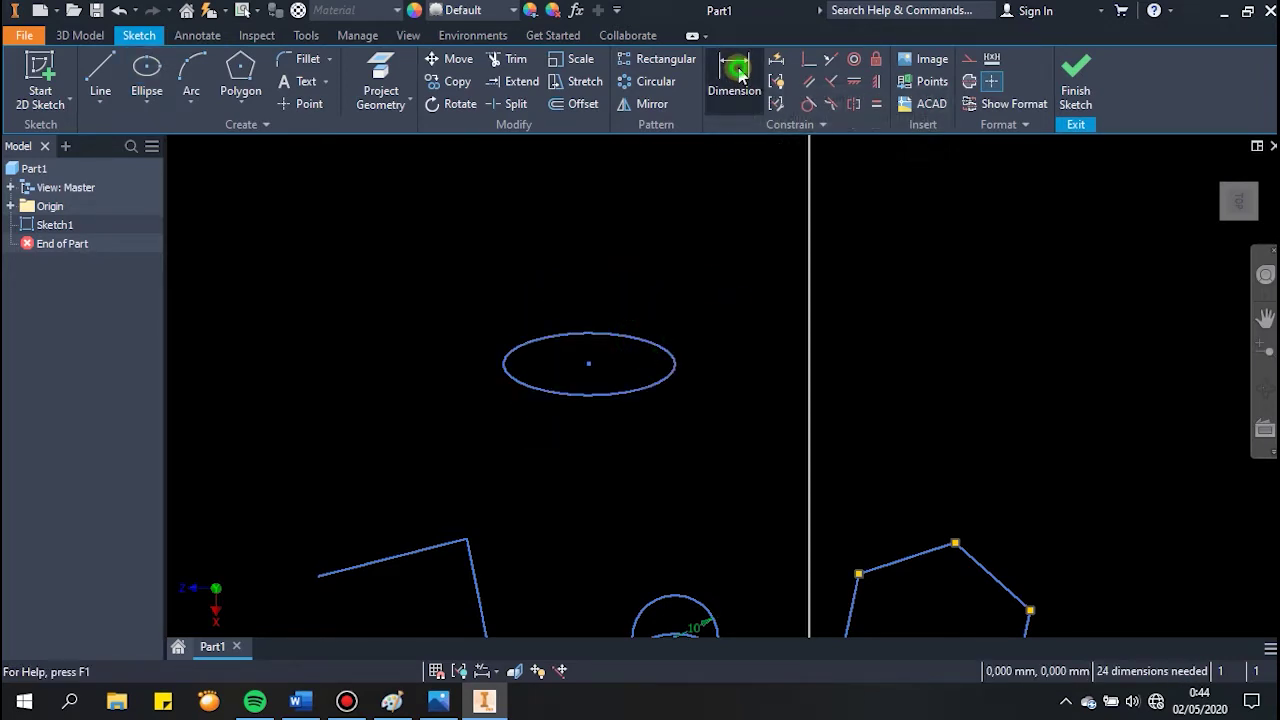
left_click(677, 371)
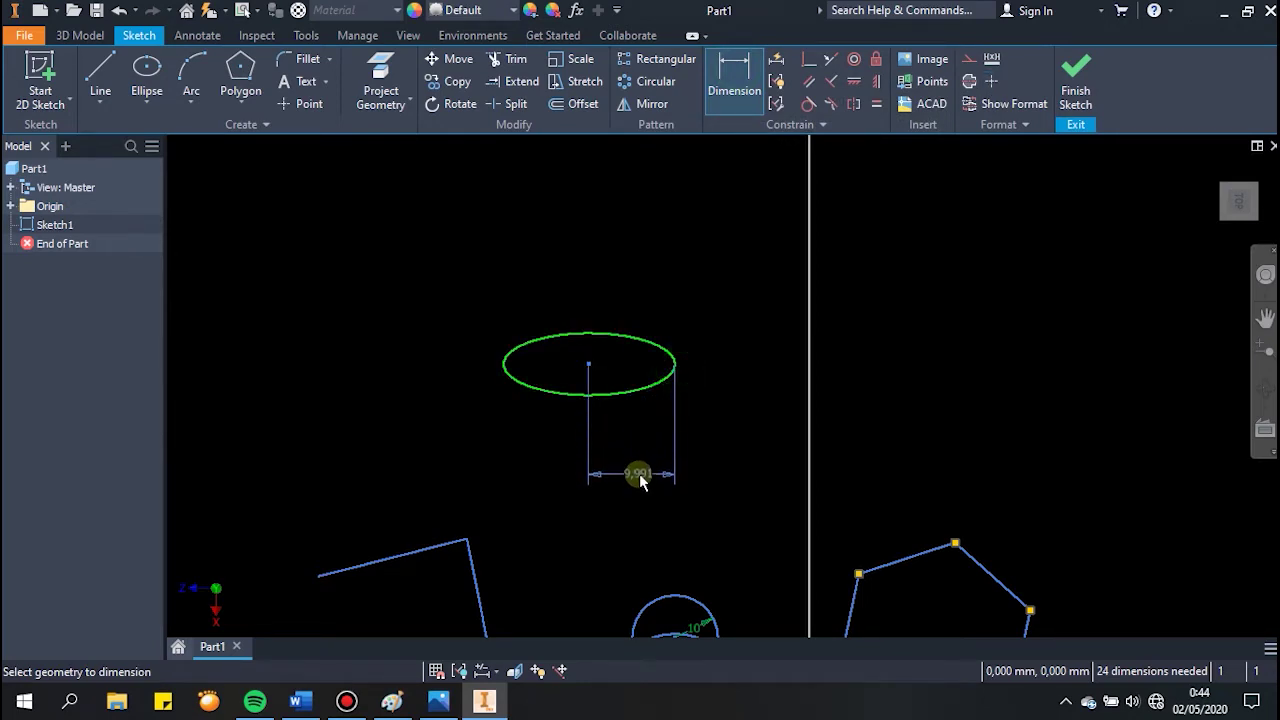
left_click(639, 481)
type("20")
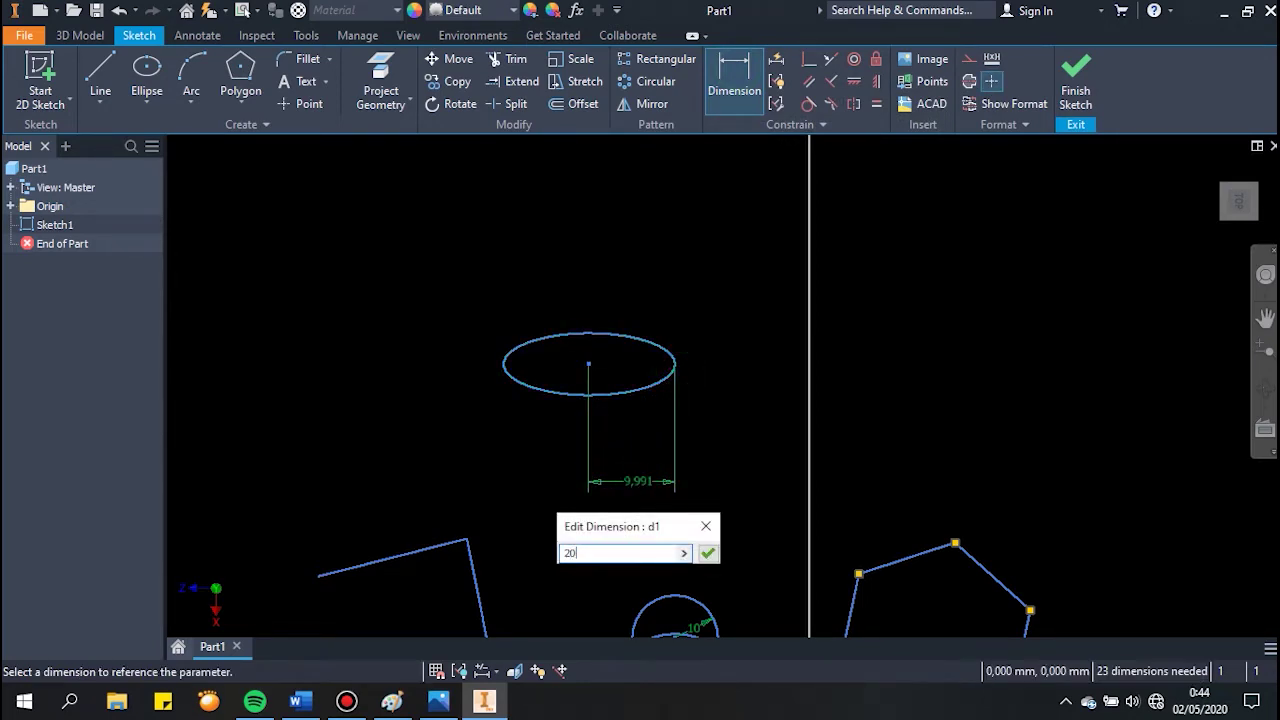
key("Return")
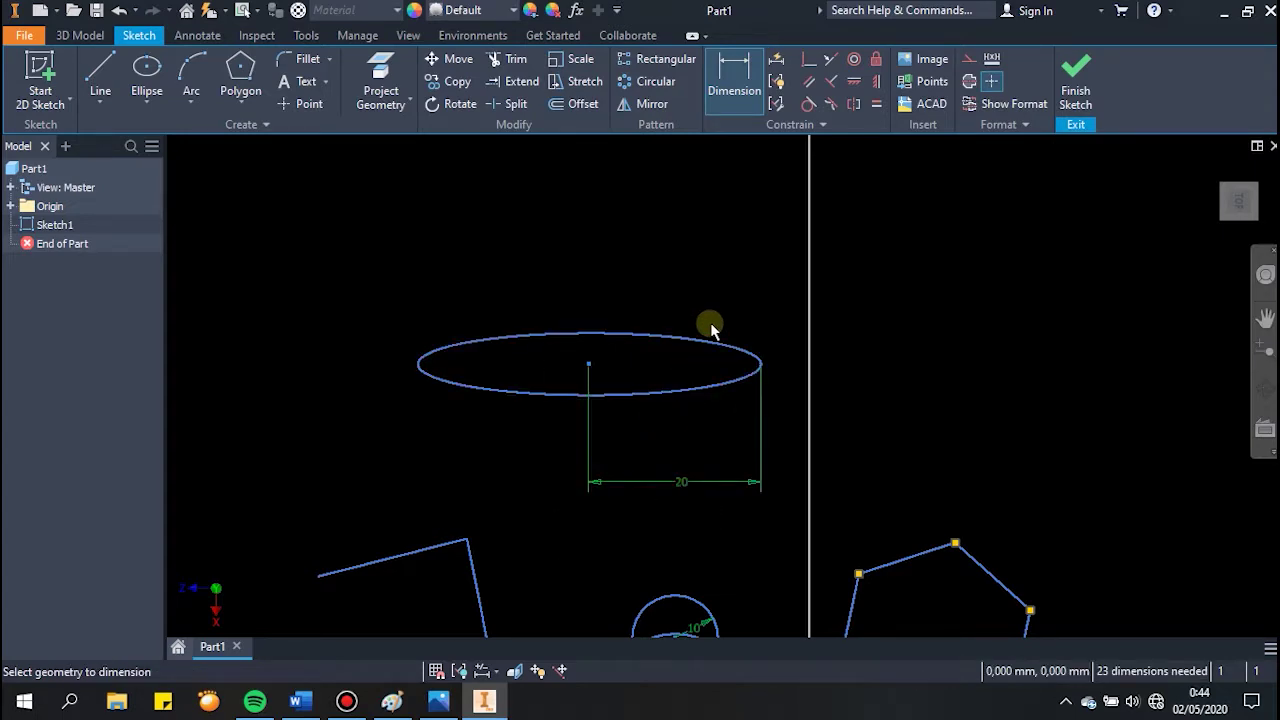
left_click(703, 342)
left_click(876, 352)
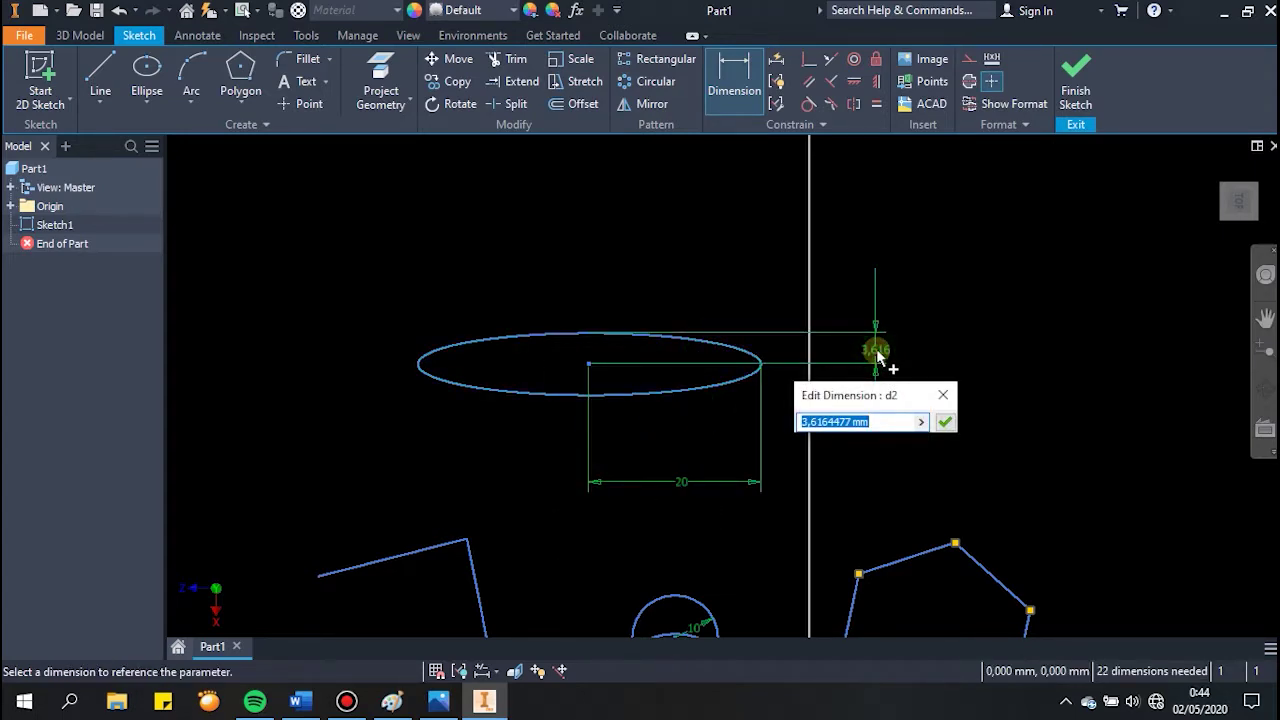
type("5")
key("Return")
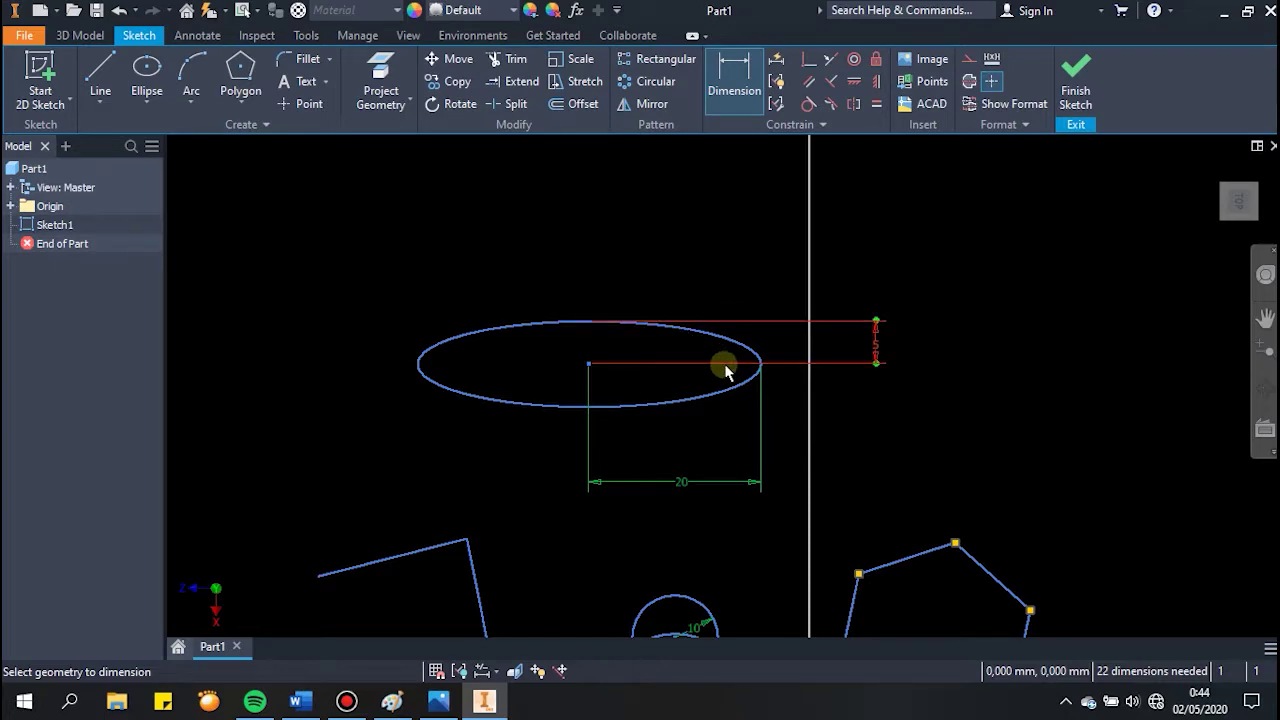
key("Escape")
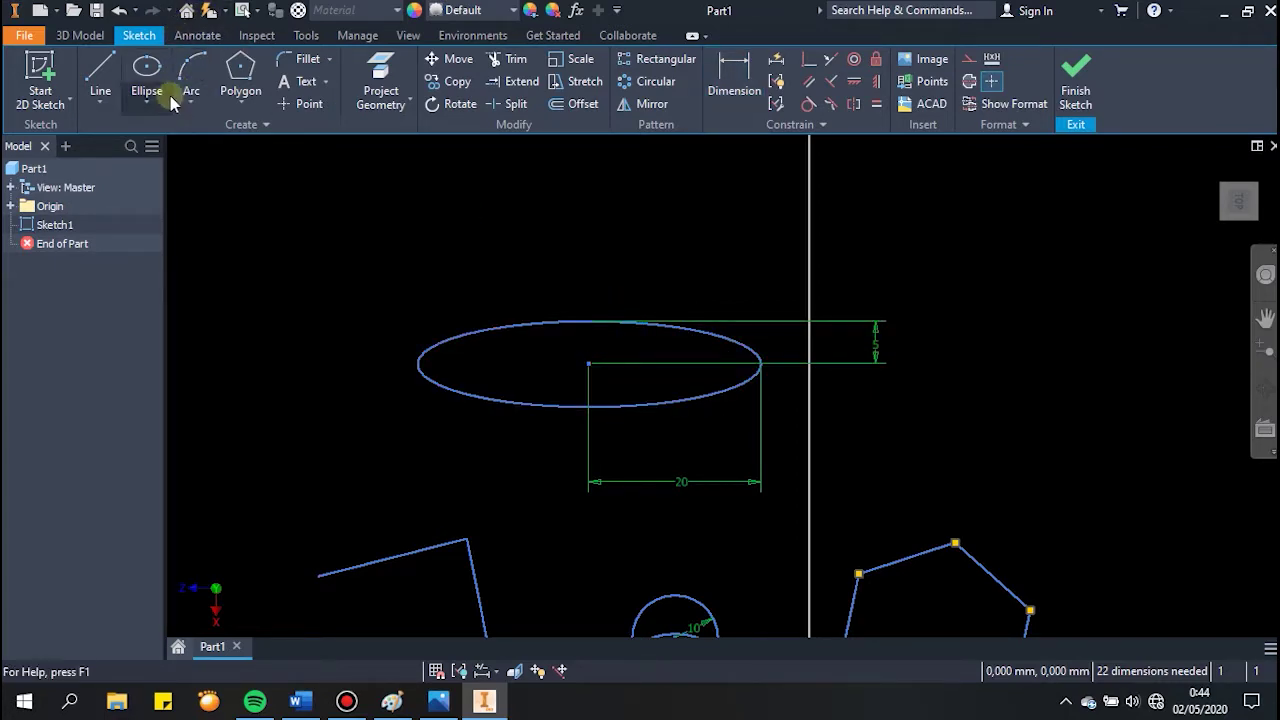
Step: Cancel two stray ellipses accidentally started at the top left
left_click(147, 72)
left_click(267, 218)
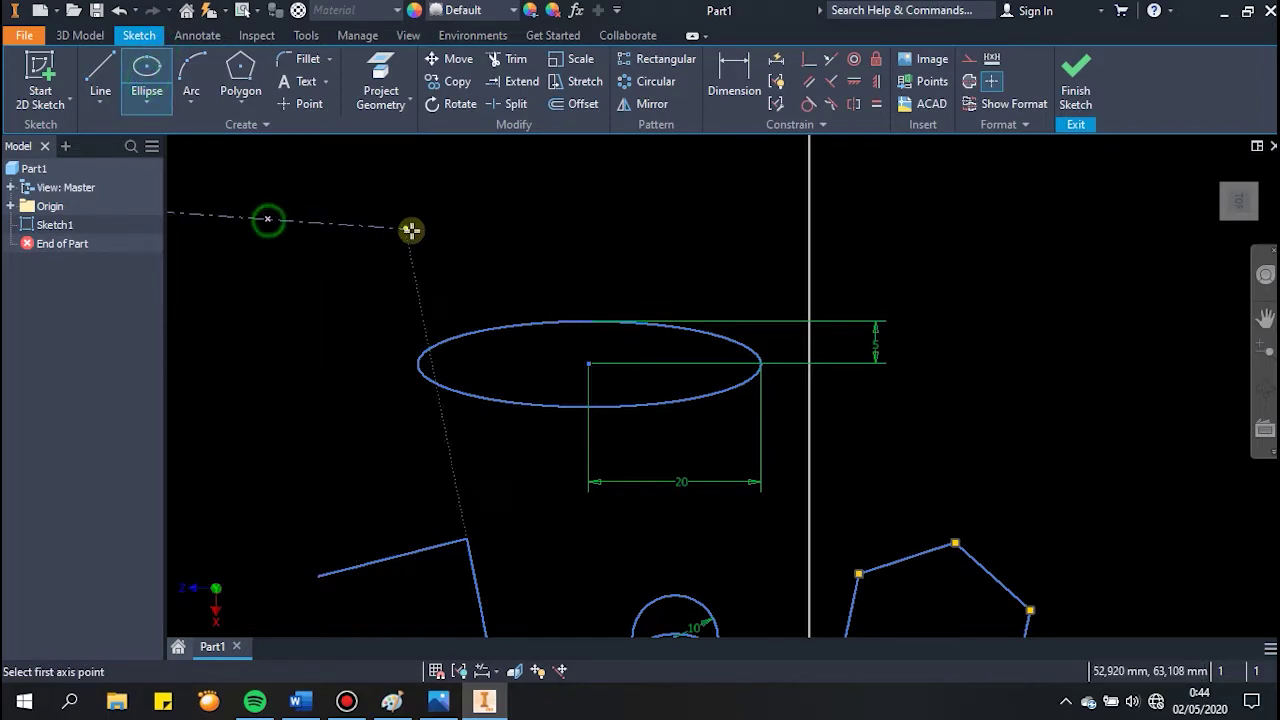
key("d")
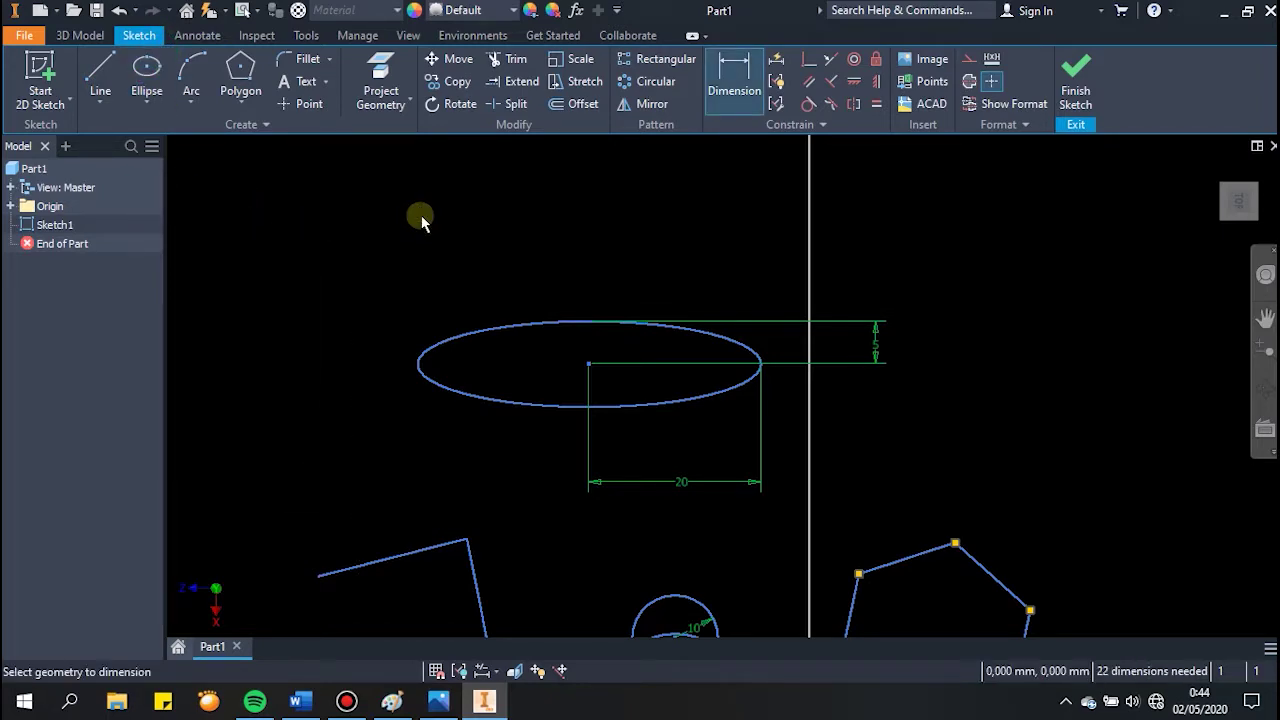
left_click(150, 75)
left_click(318, 182)
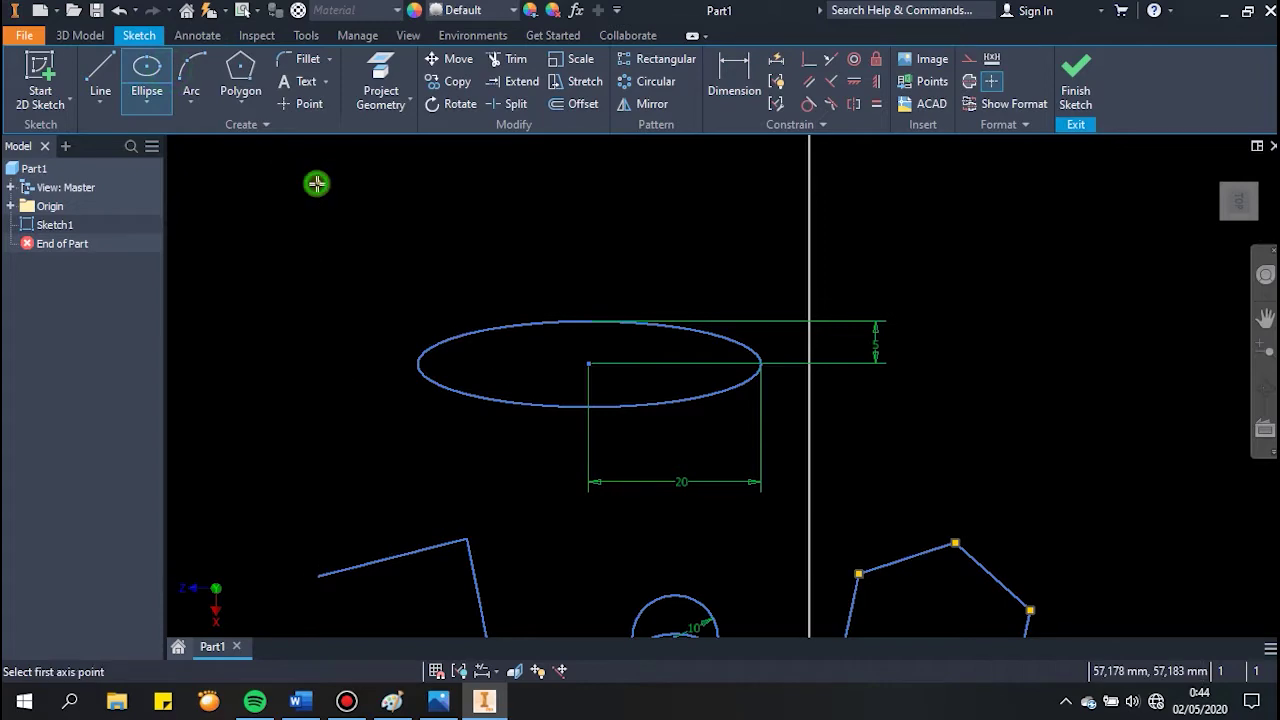
type("323232")
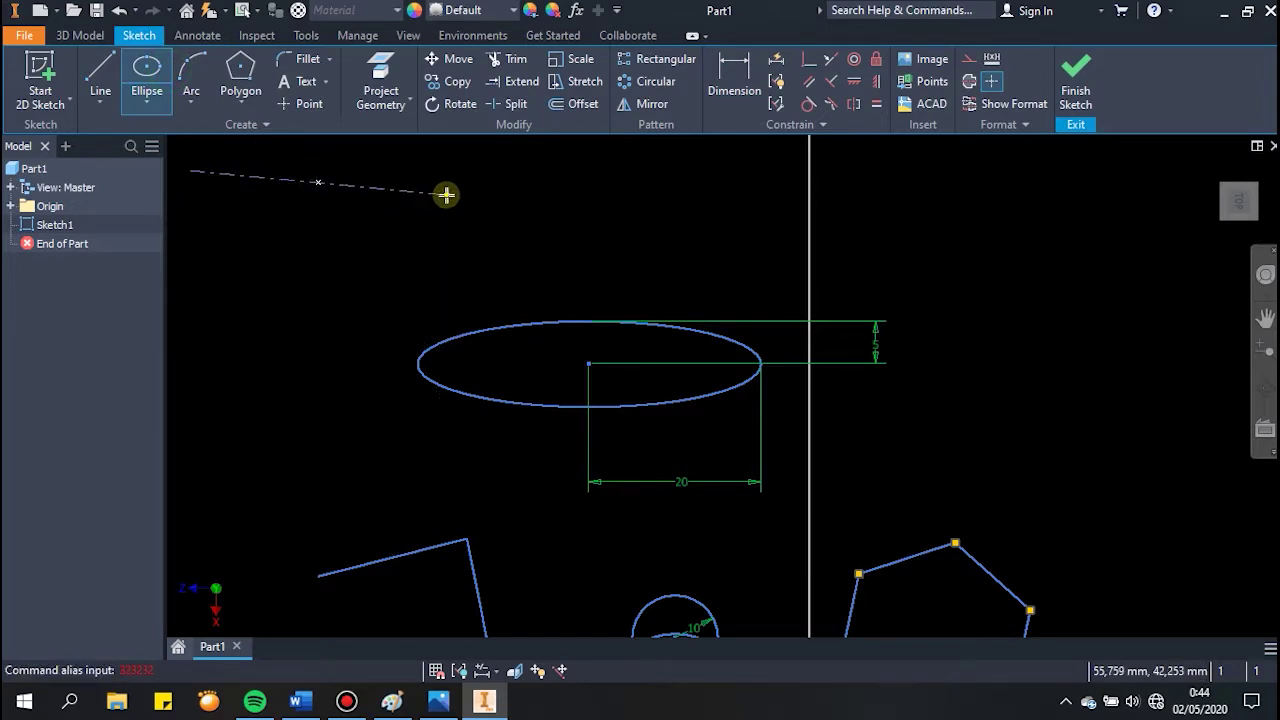
key("Escape")
scroll(537, 290, "down", 3)
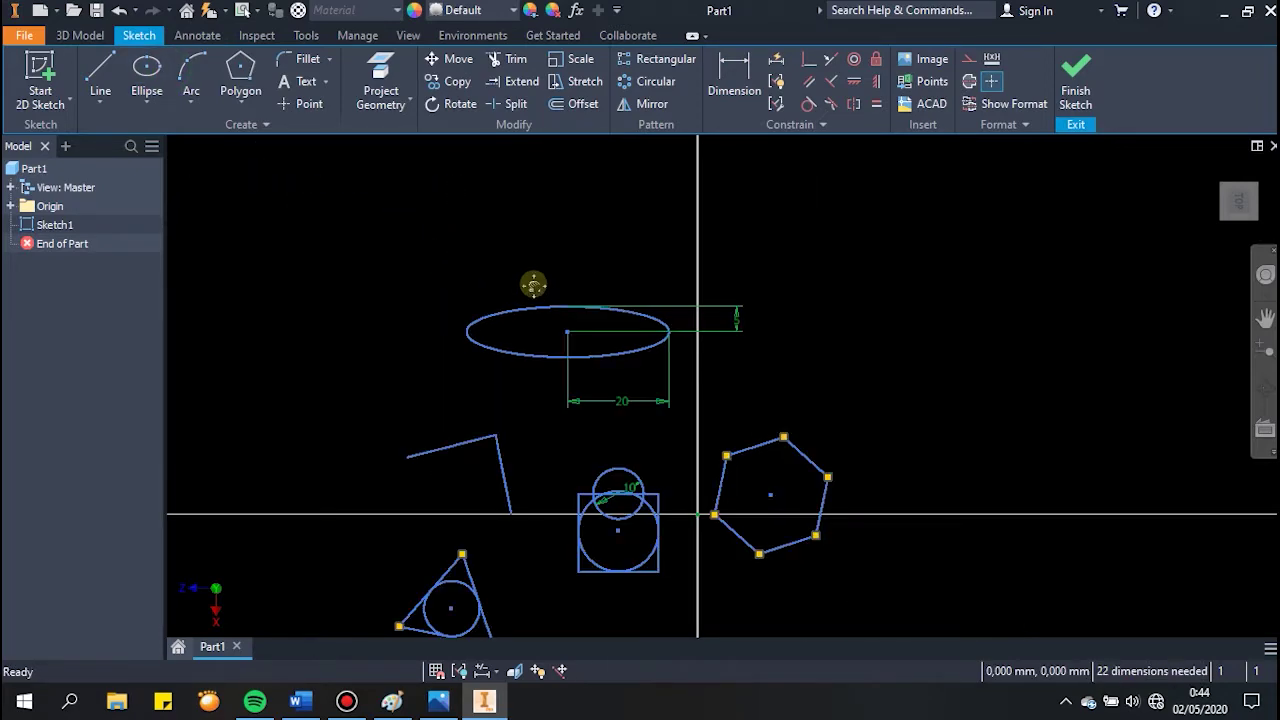
Step: Draw a 15 mm radius three-point arc joining the two open line ends
left_click(188, 104)
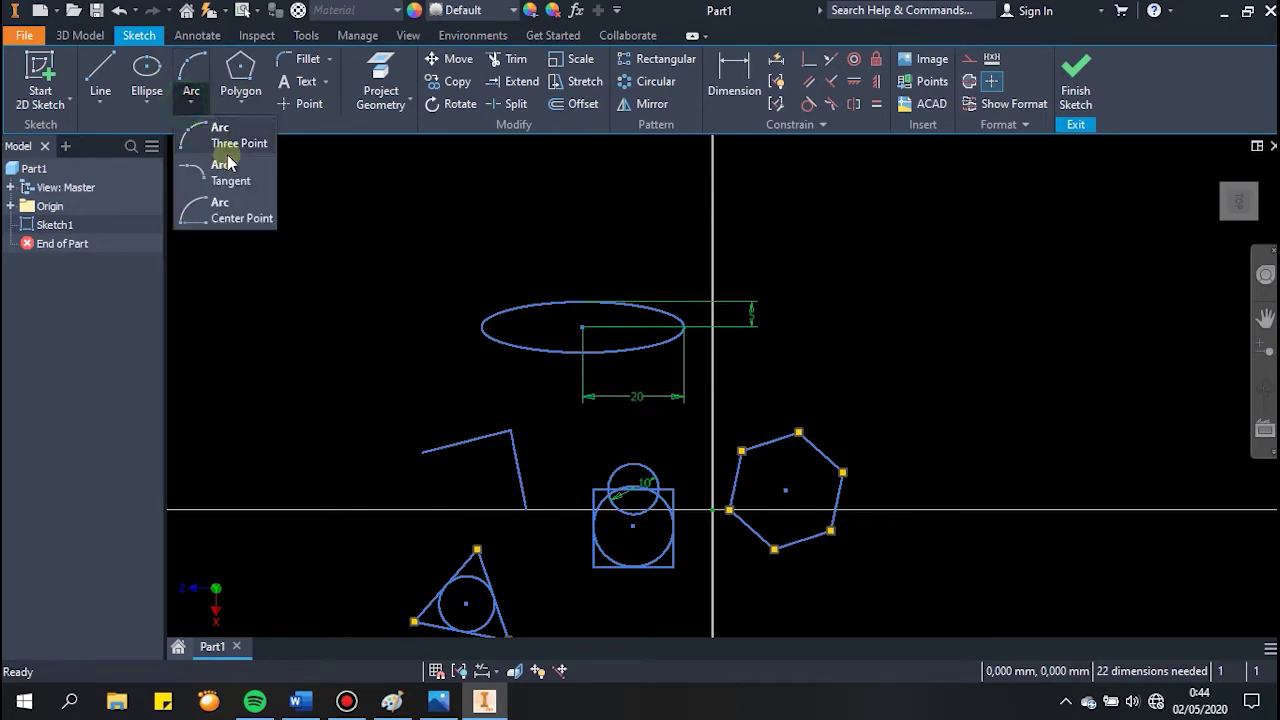
left_click(238, 145)
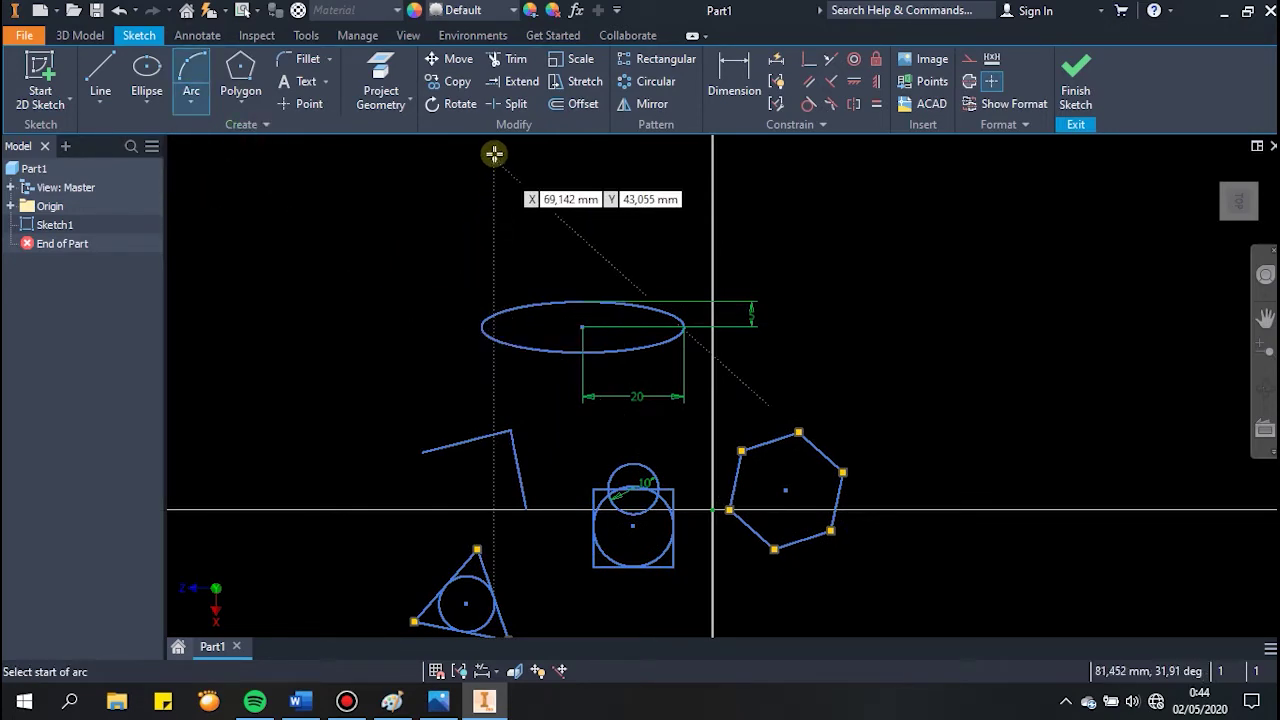
left_click(190, 100)
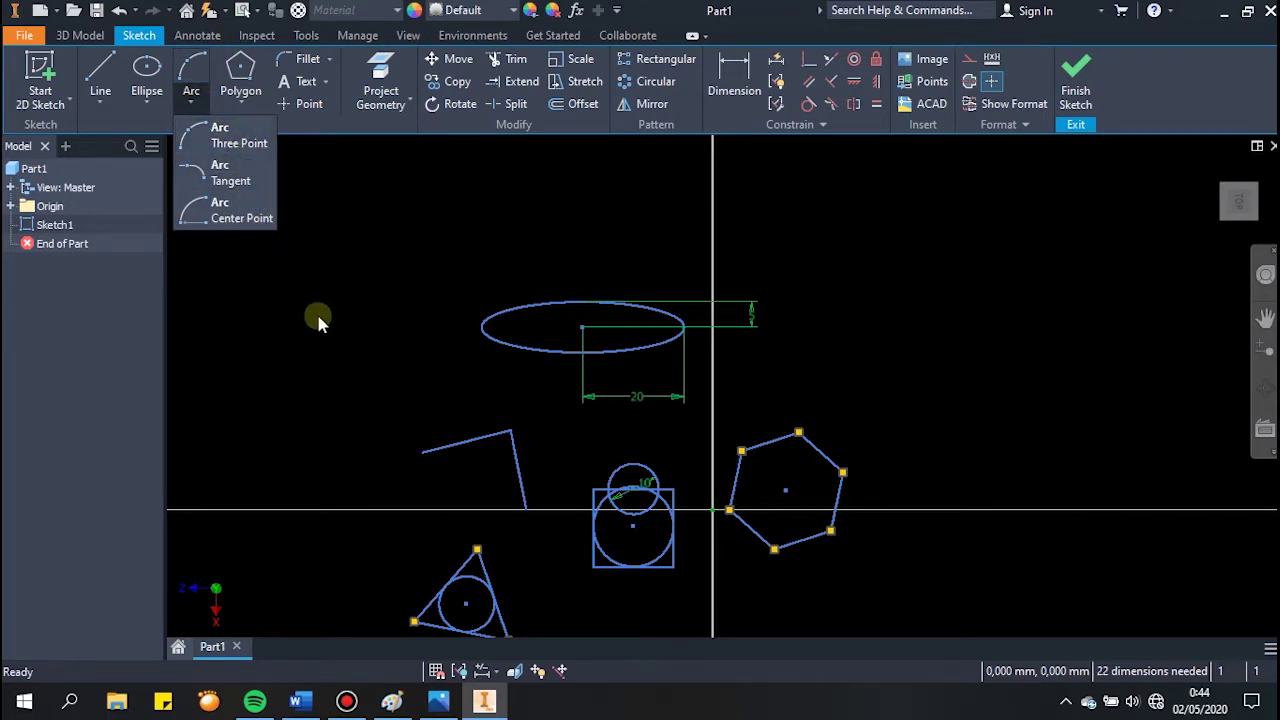
middle_click_drag(307, 318, 251, 163)
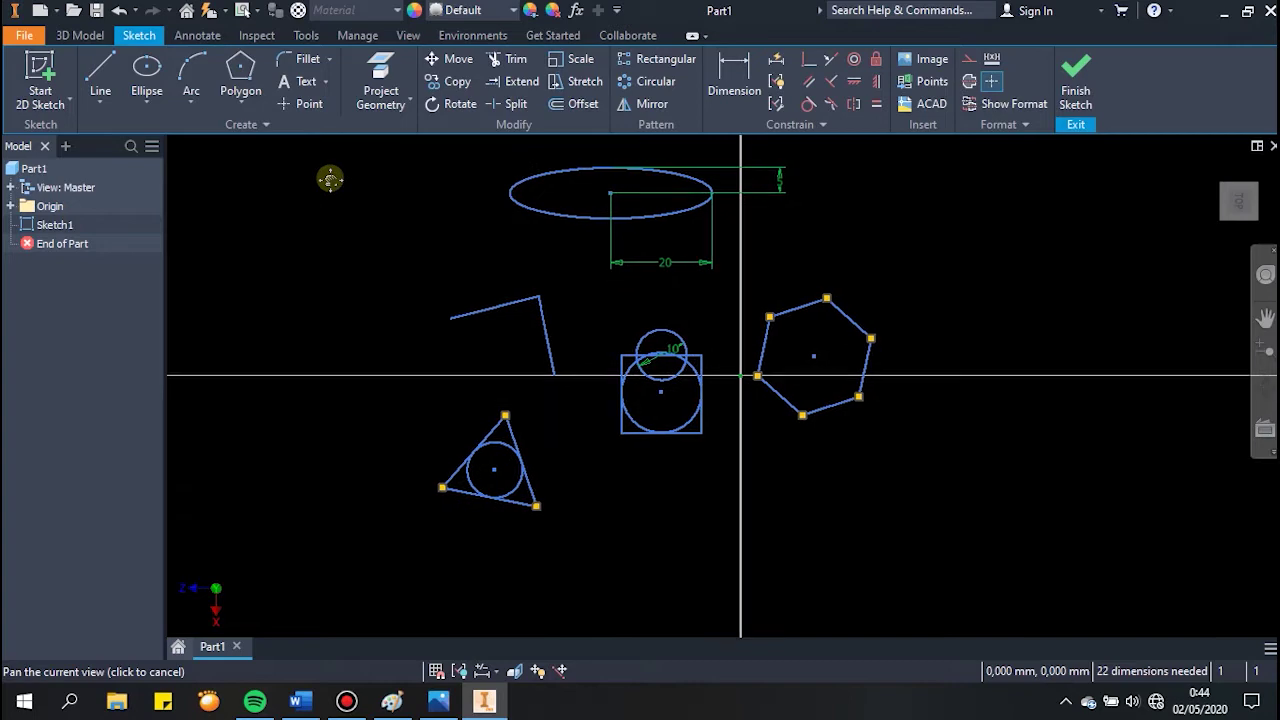
left_click(191, 80)
scroll(418, 322, "down", 3)
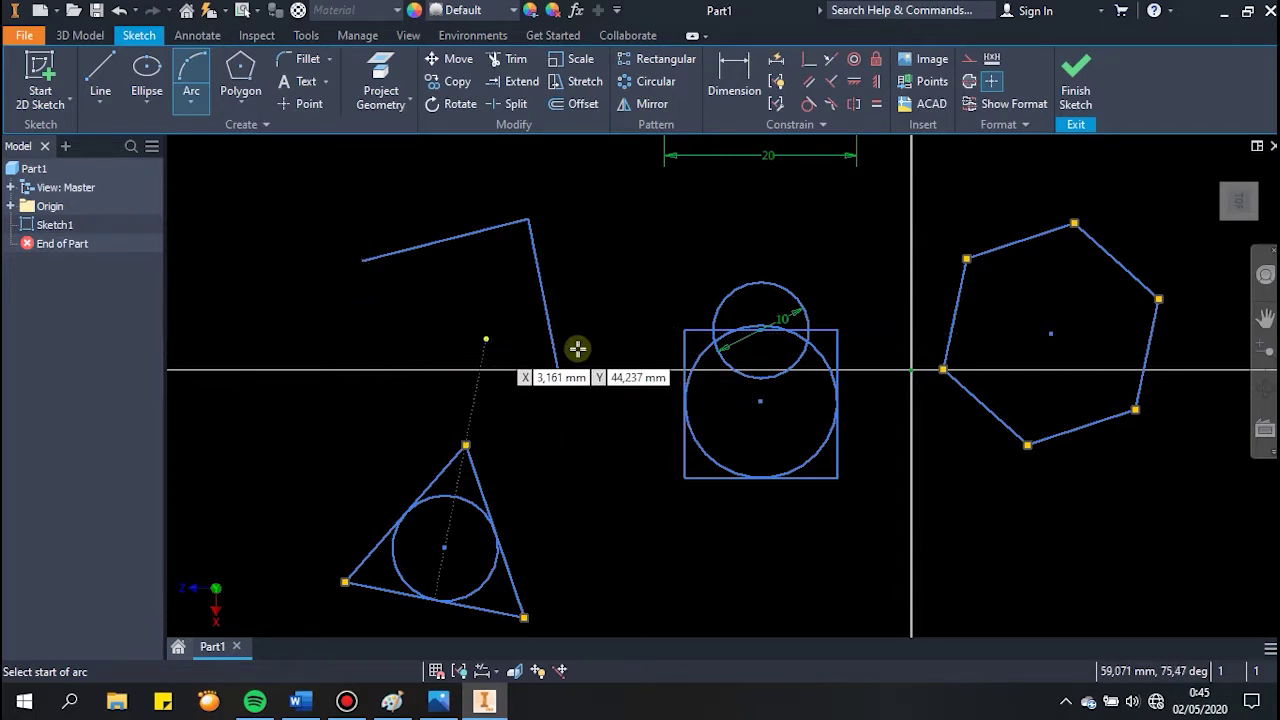
left_click(361, 262)
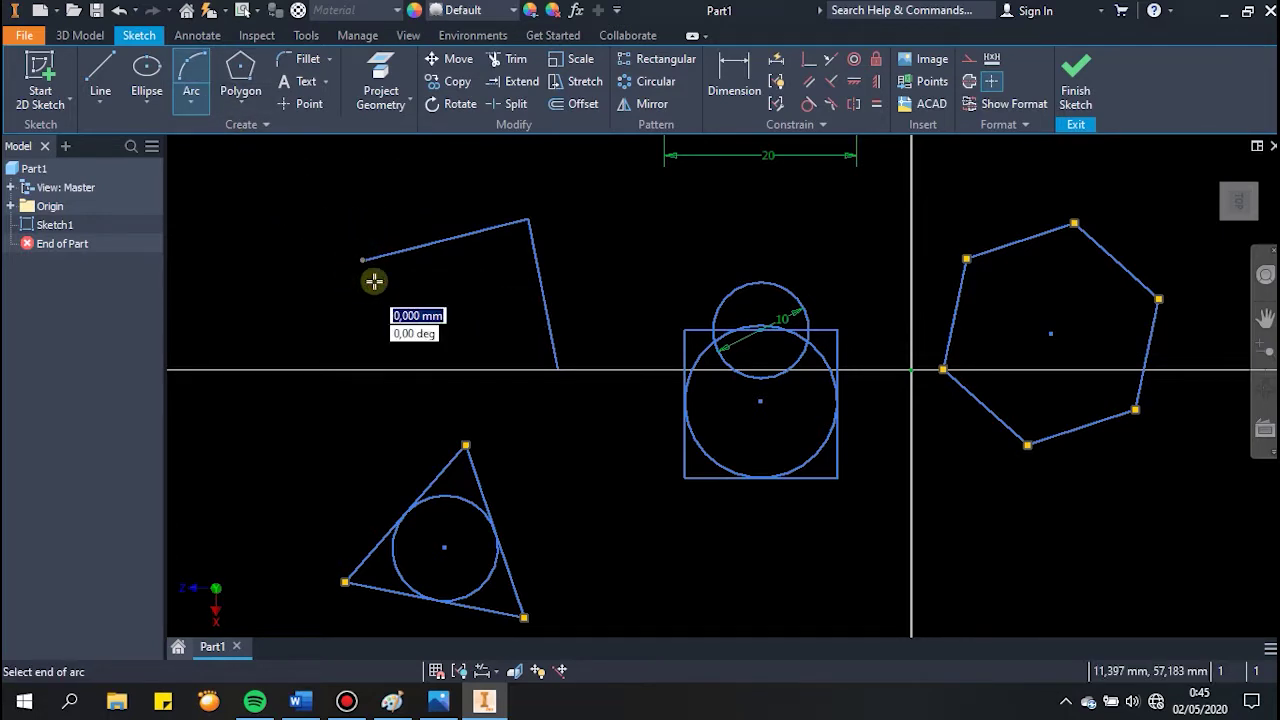
left_click(557, 370)
type("15")
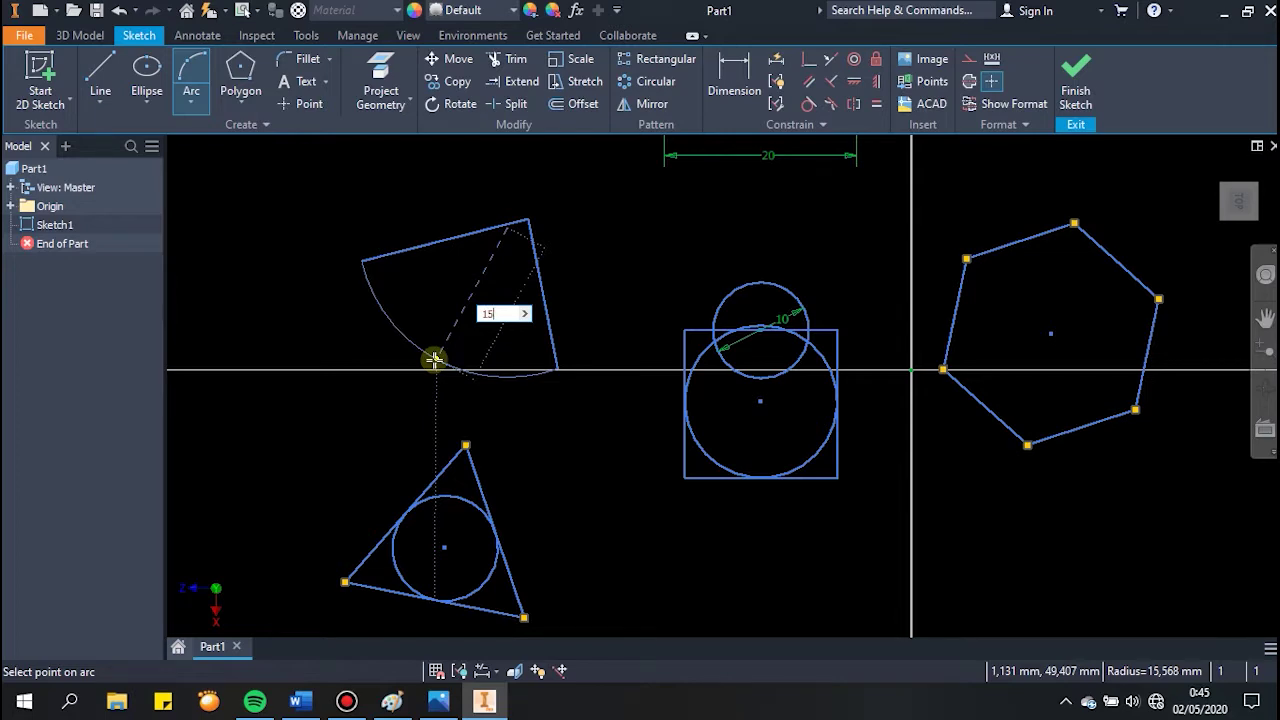
key("Return")
key("Escape")
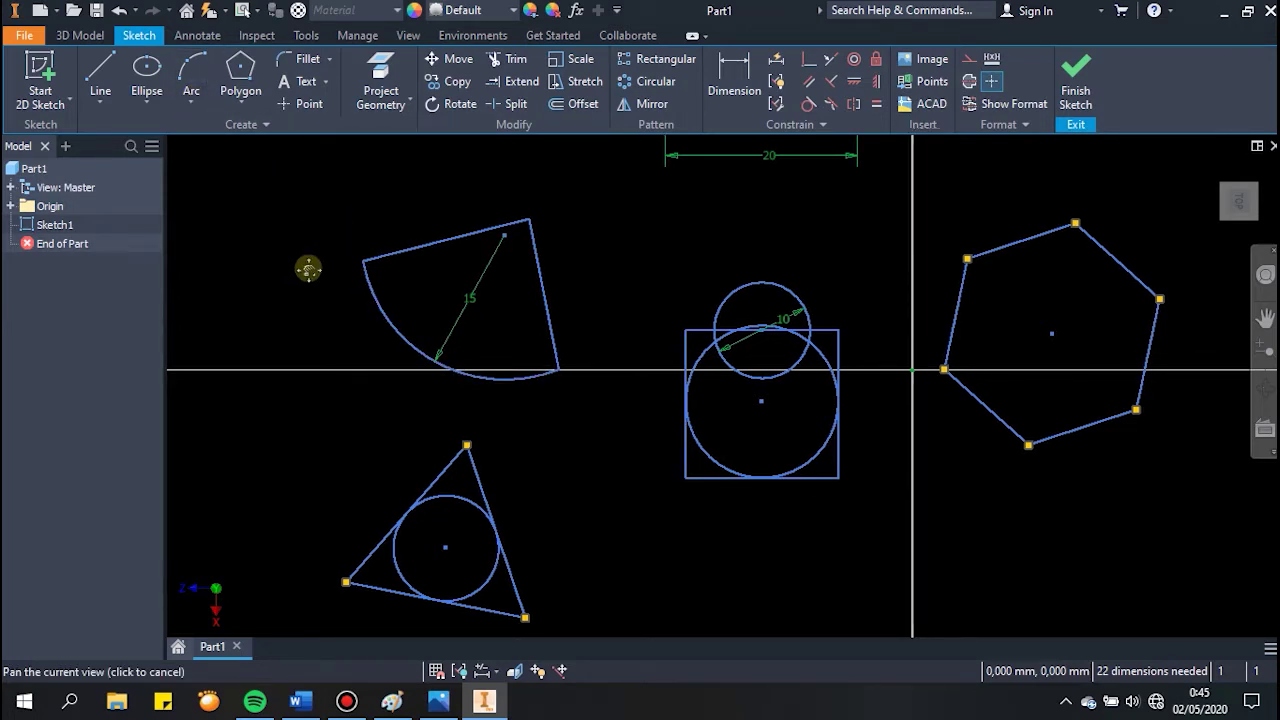
Step: Draw a tall two-point rectangle left of the wedge and delete its top edge
mouse_move(270, 300)
middle_mouse_down()
mouse_move(428, 331)
mouse_move(419, 367)
middle_mouse_up()
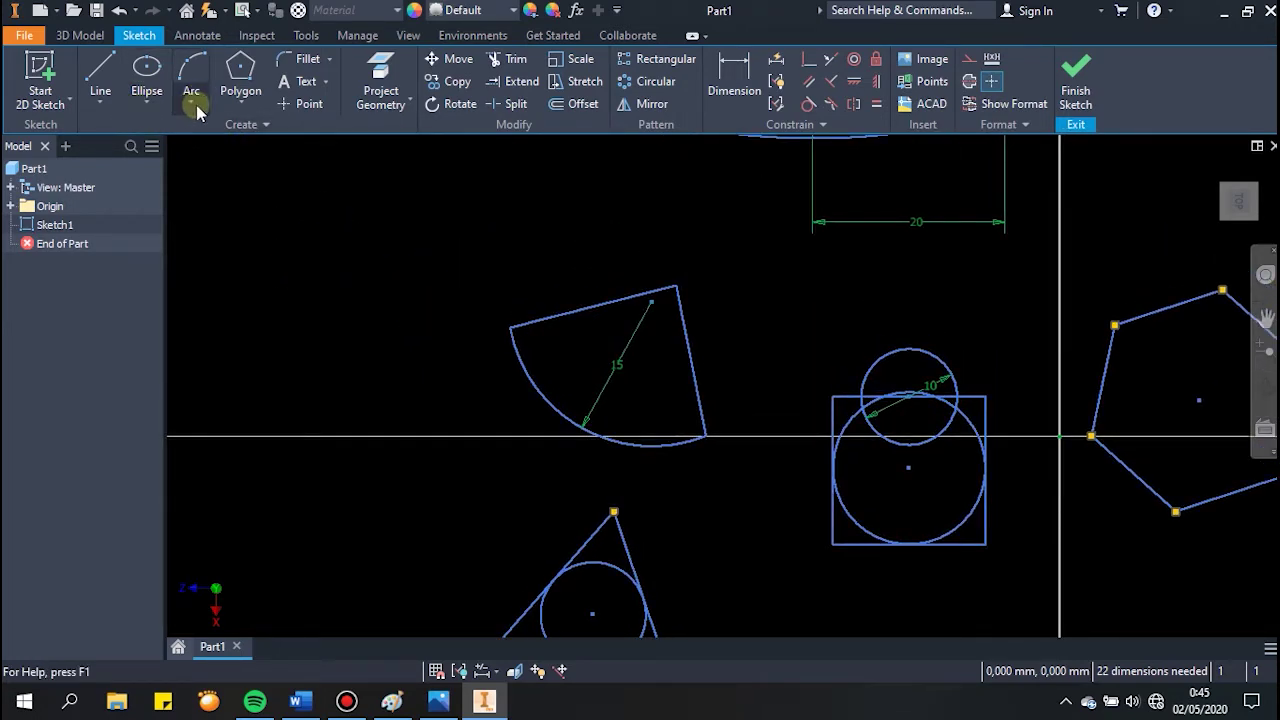
left_click(243, 108)
left_click(266, 145)
left_click(233, 385)
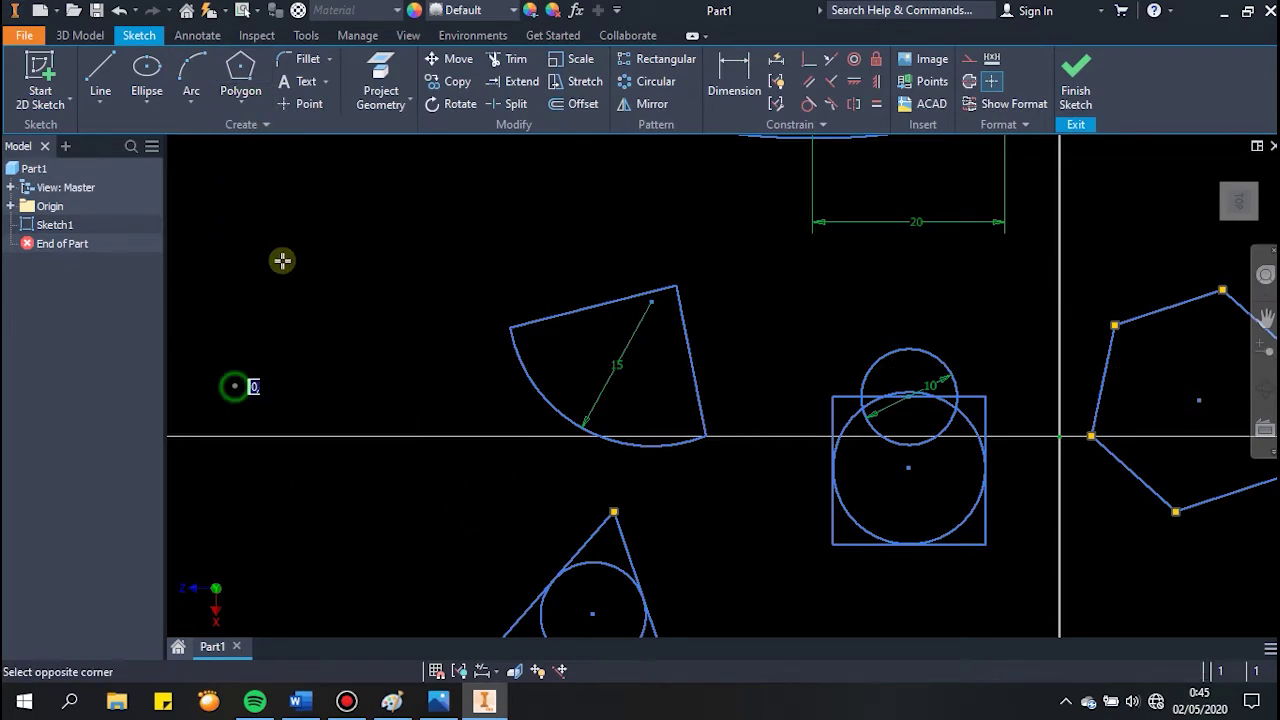
left_click(310, 208)
key("Escape")
middle_click_drag(310, 212, 352, 329)
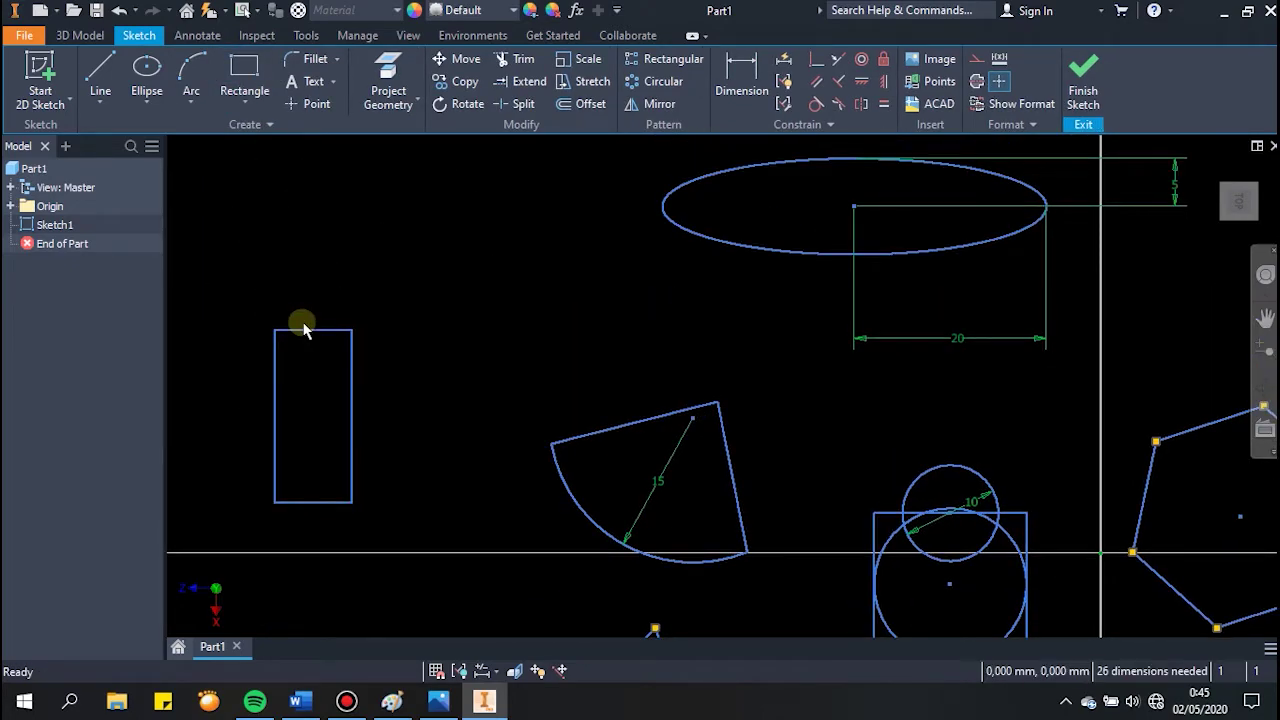
key("Delete")
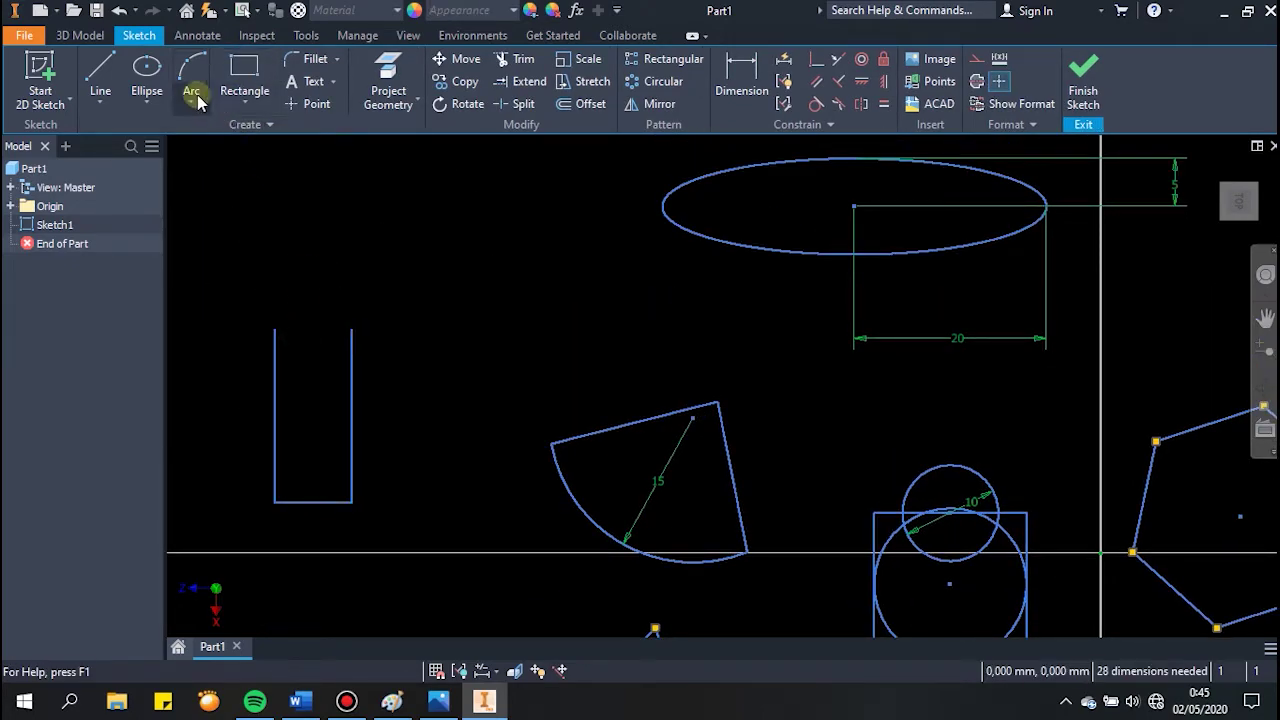
Step: Draw a three-point arc across the U's opening, then undo it
left_click(193, 100)
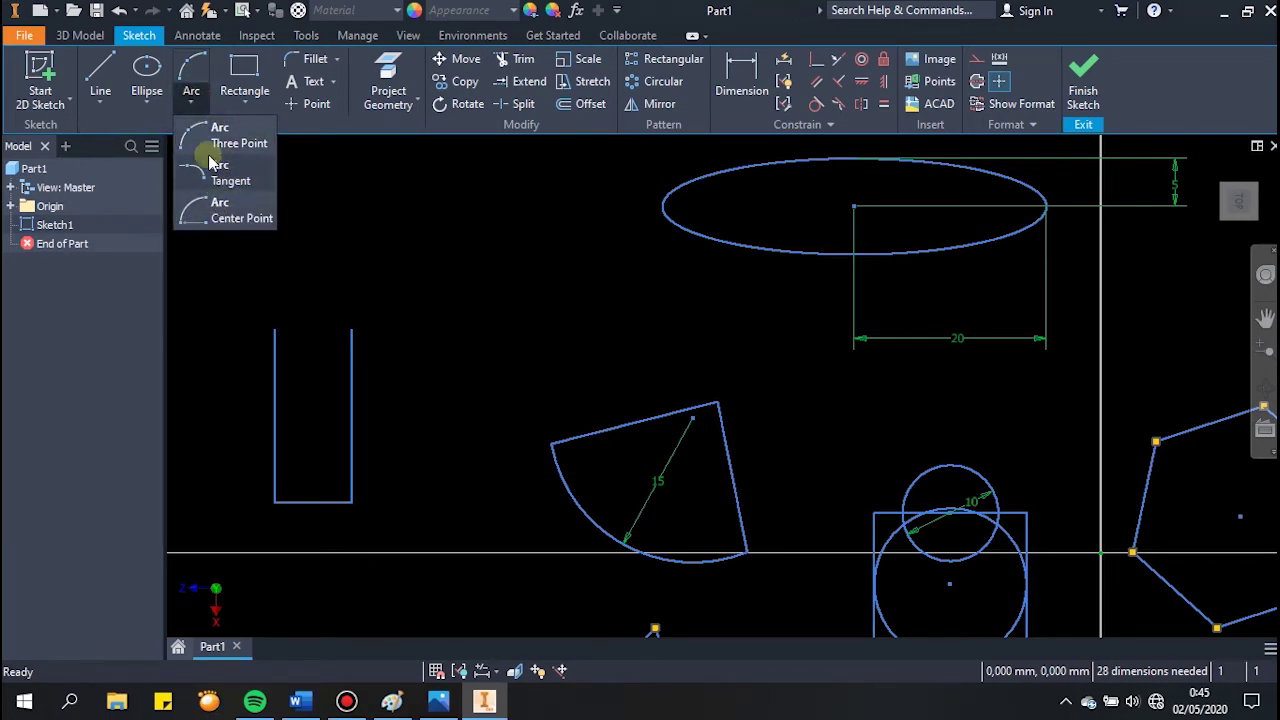
left_click(205, 136)
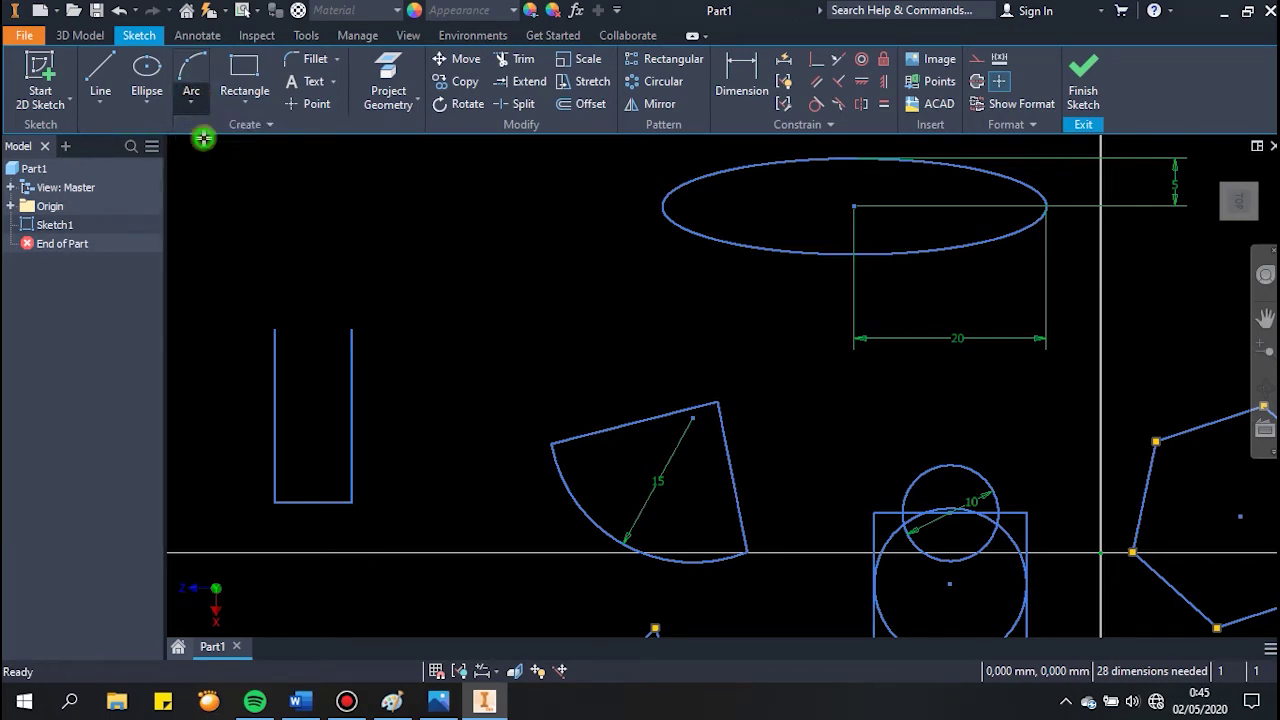
left_click(275, 330)
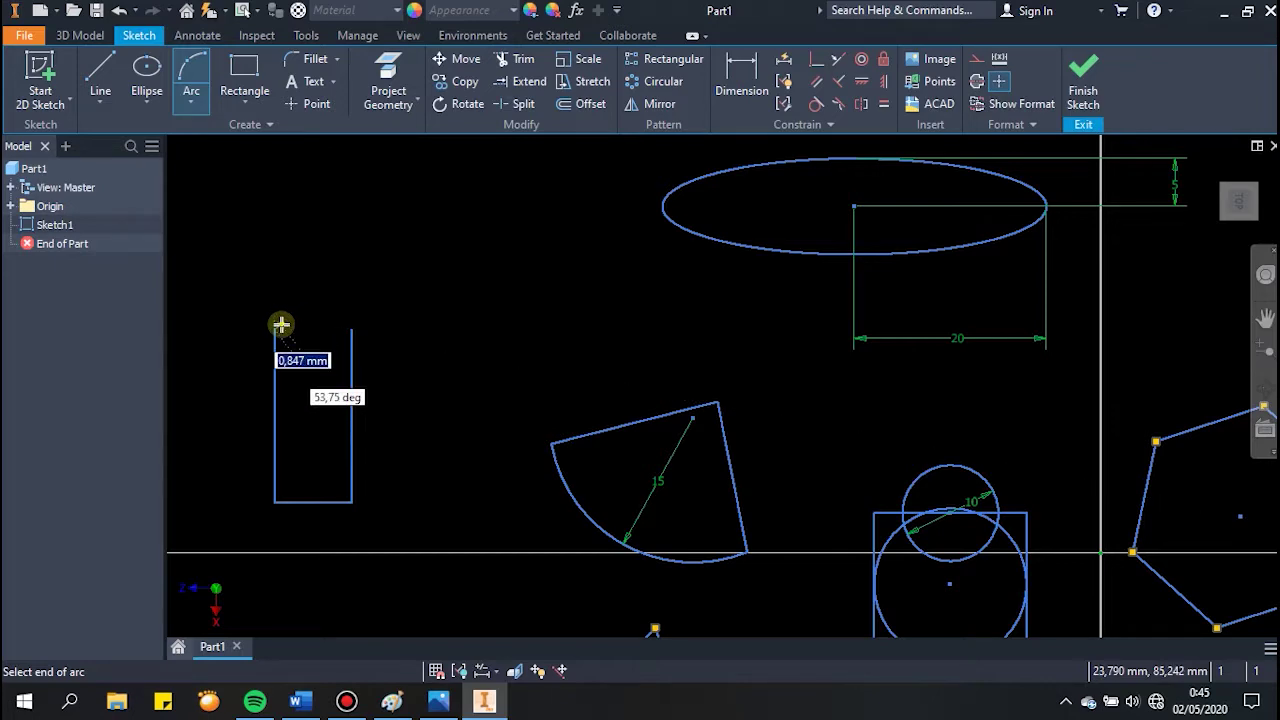
left_click(351, 331)
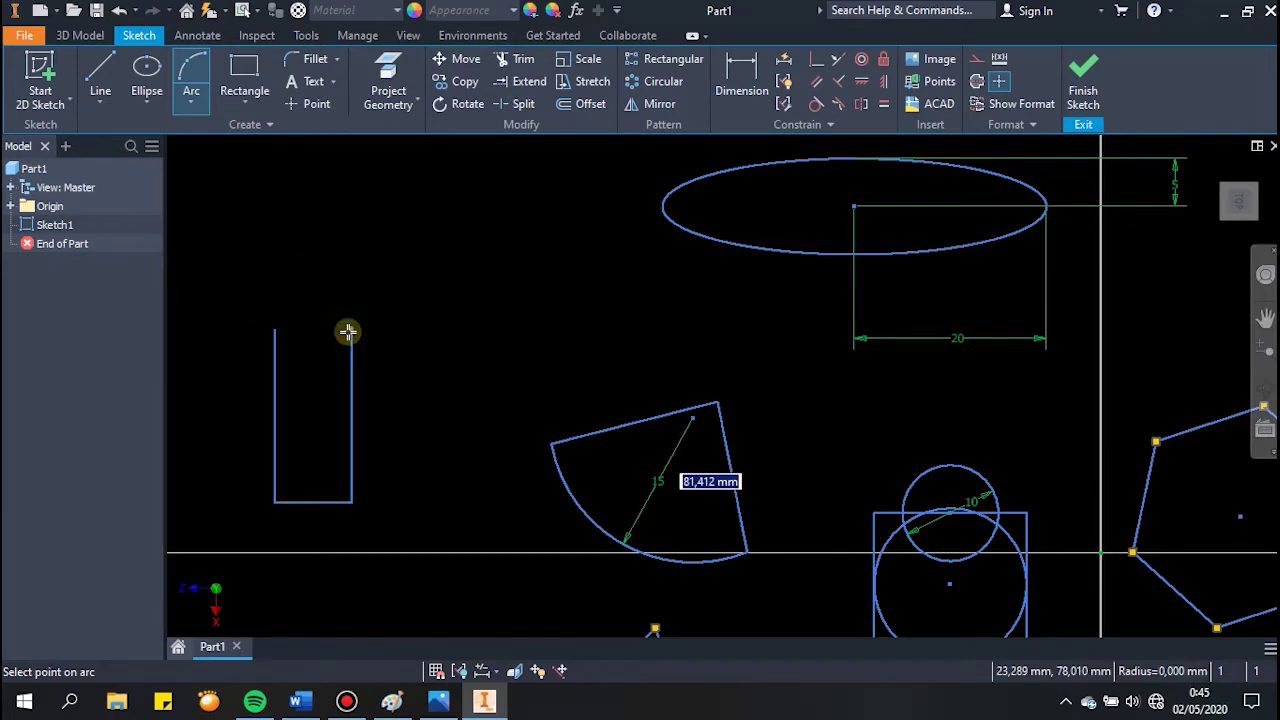
left_click(311, 292)
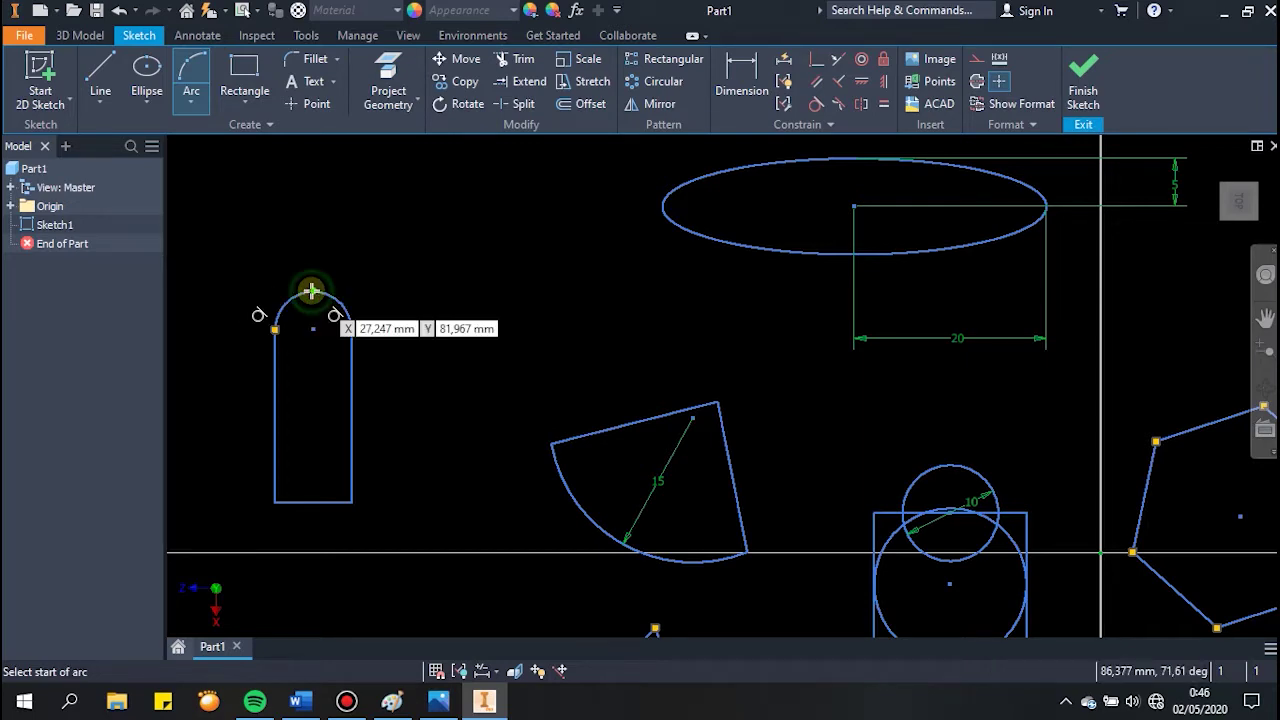
key("Escape")
middle_click_drag(396, 344, 360, 289)
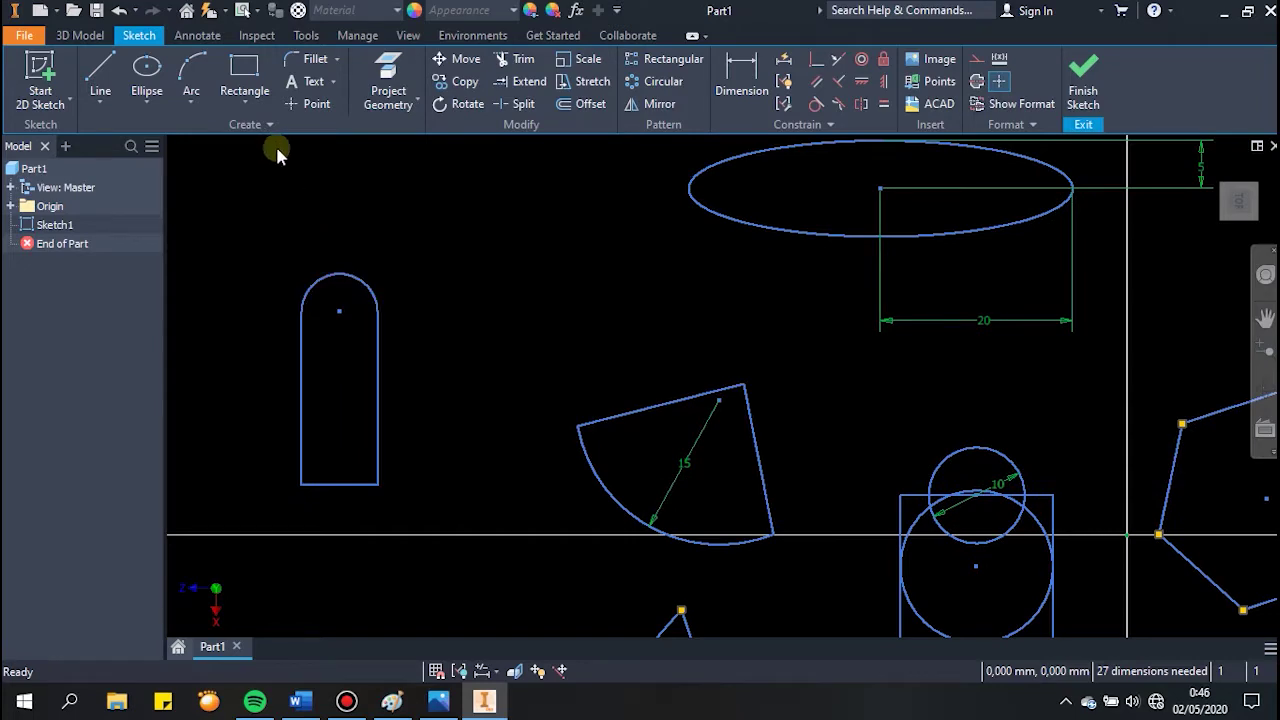
key("ctrl+z")
Step: Redraw the three-point arc from the top-left to top-right corner, bulging upward
left_click(198, 70)
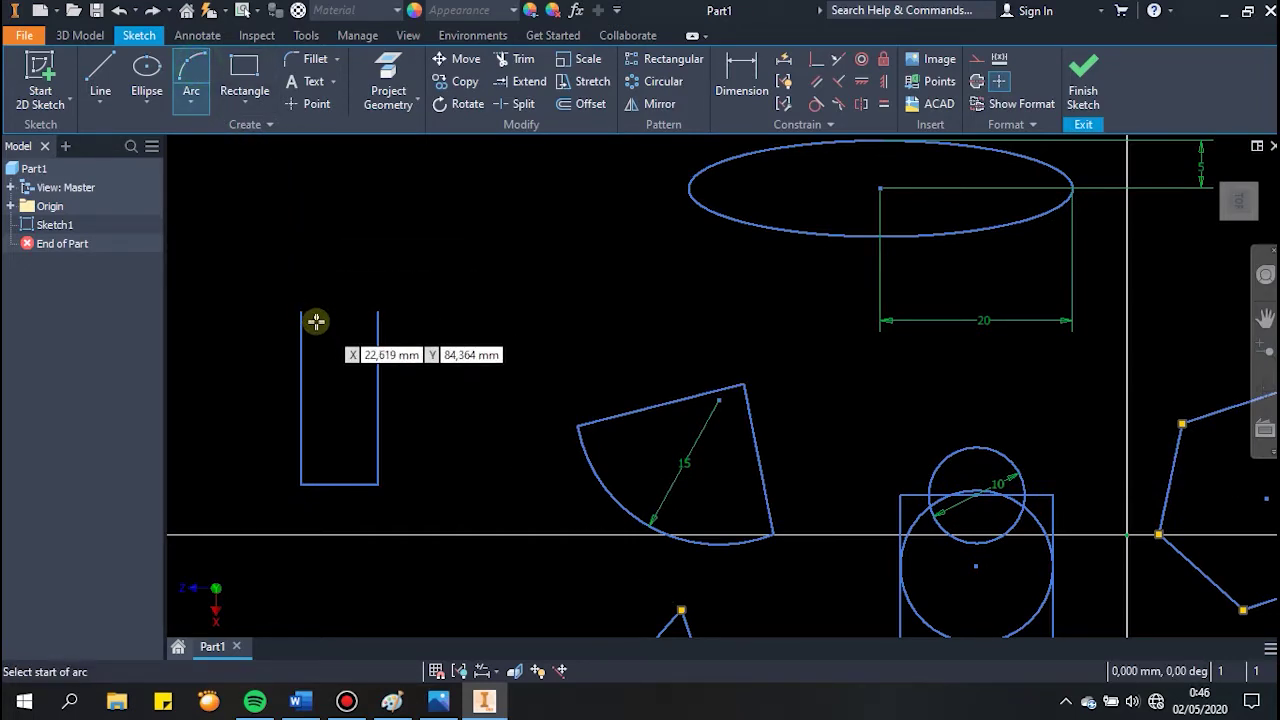
left_click(301, 312)
left_click(372, 311)
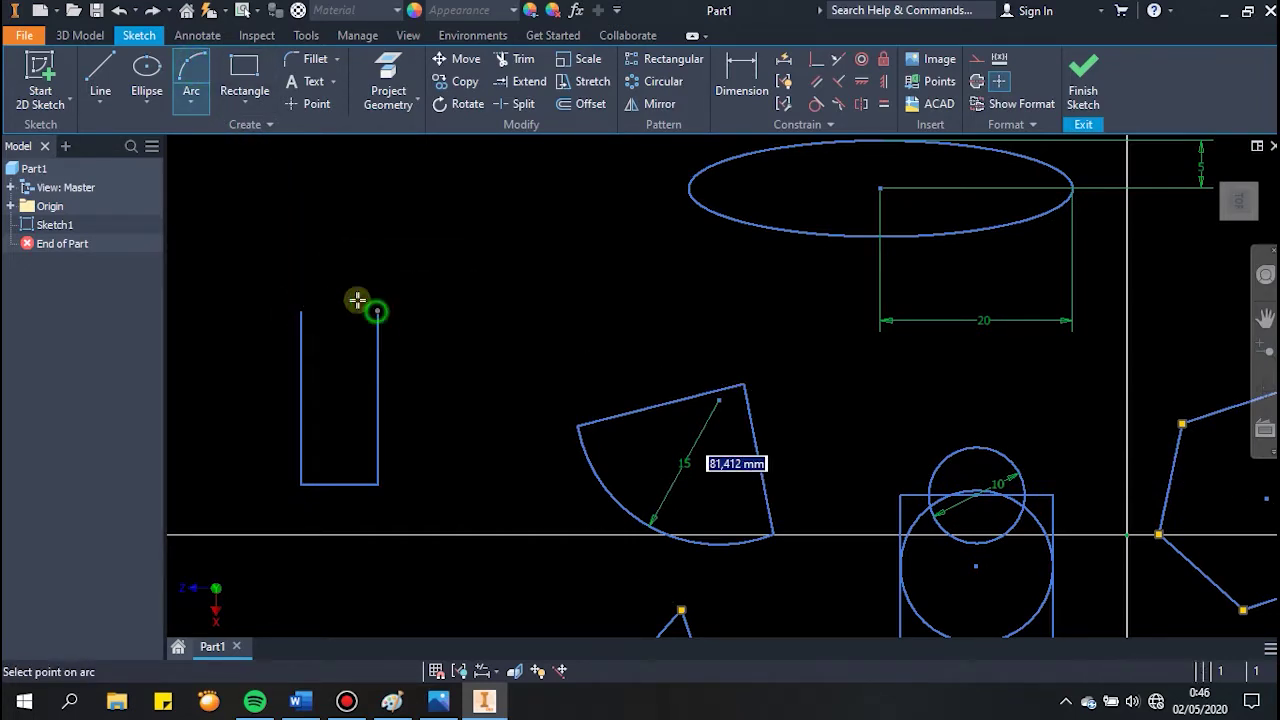
left_click(338, 269)
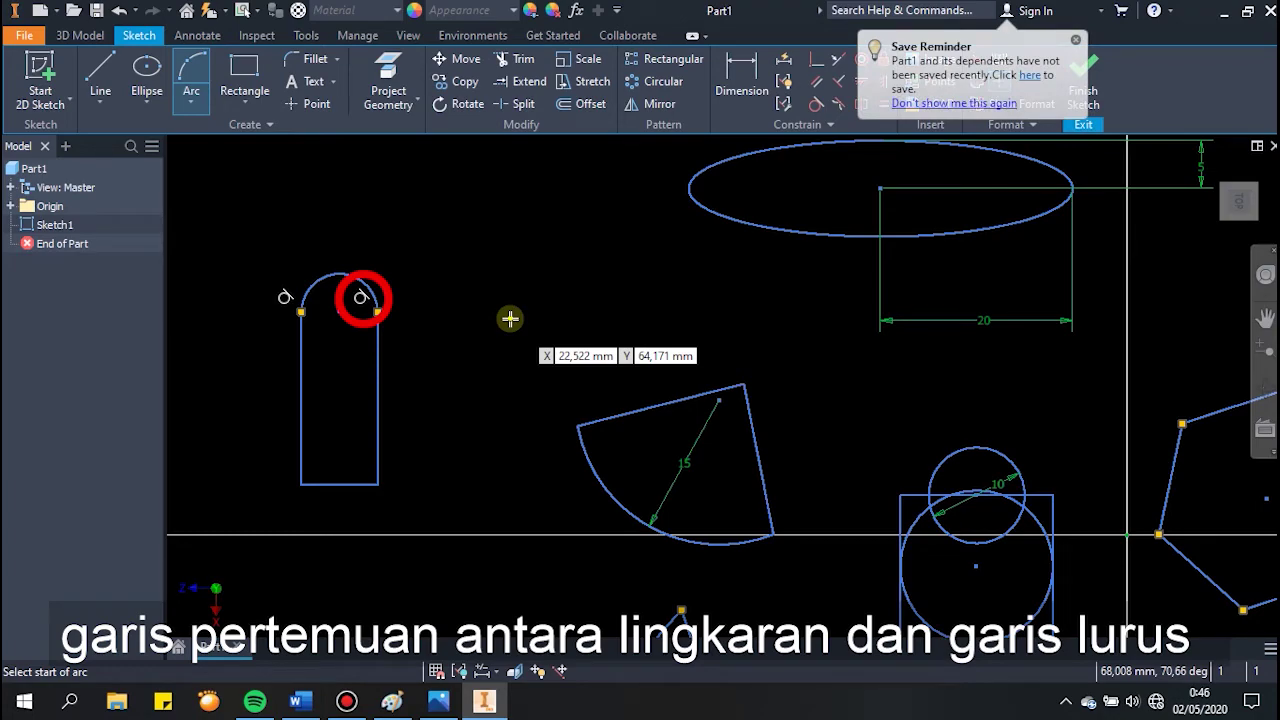
scroll(366, 297, "down", 3)
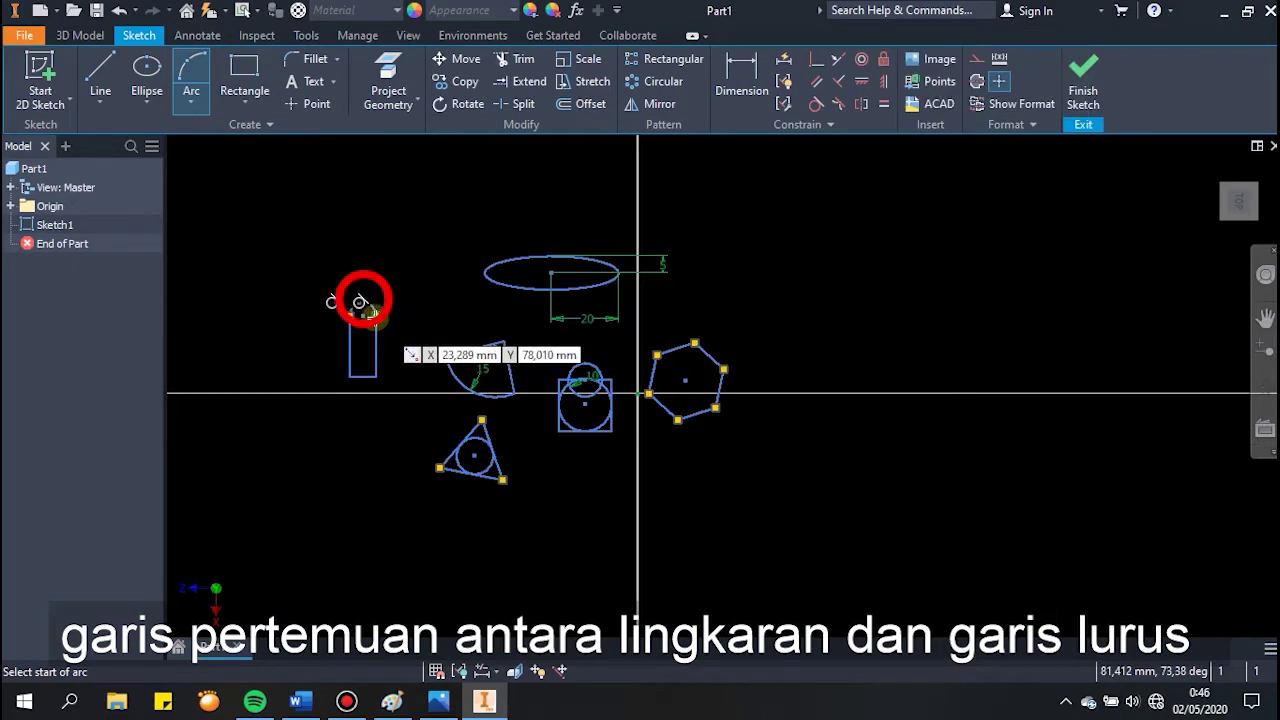
scroll(374, 313, "up", 4)
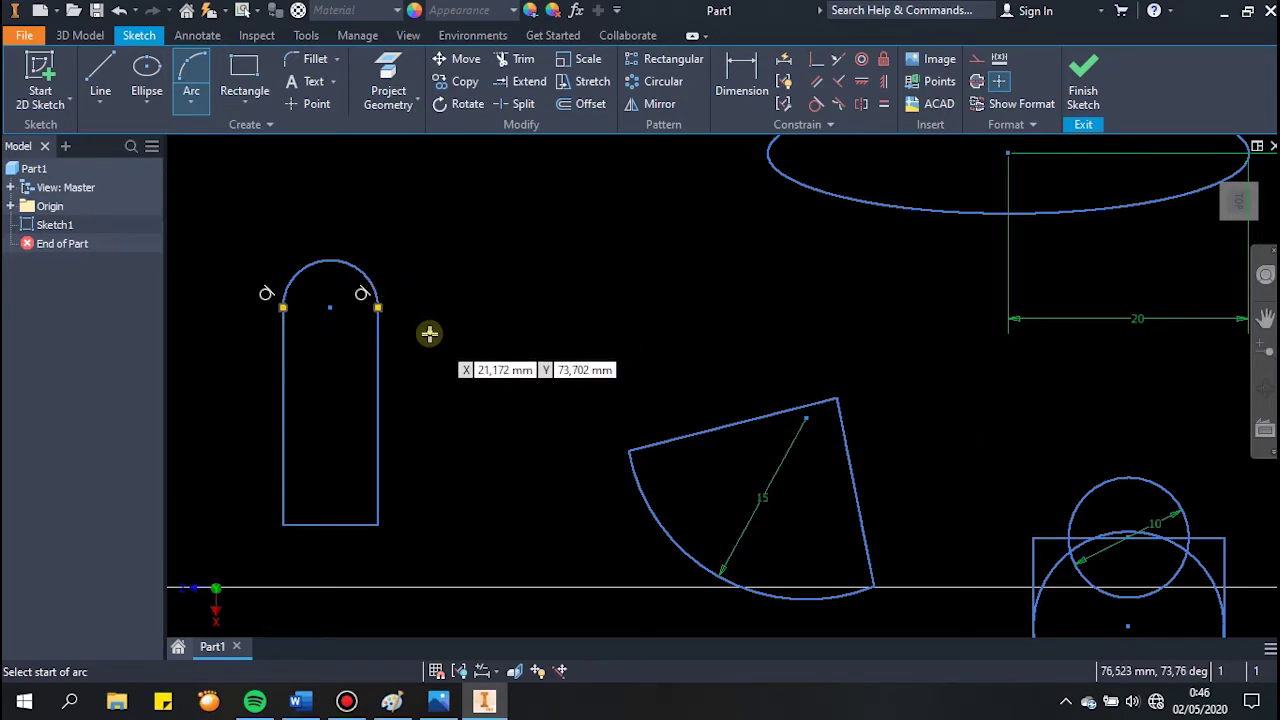
scroll(429, 333, "down", 2)
middle_click_drag(511, 363, 460, 378)
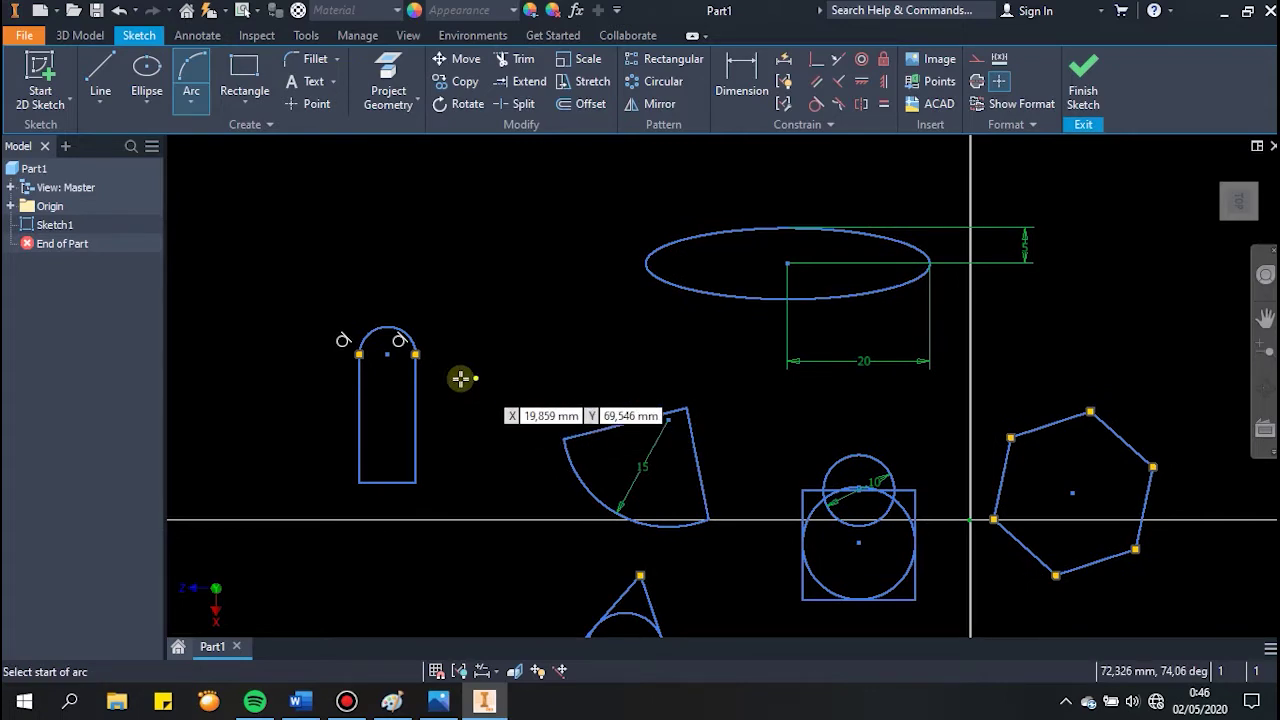
Step: Browse the arc type options, including Tangent Arc, without drawing an arc
left_click(191, 100)
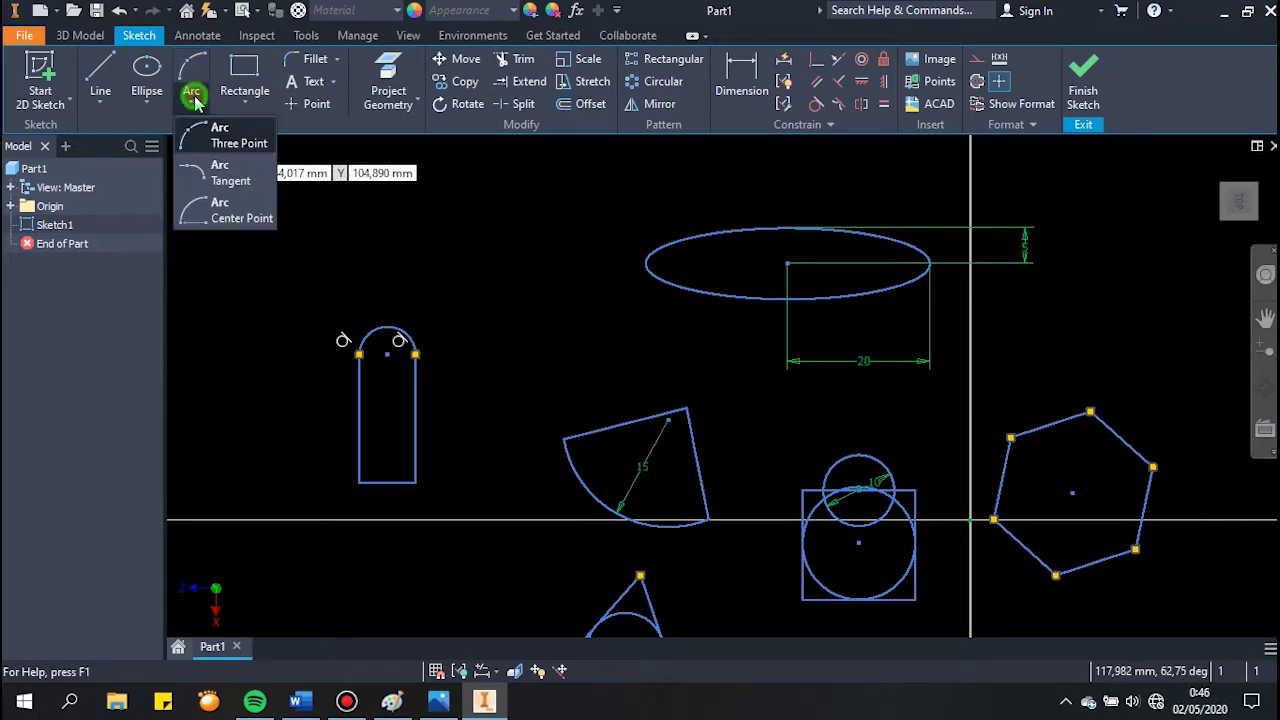
left_click(228, 188)
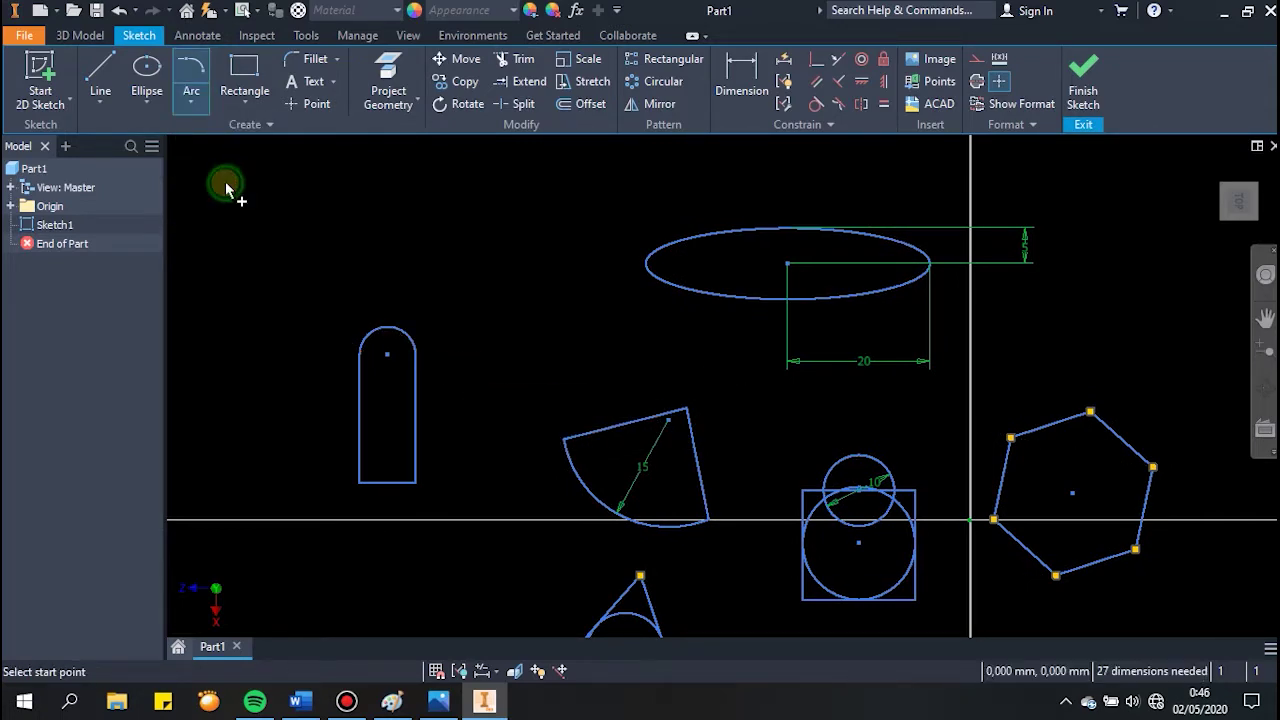
left_click(191, 106)
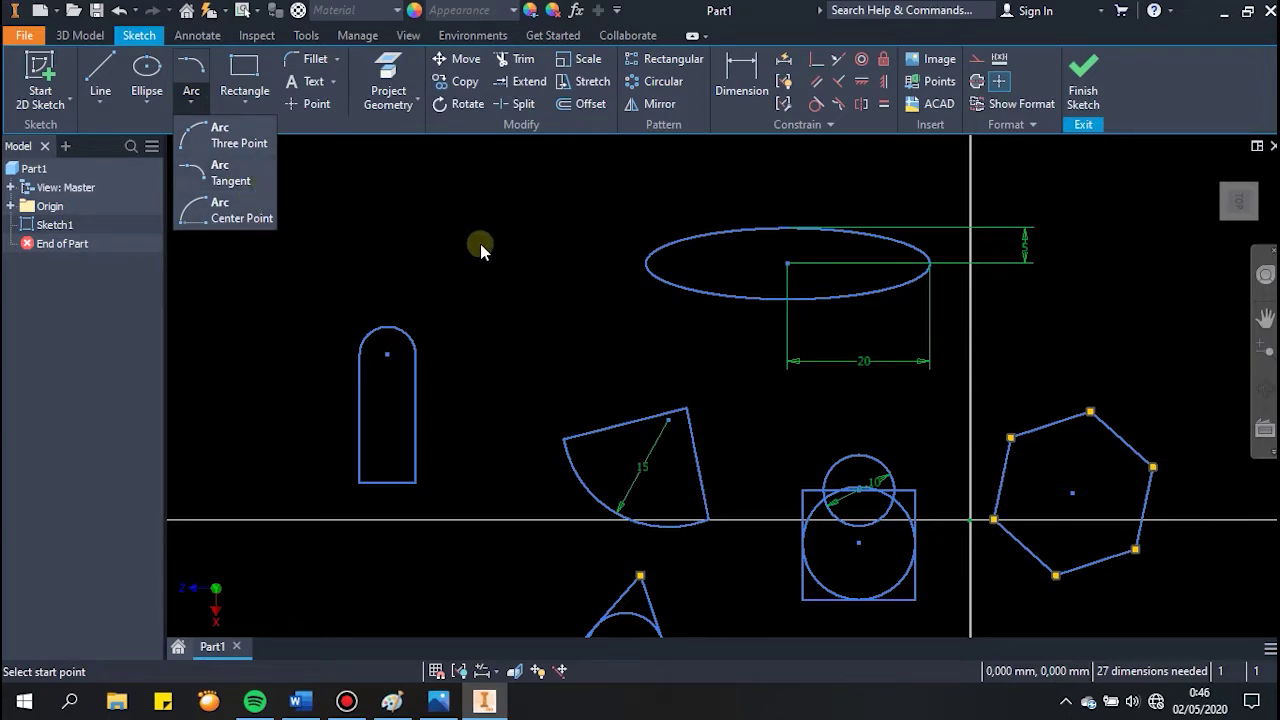
left_click(395, 250)
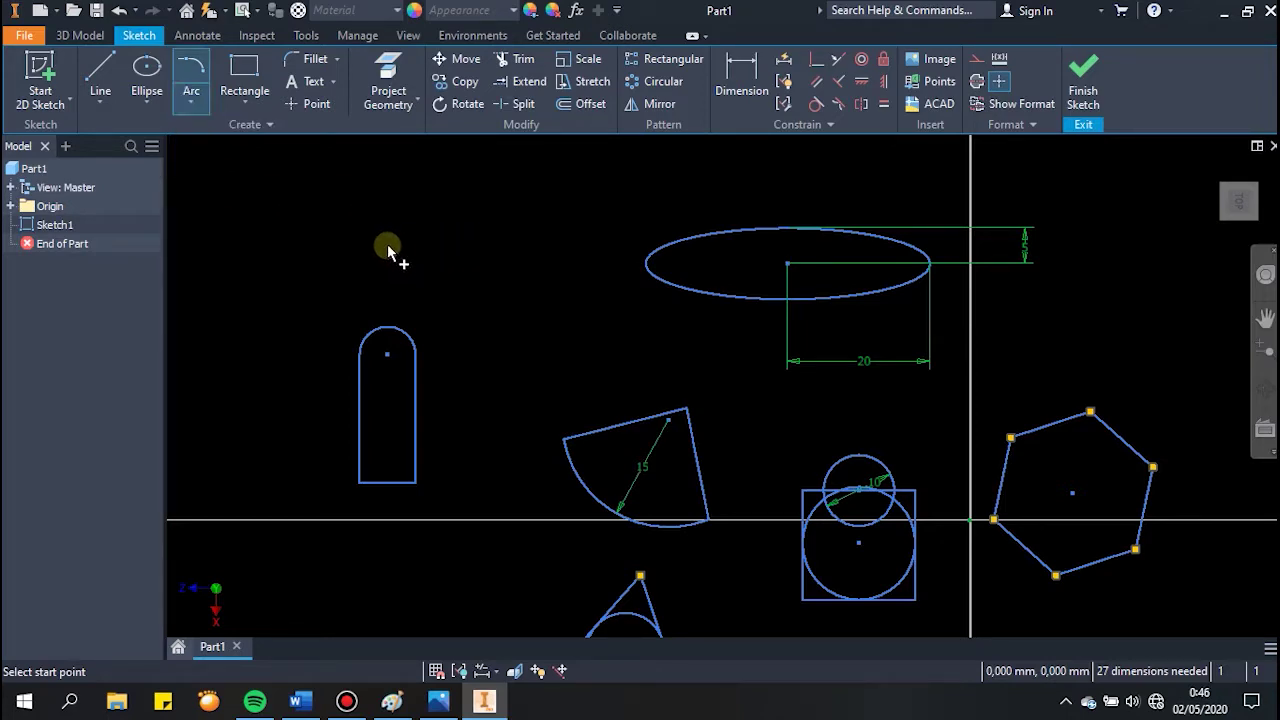
Step: Draw a wide, flat two-point rectangle in the cleared space above the round-topped slot
left_click(108, 91)
middle_click_drag(290, 205, 443, 346)
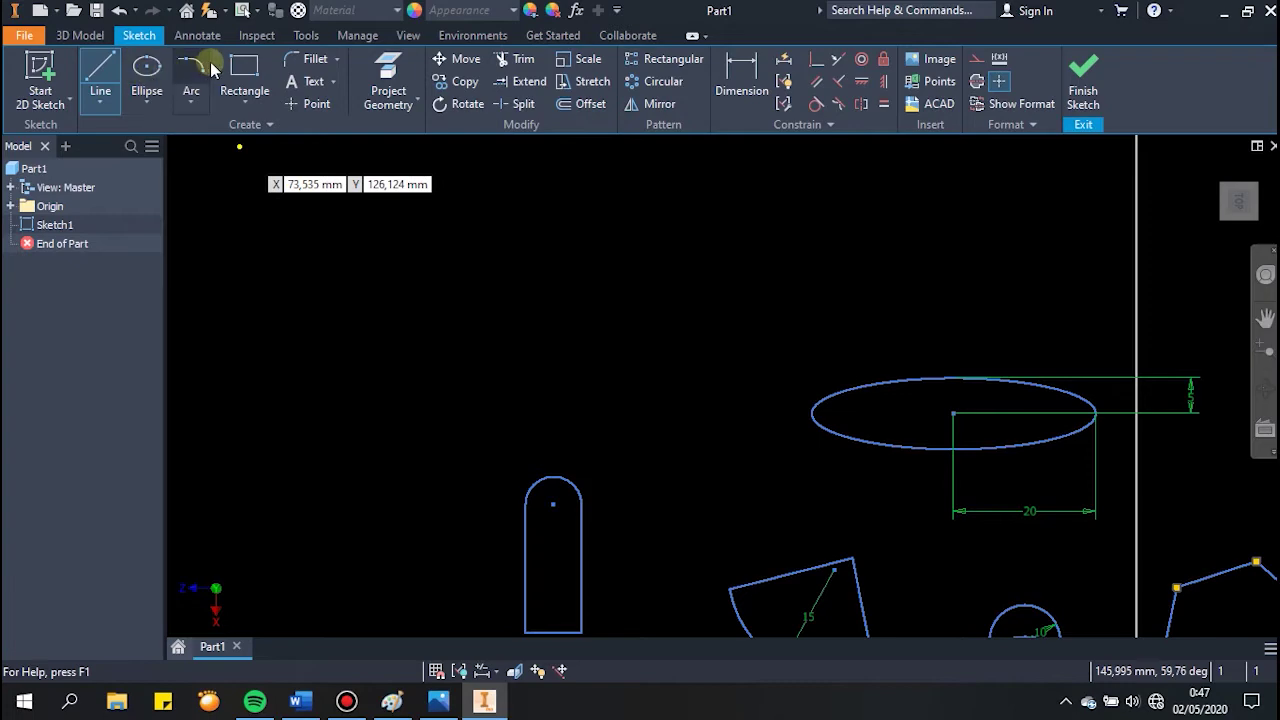
left_click(244, 70)
left_click(370, 248)
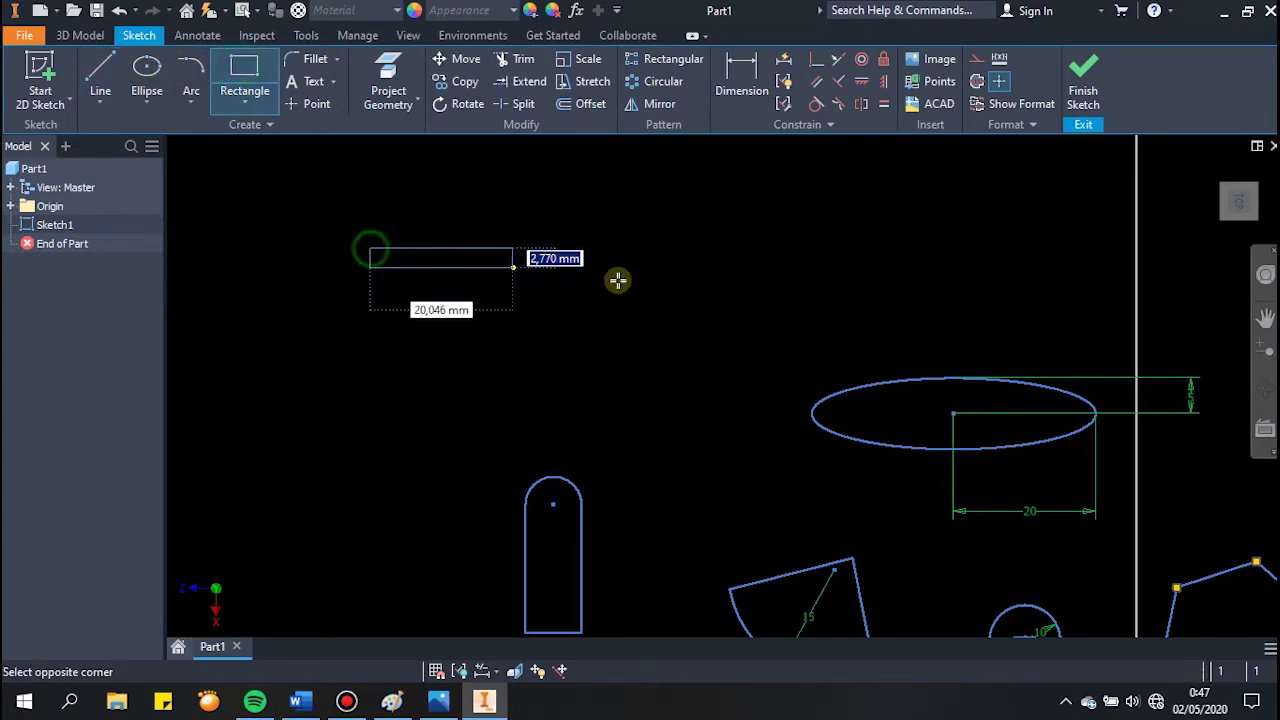
left_click(700, 311)
key("Escape")
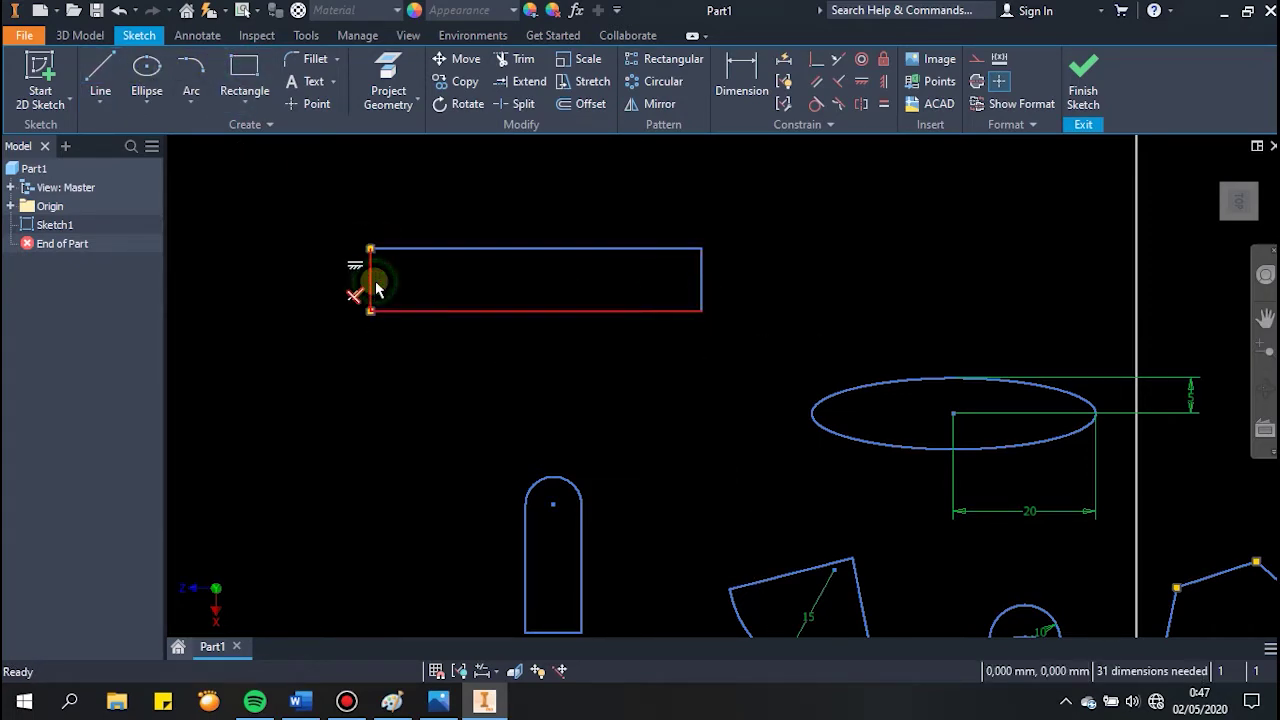
left_click(100, 72)
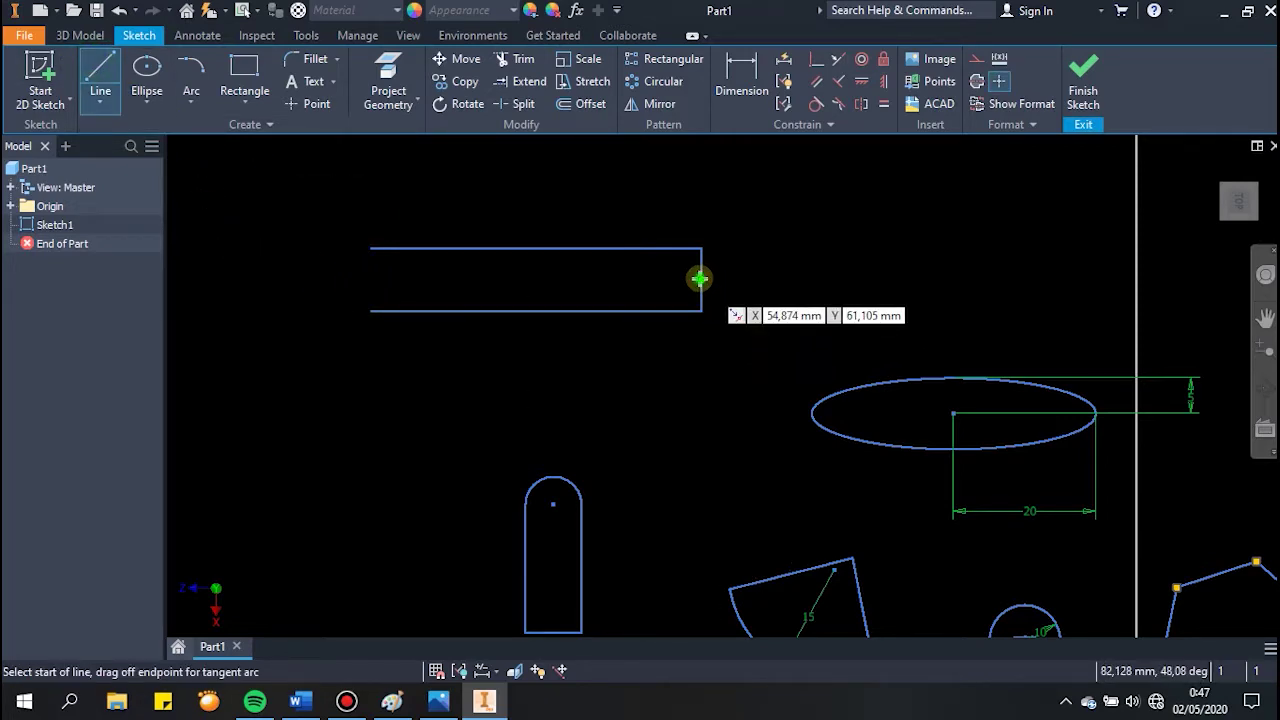
Step: Draw a horizontal construction line from the rectangle's right-edge midpoint past its left end
left_click(699, 279)
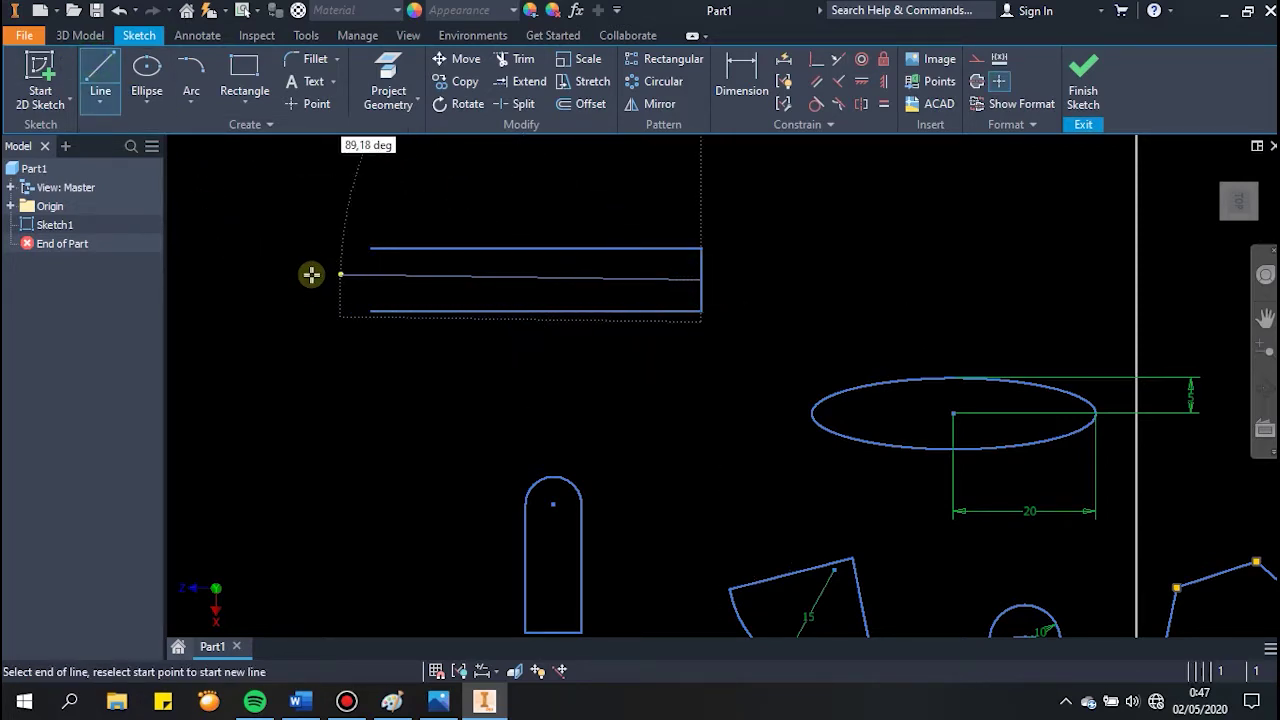
left_click(258, 280)
key("Escape")
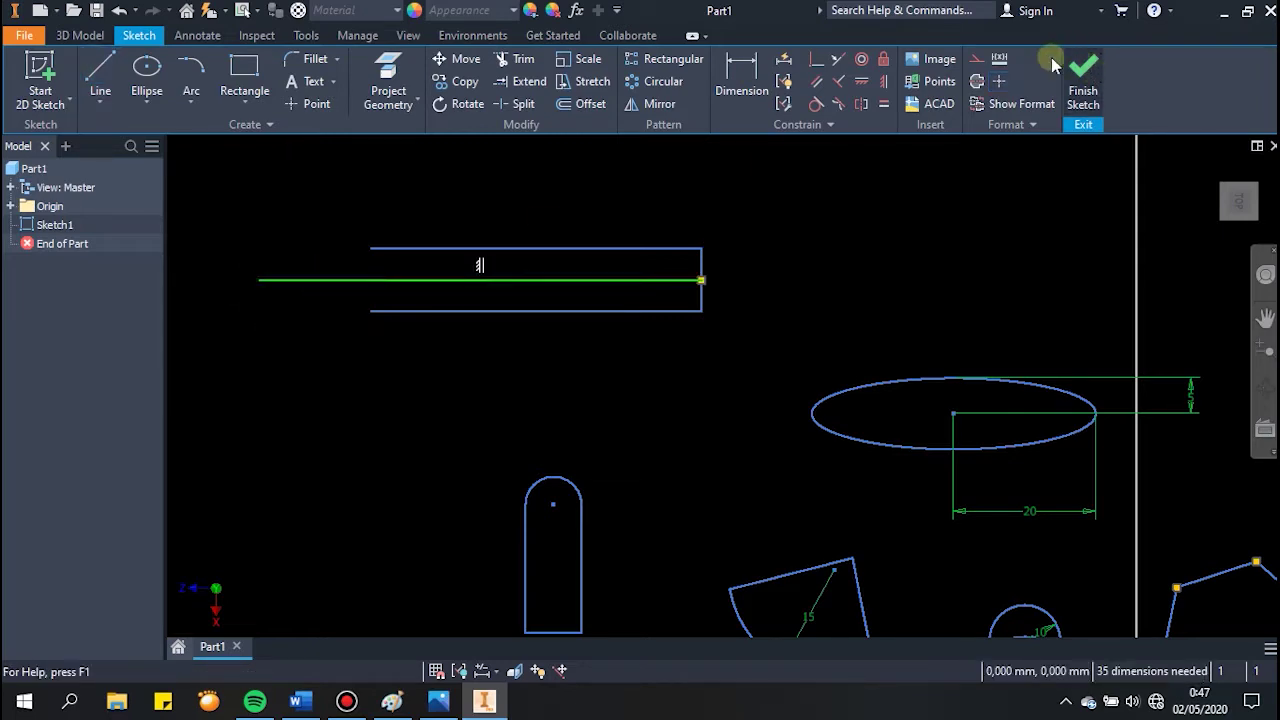
left_click(976, 58)
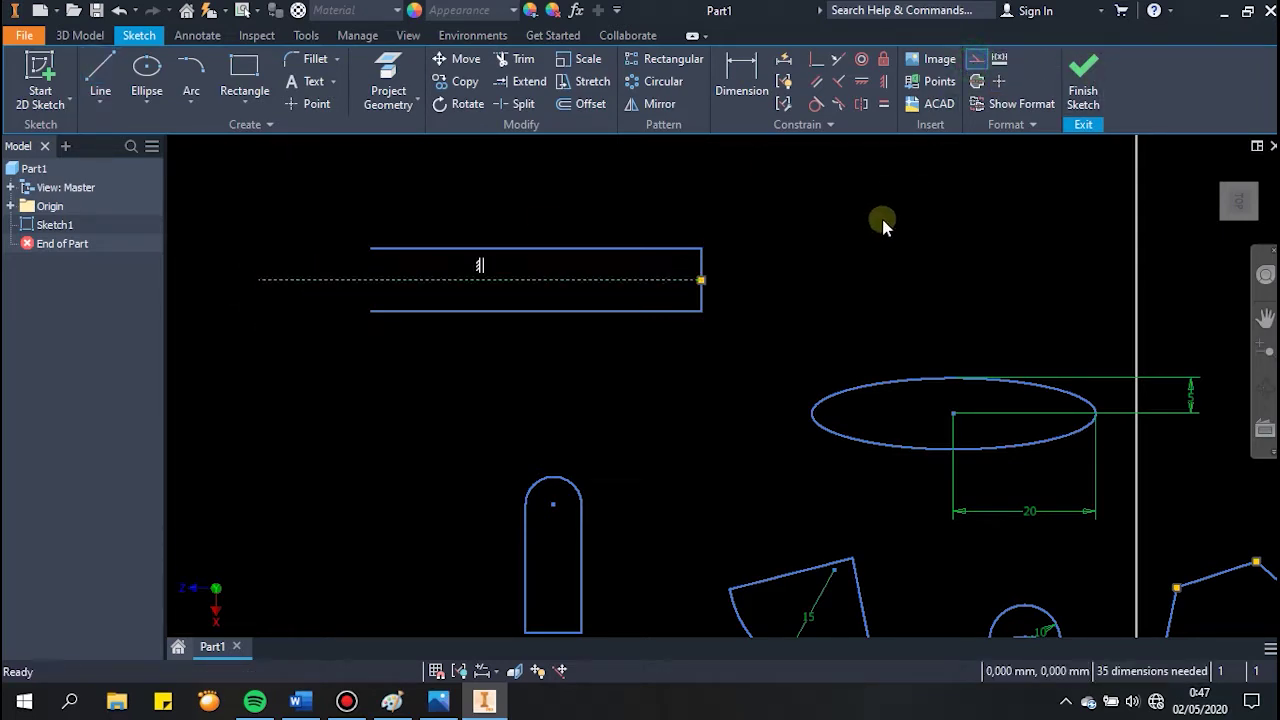
left_click(559, 301)
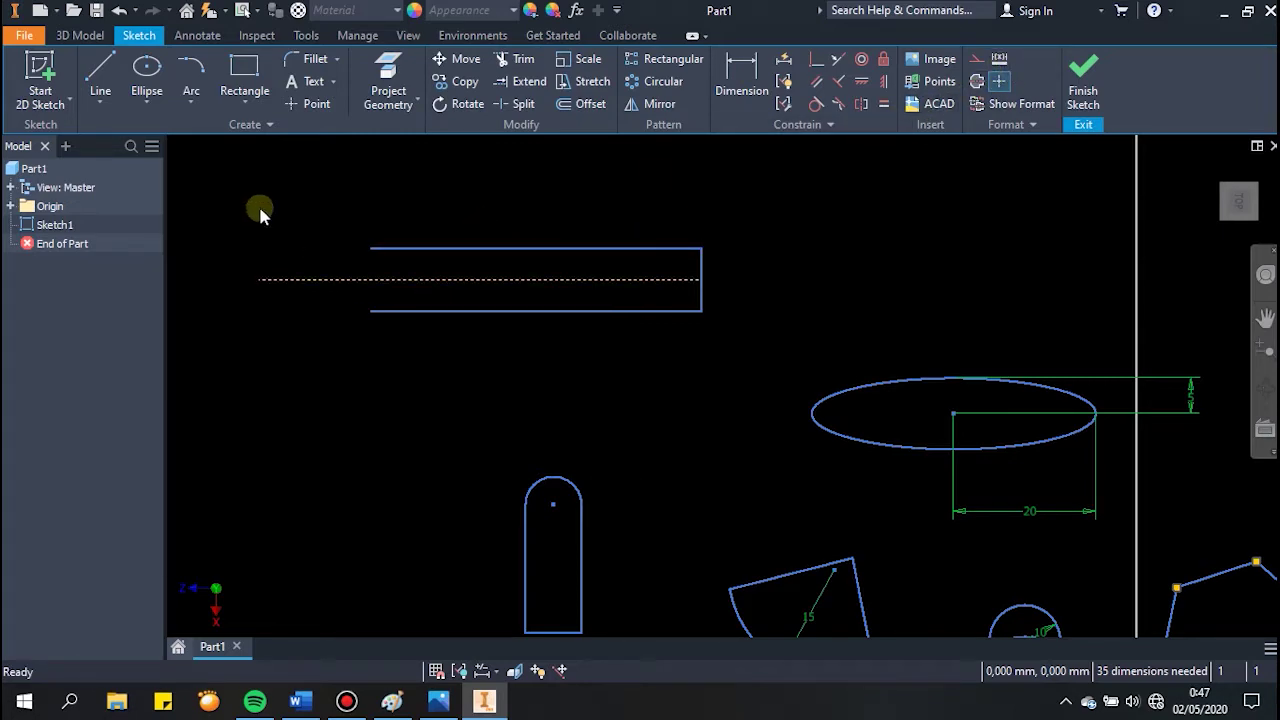
Step: Draw a short horizontal line above the flat rectangle and set it to construction
left_click(100, 70)
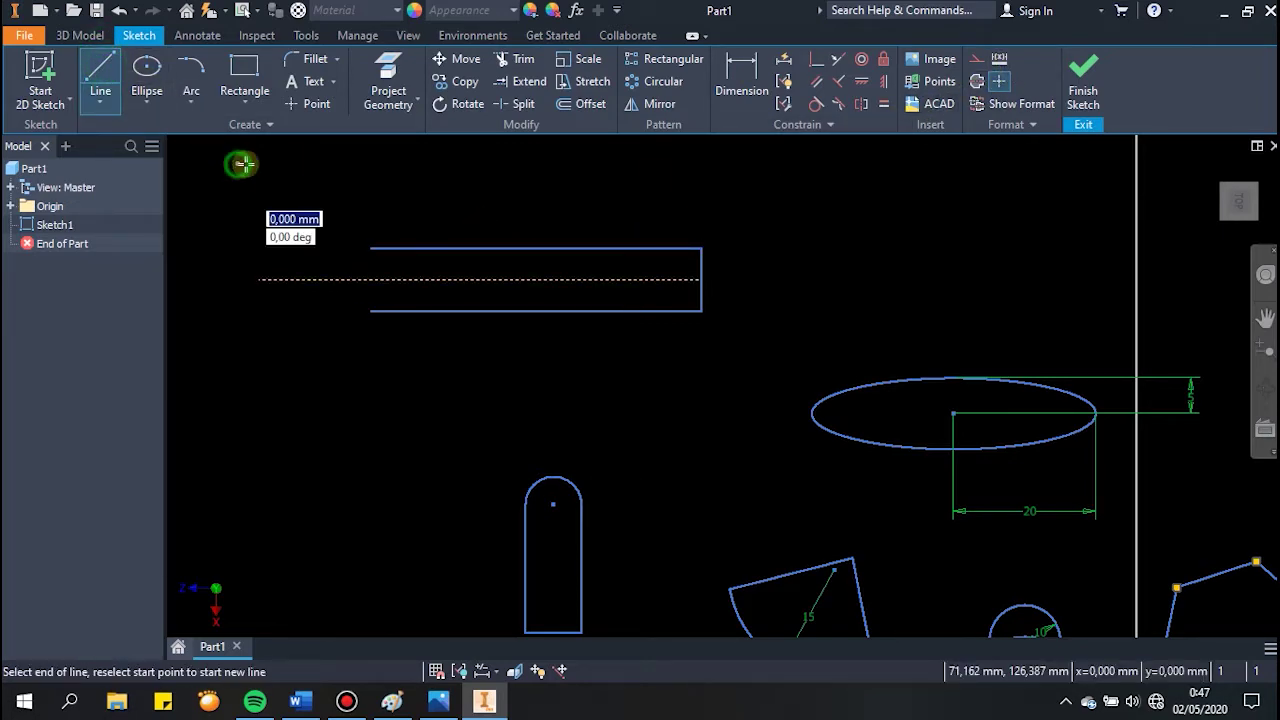
left_click(553, 163)
key("Escape")
left_click(523, 167)
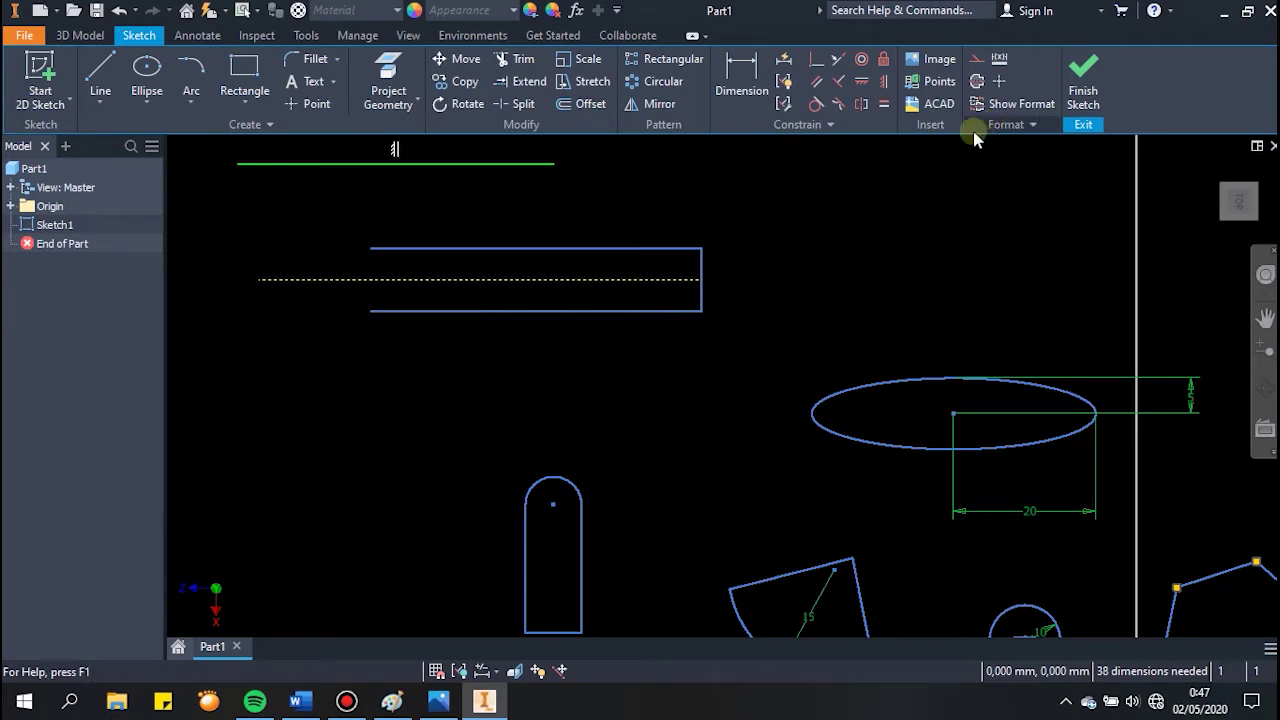
left_click(979, 66)
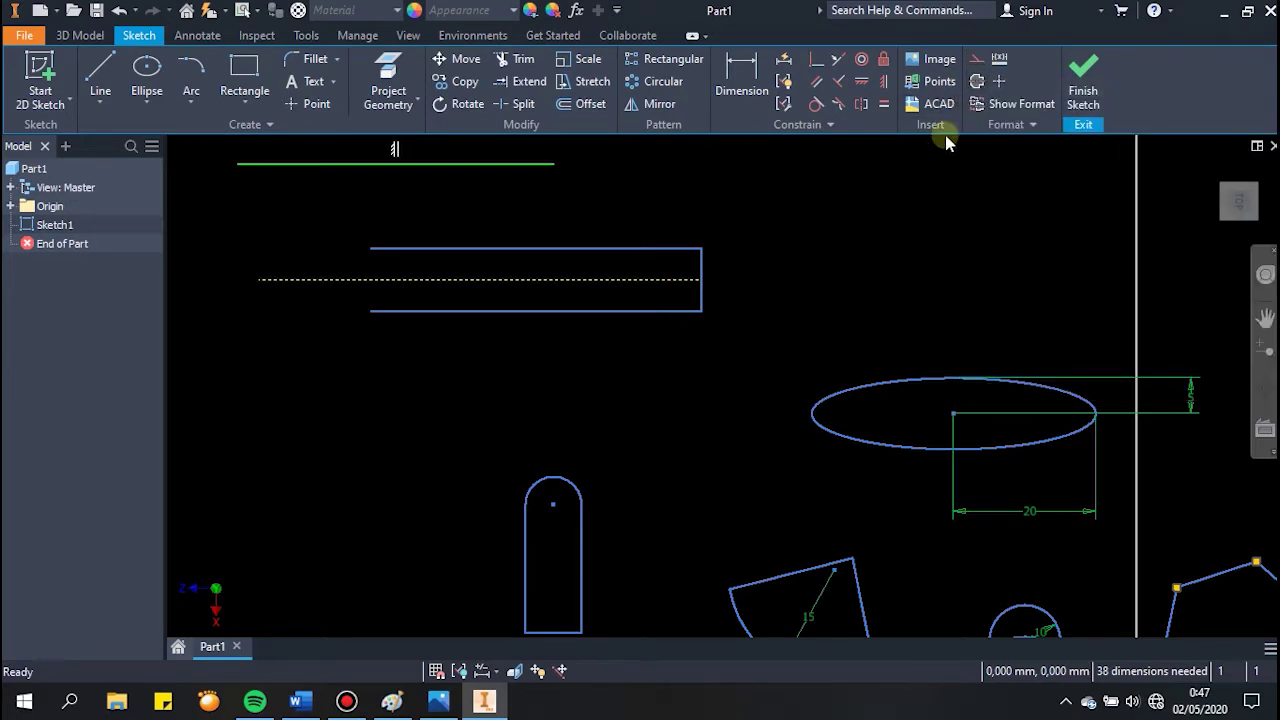
left_click(979, 66)
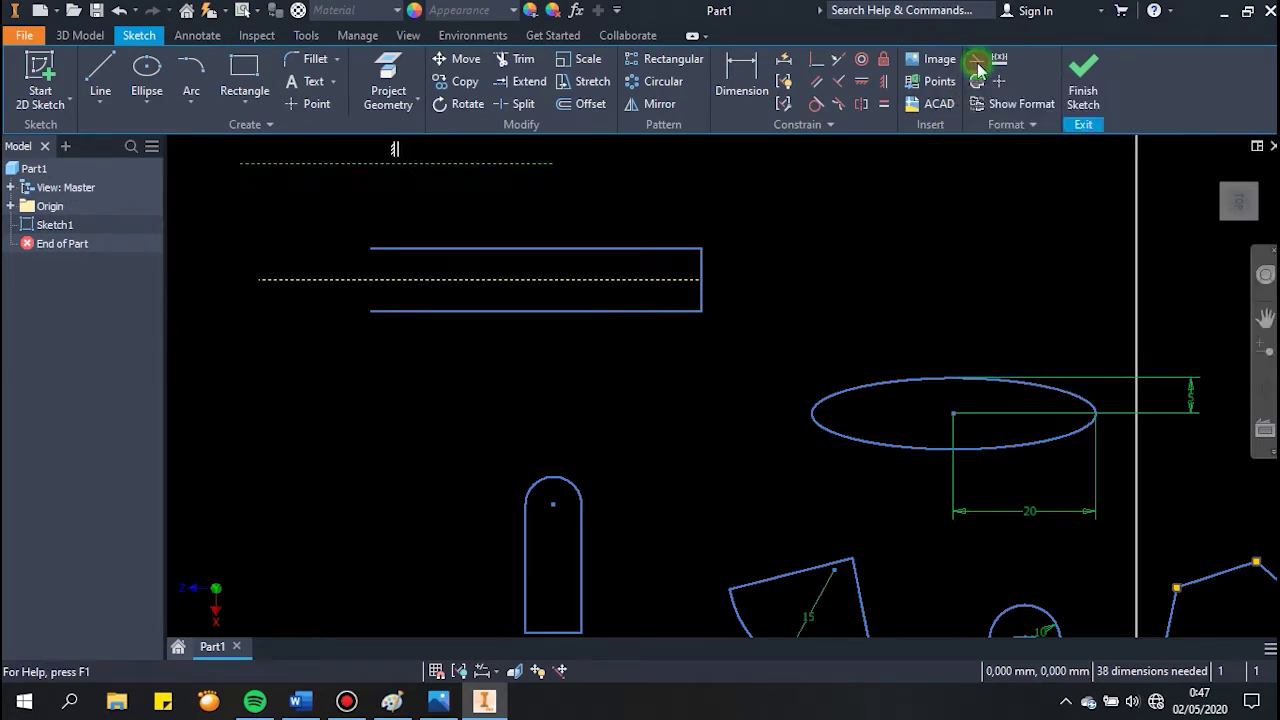
Step: Reselect the top line to confirm its dashed construction style, then deselect it
middle_click_drag(466, 180, 535, 233)
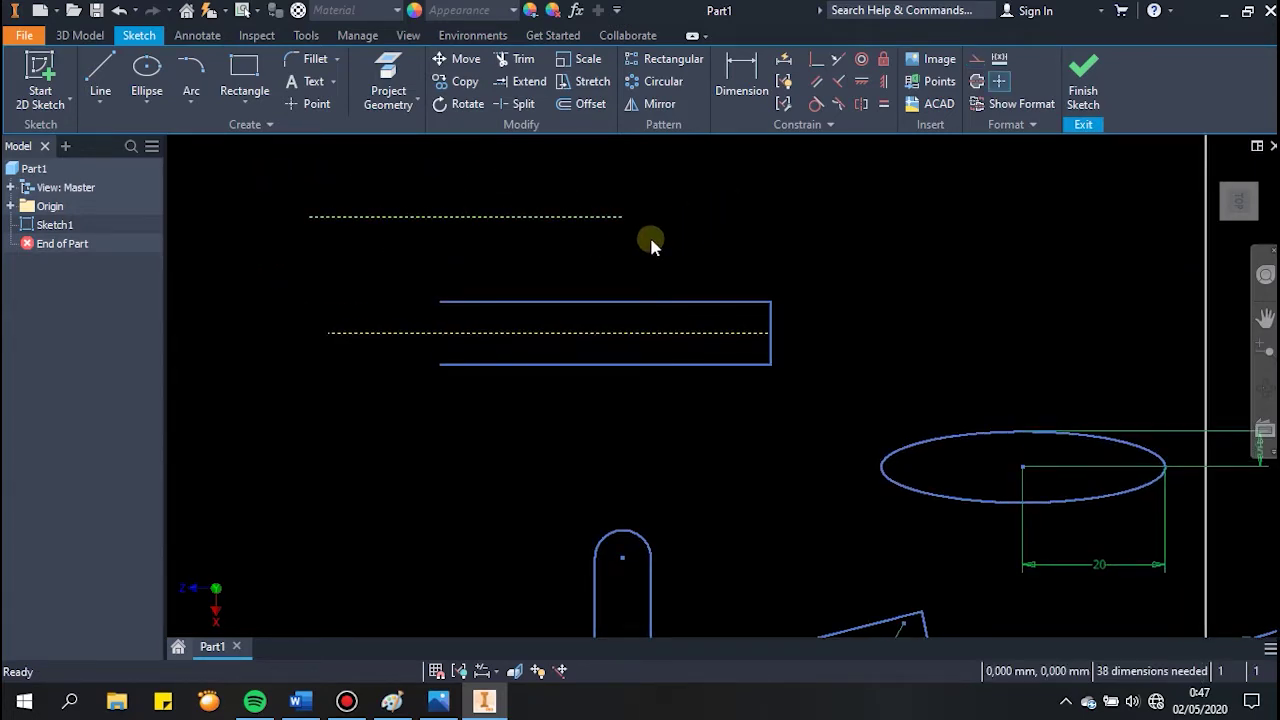
left_click(595, 217)
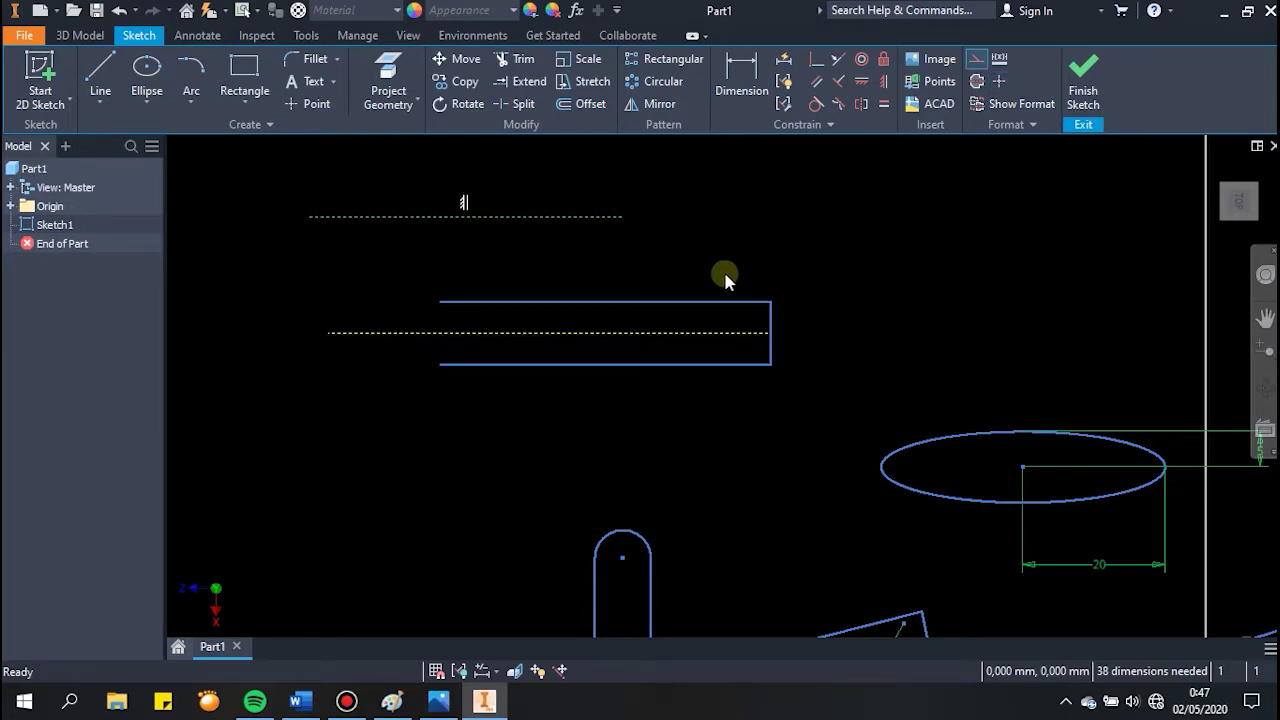
left_click(681, 270)
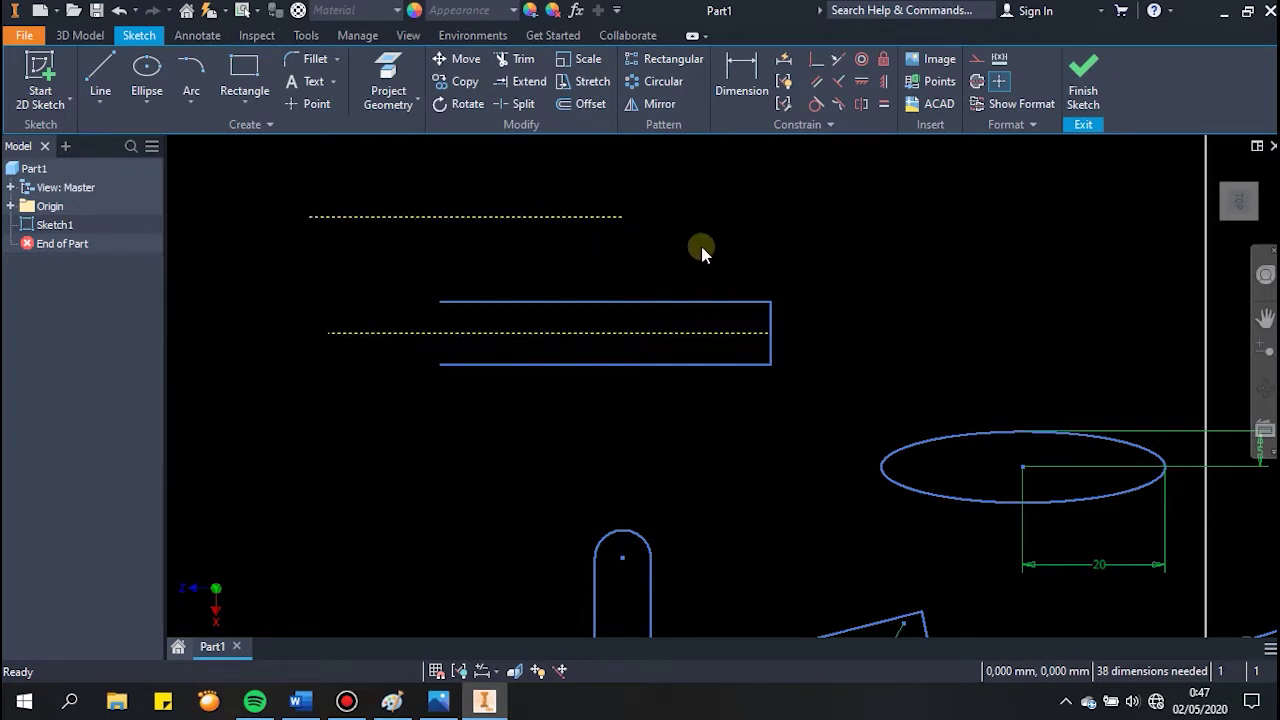
left_click(592, 224)
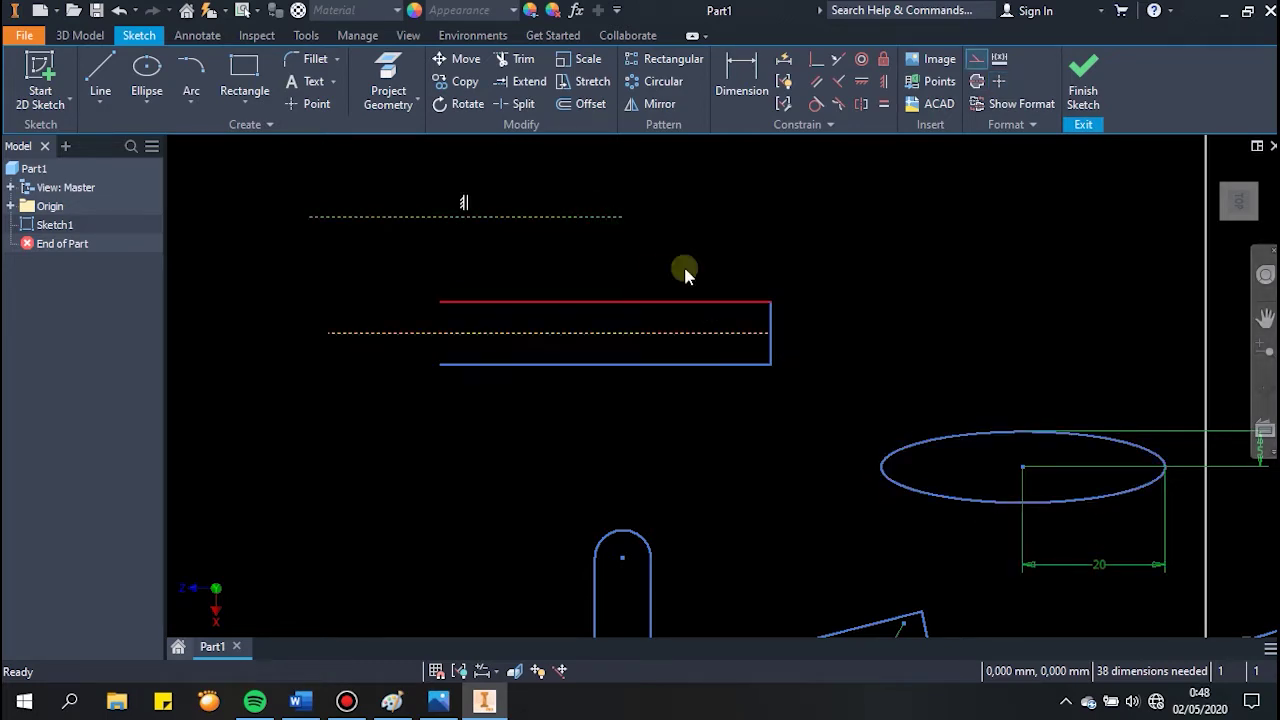
left_click(678, 218)
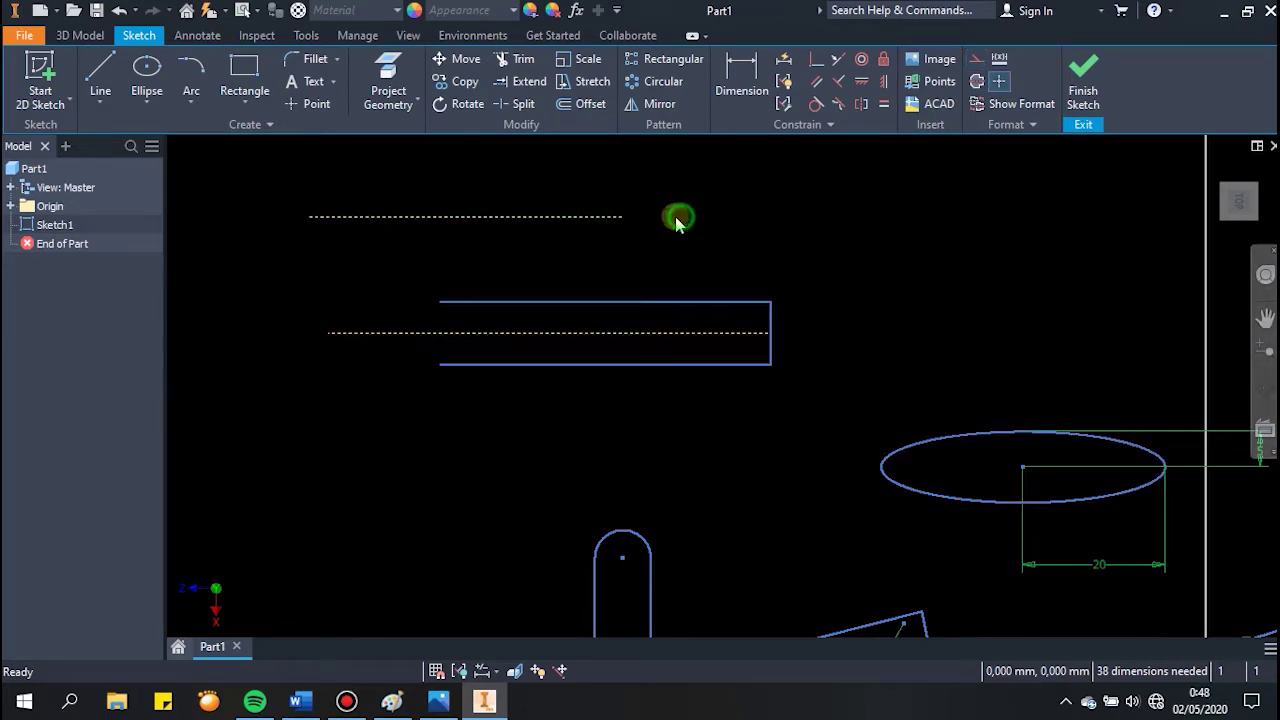
left_click(640, 300)
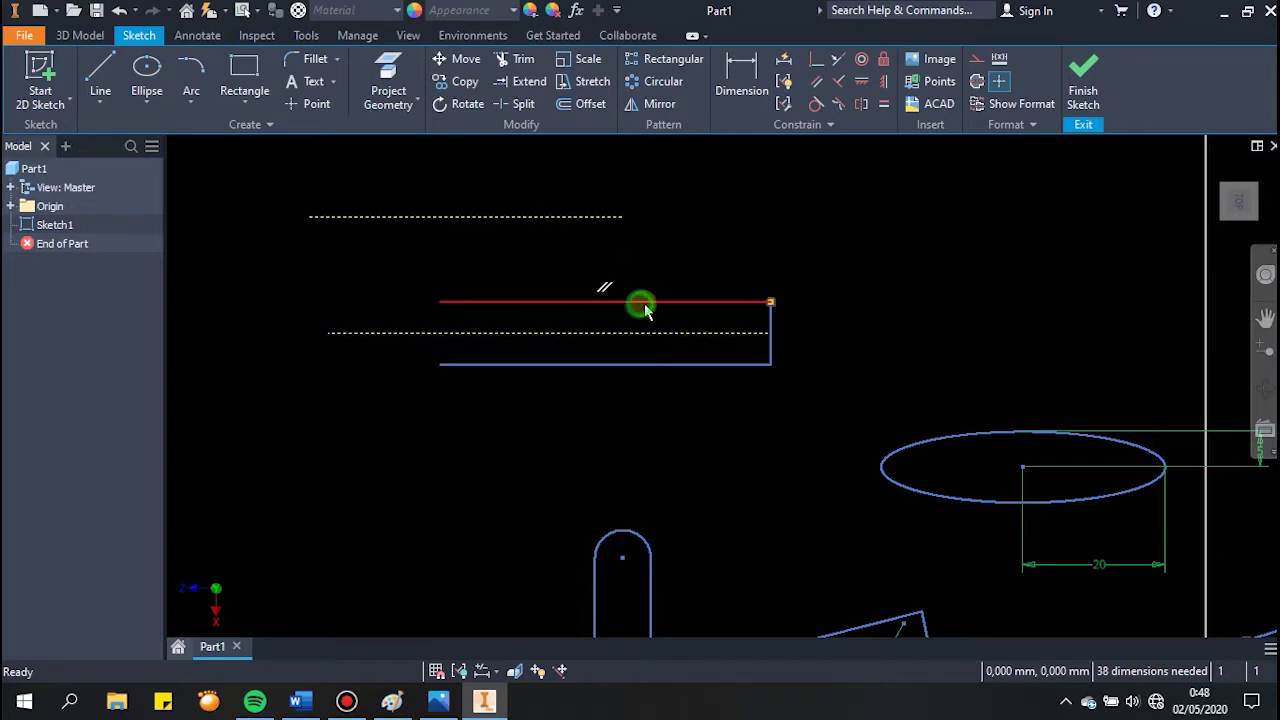
left_click(200, 113)
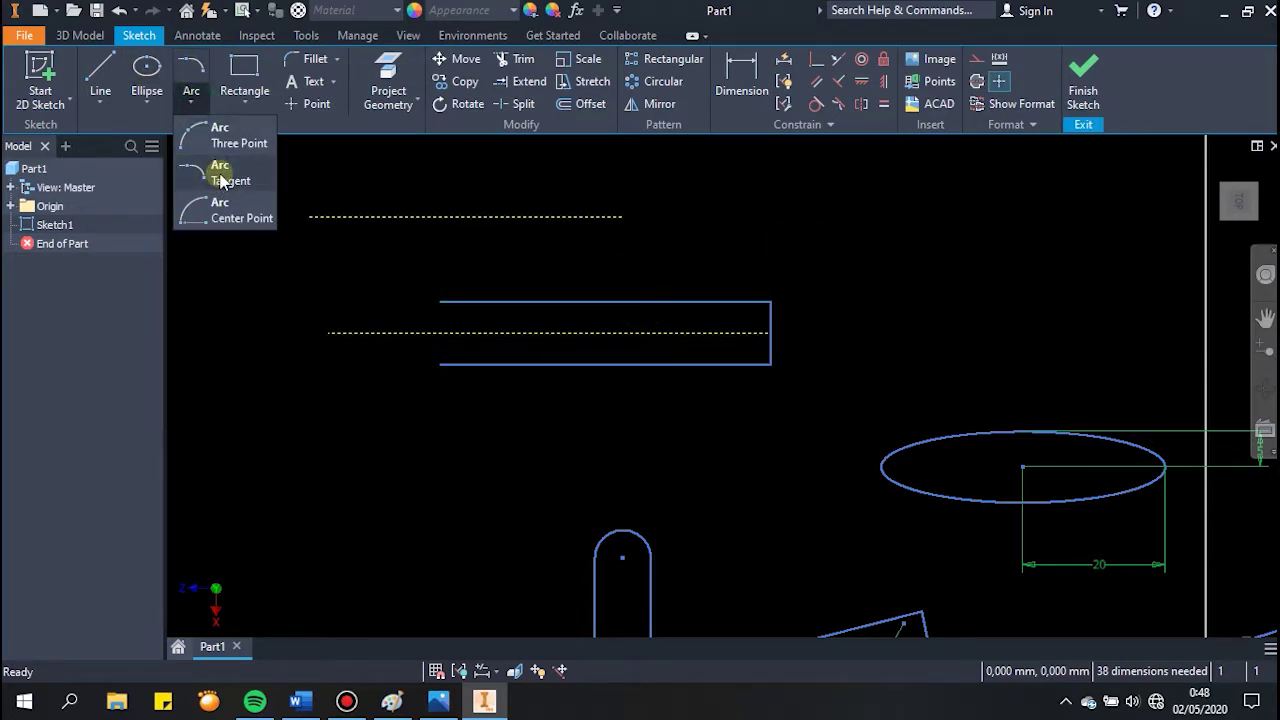
left_click(222, 180)
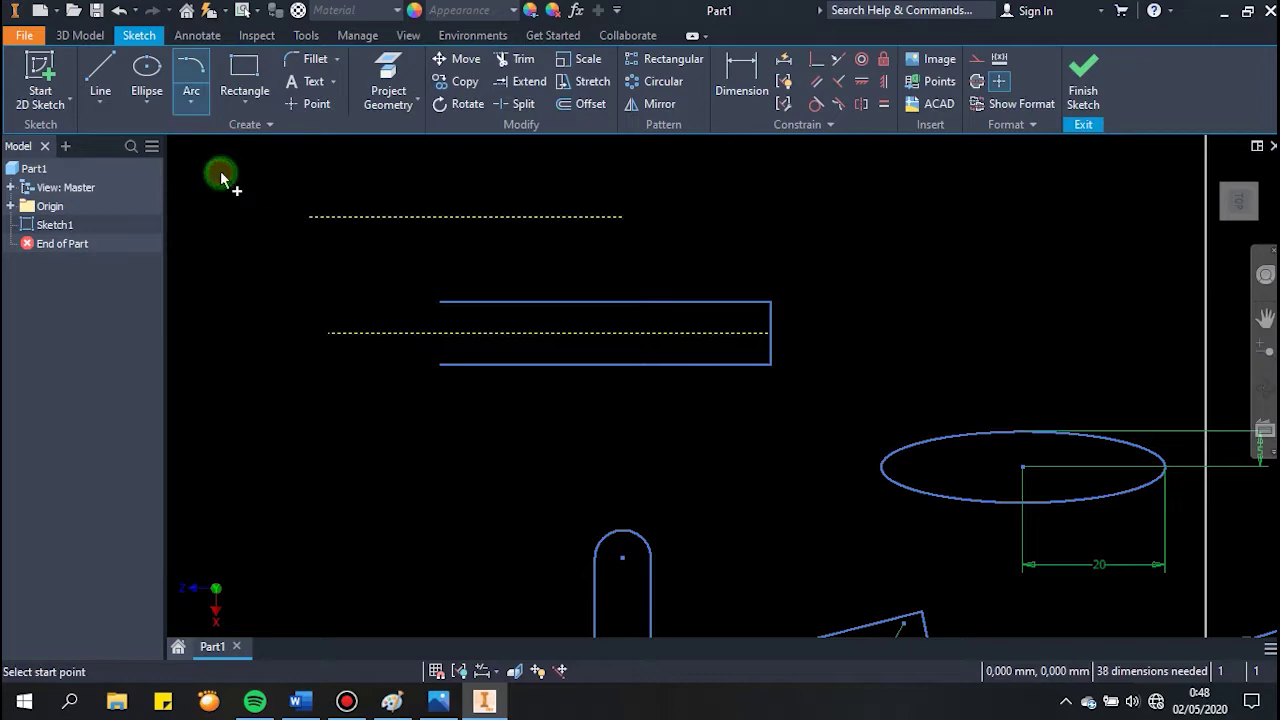
left_click(440, 365)
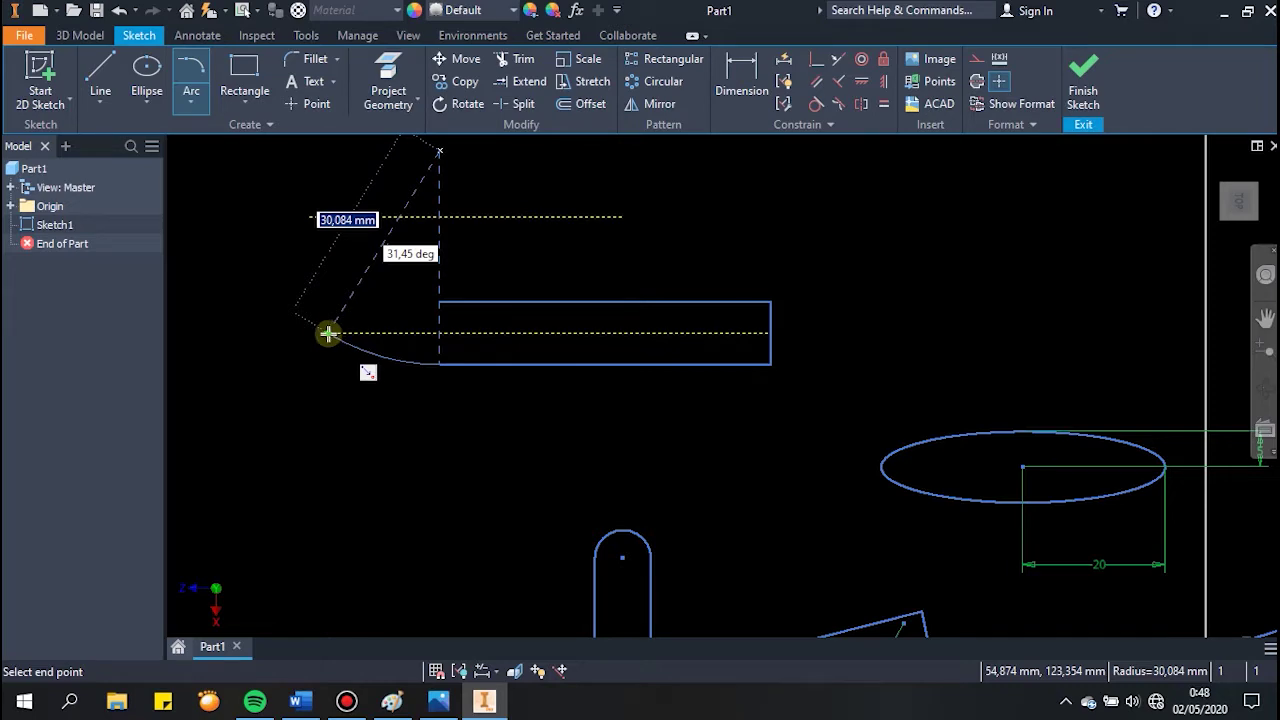
key("Escape")
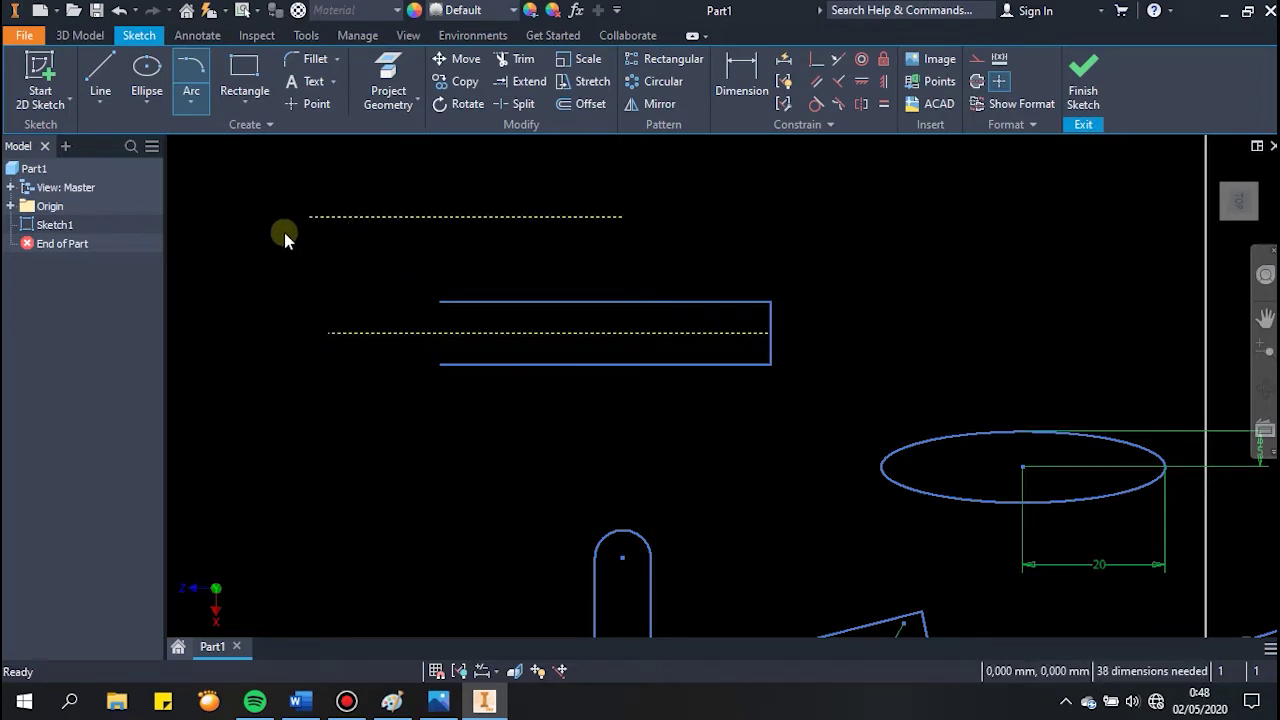
left_click(191, 75)
left_click(330, 334)
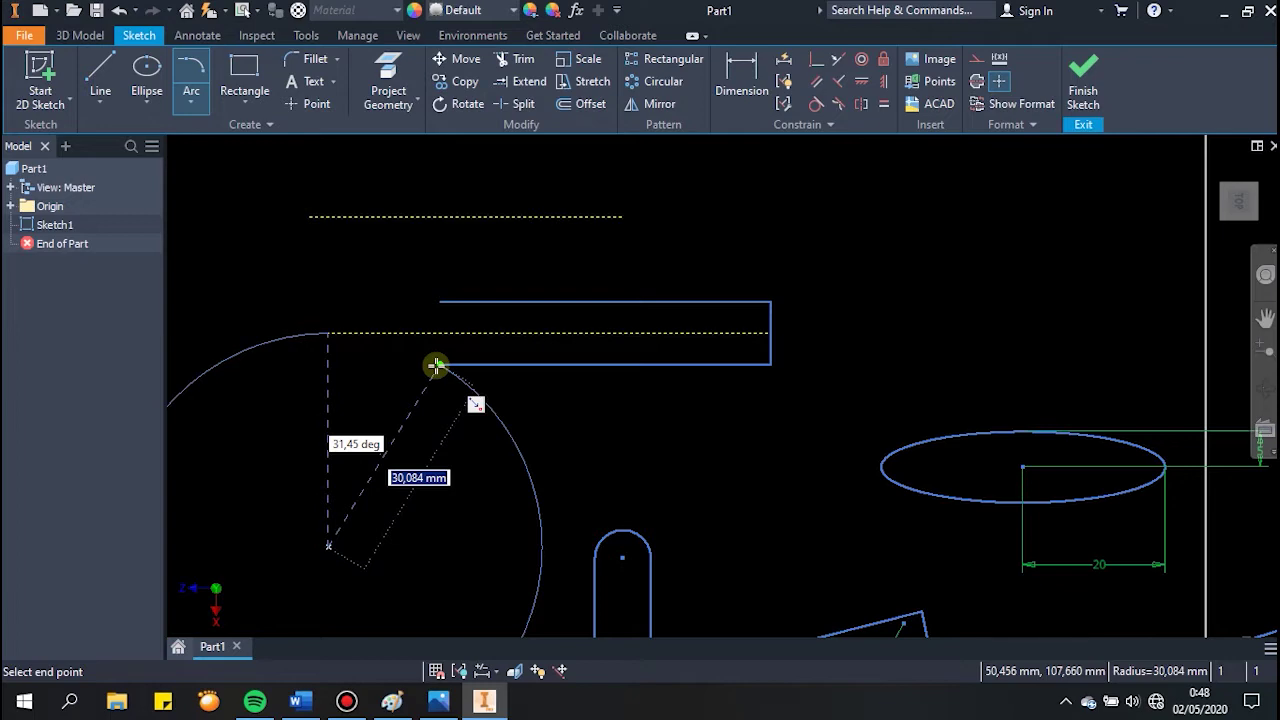
key("Escape")
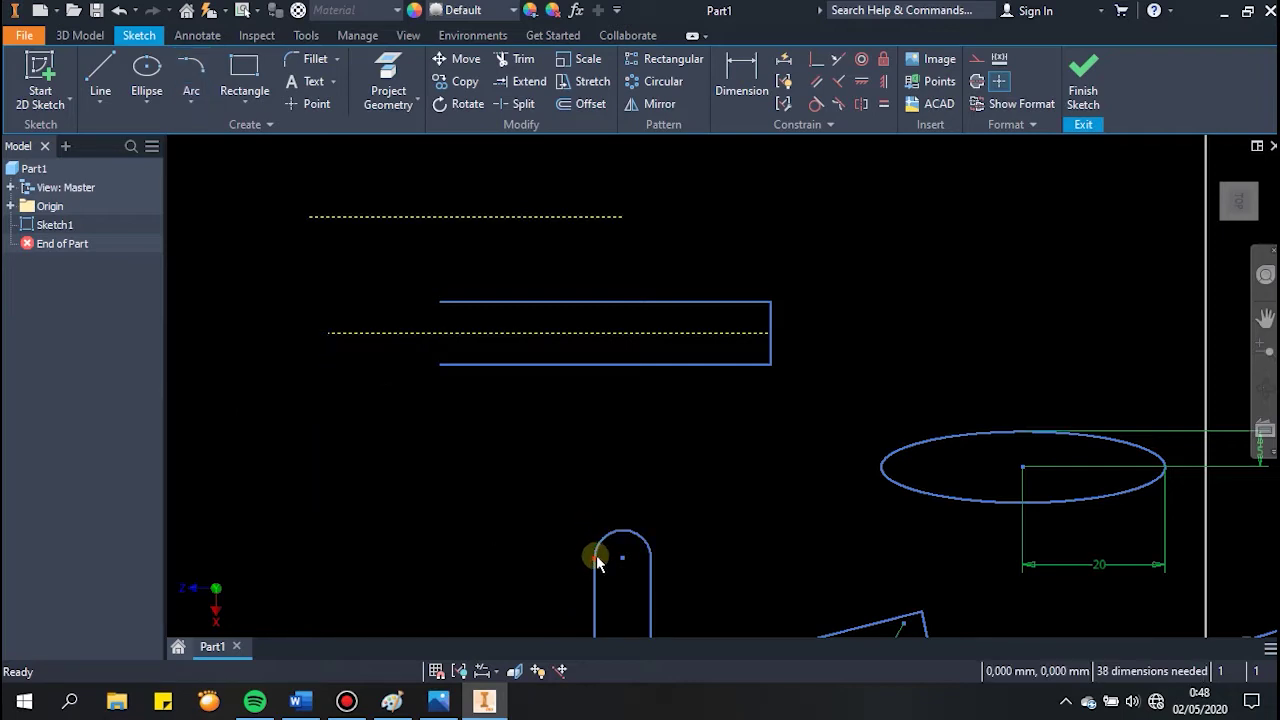
Step: Draw a tangent arc from the bottom edge to the centre line's end, then undo it
left_click(192, 75)
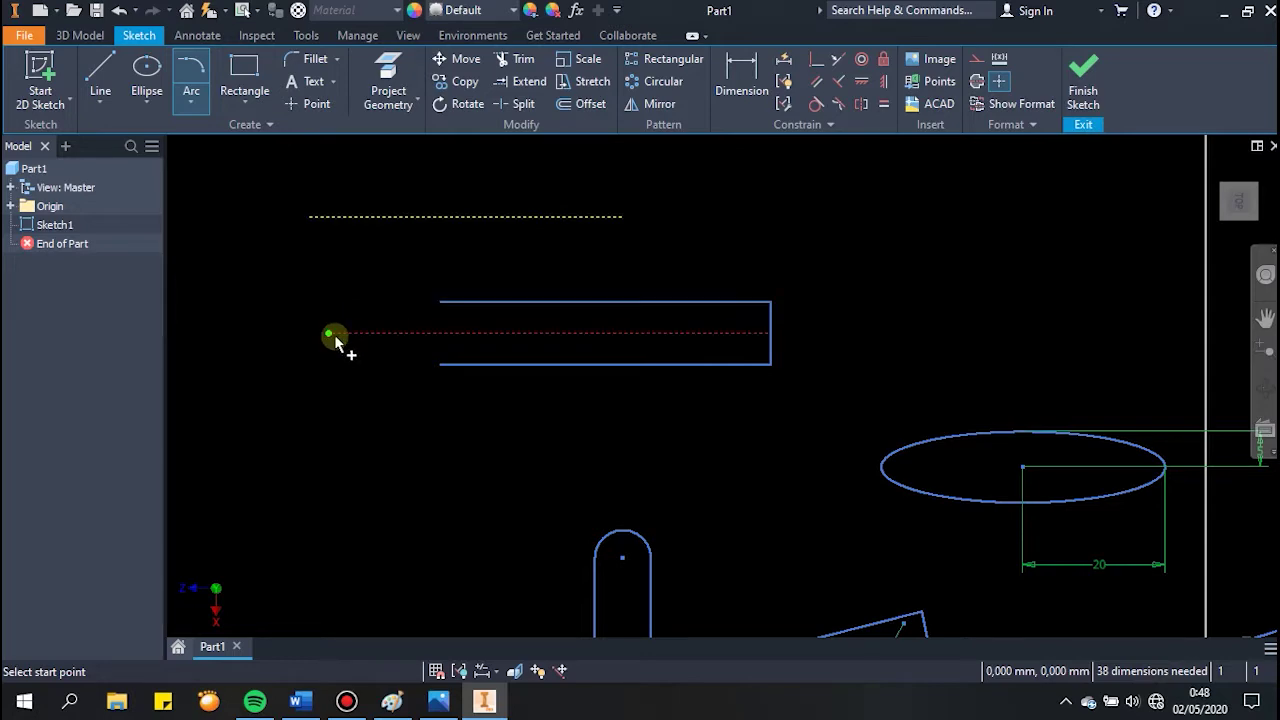
left_click(442, 366)
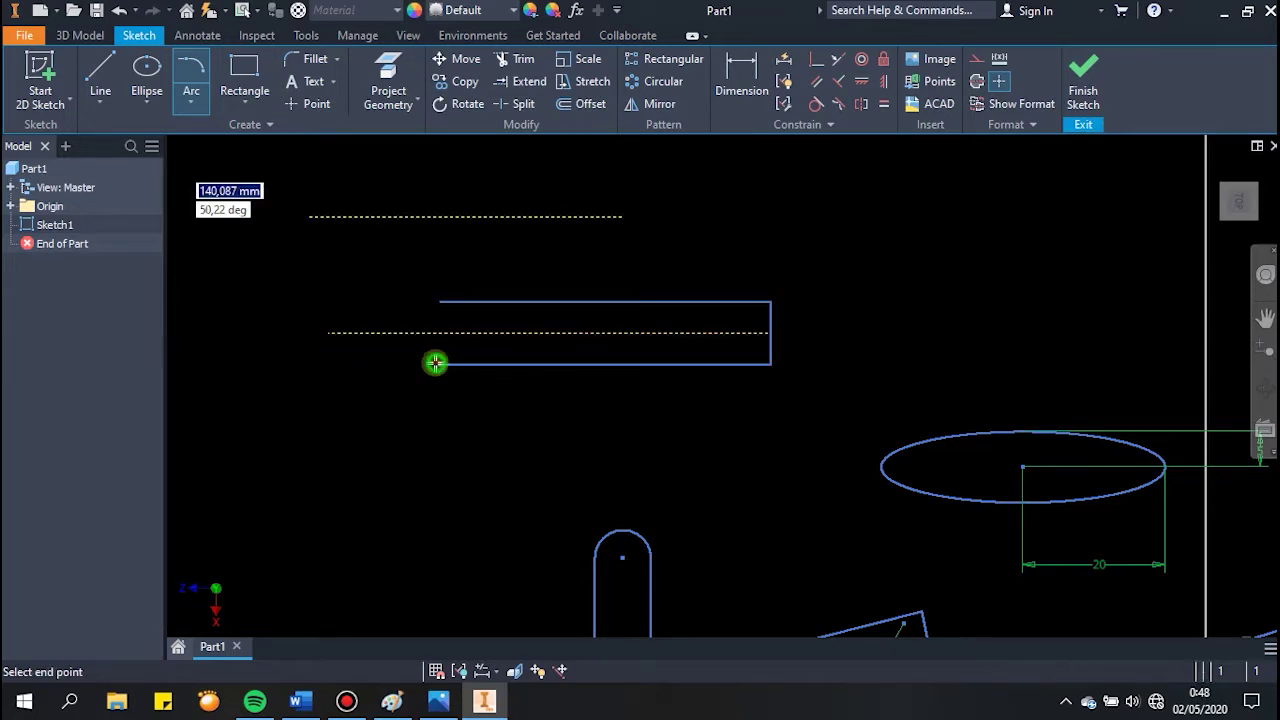
left_click(330, 335)
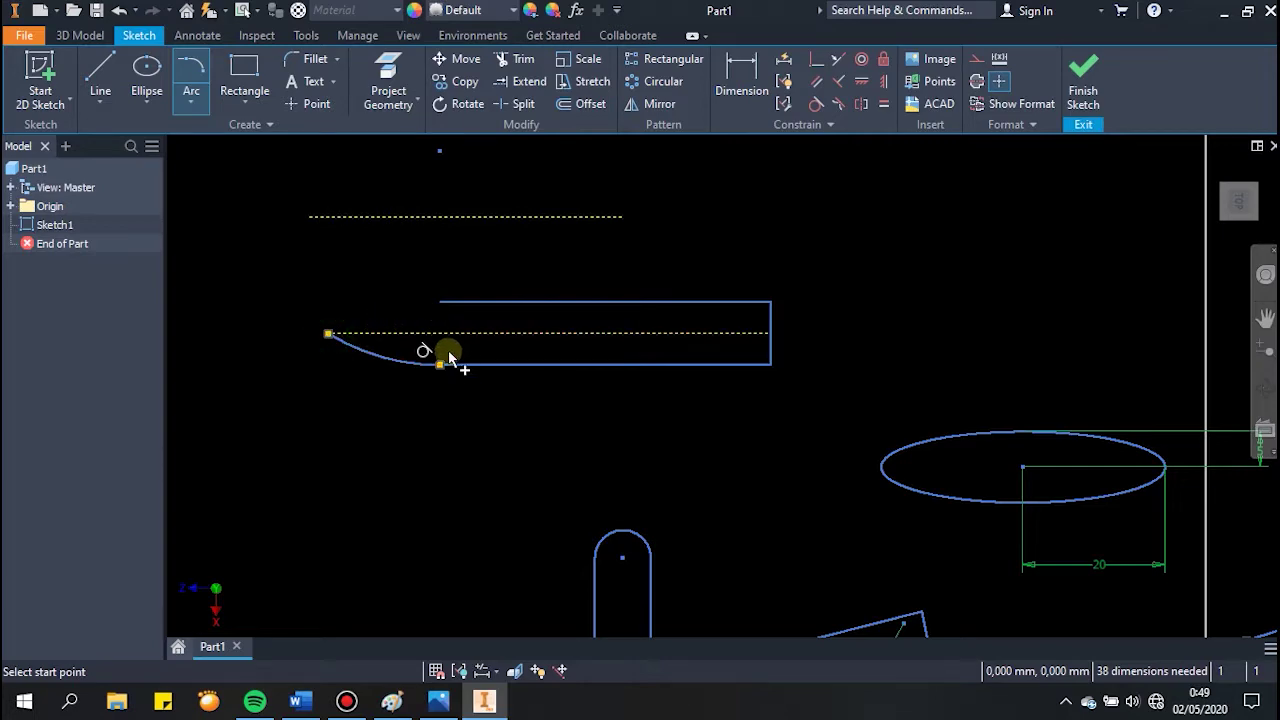
key("ctrl+z")
left_click(197, 35)
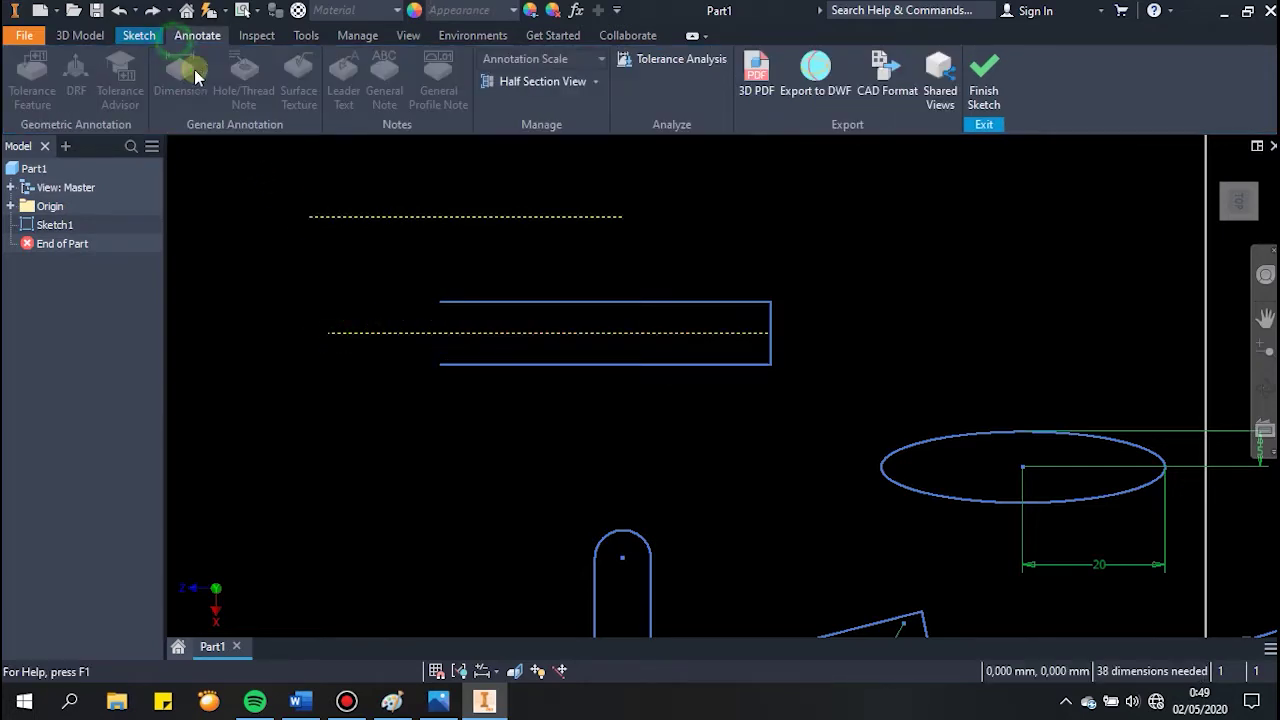
left_click(139, 35)
Step: Draw two tangent arcs from the bottom and top edges' left ends meeting at the centre line's tip
left_click(191, 68)
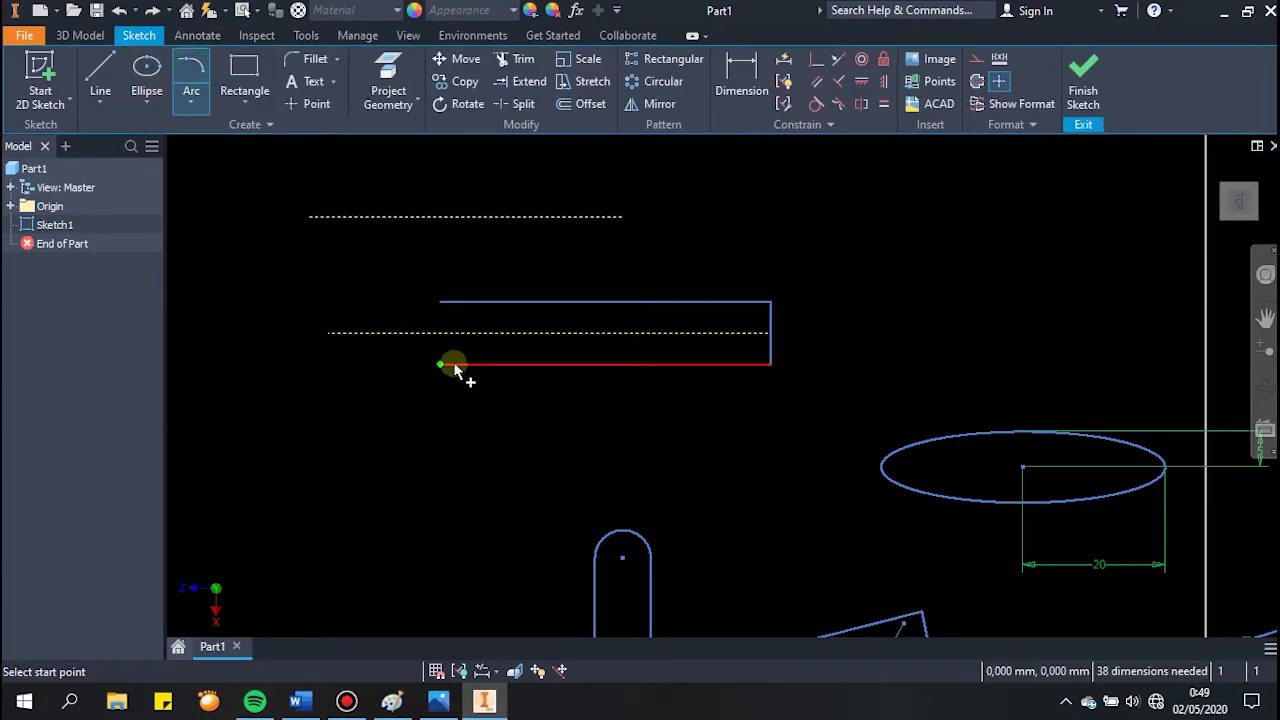
left_click(441, 366)
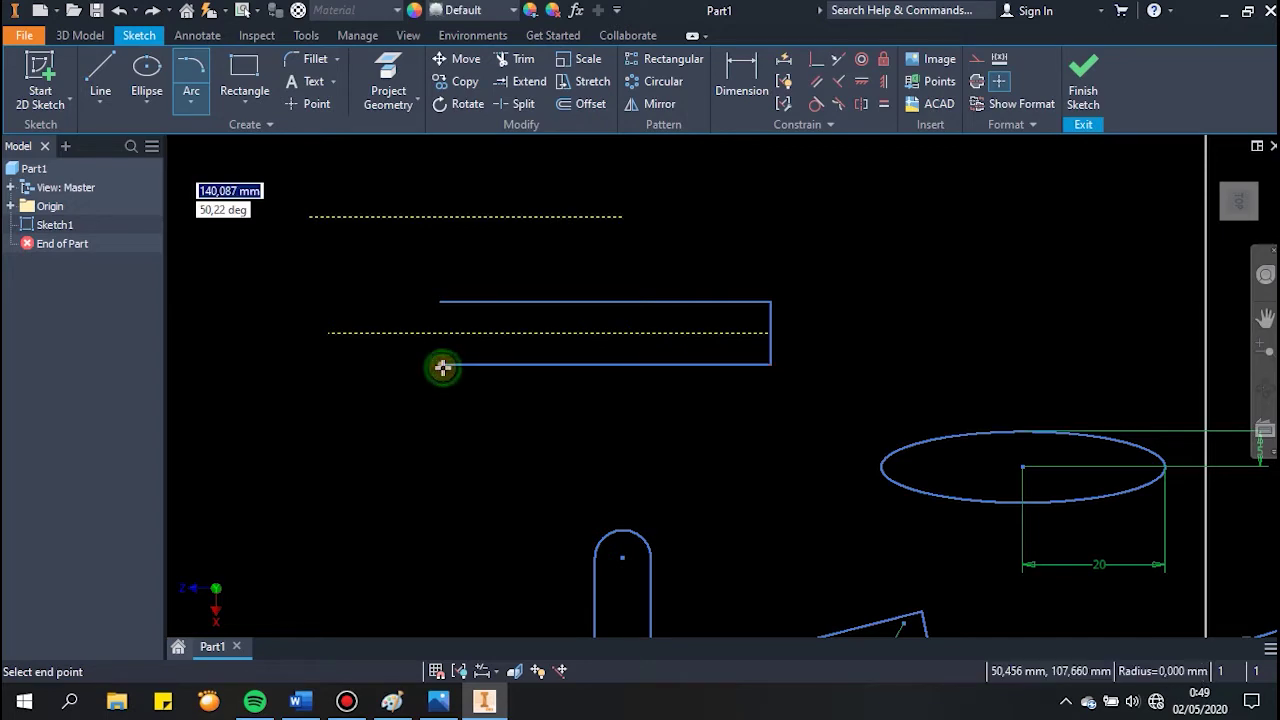
left_click(330, 334)
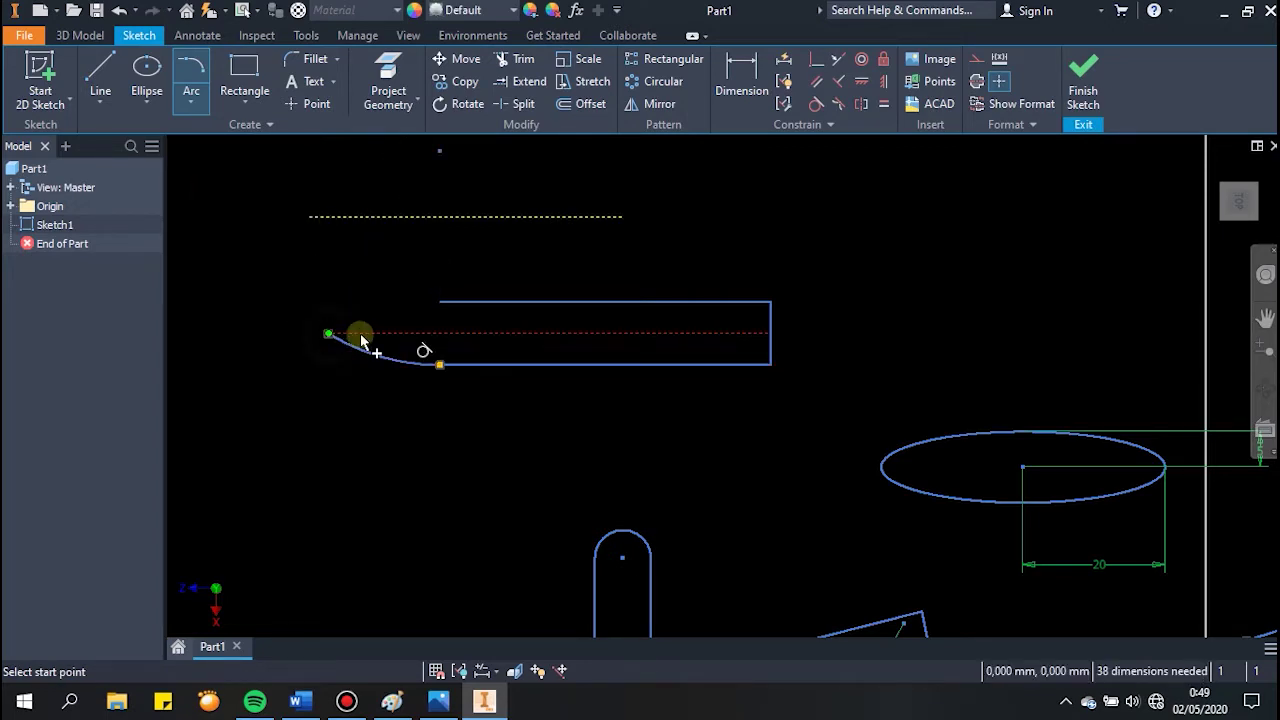
left_click(440, 303)
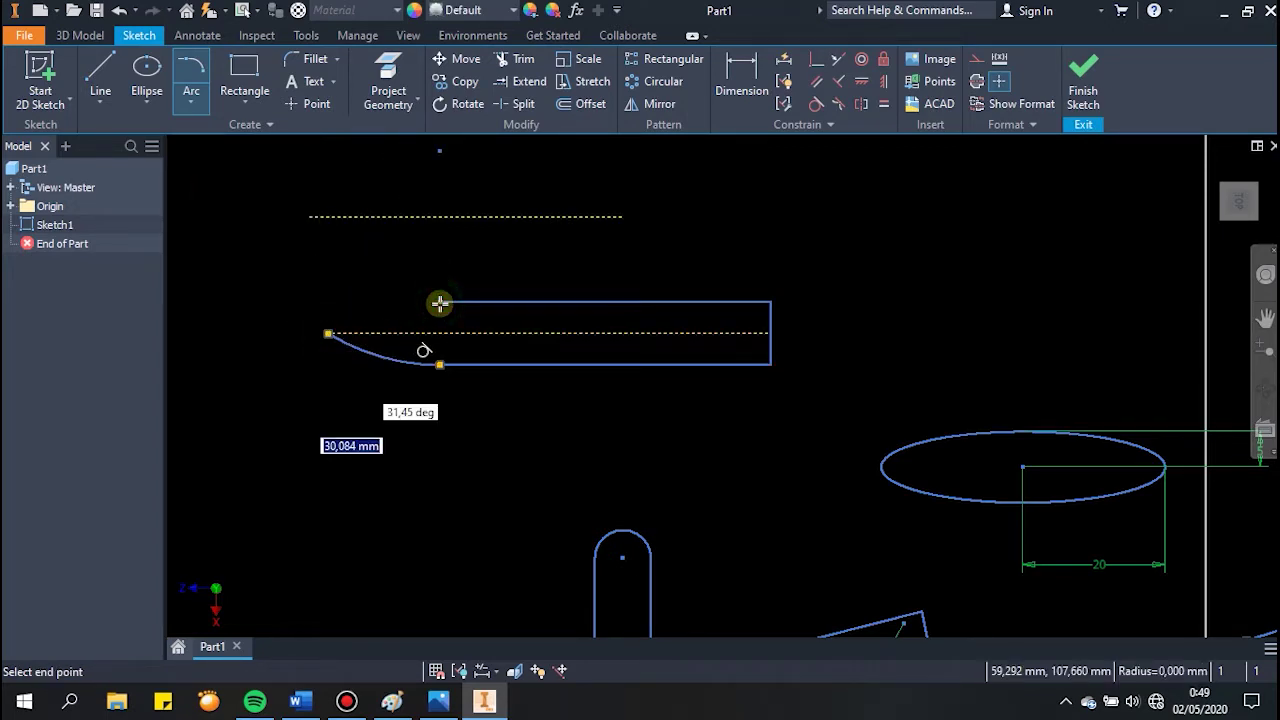
left_click(329, 334)
key("Escape")
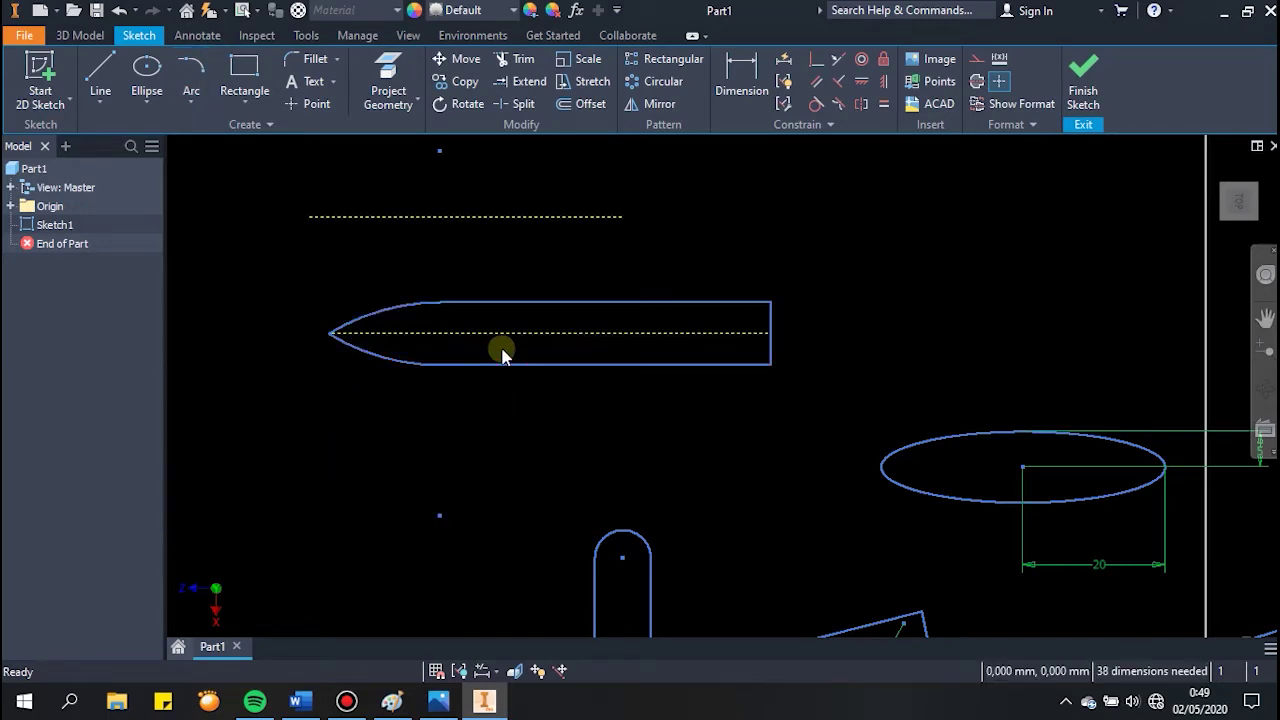
mouse_move(528, 449)
middle_mouse_down()
mouse_move(523, 489)
mouse_move(580, 394)
mouse_move(563, 354)
middle_mouse_up()
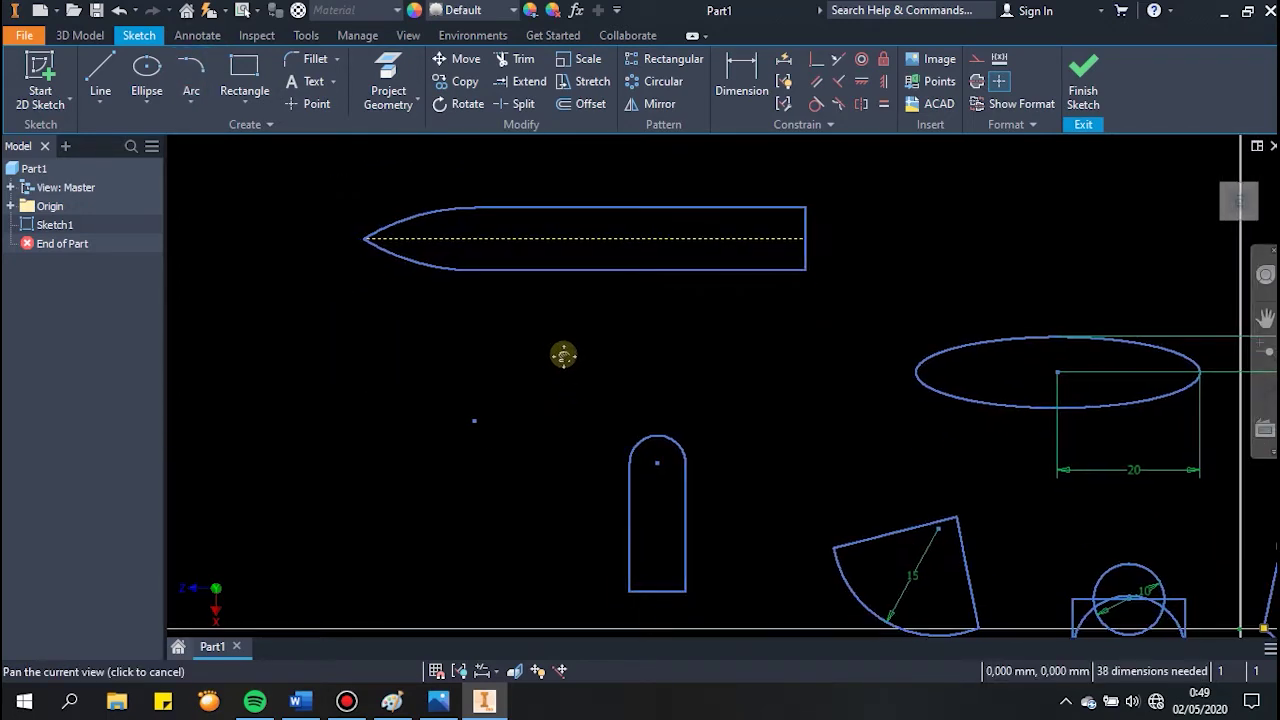
Step: Switch the arc tool to Center Point Arc and pan to empty space
left_click(201, 108)
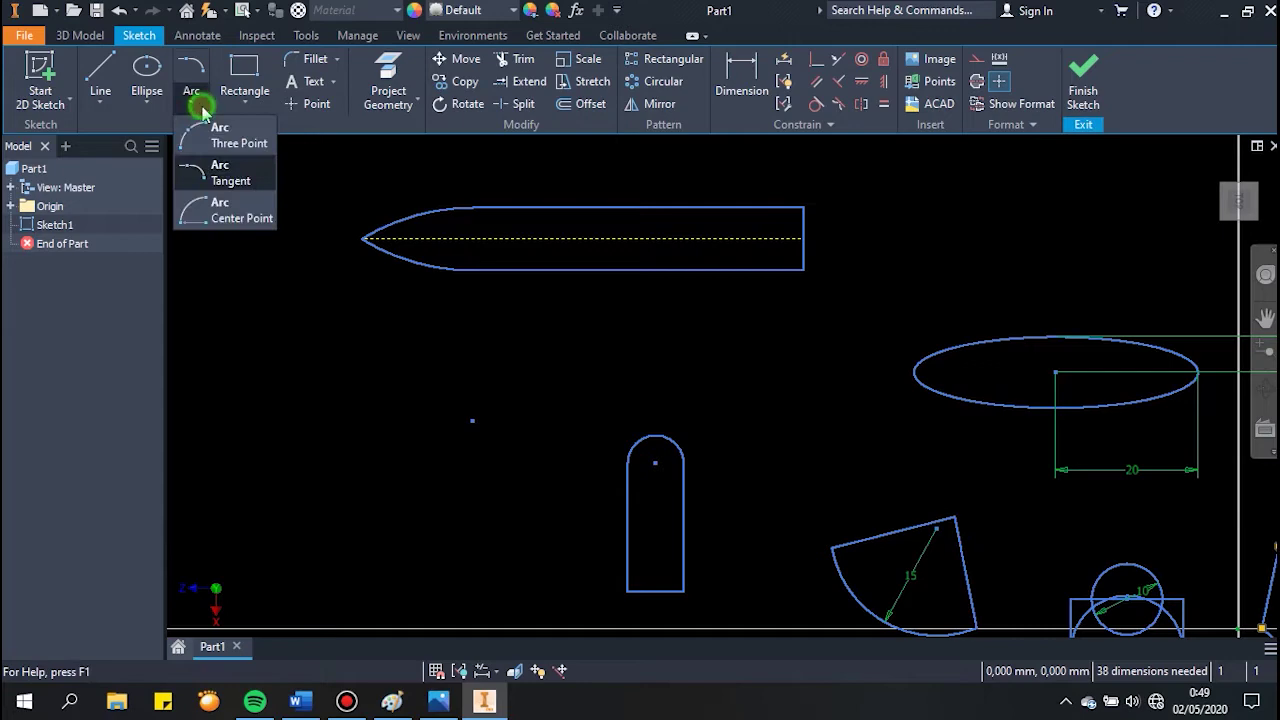
left_click(250, 227)
mouse_move(374, 343)
middle_mouse_down()
mouse_move(486, 206)
mouse_move(592, 289)
mouse_move(508, 288)
mouse_move(465, 270)
mouse_move(446, 211)
mouse_move(565, 339)
mouse_move(451, 251)
mouse_move(541, 268)
mouse_move(540, 297)
middle_mouse_up()
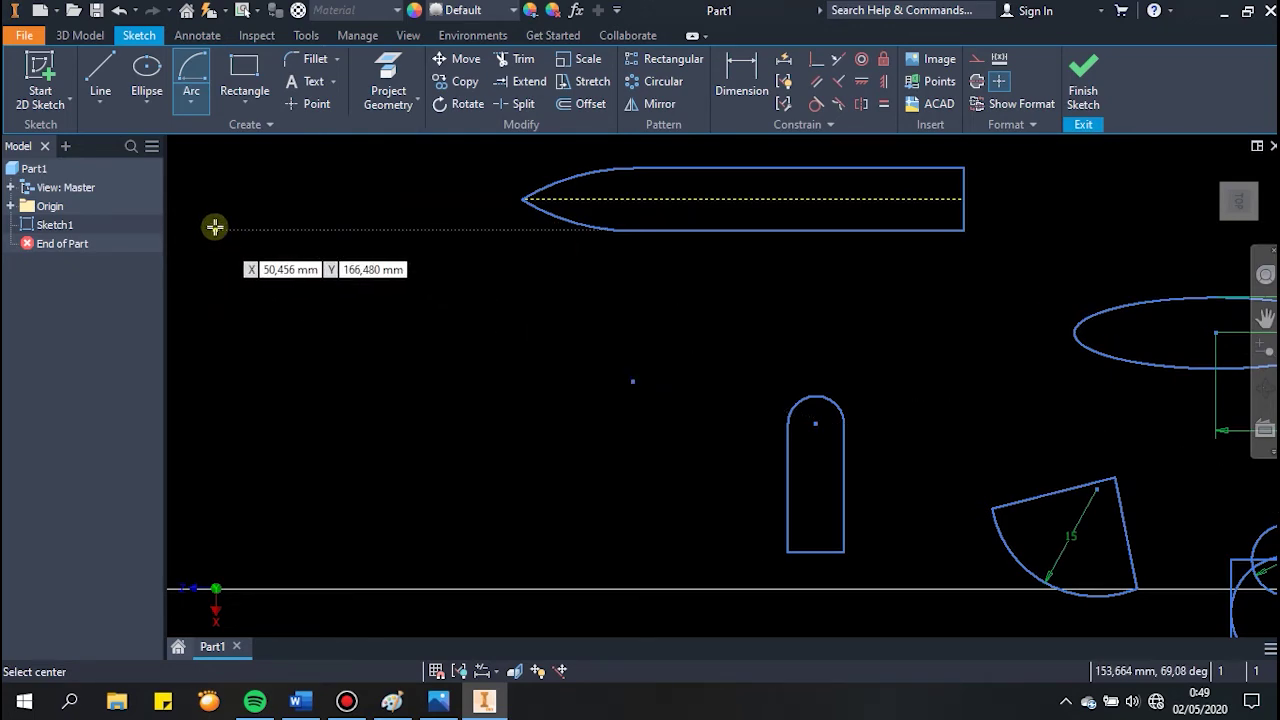
middle_click_drag(451, 357, 455, 252)
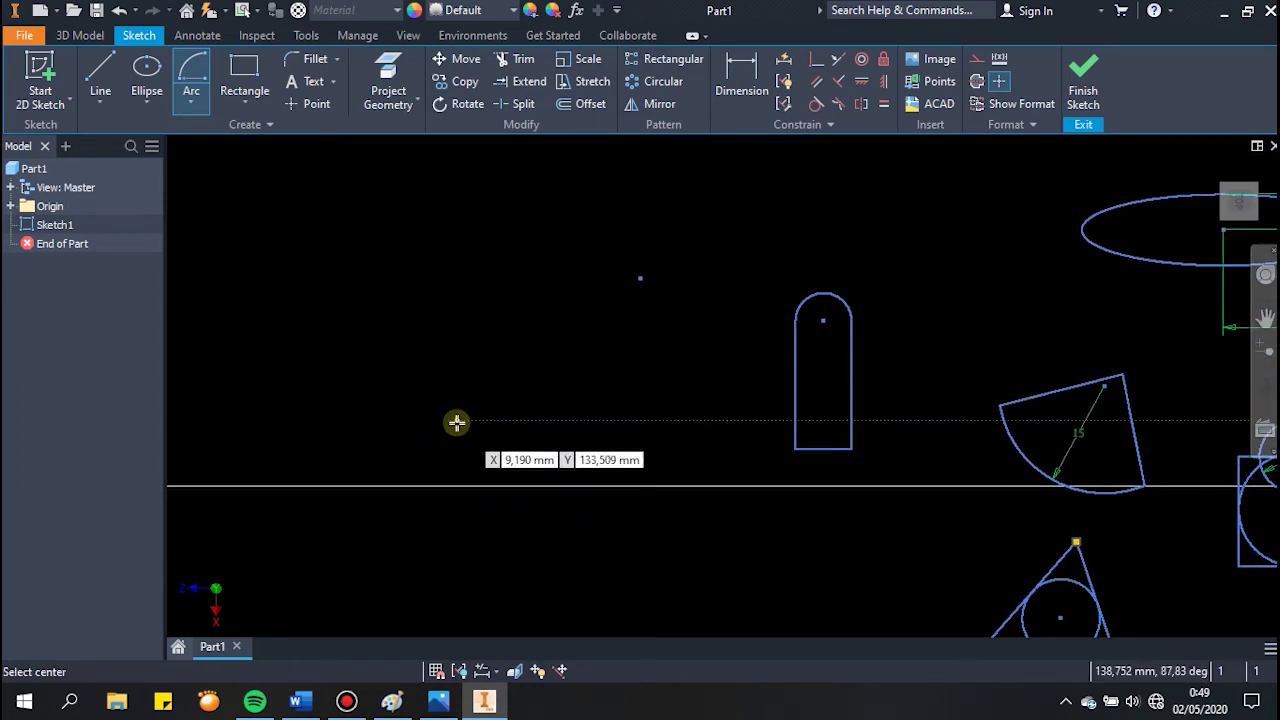
left_click(191, 101)
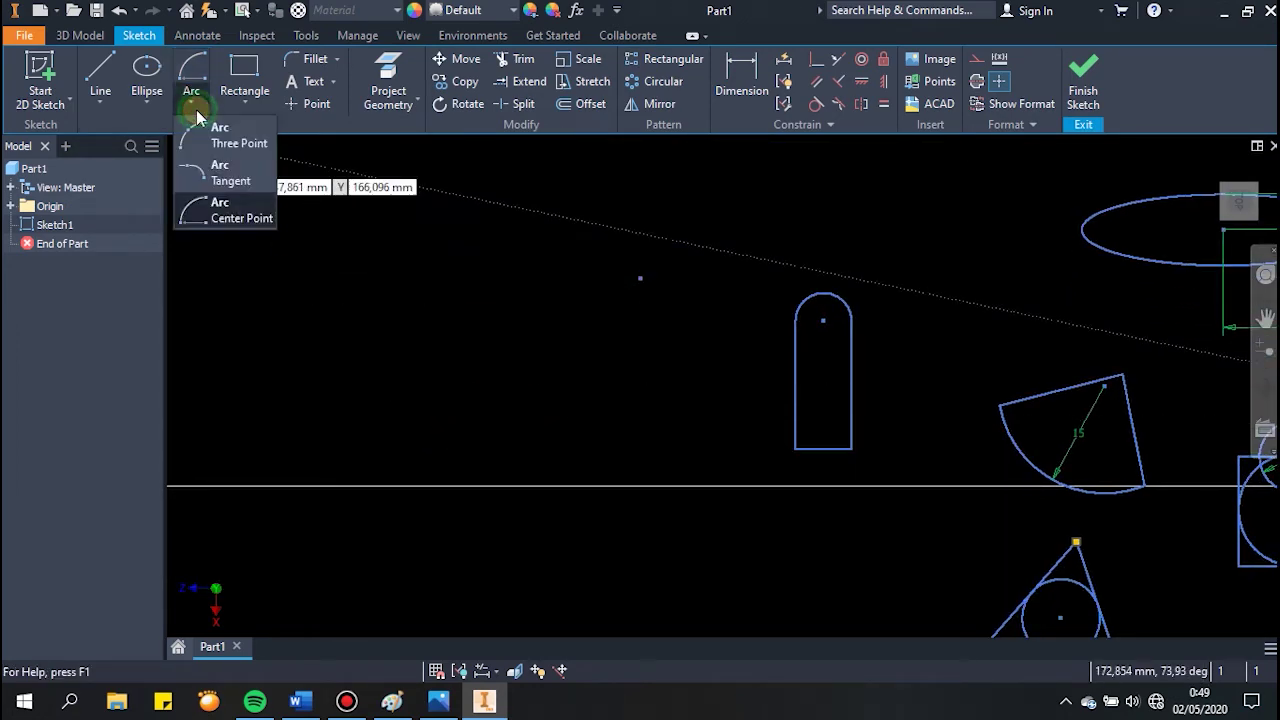
left_click(222, 212)
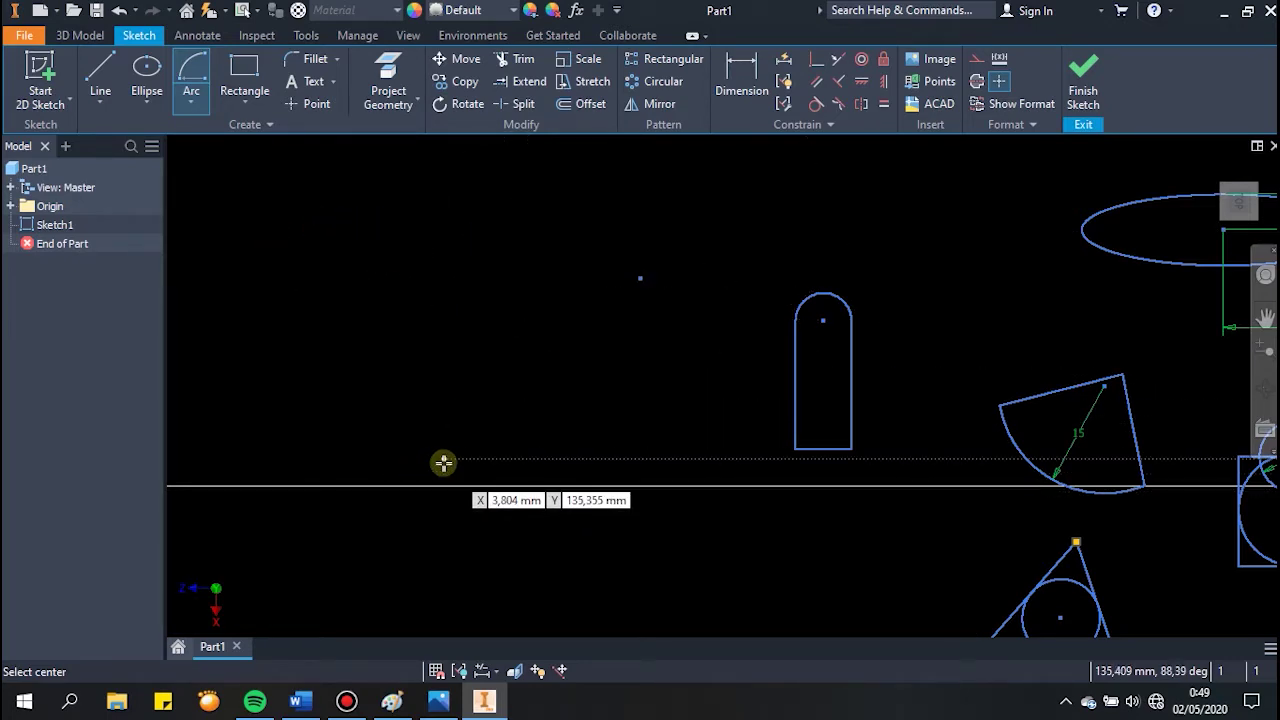
Step: Draw a centre-point arc of radius 90 sweeping 45 degrees left of the slot
left_click(465, 452)
type("90")
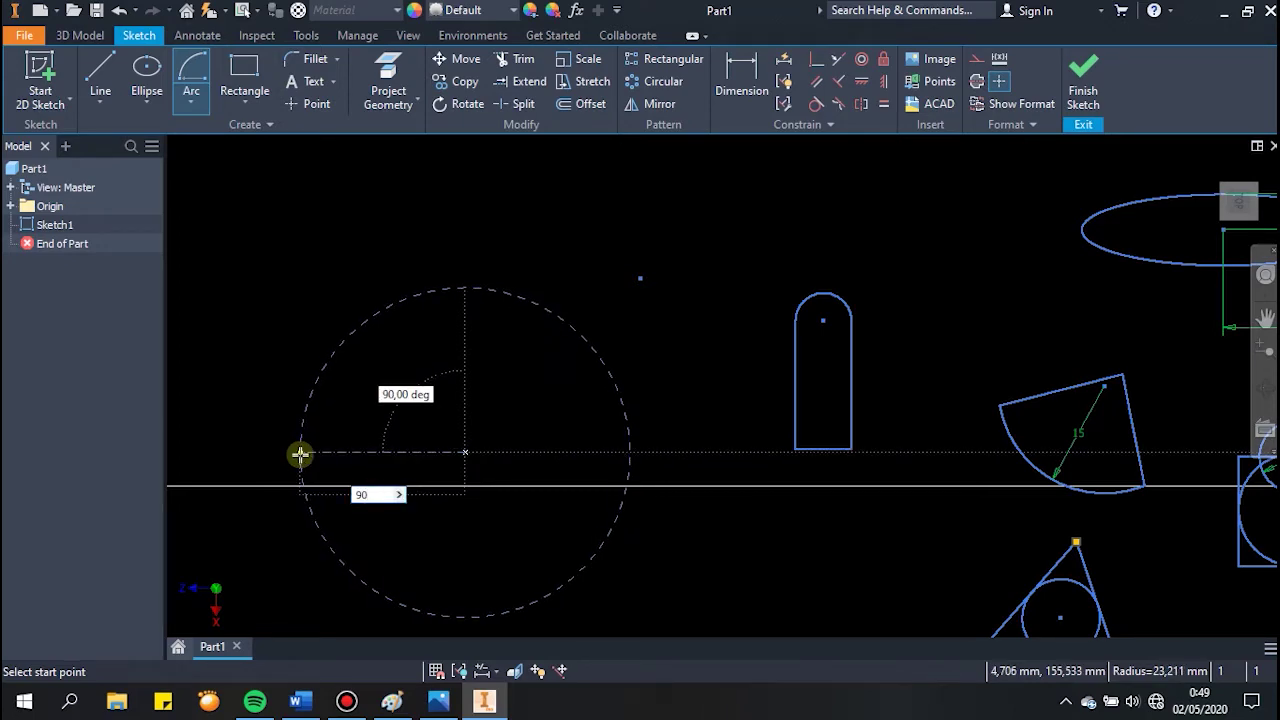
left_click(300, 454)
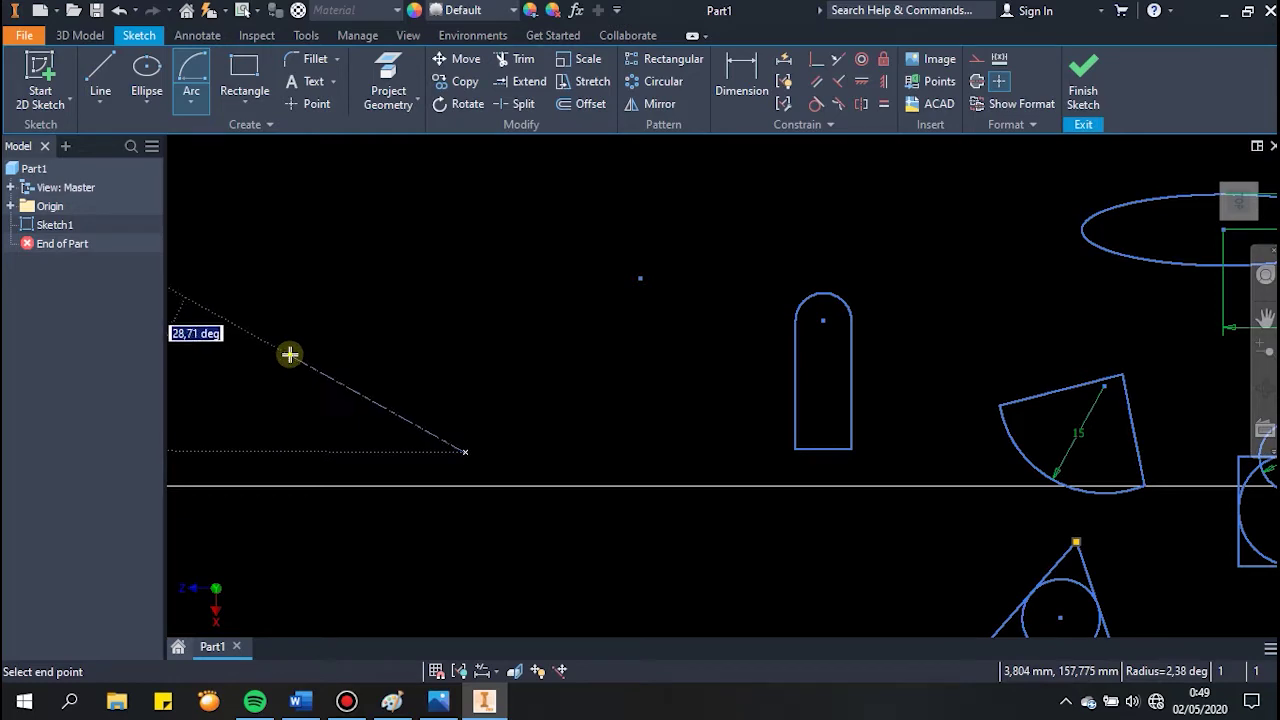
scroll(290, 353, "down", 2)
middle_click_drag(290, 353, 569, 457)
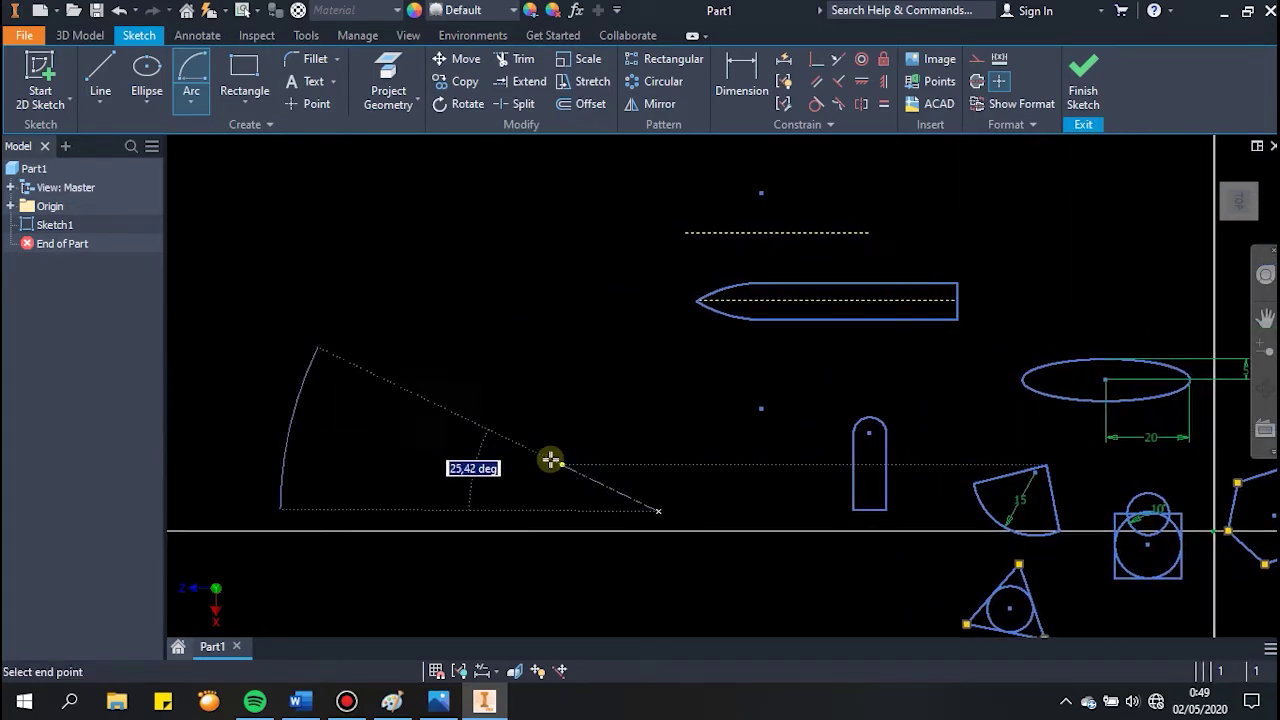
scroll(505, 441, "down", 2)
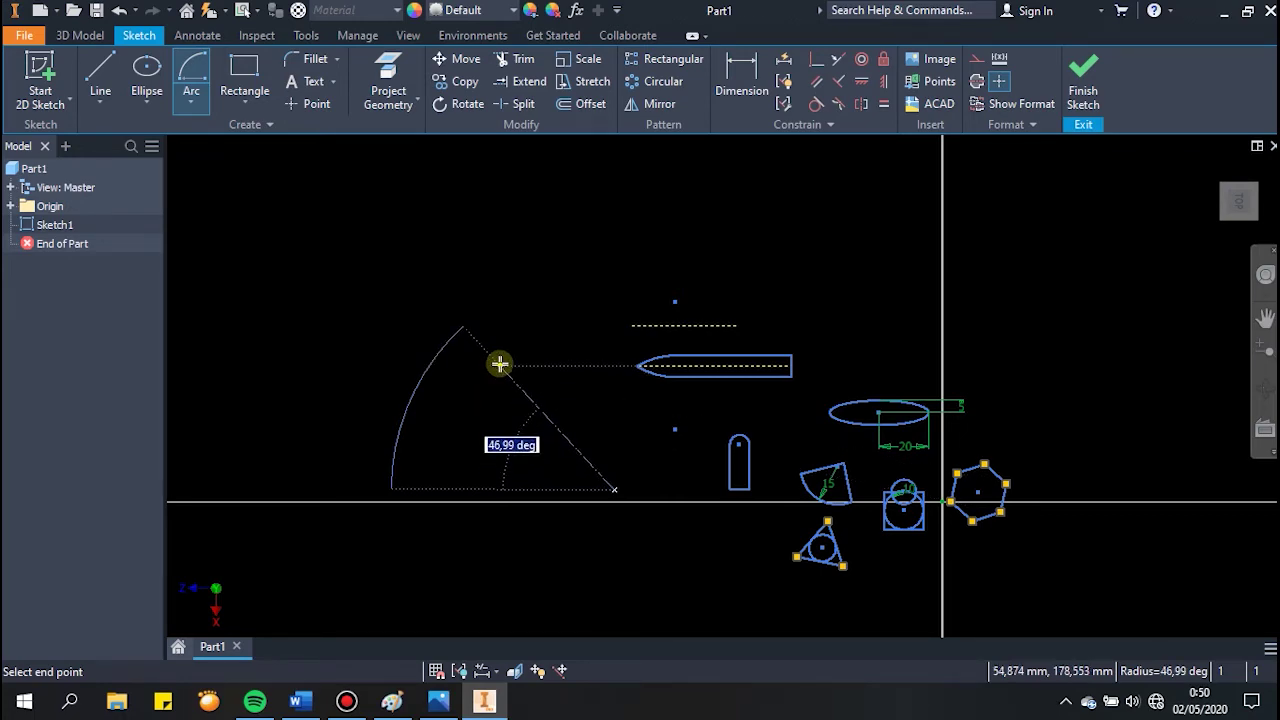
key("Return")
key("Escape")
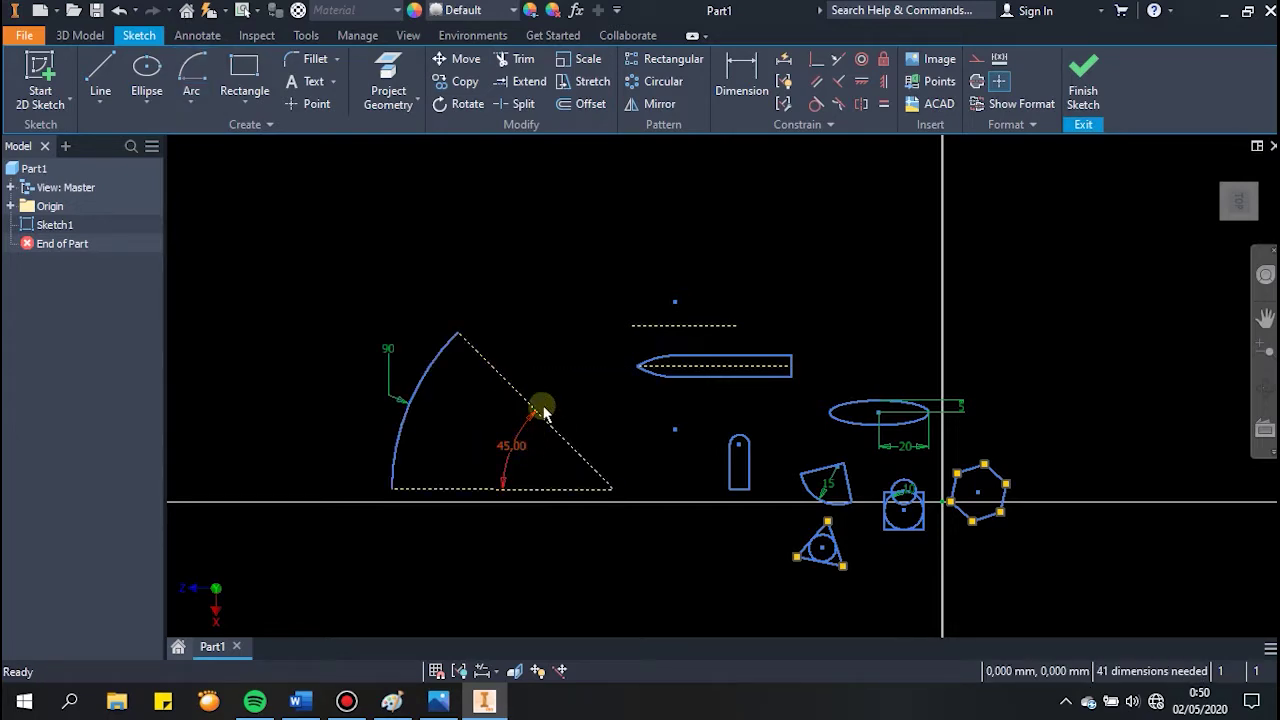
Step: Delete the dashed slanted line together with its 45° angle dimension
left_click_drag(568, 351, 512, 448)
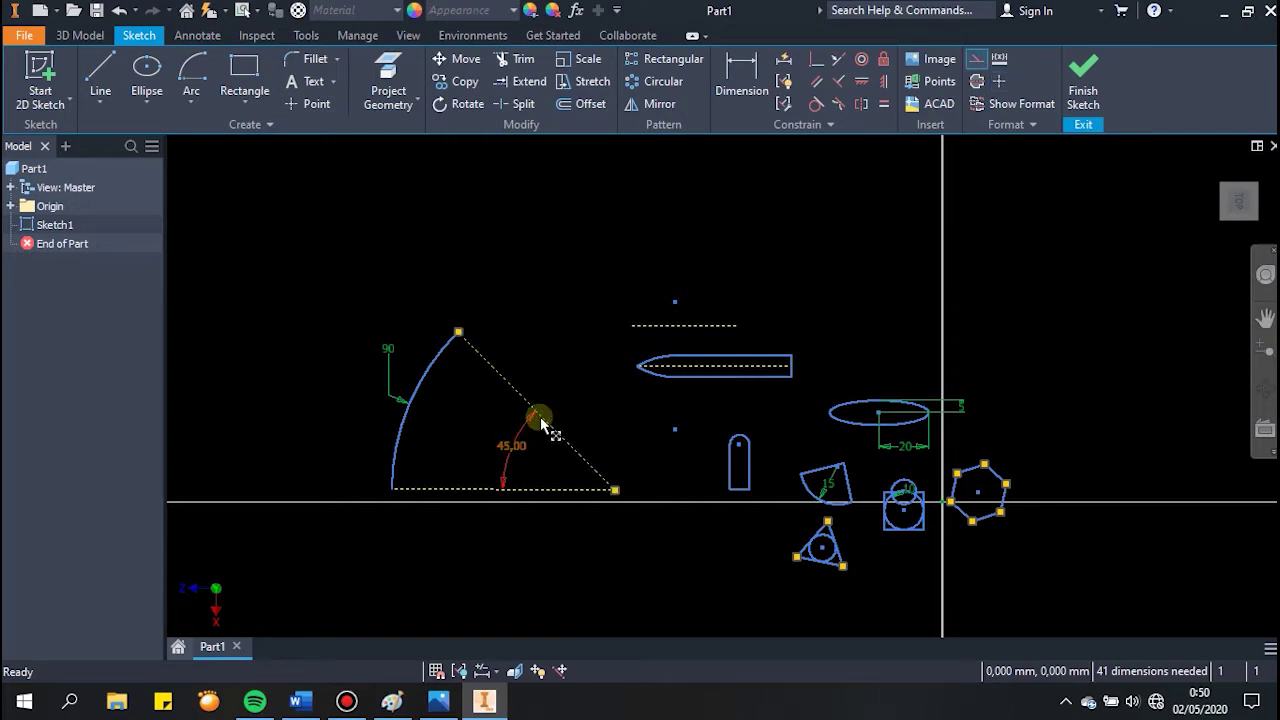
key("Delete")
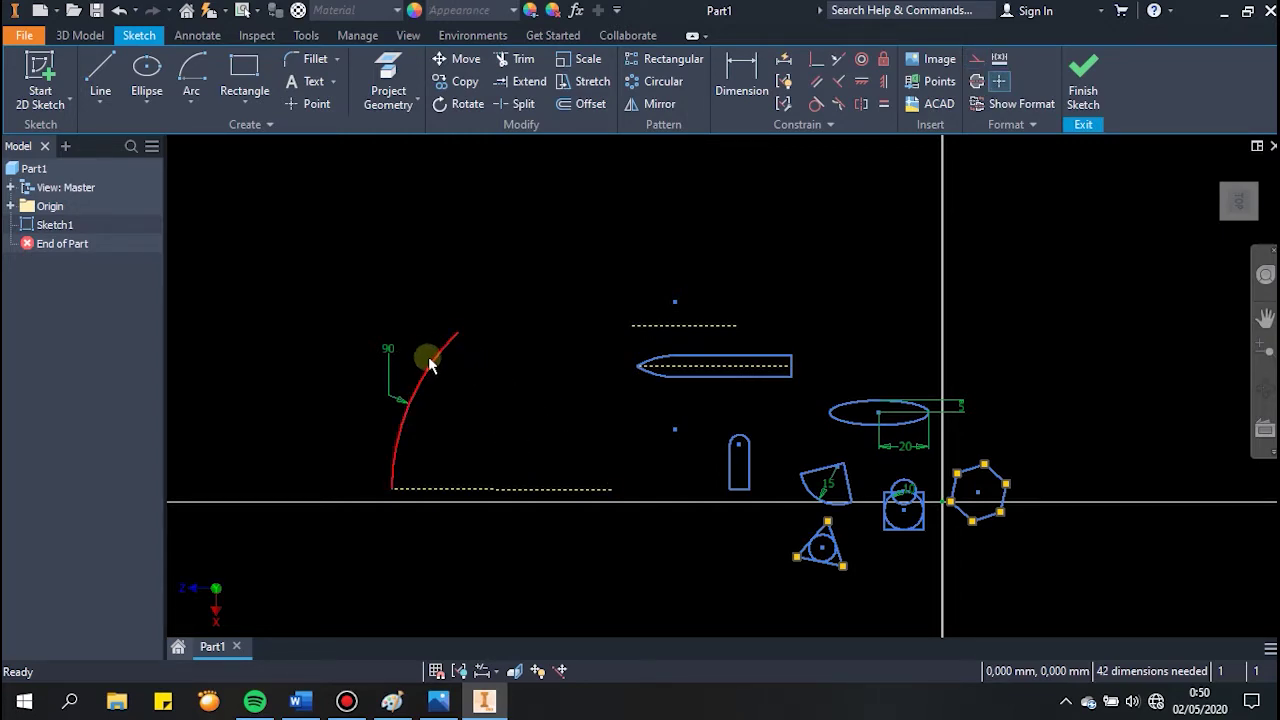
key("ctrl+z")
key("Delete")
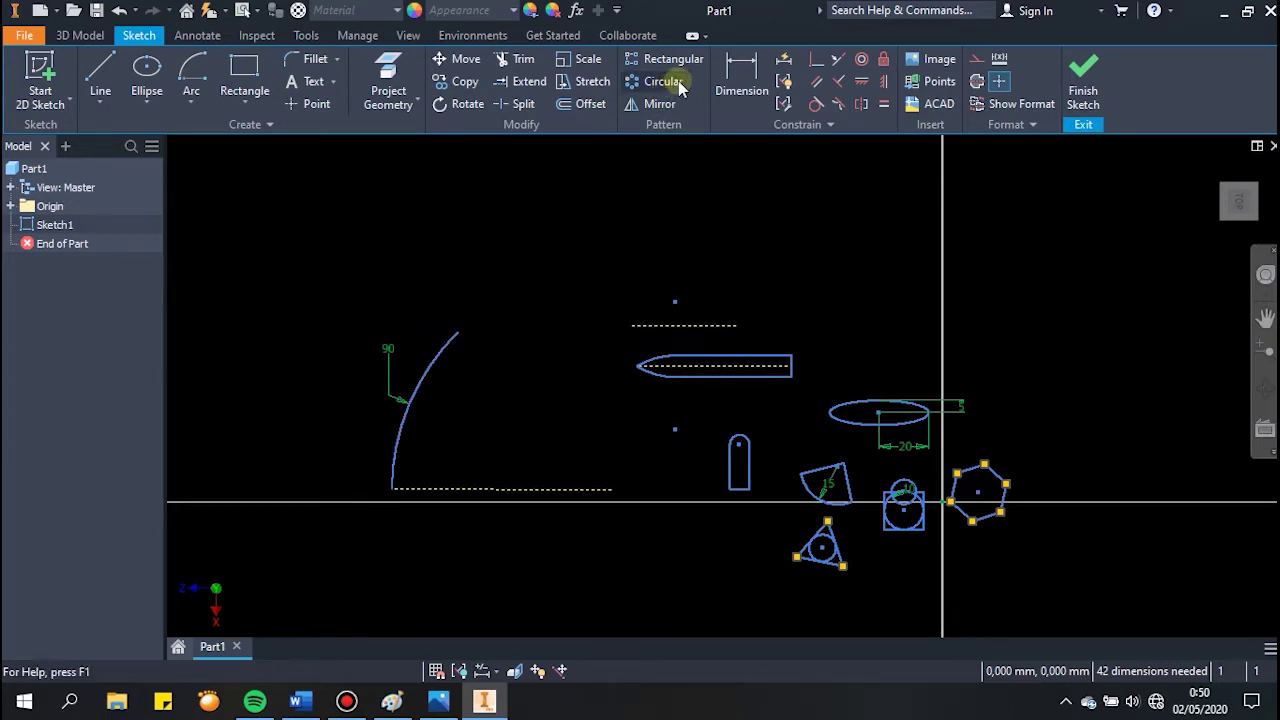
Step: Give the arc an arc-length dimension of 70 mm
left_click(737, 70)
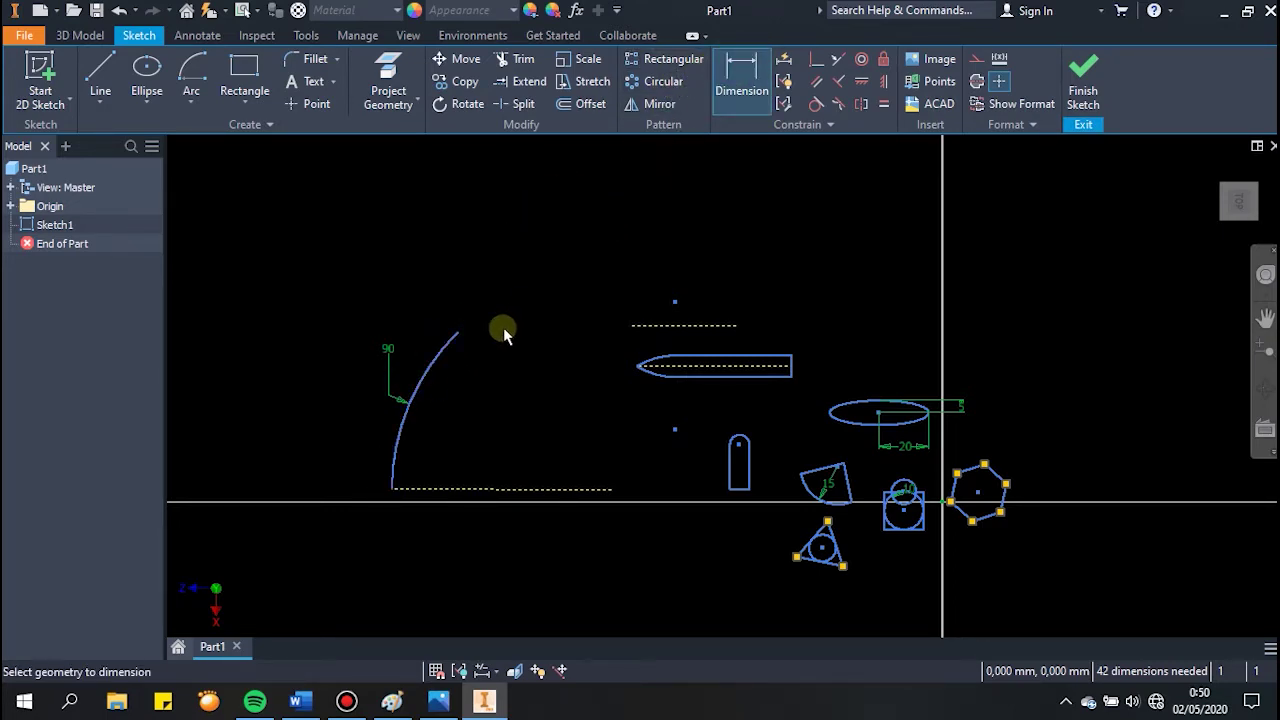
left_click(428, 377)
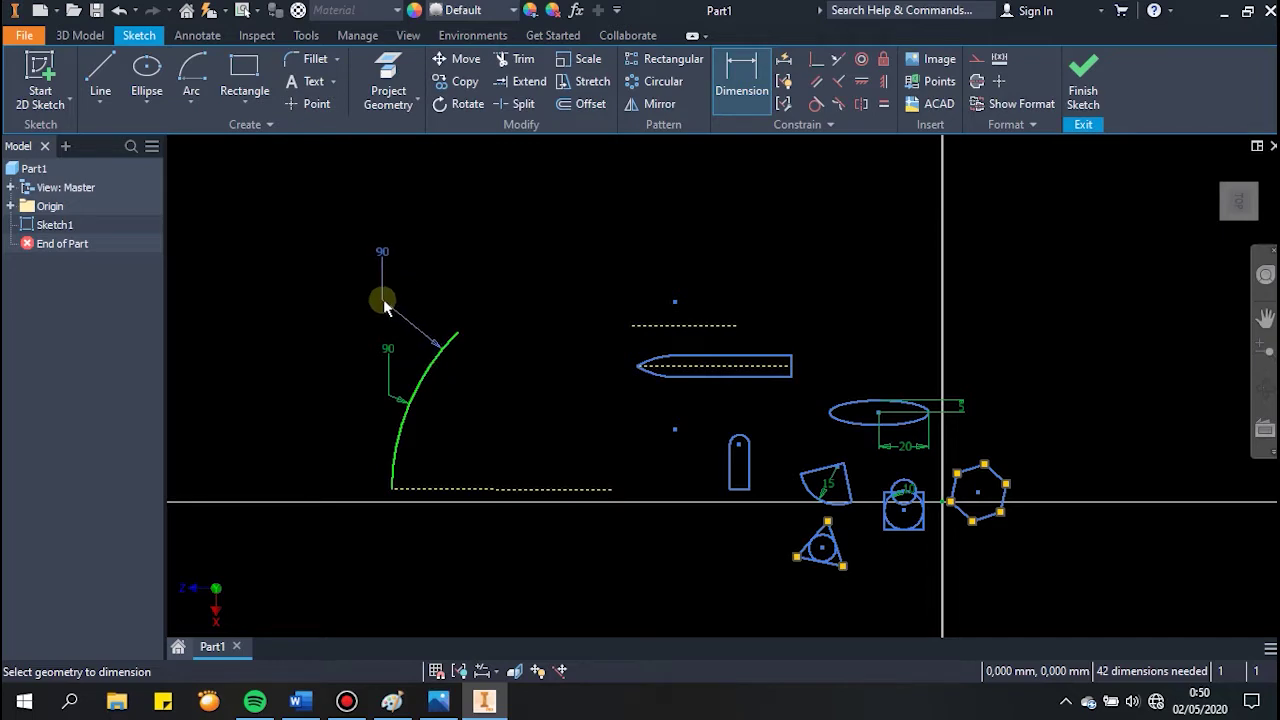
right_click(382, 300)
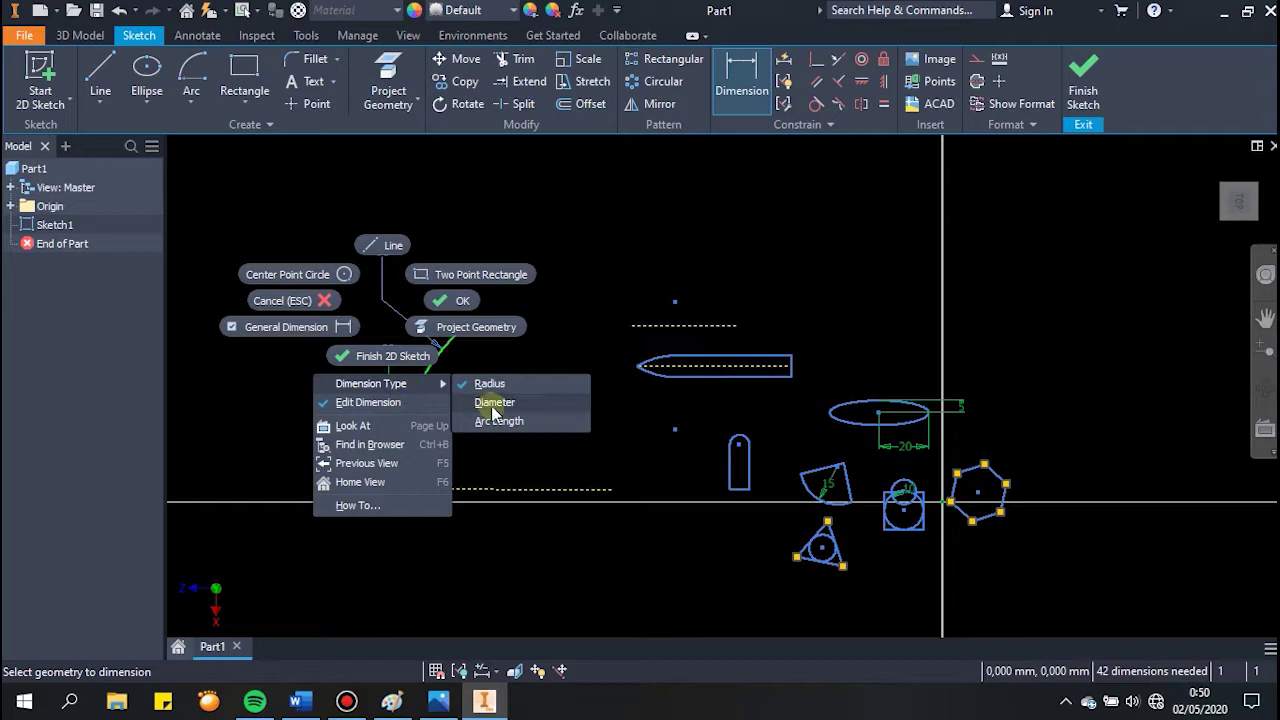
mouse_move(371, 383)
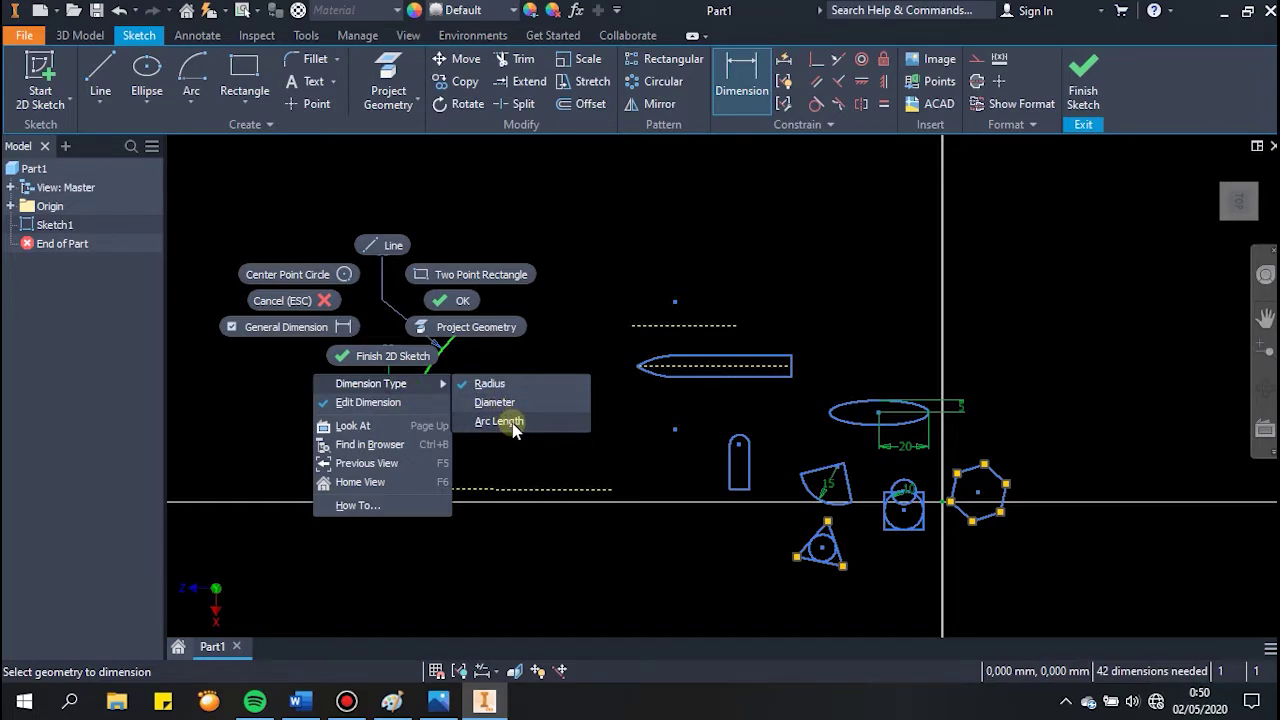
left_click(514, 428)
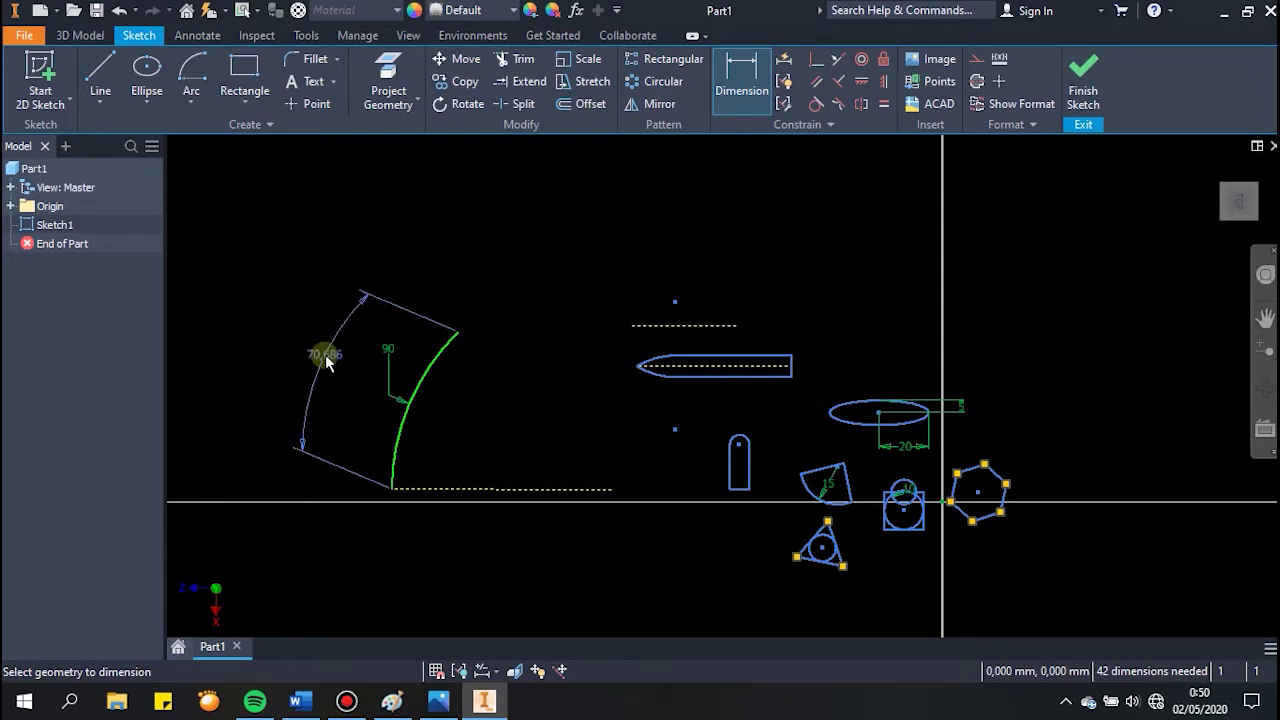
left_click(325, 362)
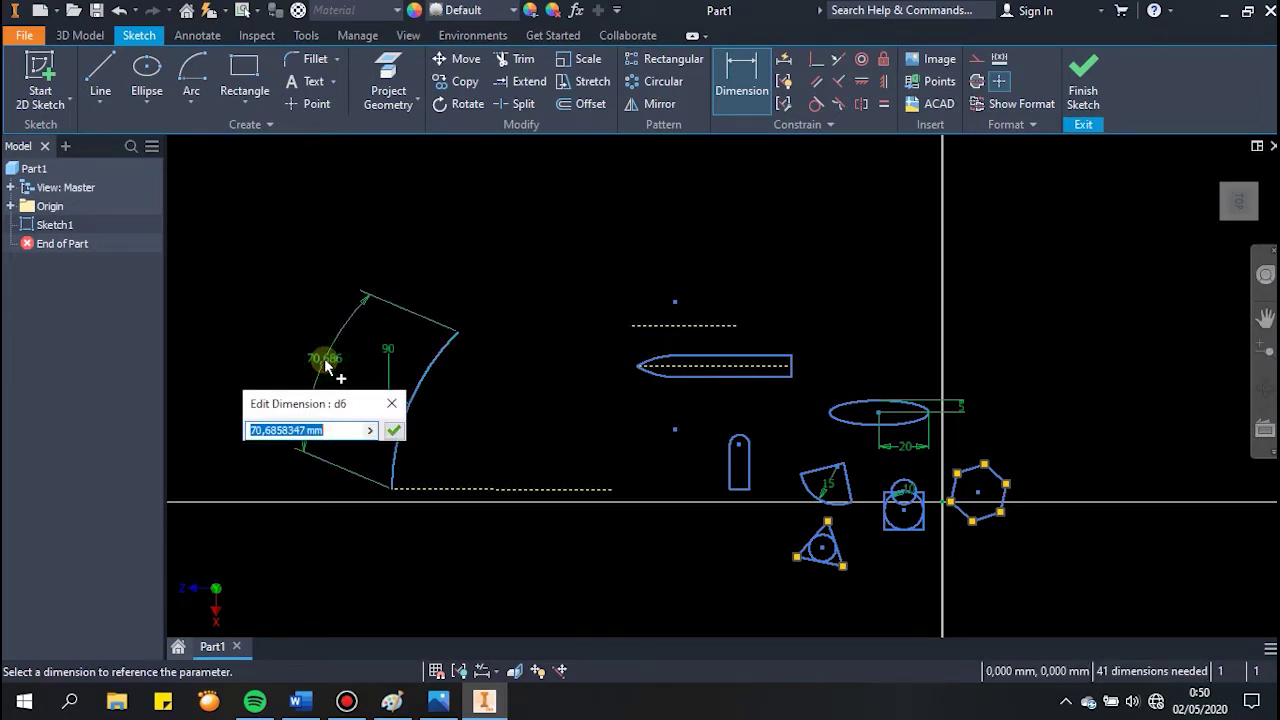
type("70")
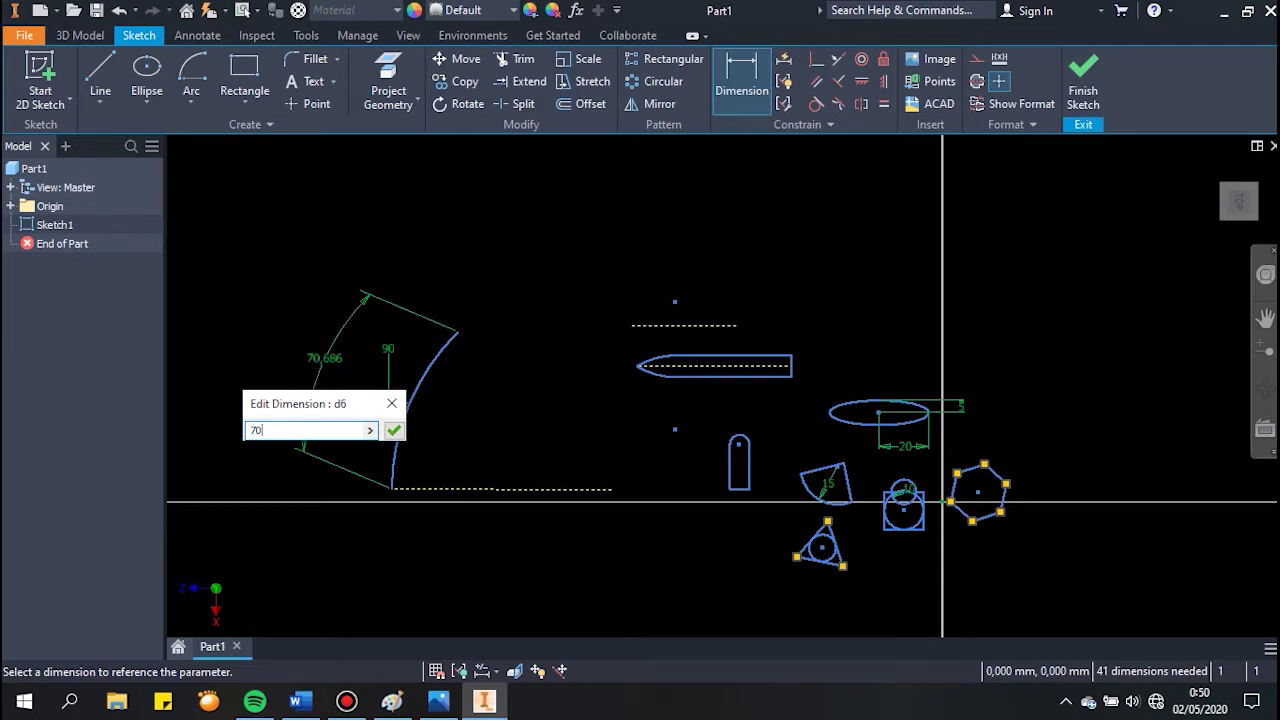
key("Return")
key("Escape")
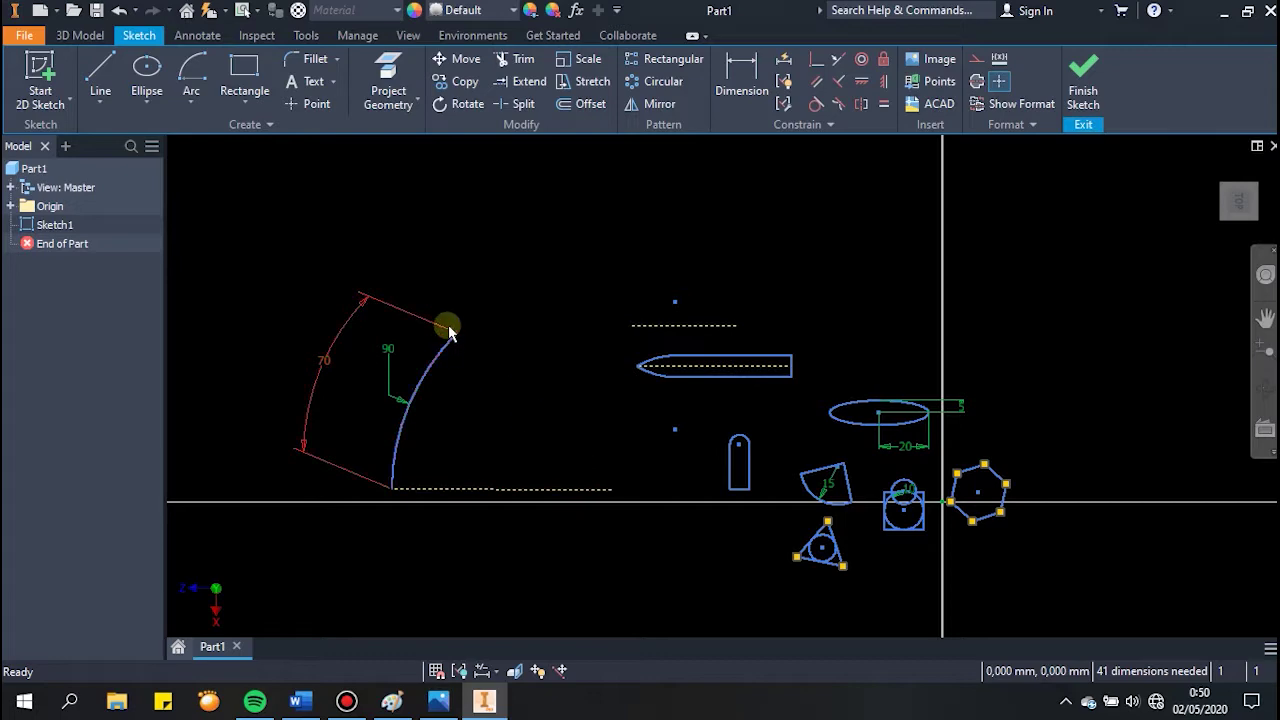
Step: Draw a line from the bottom line's right end to the arc's top end
left_click(100, 75)
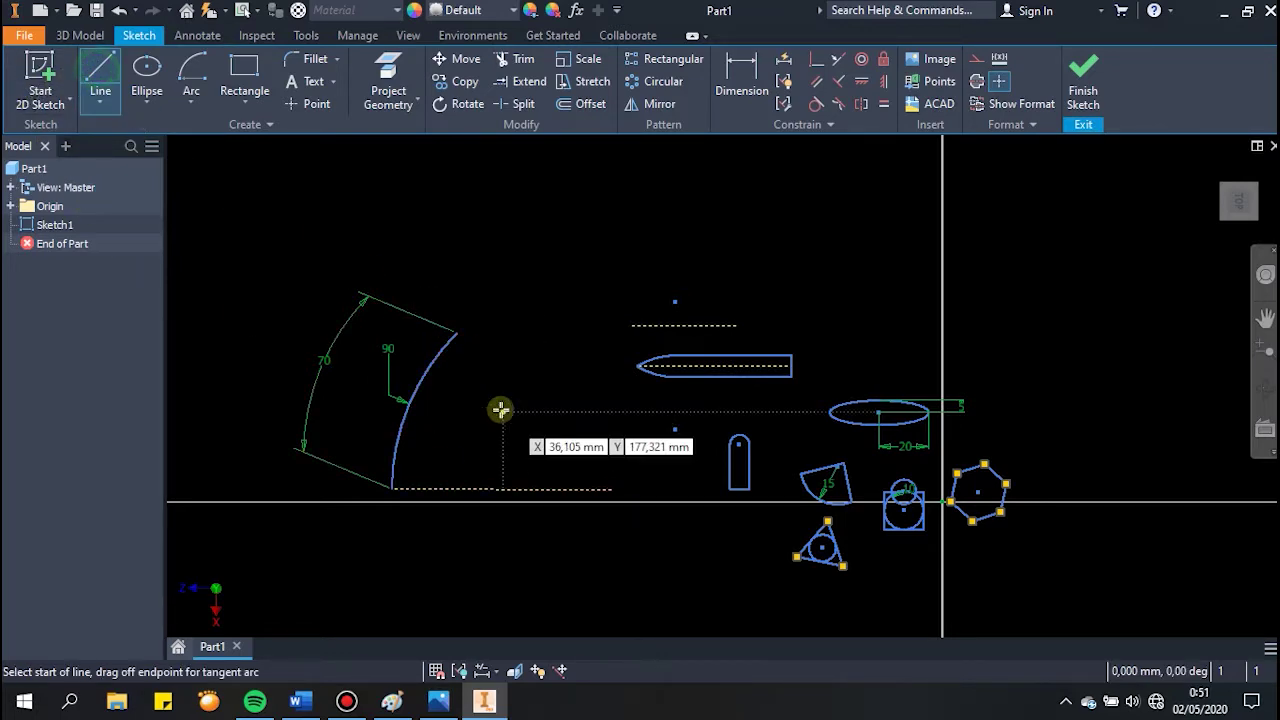
left_click(608, 489)
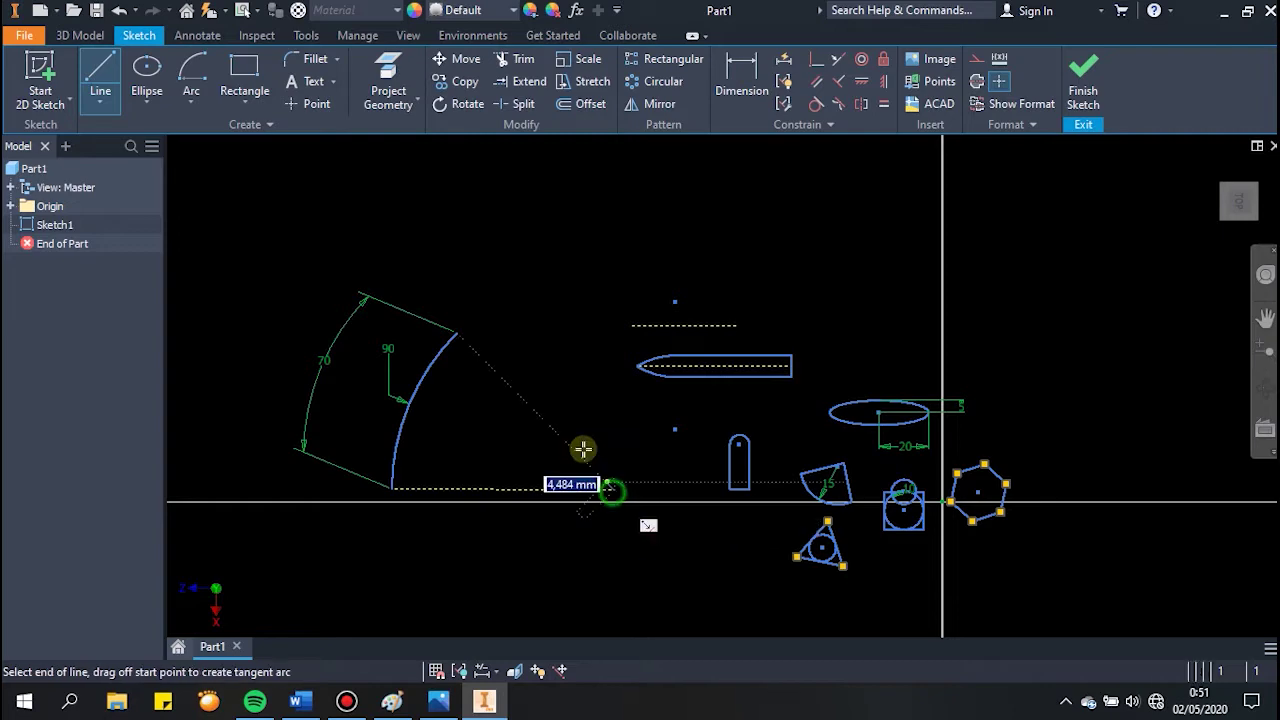
left_click(457, 334)
key("Escape")
Step: Try an angle dimension between the bottom line and the new slanted line, cancelling it twice
key("d")
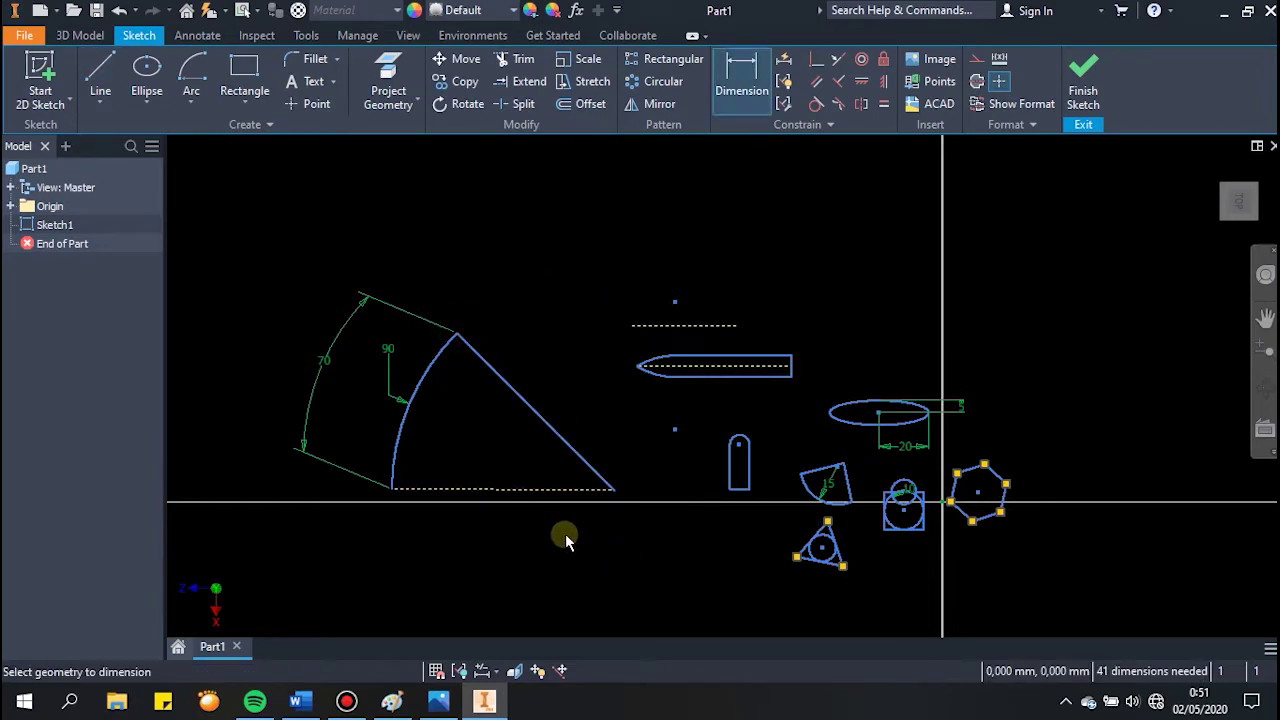
left_click(544, 488)
left_click(565, 443)
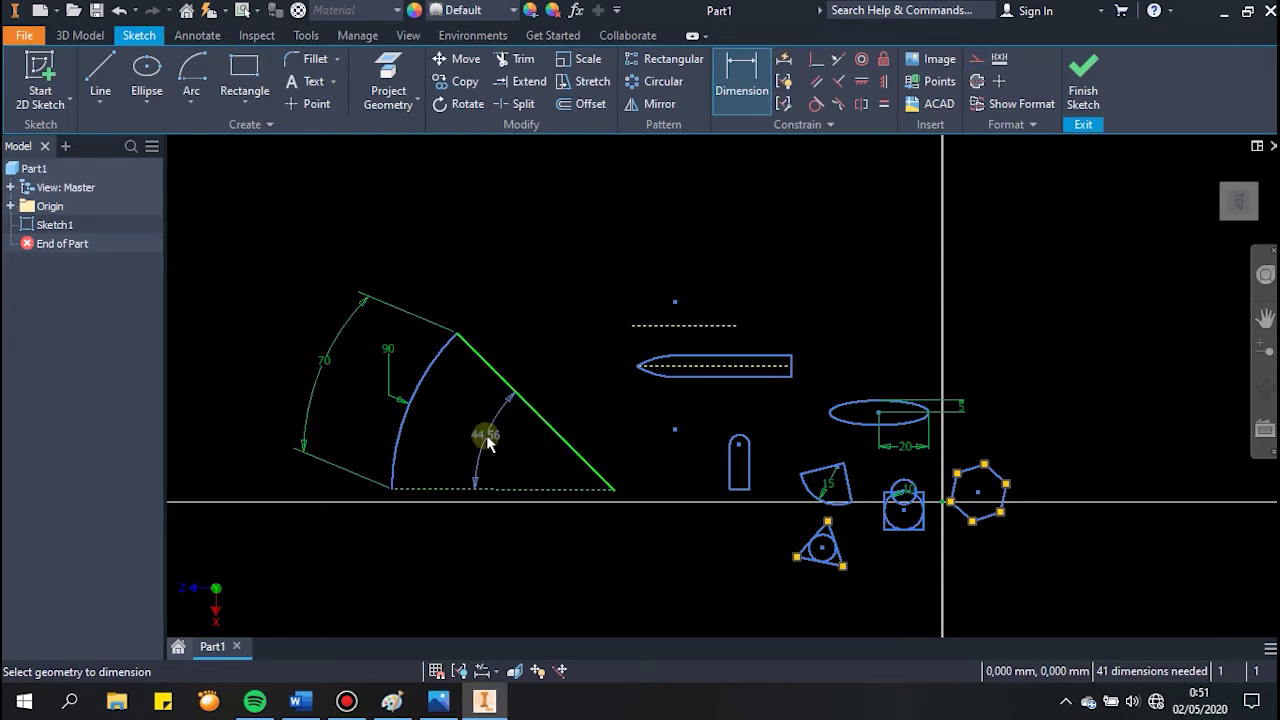
key("Escape")
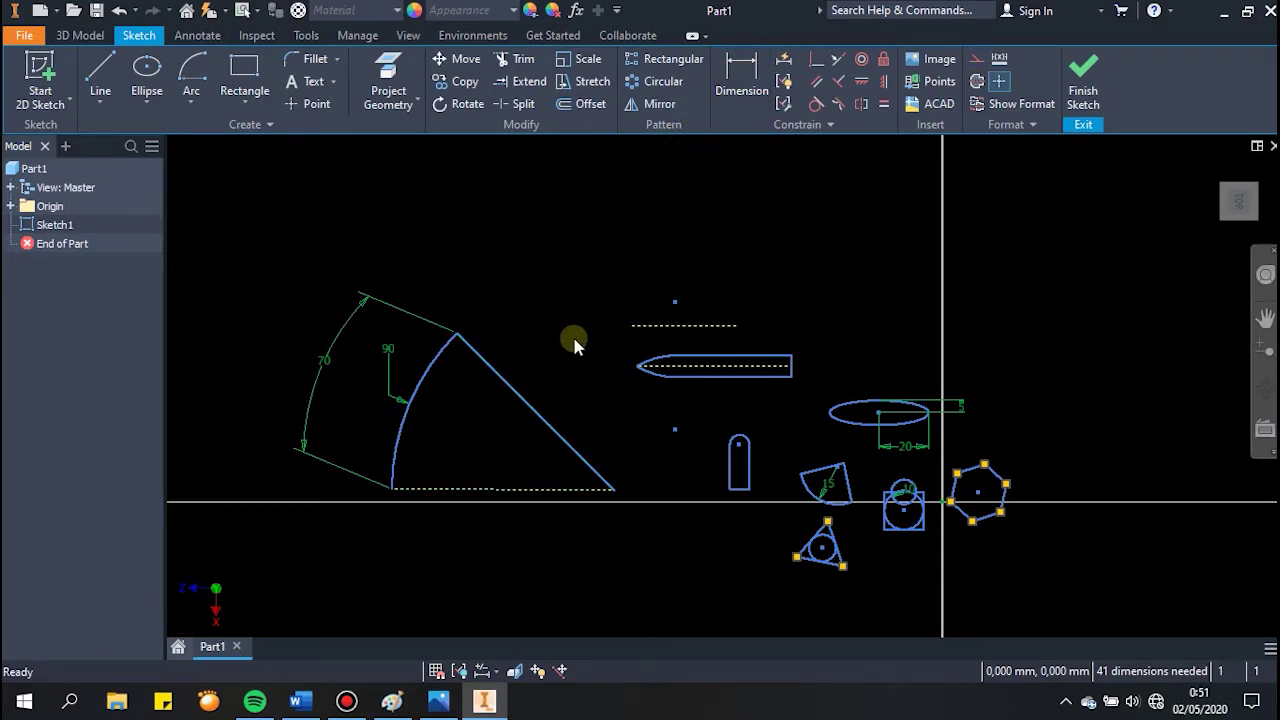
key("d")
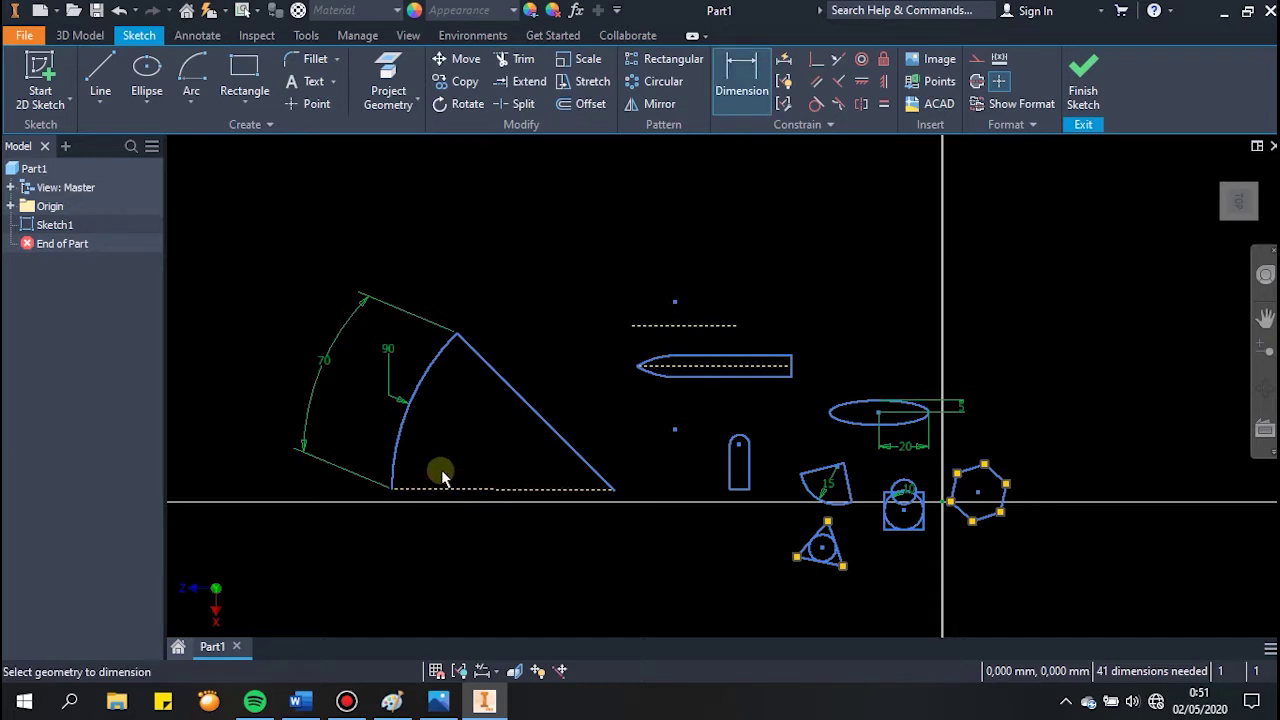
left_click(492, 482)
left_click(526, 420)
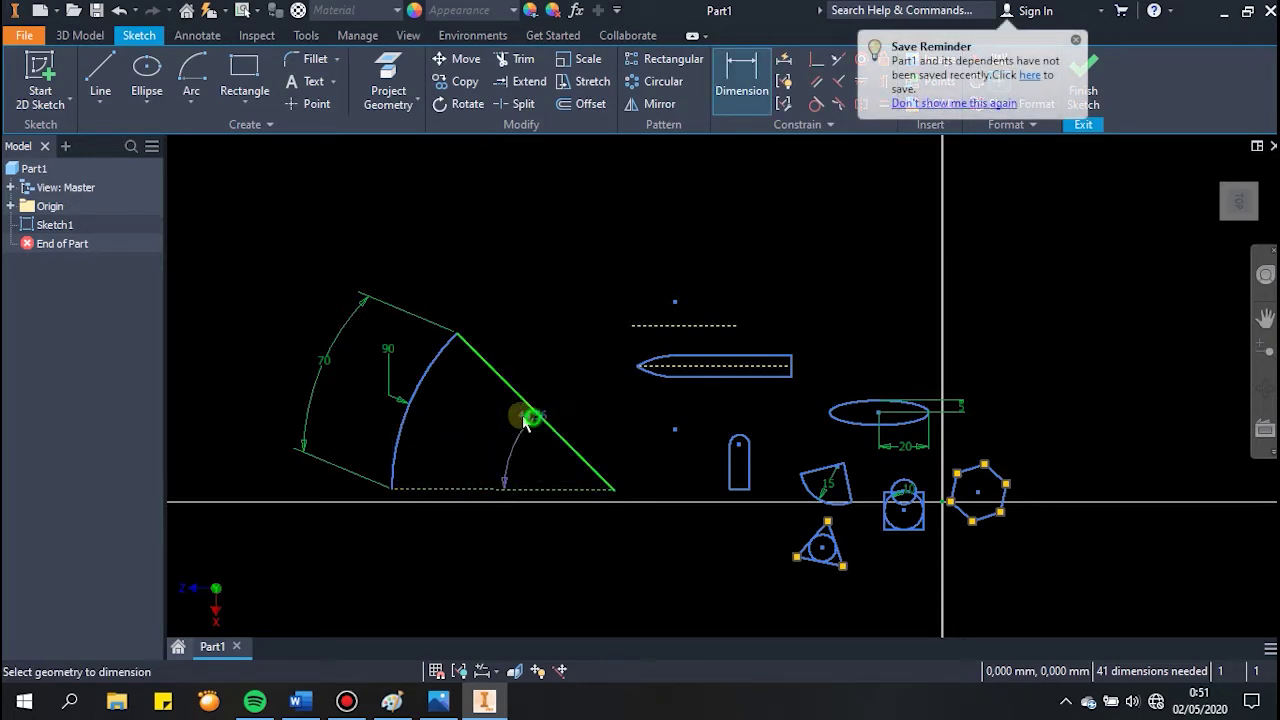
key("Escape")
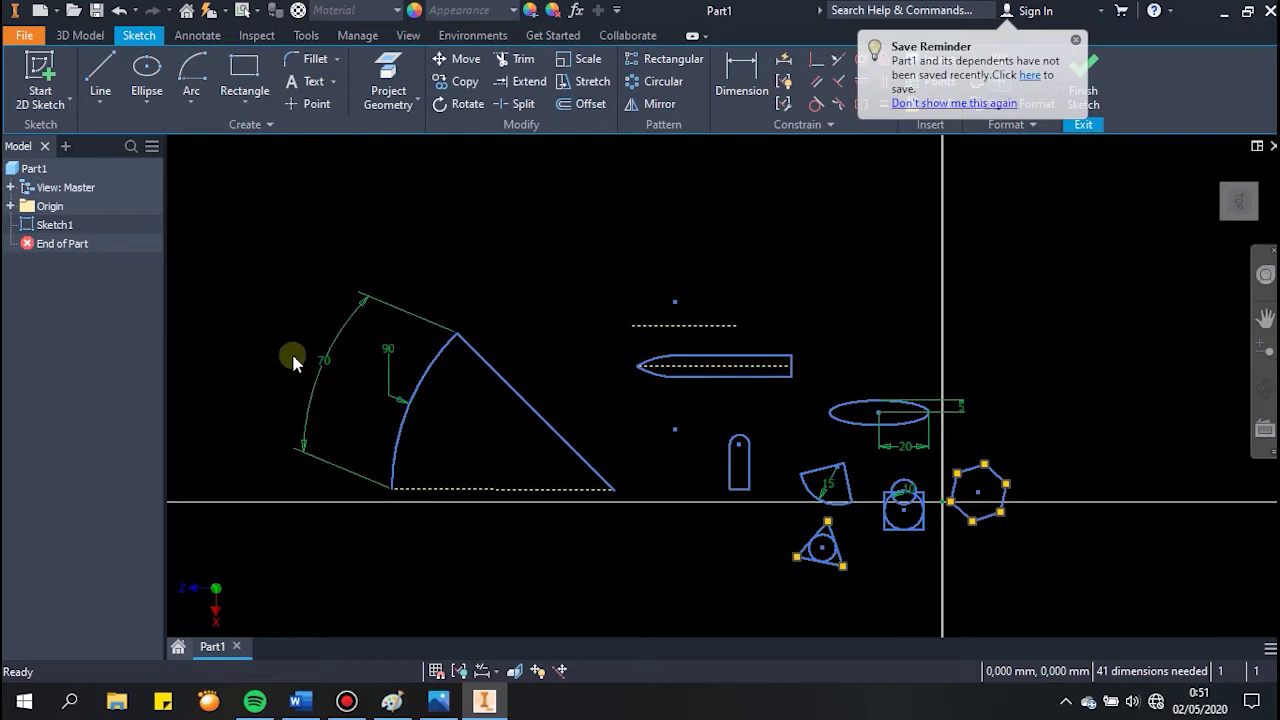
Step: Pick the Two Point Rectangle tool, discarding an accidentally started rectangle
left_click(193, 92)
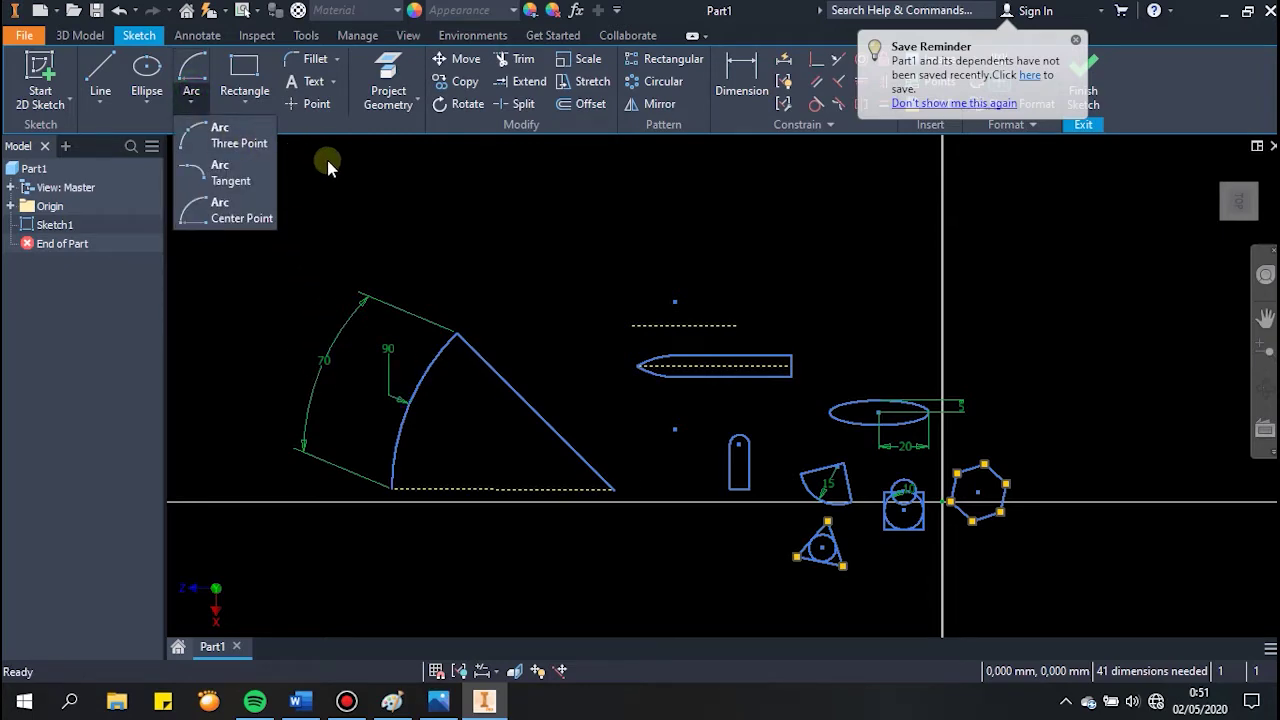
left_click(348, 172)
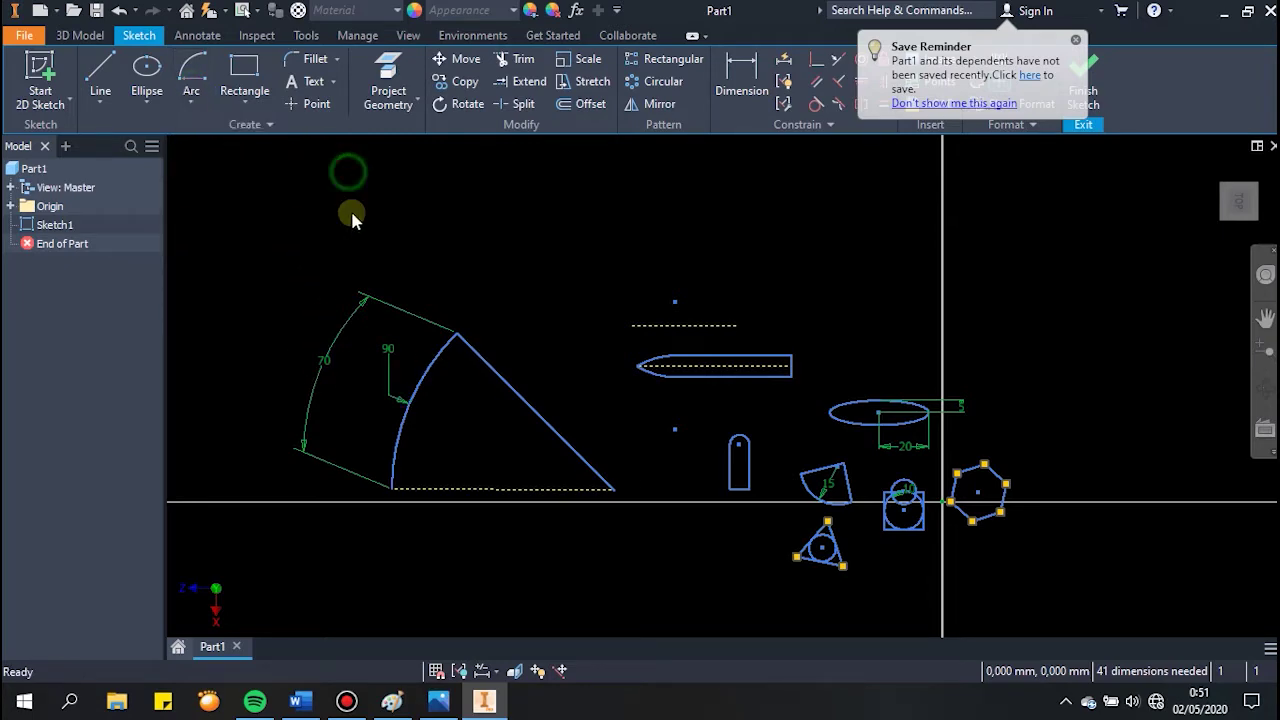
left_click(242, 111)
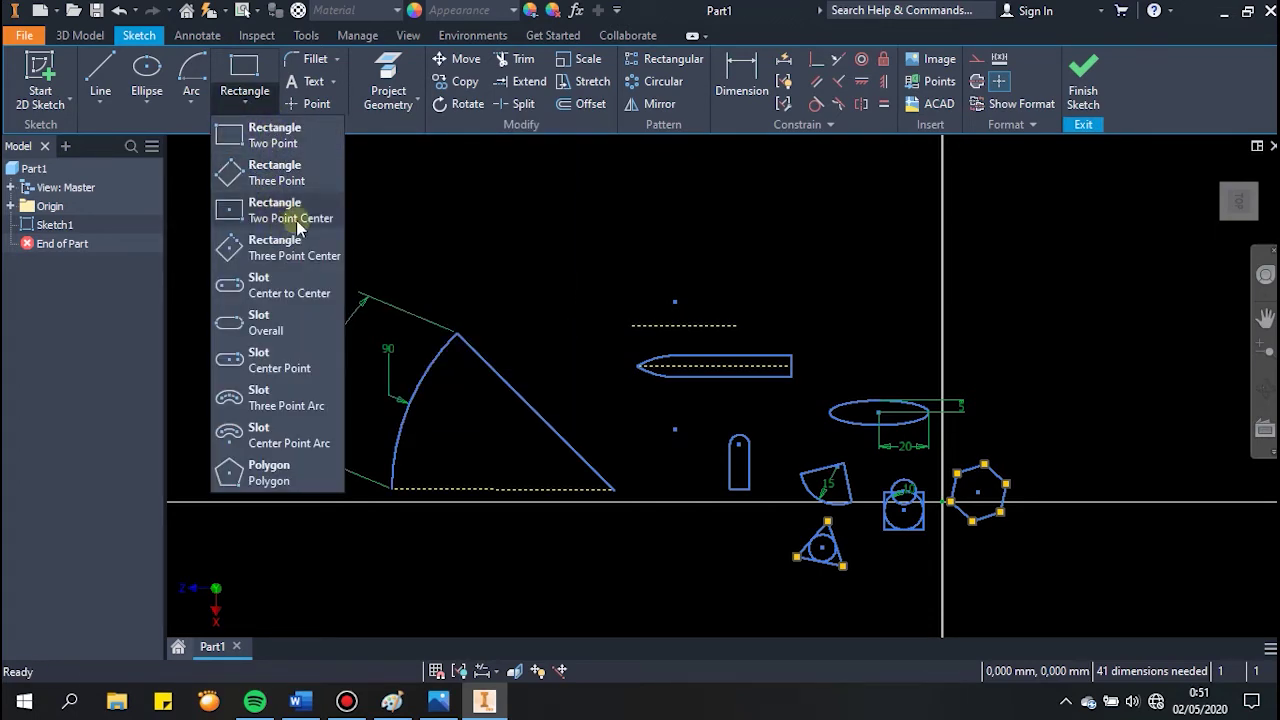
left_click(272, 133)
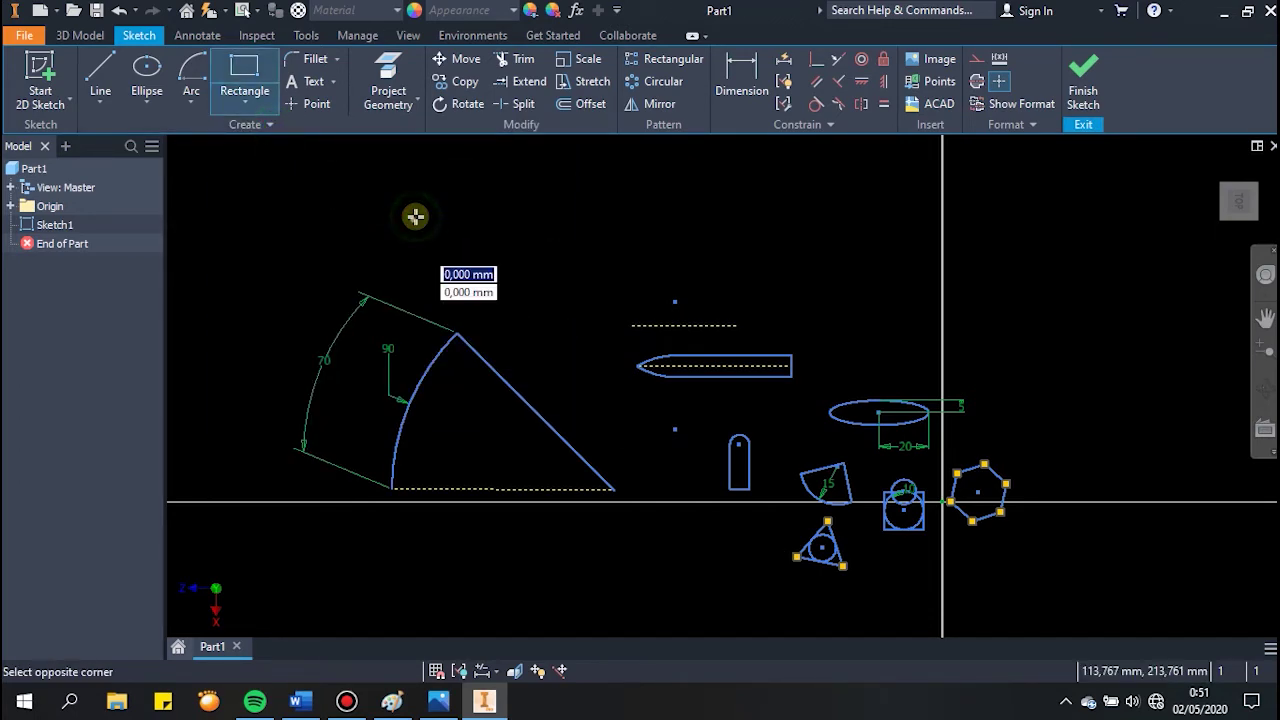
left_click(250, 58)
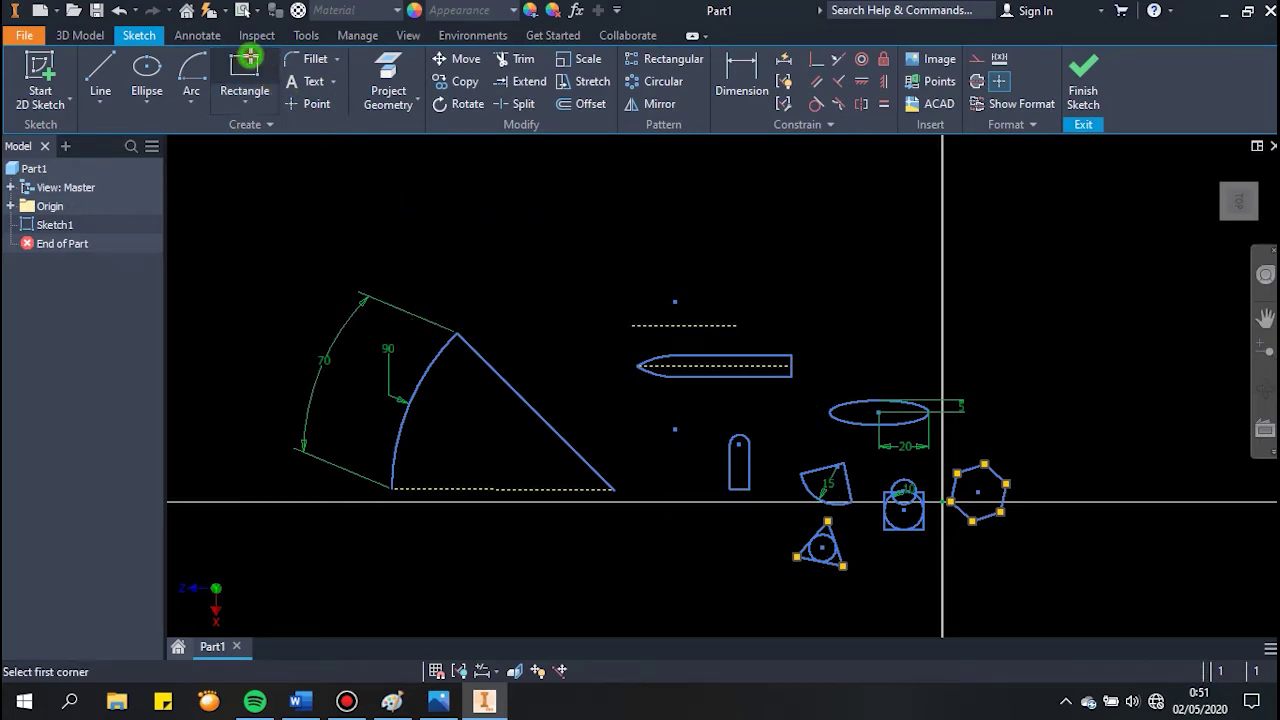
Step: Draw a 50 by 20 mm rectangle above the wedge
left_click(237, 217)
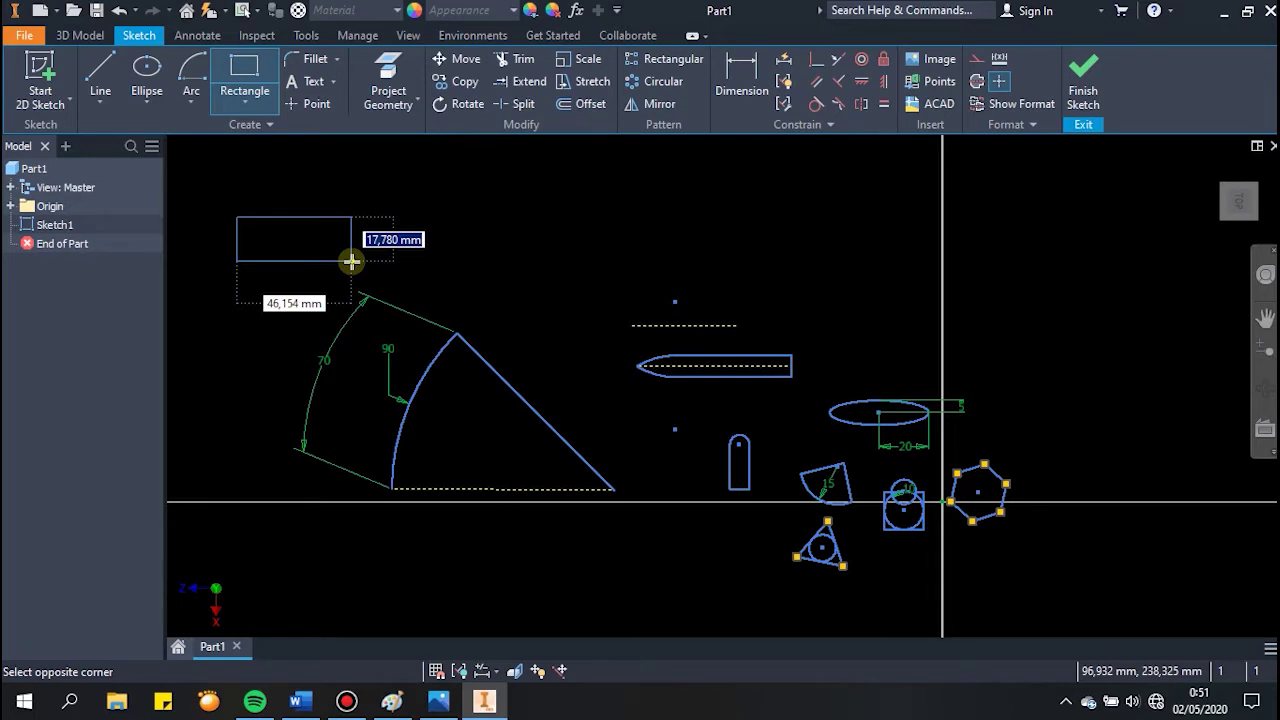
type("20")
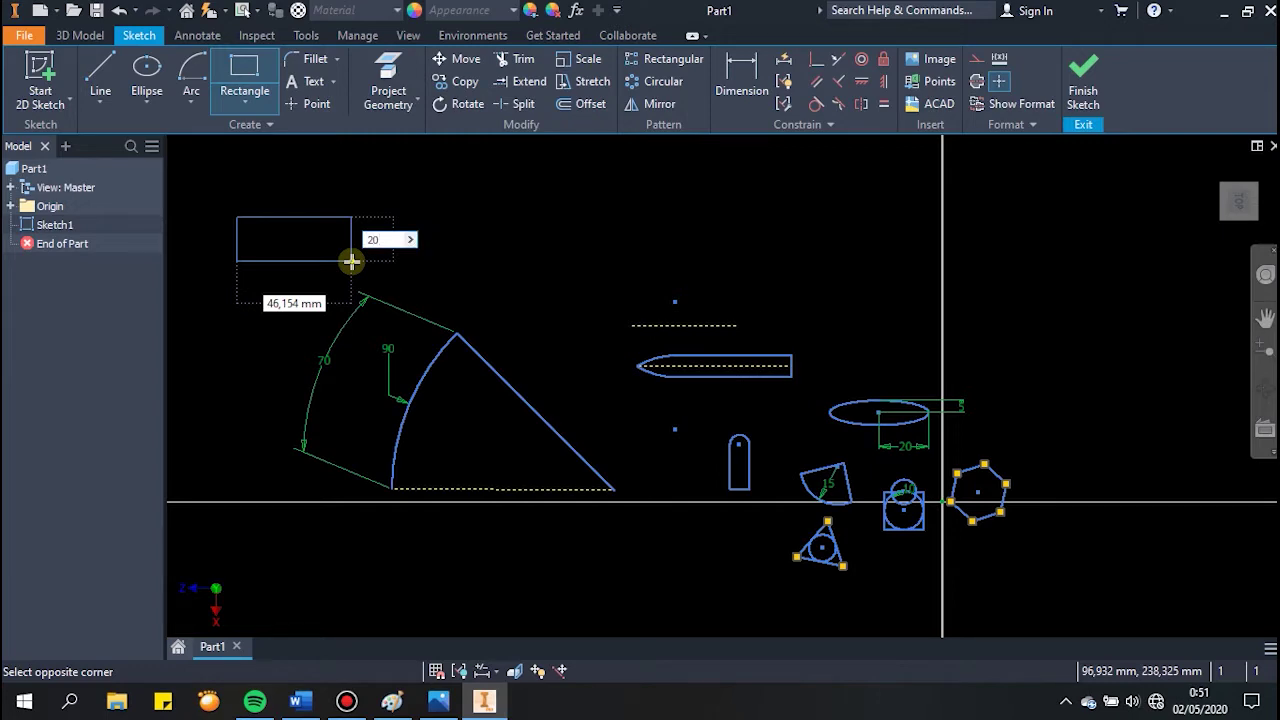
key("Tab")
key("Tab")
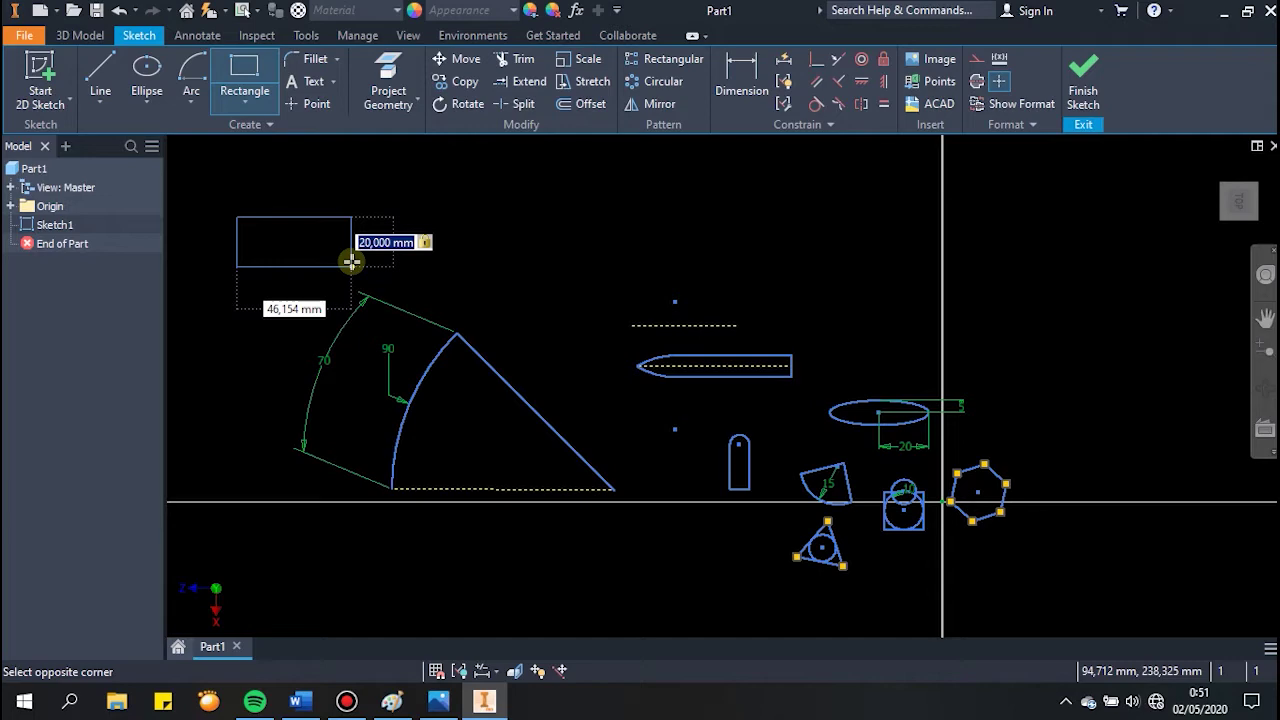
key("Tab")
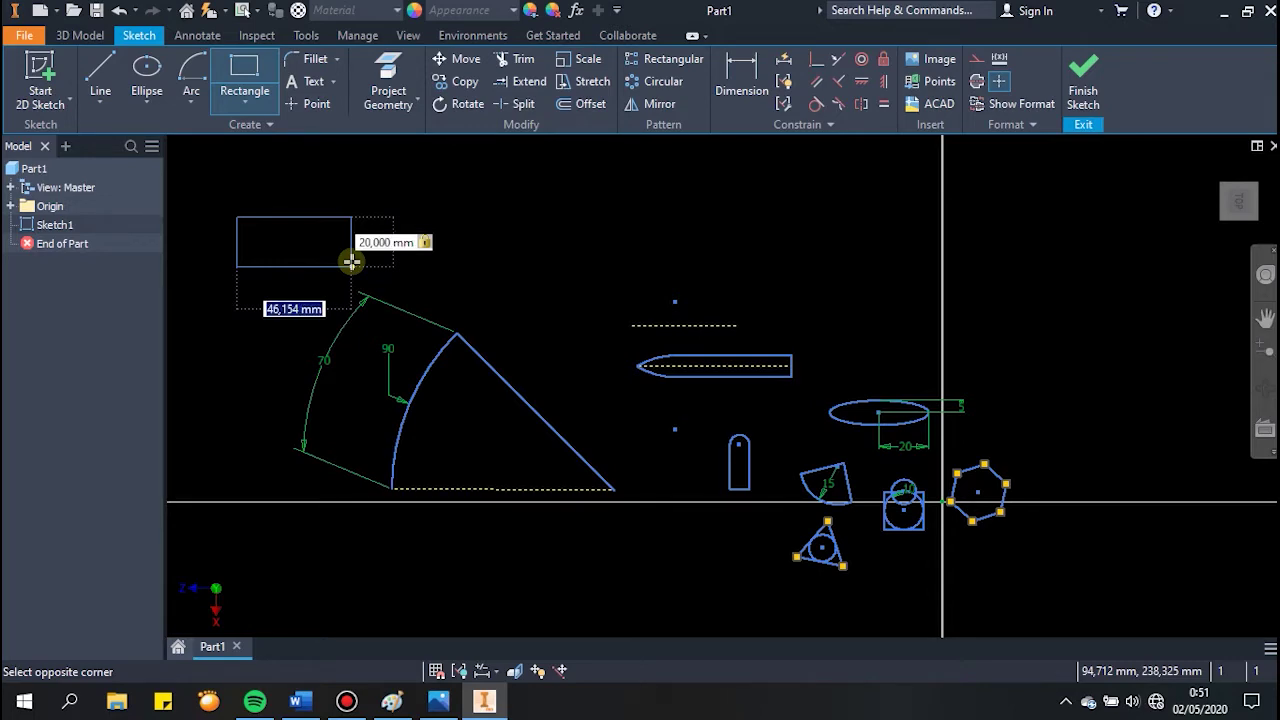
type("50")
key("Tab")
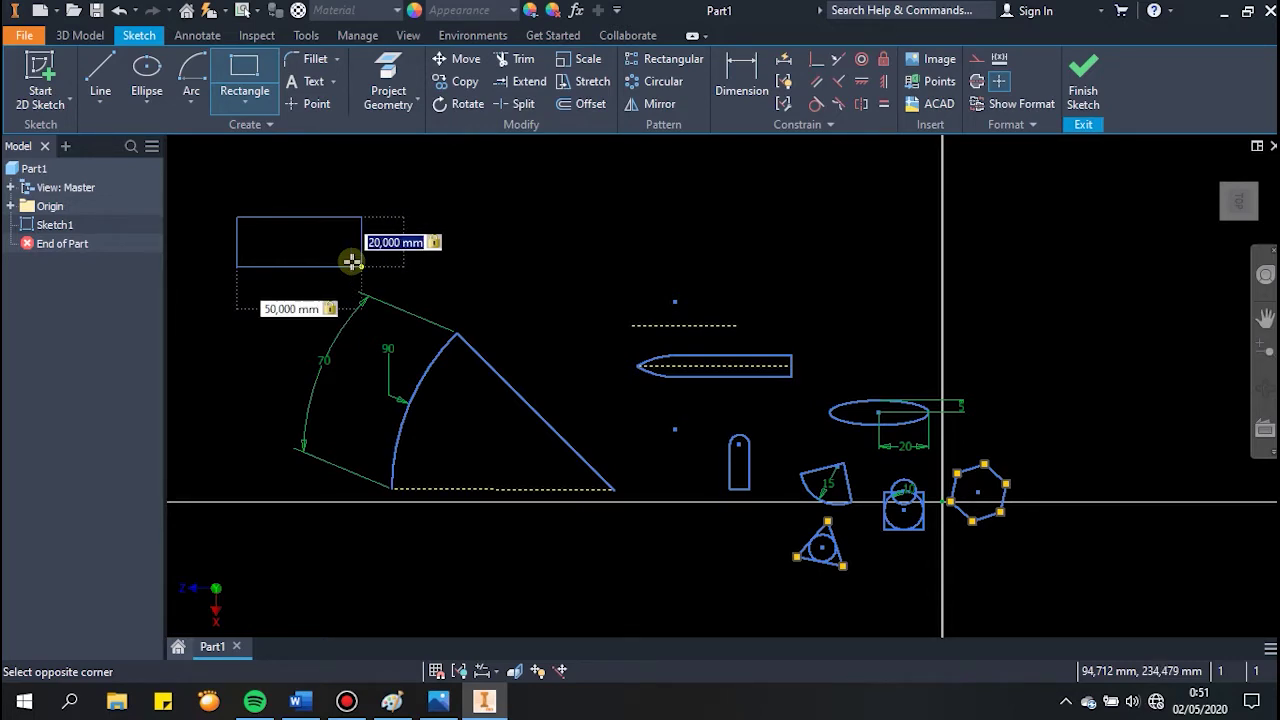
key("Return")
key("Escape")
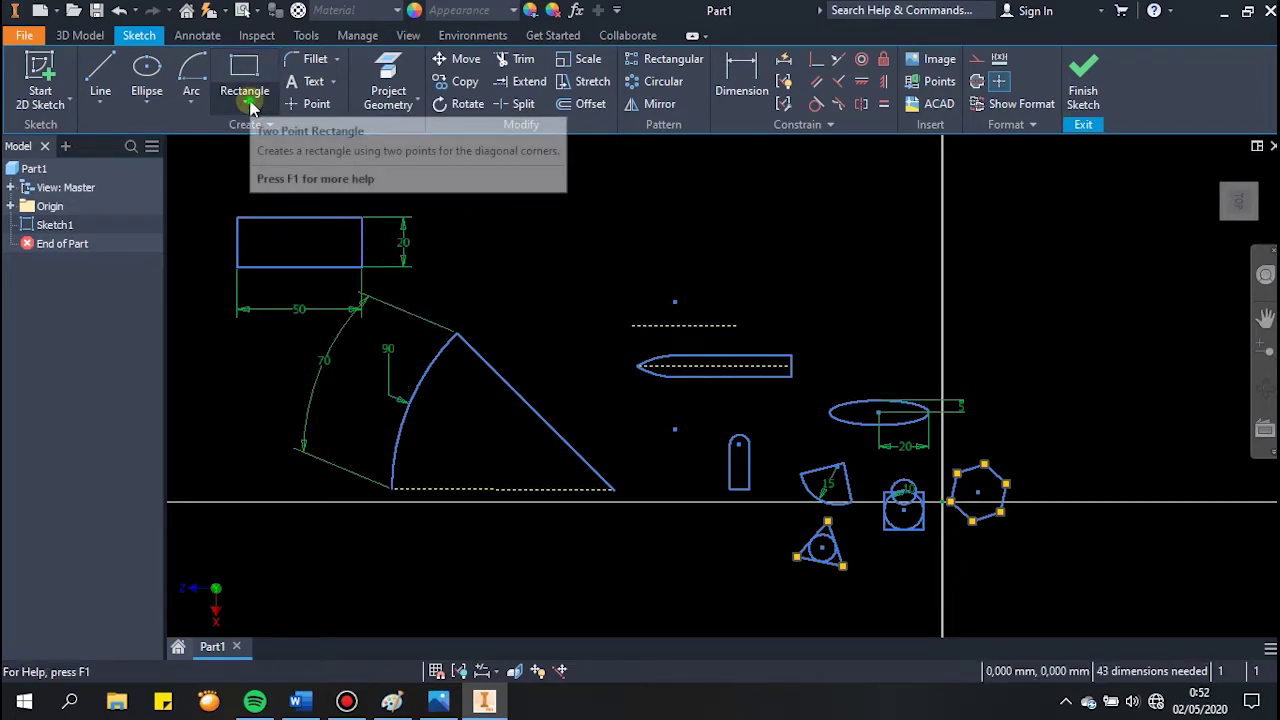
left_click(247, 101)
Step: Draw a tall Two Point Center rectangle above the existing shapes
left_click(270, 209)
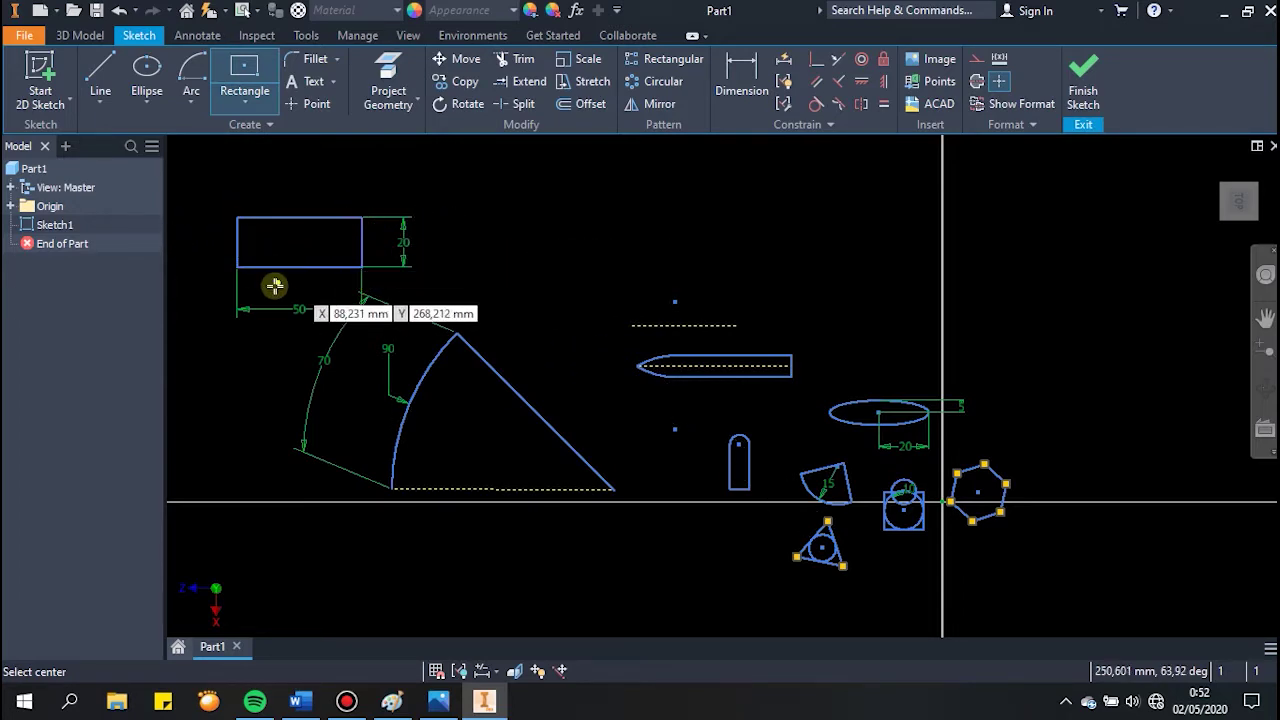
middle_click_drag(523, 226, 466, 340)
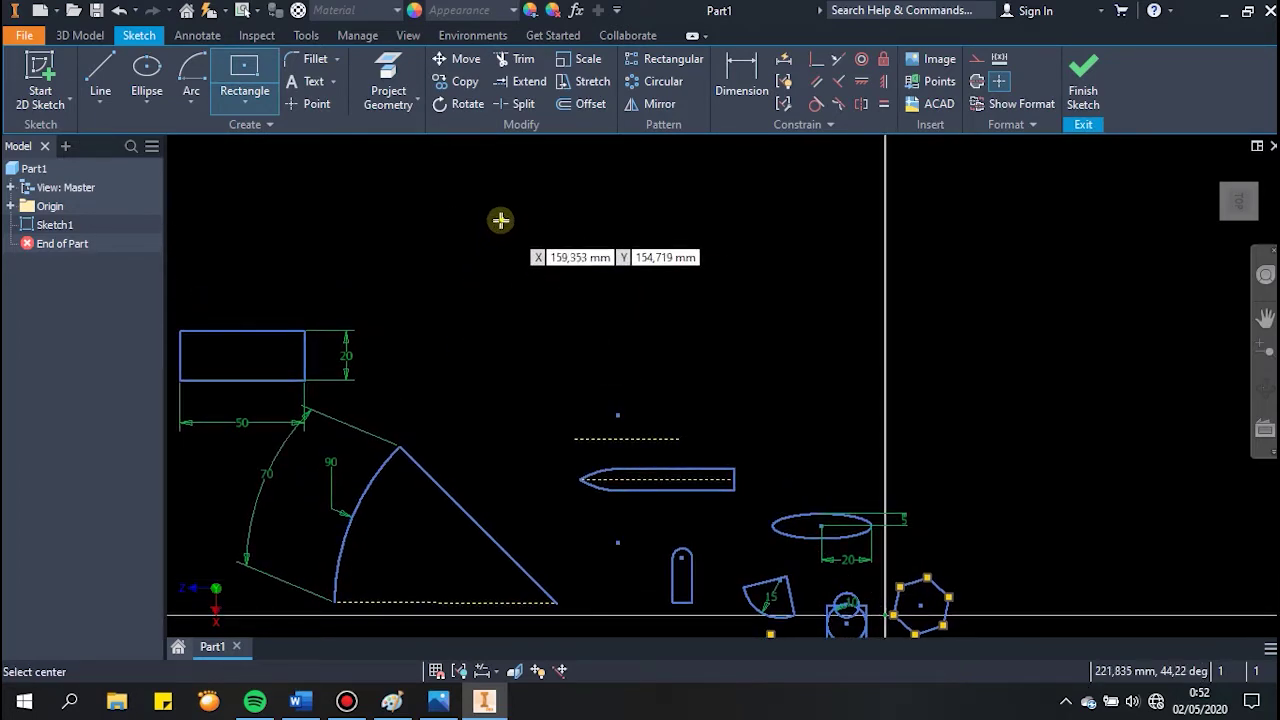
left_click(525, 293)
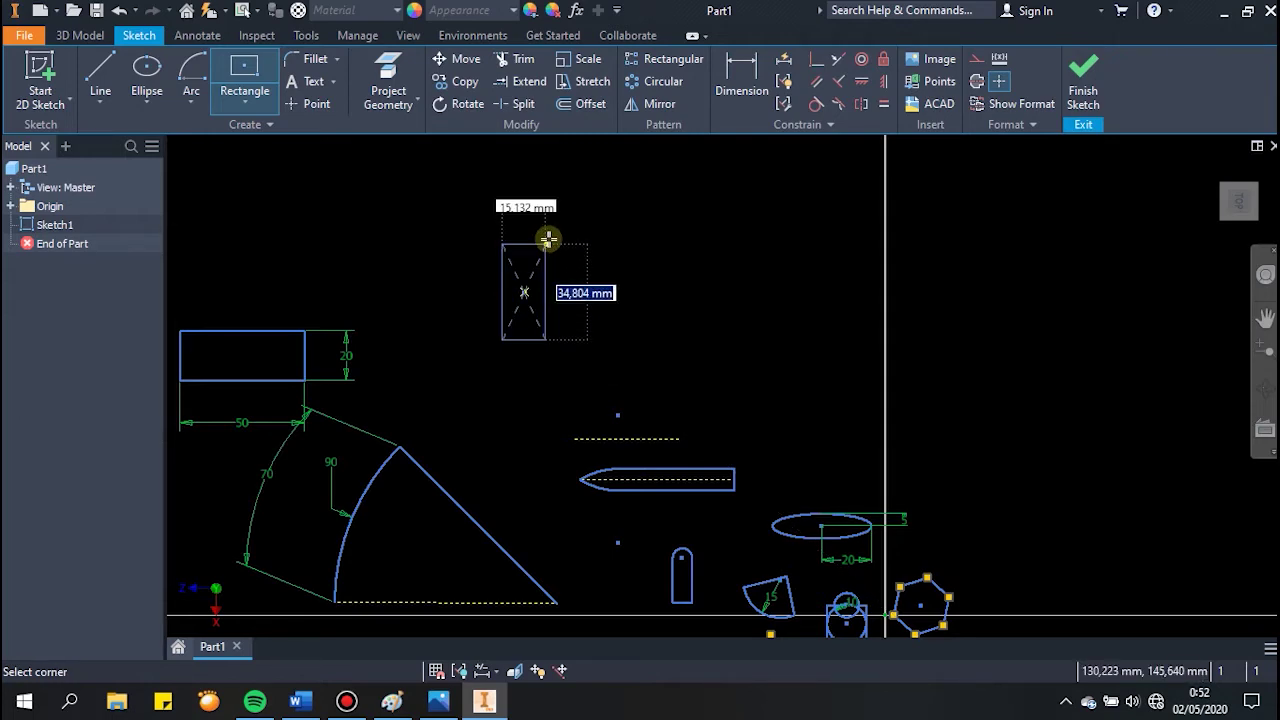
left_click(575, 204)
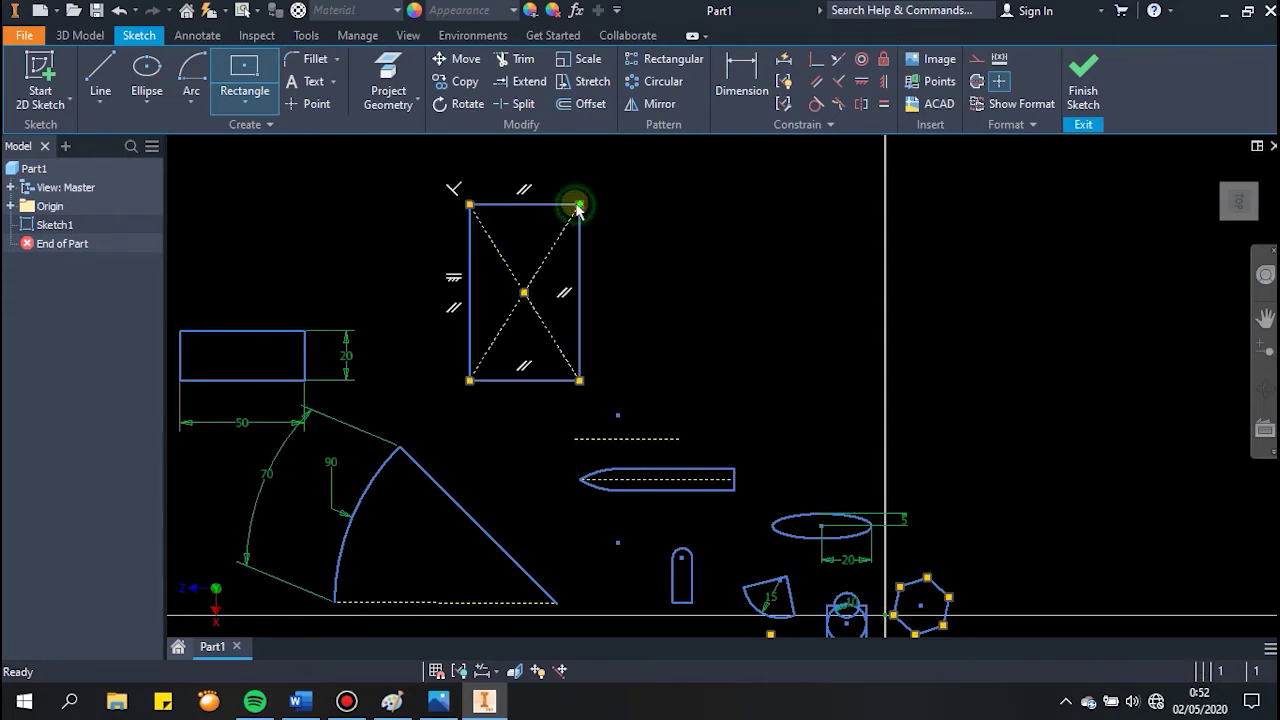
key("Escape")
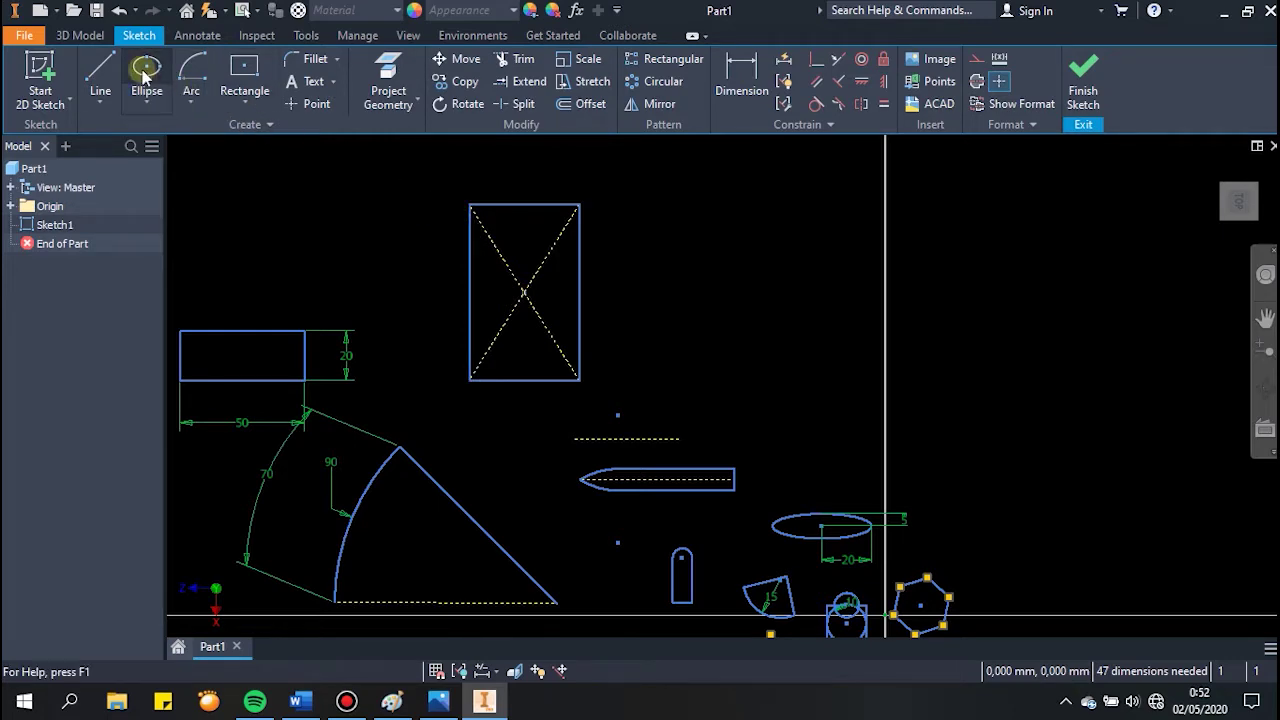
Step: Draw a 6-sided polygon centred inside the new rectangle
left_click(243, 108)
left_click(245, 470)
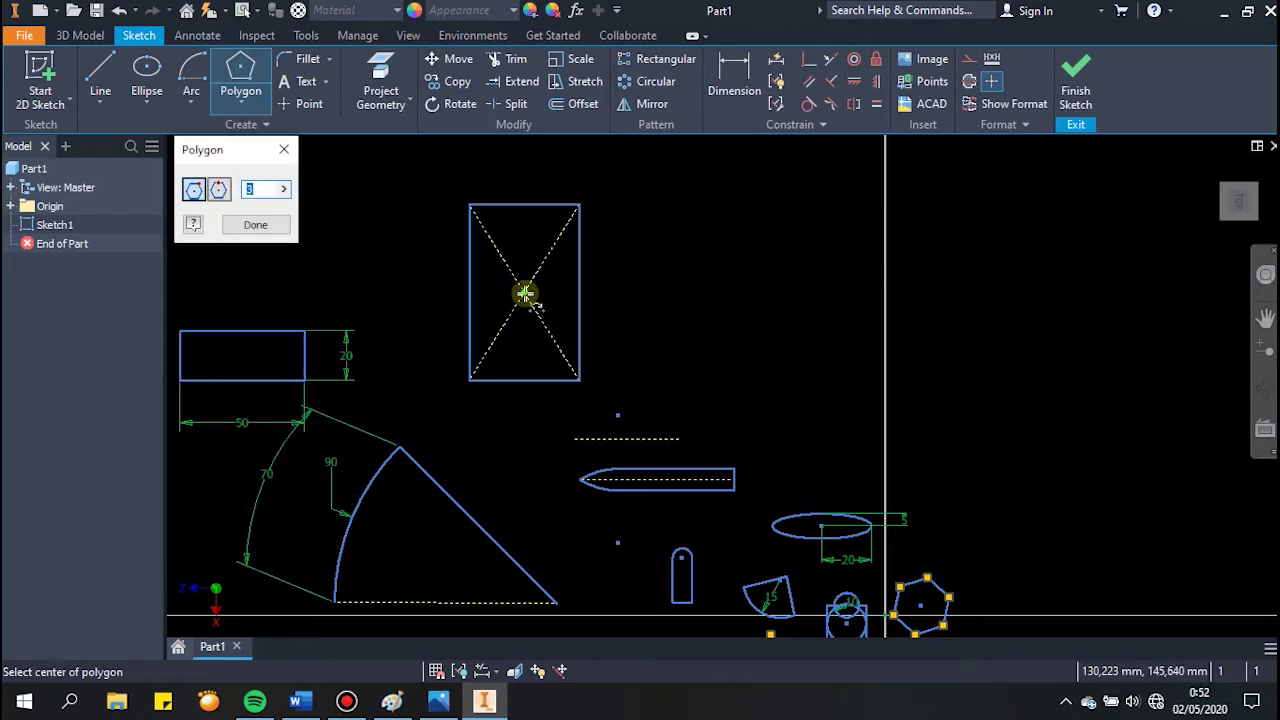
left_click(284, 189)
left_click(348, 272)
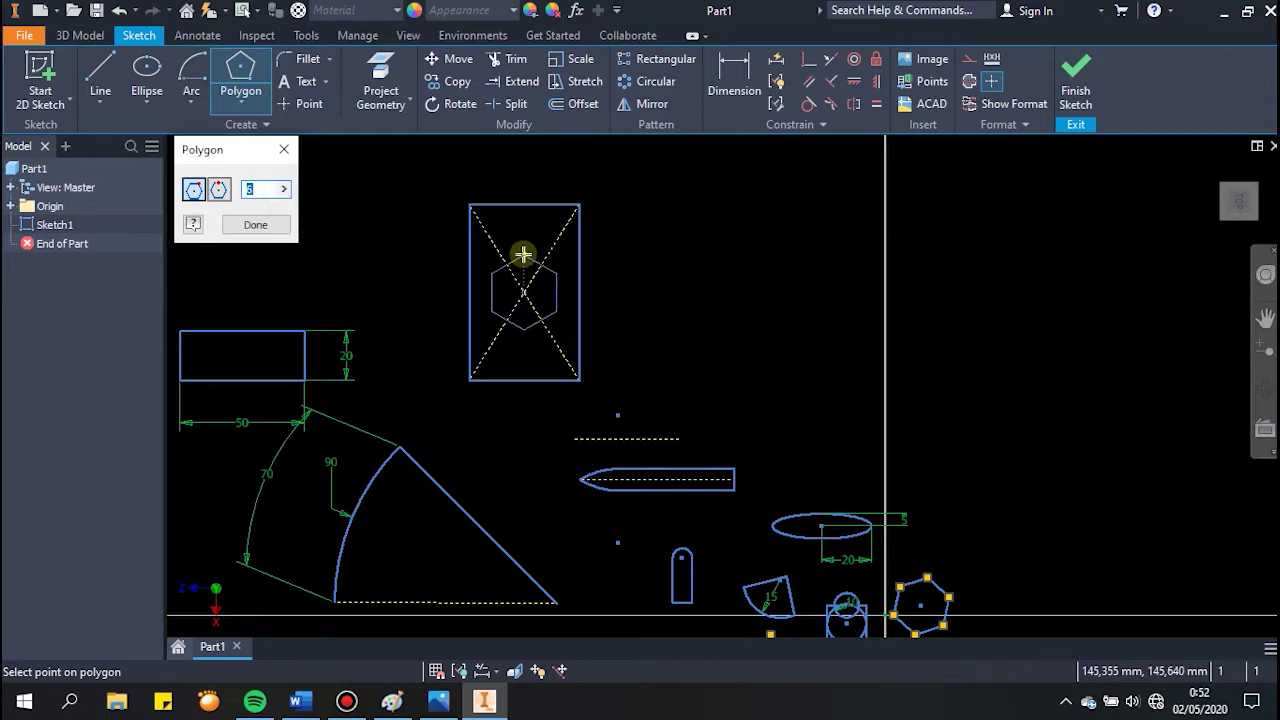
left_click(524, 253)
key("Escape")
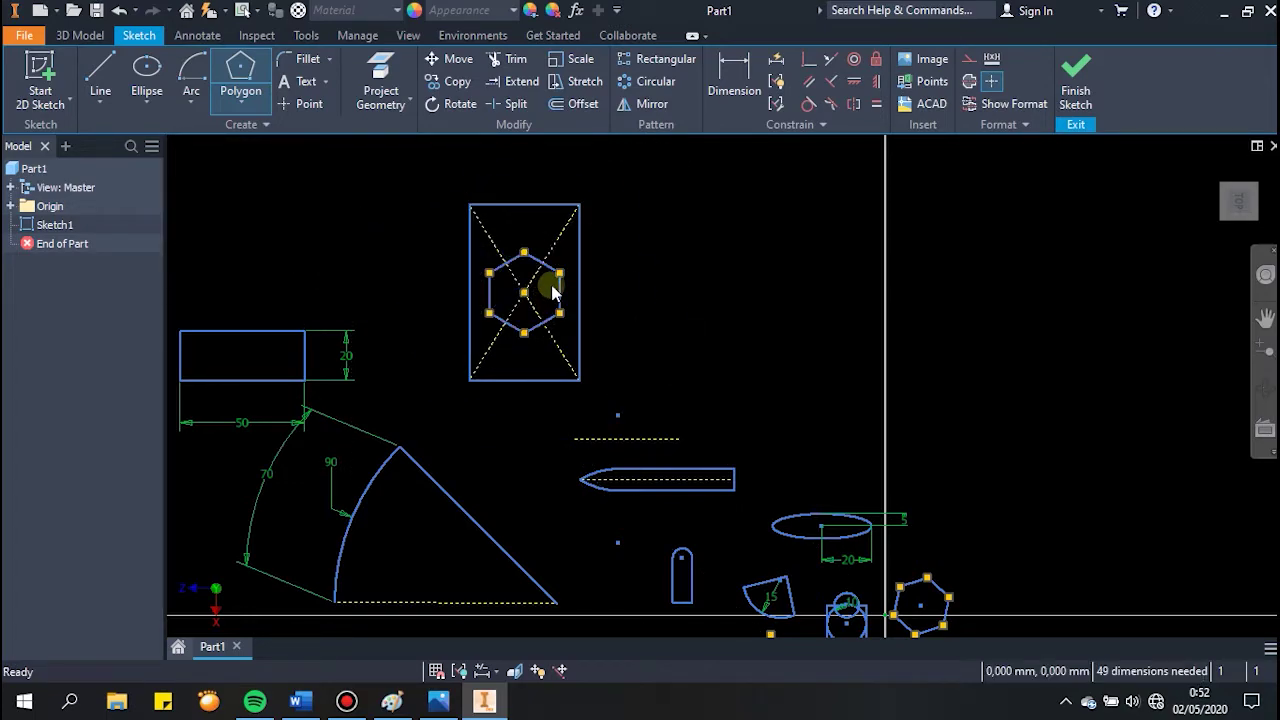
scroll(553, 288, "down", 2)
scroll(683, 337, "up", 2)
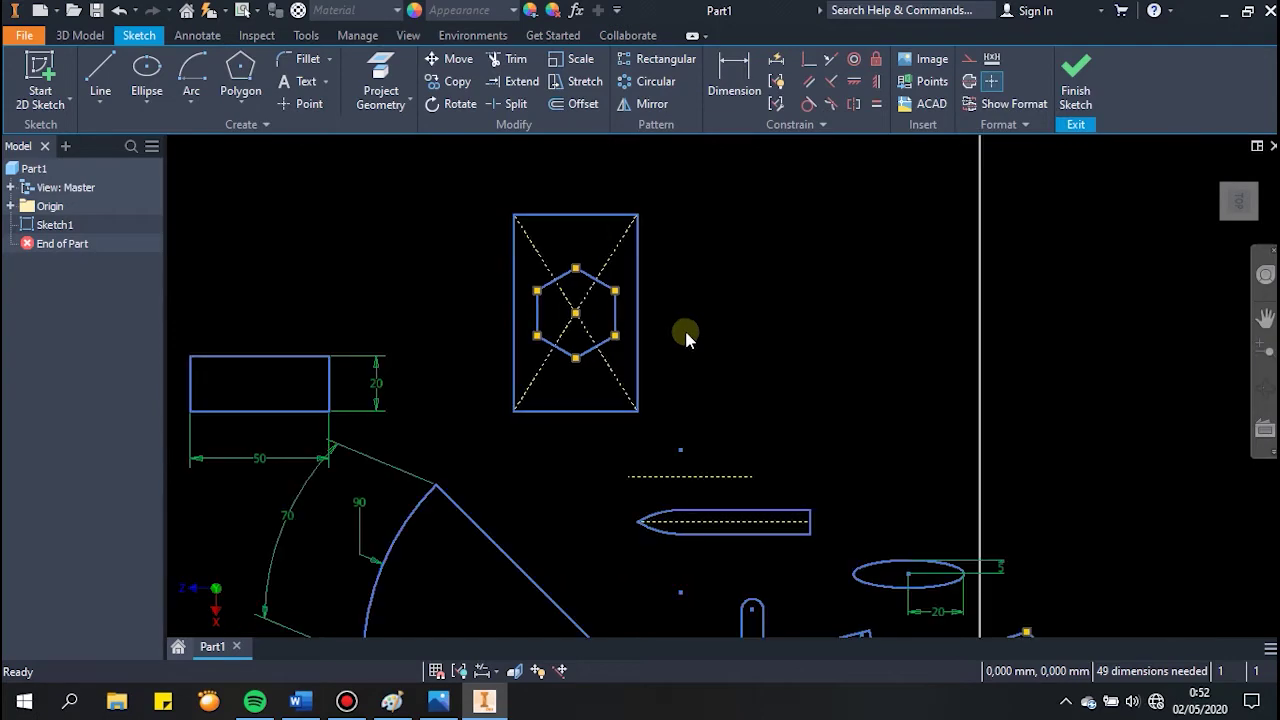
middle_click_drag(686, 337, 651, 389)
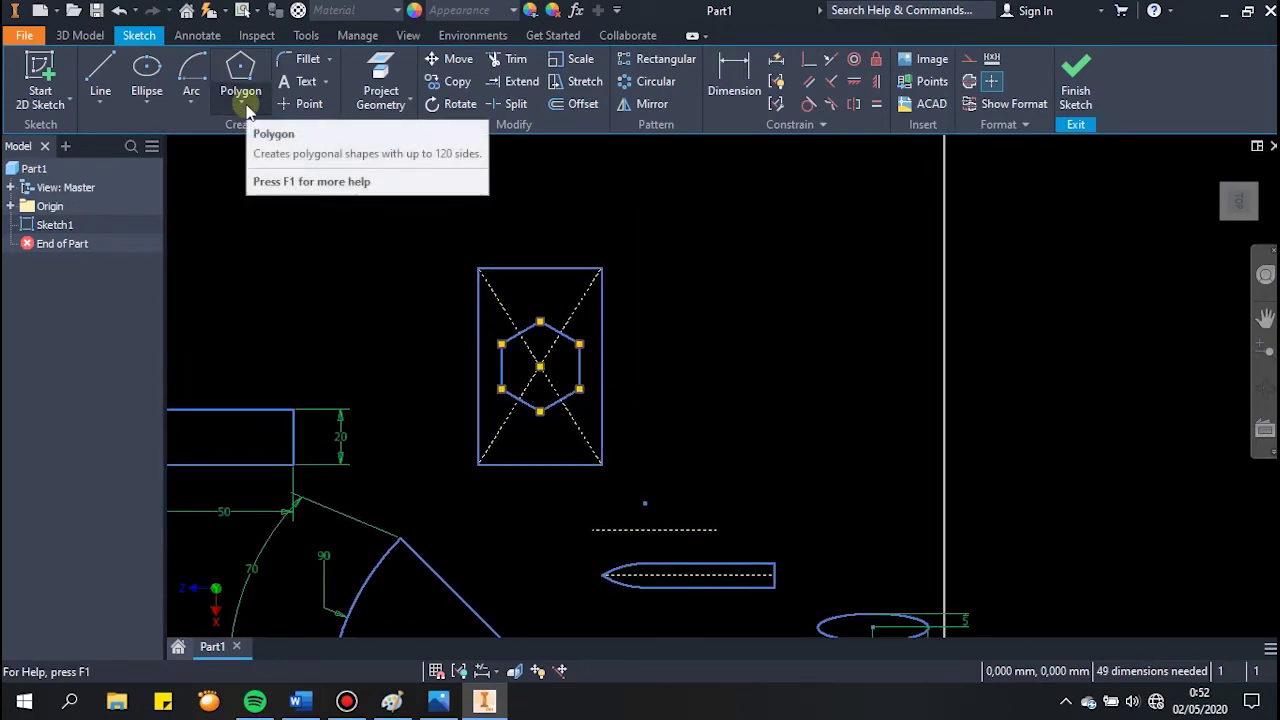
scroll(536, 397, "up", 3)
middle_click_drag(525, 437, 440, 468)
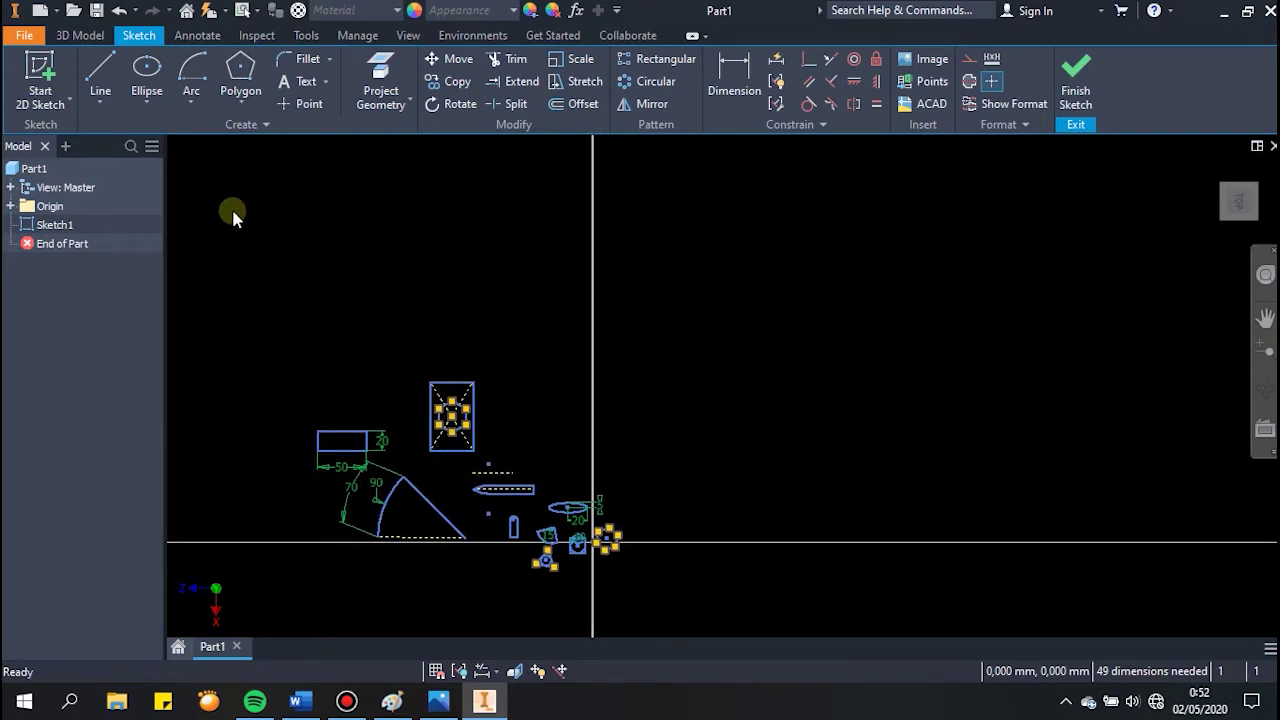
Step: Draw a horizontal line to the right above the sketch
left_click(98, 75)
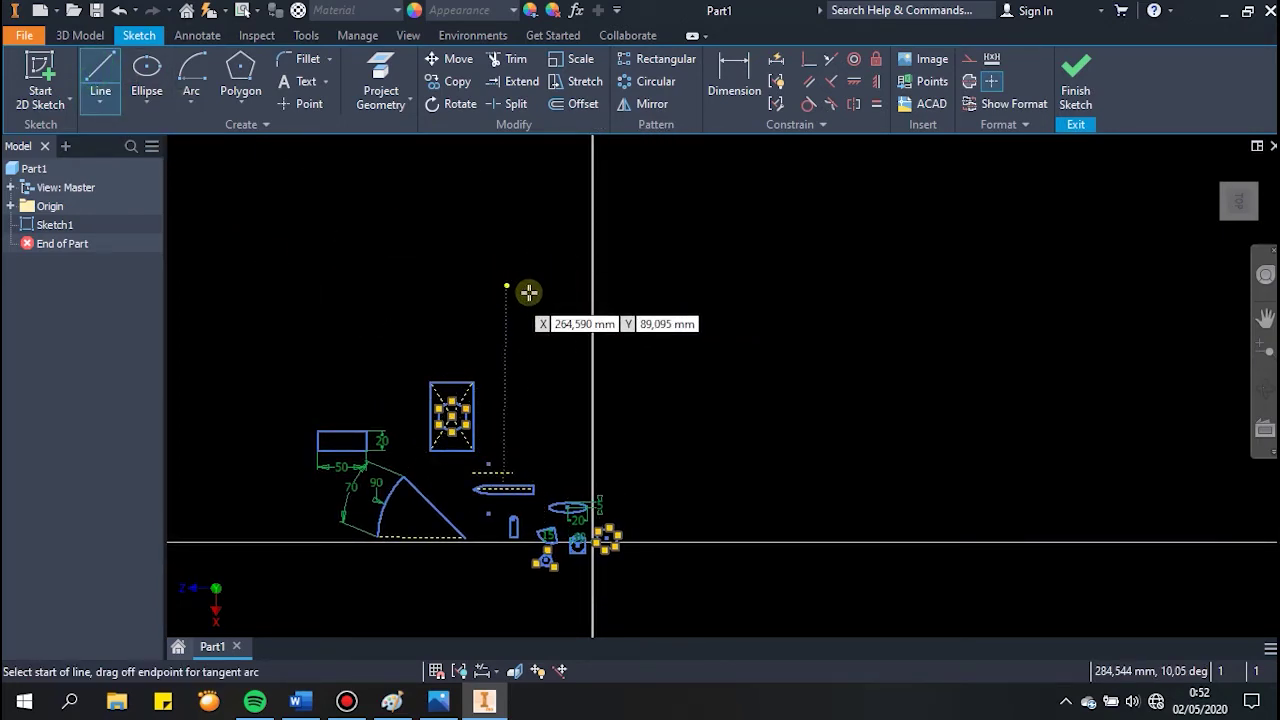
left_click(654, 368)
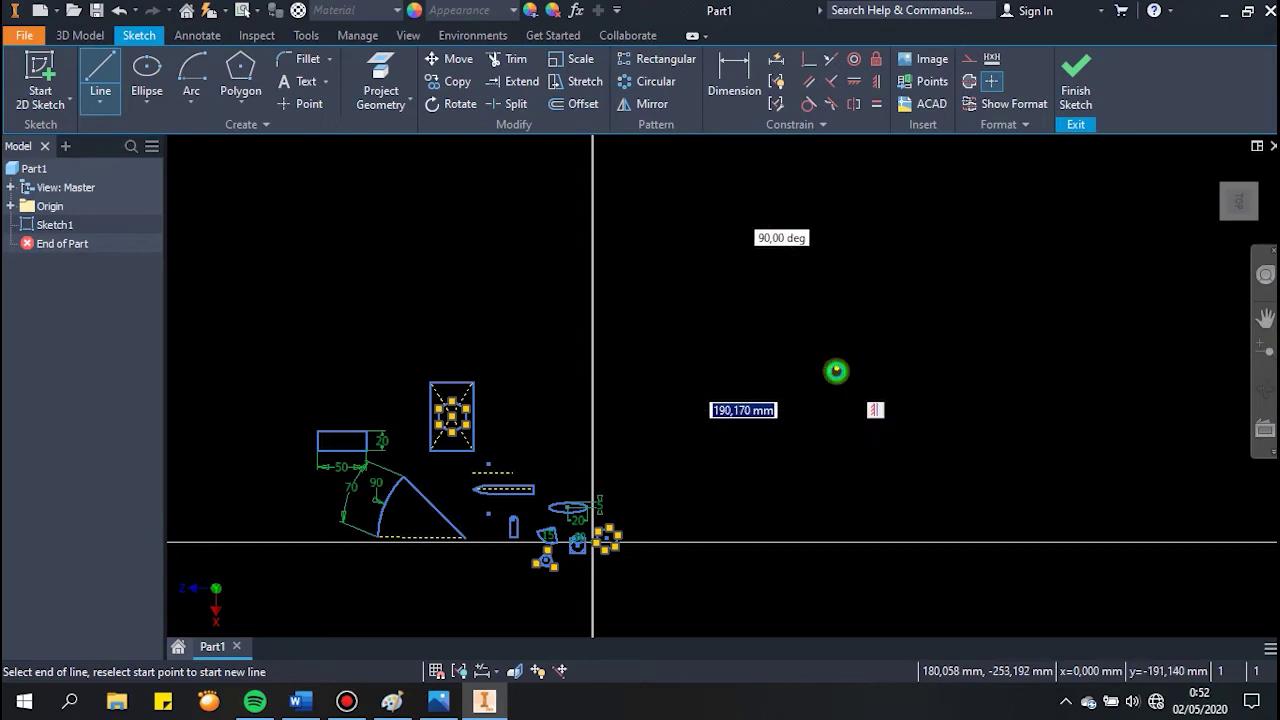
left_click(837, 369)
middle_click_drag(794, 391, 755, 390)
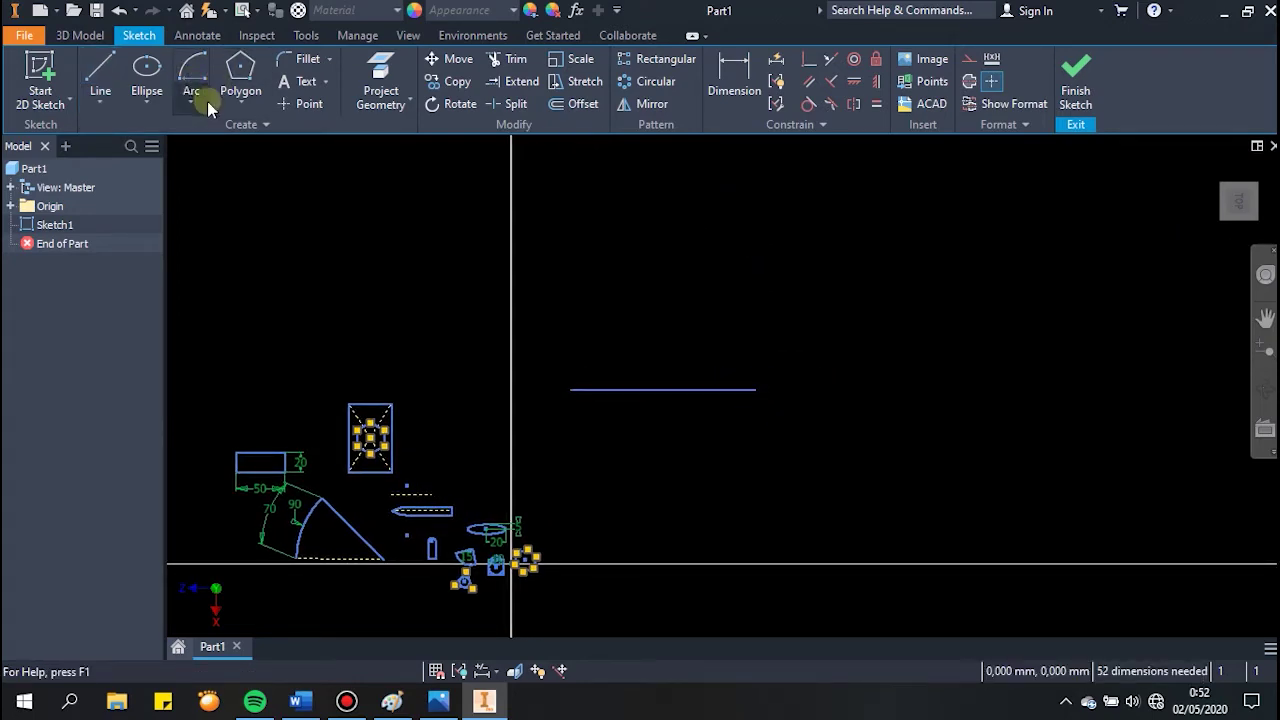
Step: Draw a Two Point Center rectangle centred on the line's right end
left_click(241, 100)
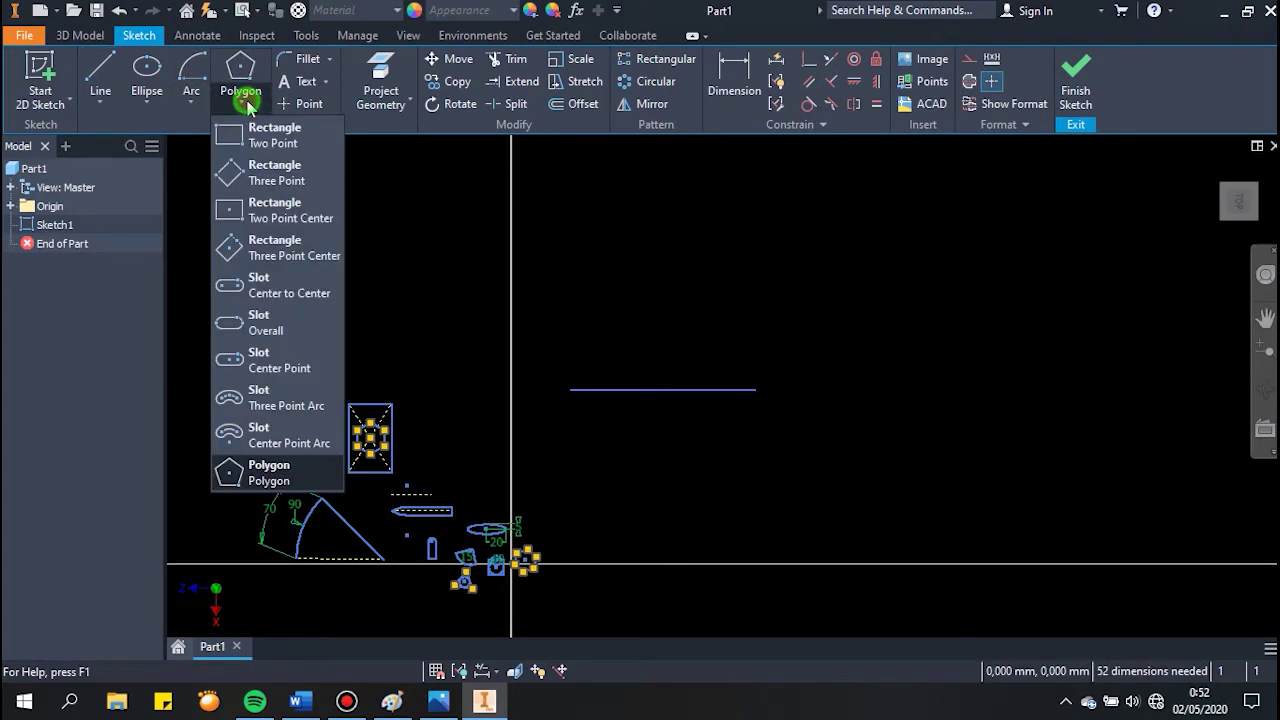
left_click(281, 222)
scroll(757, 399, "up", 2)
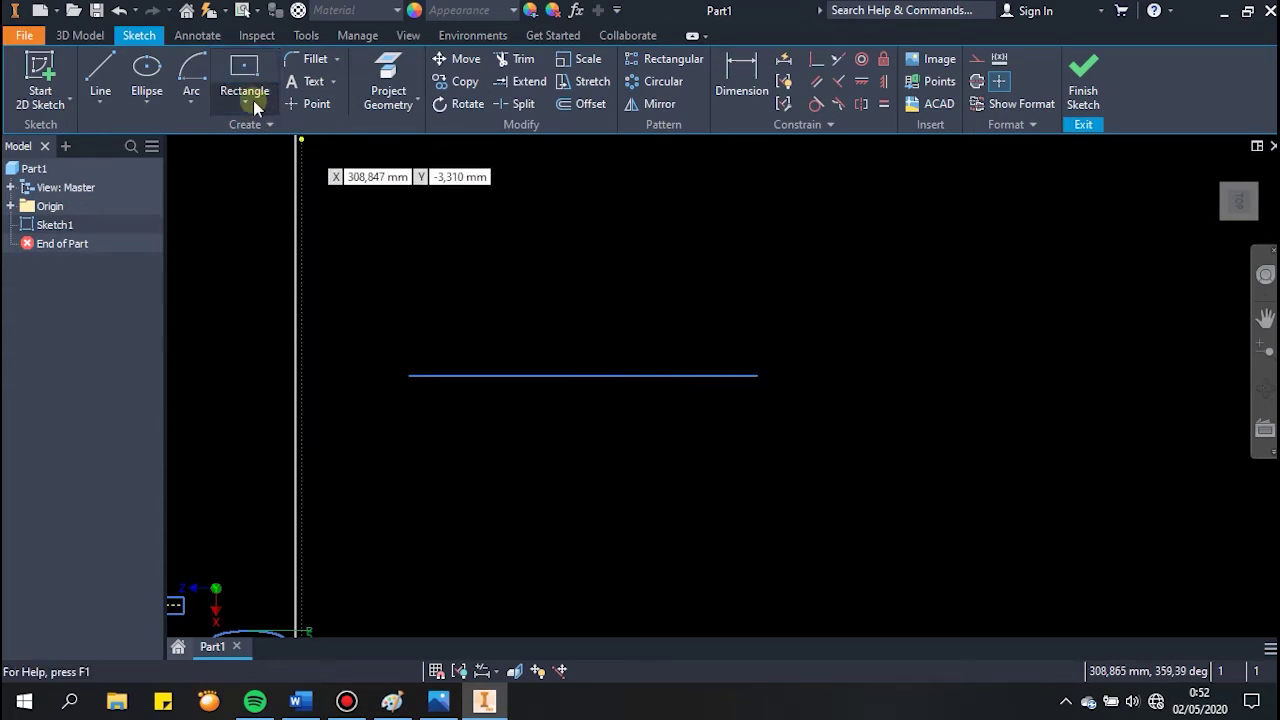
left_click(753, 376)
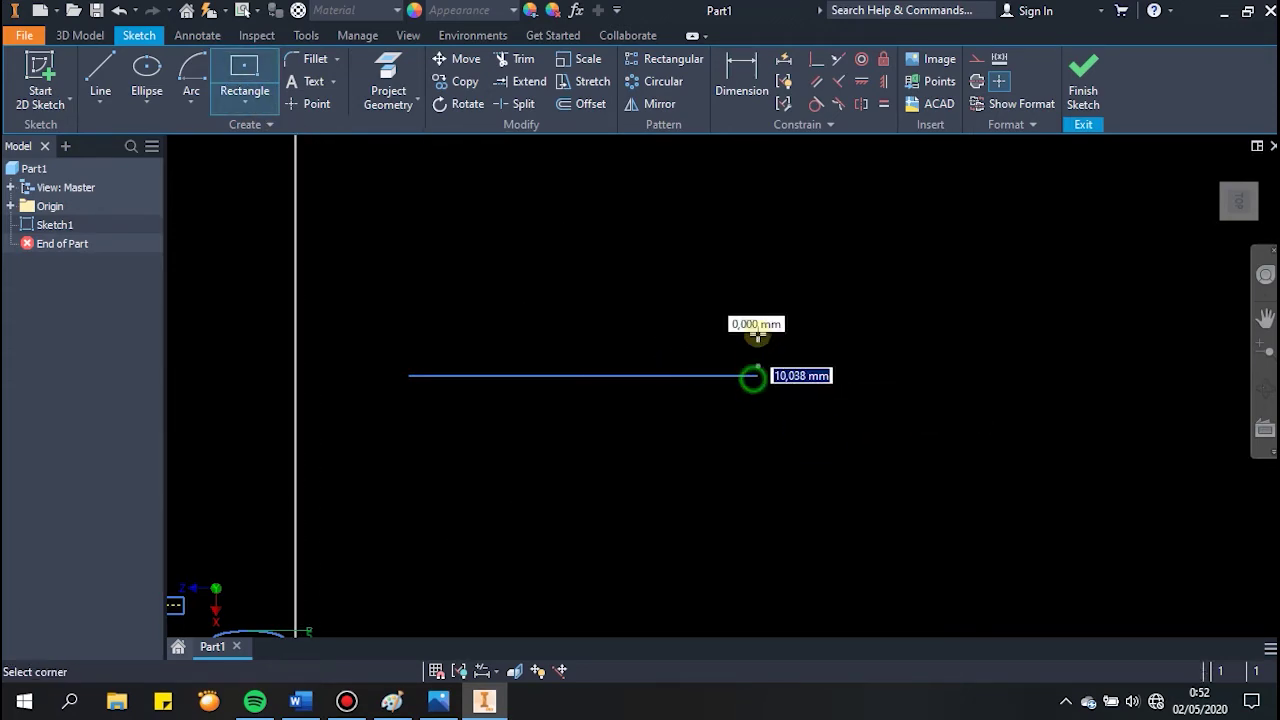
left_click(800, 294)
key("Escape")
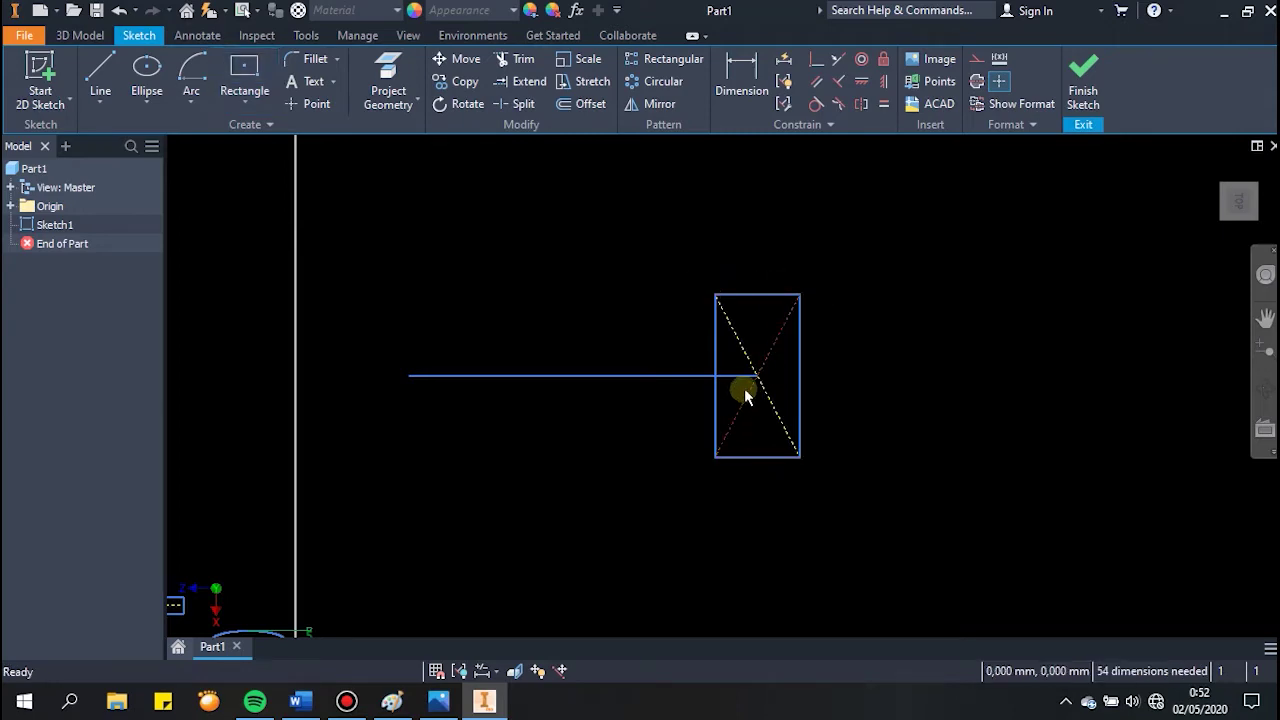
scroll(490, 330, "down", 2)
middle_click_drag(509, 400, 676, 376)
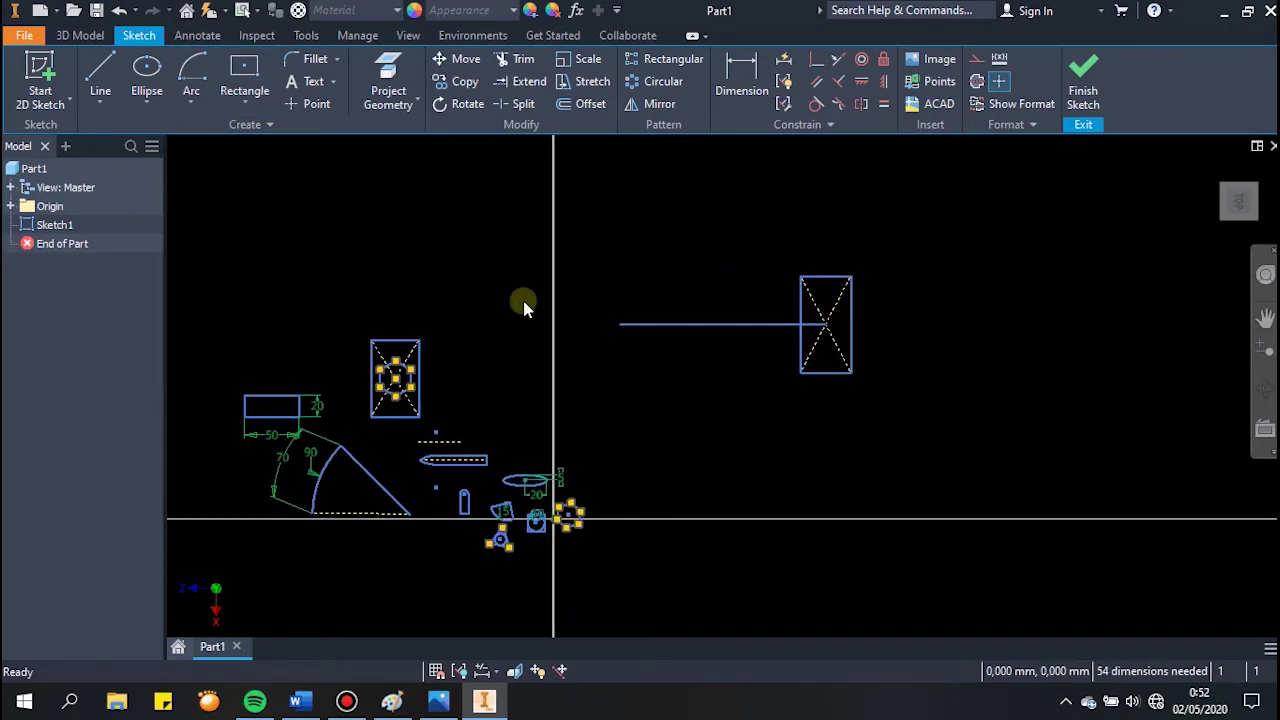
Step: Draw a wide horizontal Center to Center slot above the sketch geometry
left_click(244, 110)
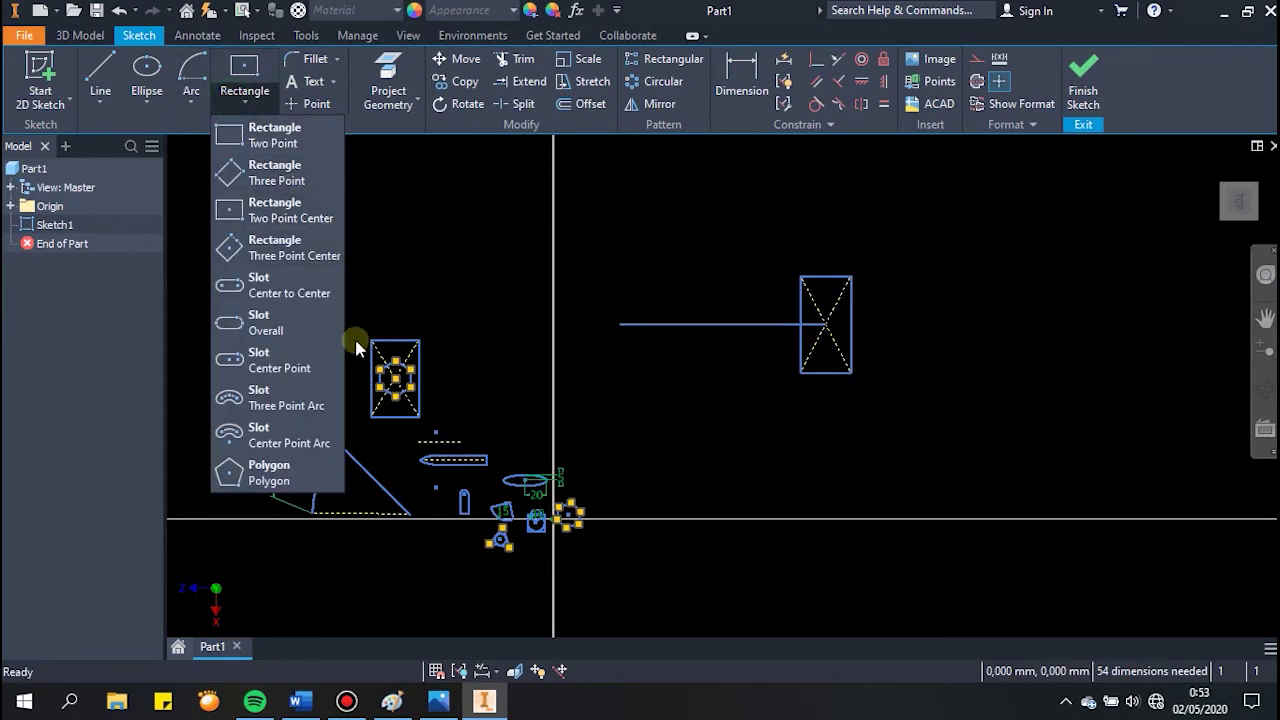
left_click(287, 288)
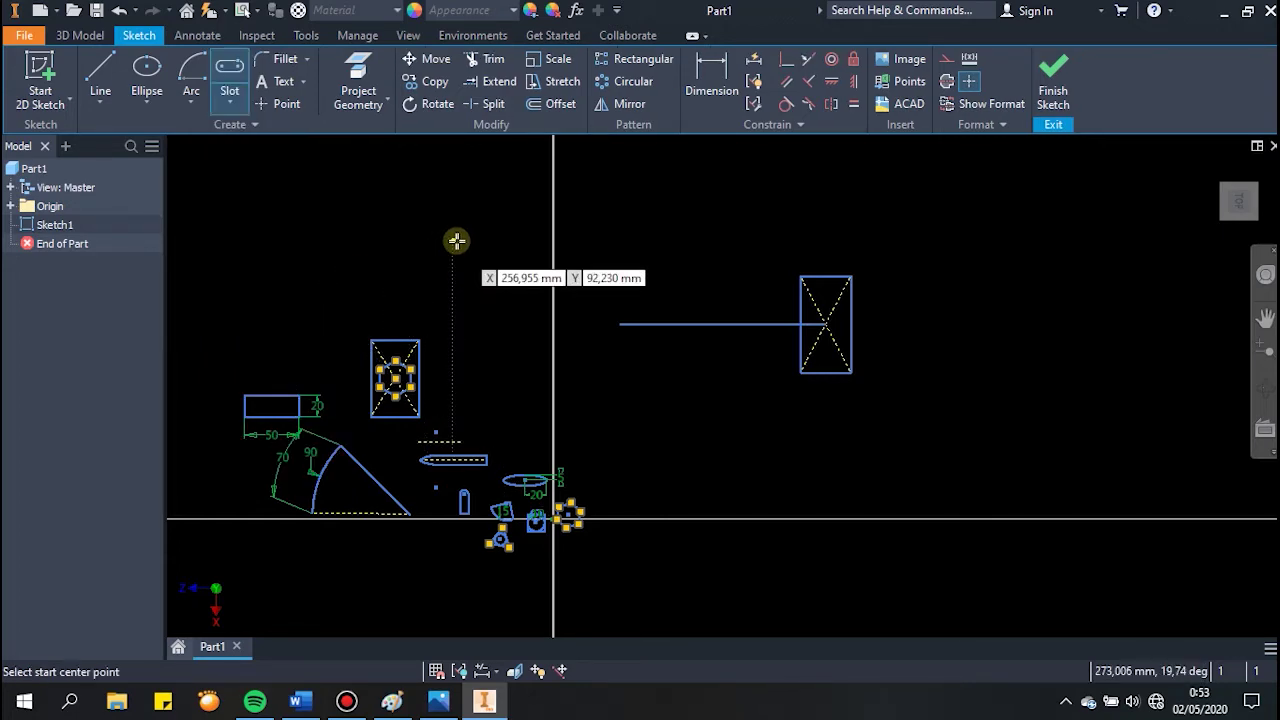
middle_click_drag(450, 240, 697, 395)
left_click(406, 331)
left_click(720, 331)
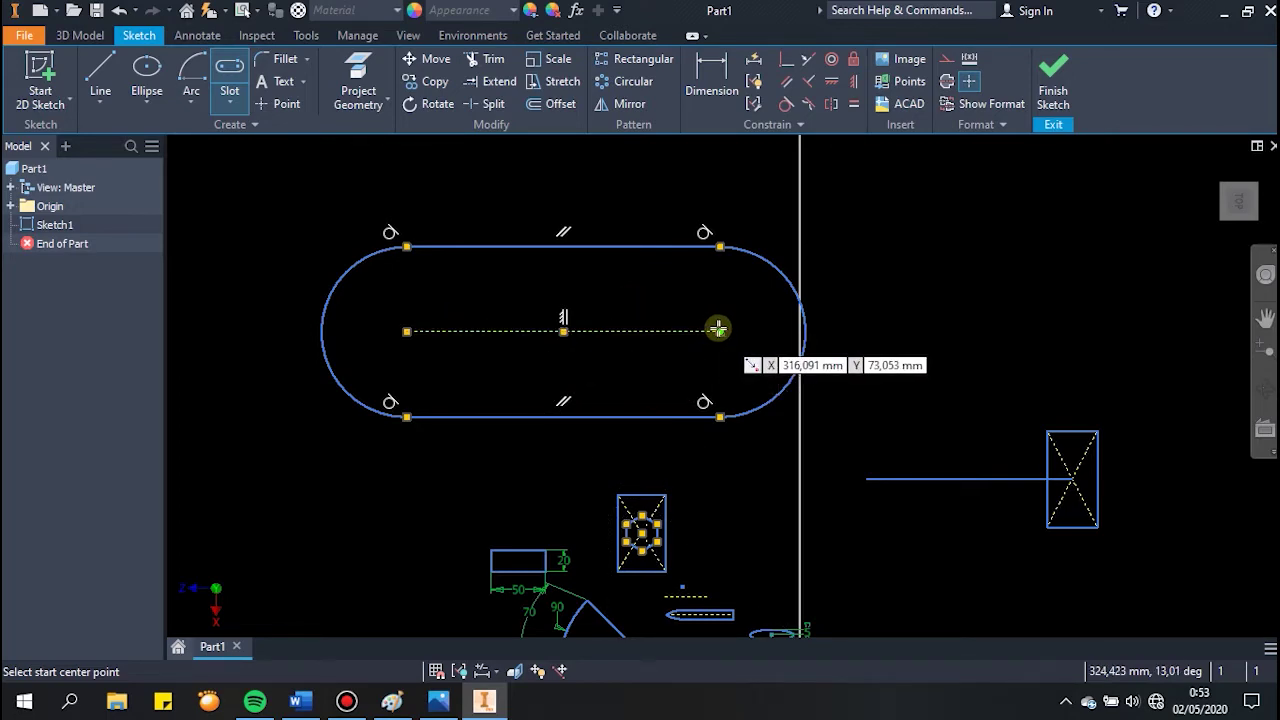
scroll(720, 331, "up", 2)
middle_click_drag(726, 334, 877, 375)
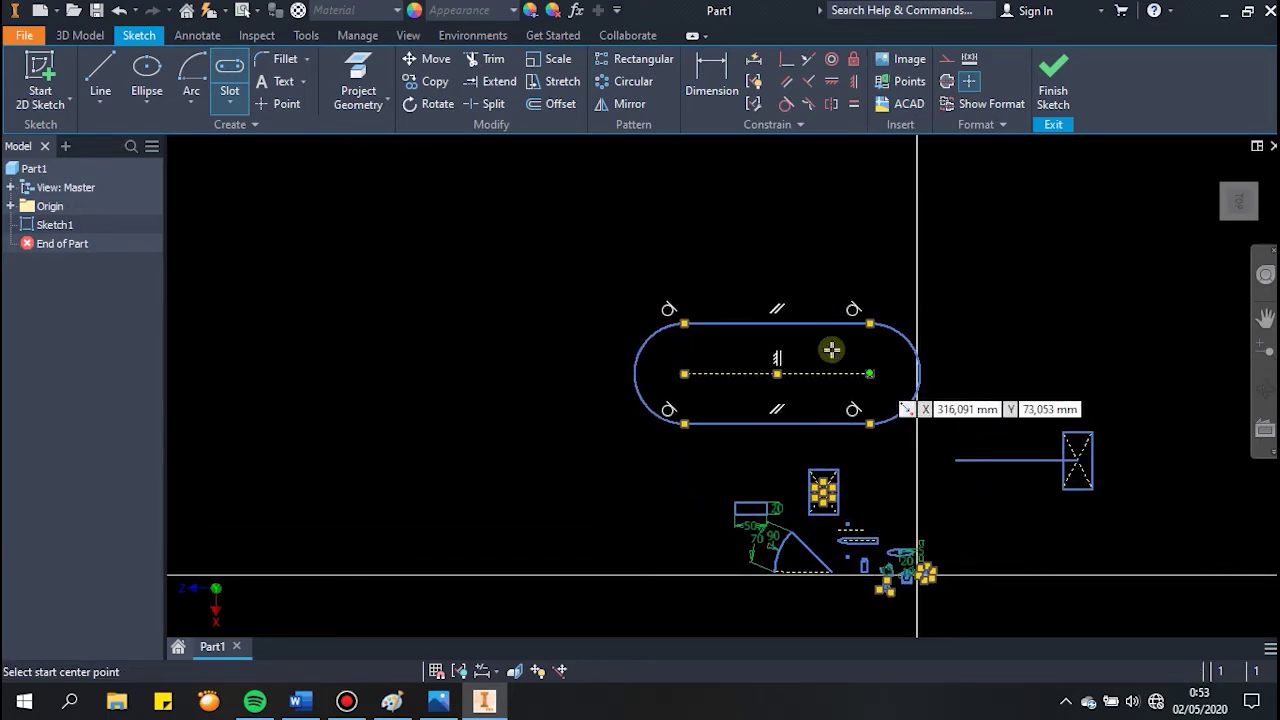
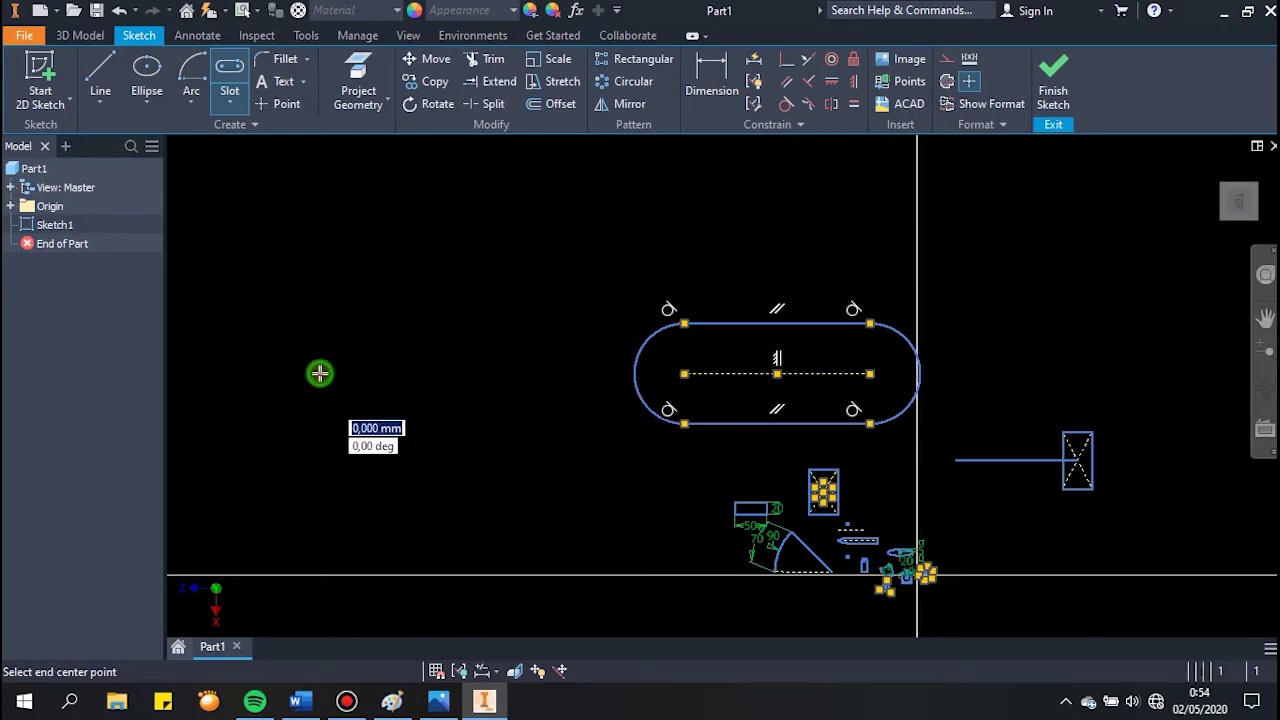
Step: Draw a centre-to-centre slot, then abandon a second slot after its first point
left_click(320, 372)
left_click(443, 372)
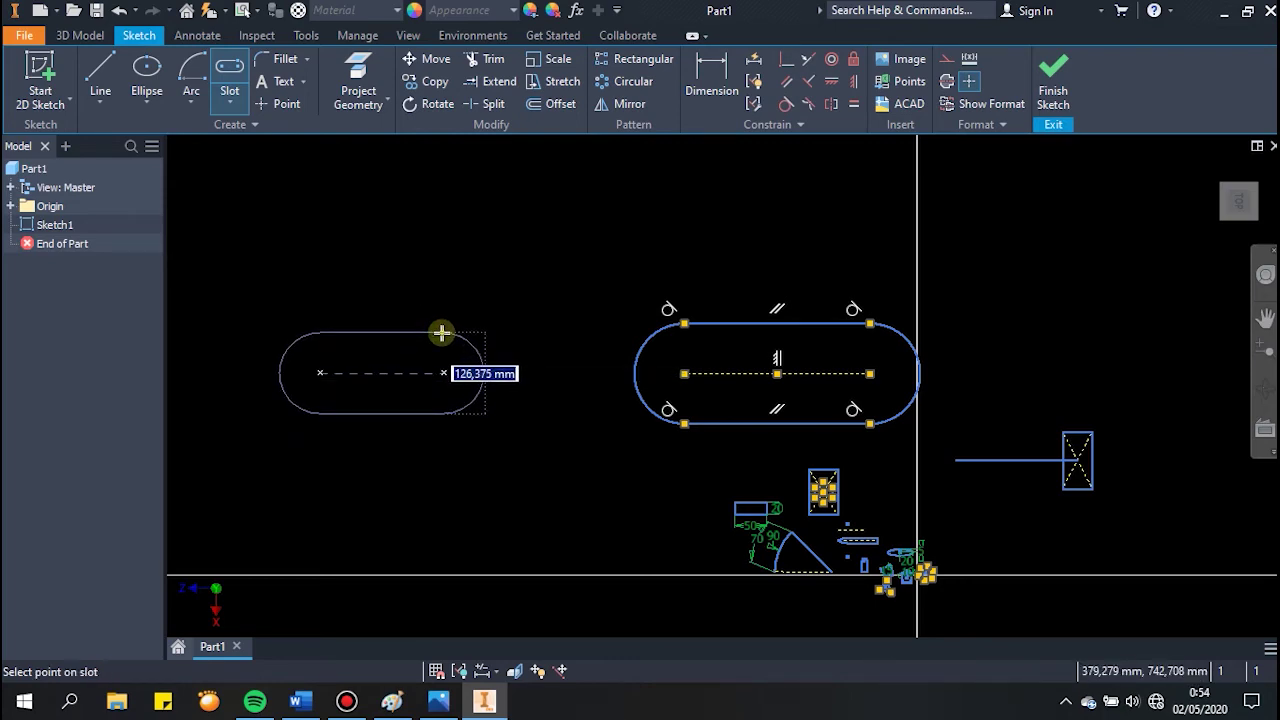
left_click(441, 333)
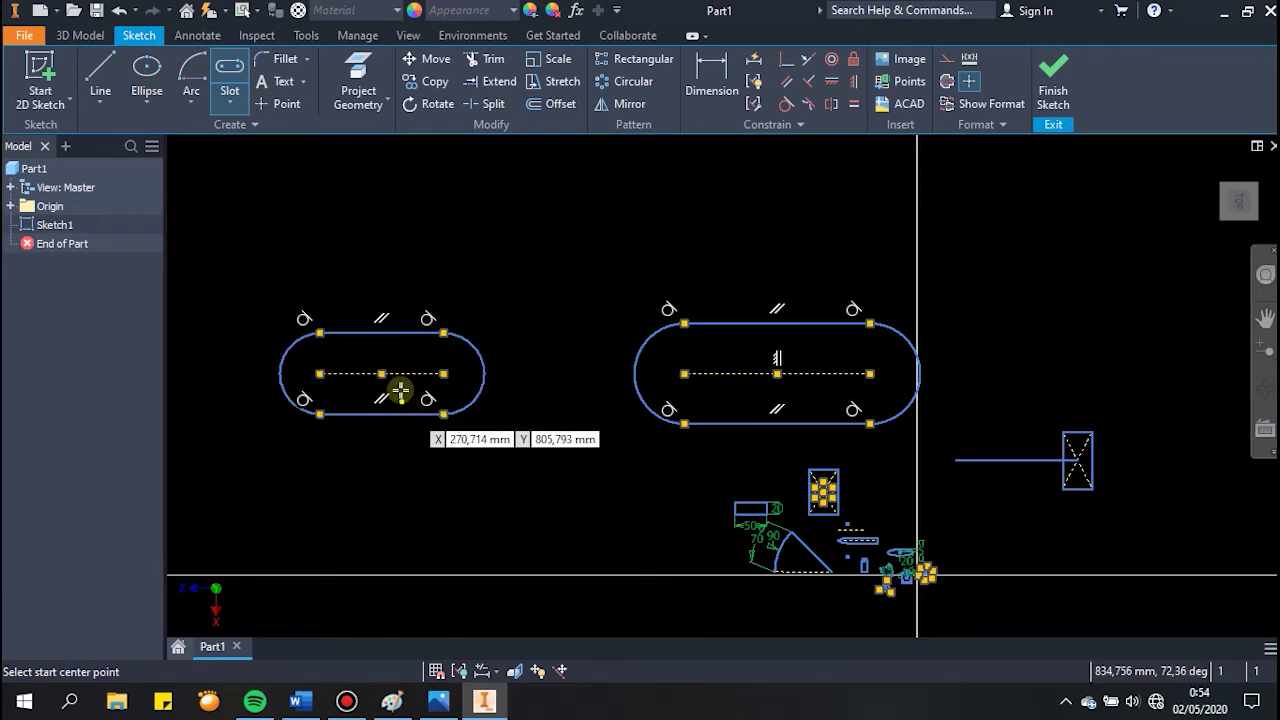
left_click(408, 264)
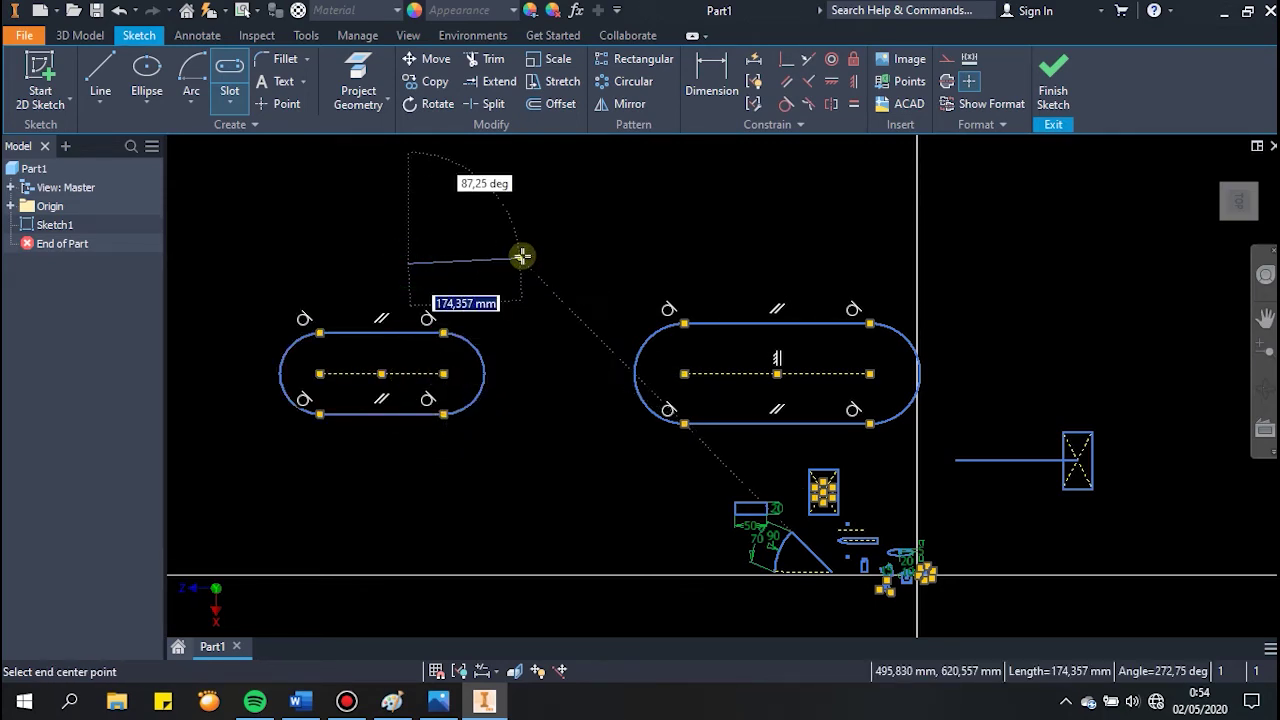
key("Escape")
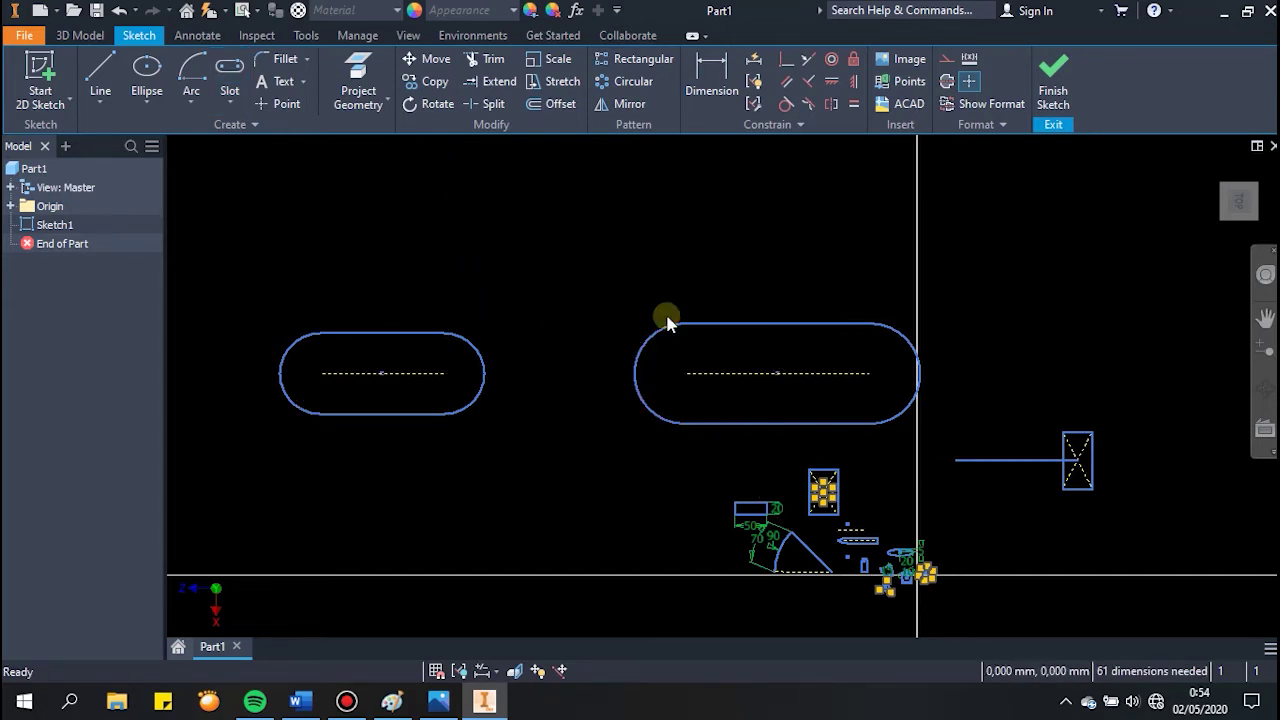
Step: Draw a small slot 20 mm between centres and 10 mm wide, deleting the leftover width dimension
left_click(229, 66)
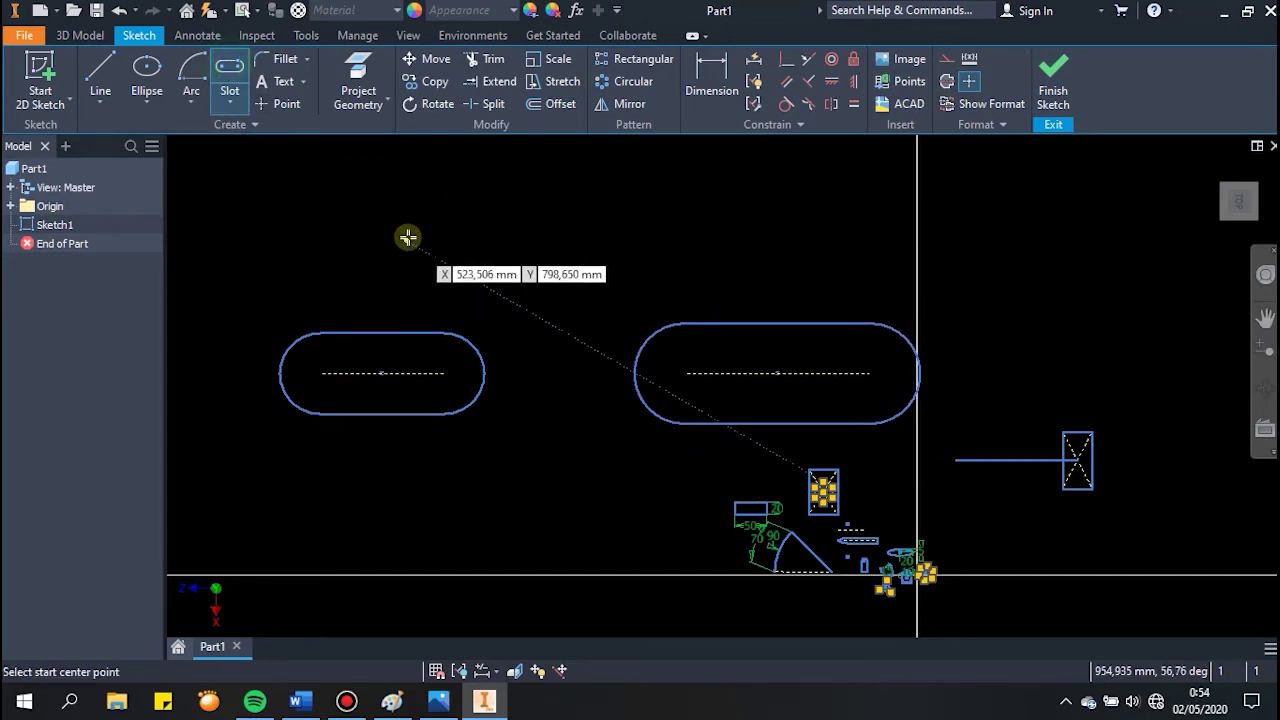
left_click(405, 241)
type("20")
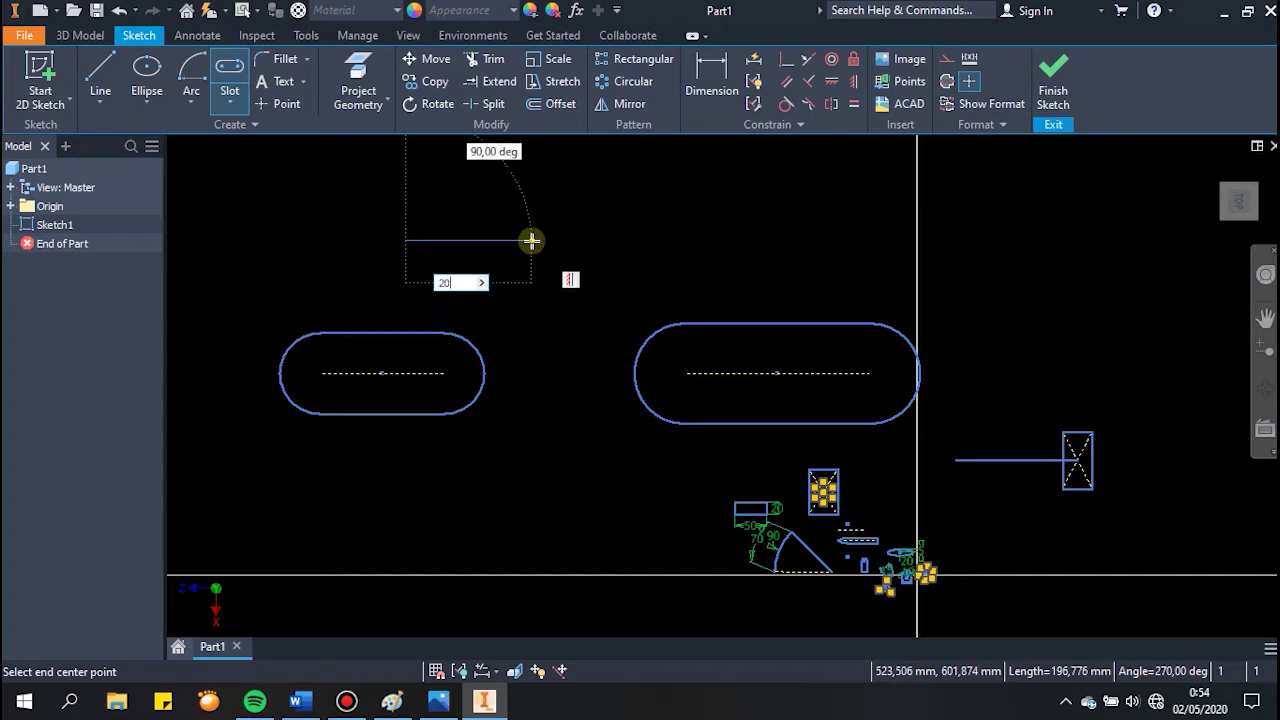
key("Return")
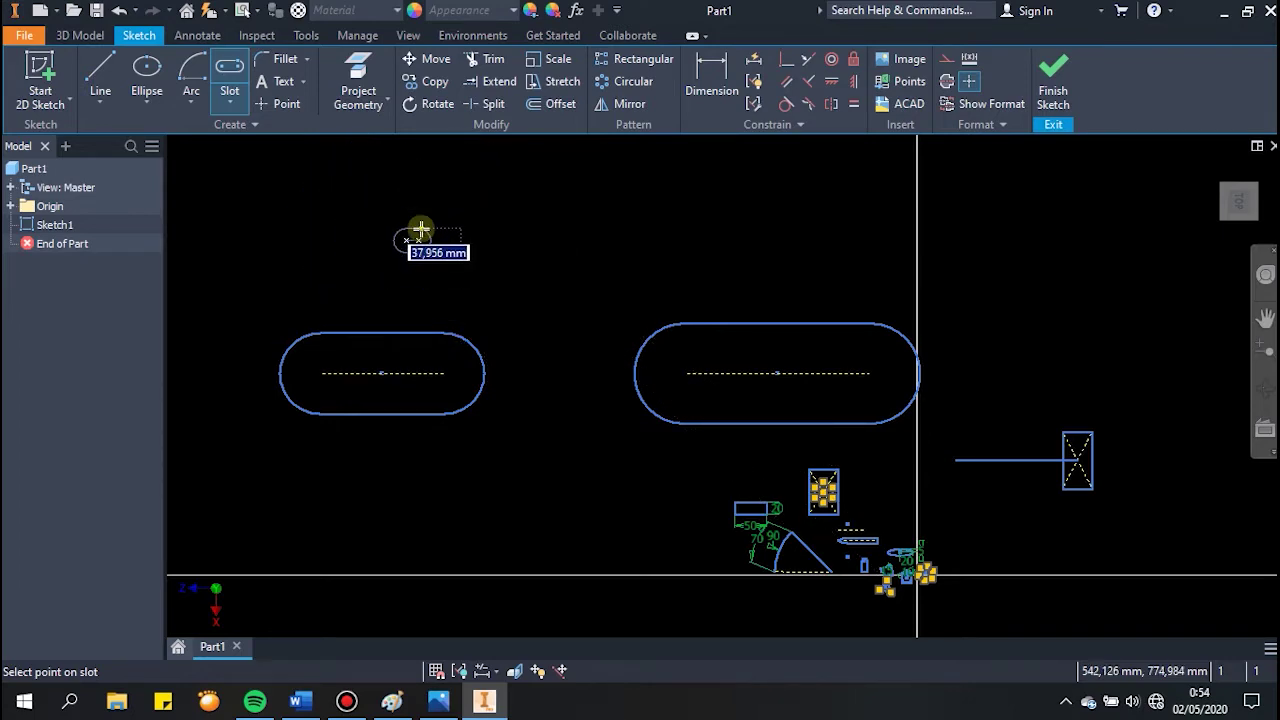
scroll(405, 233, "down", 2)
scroll(405, 233, "down", 3)
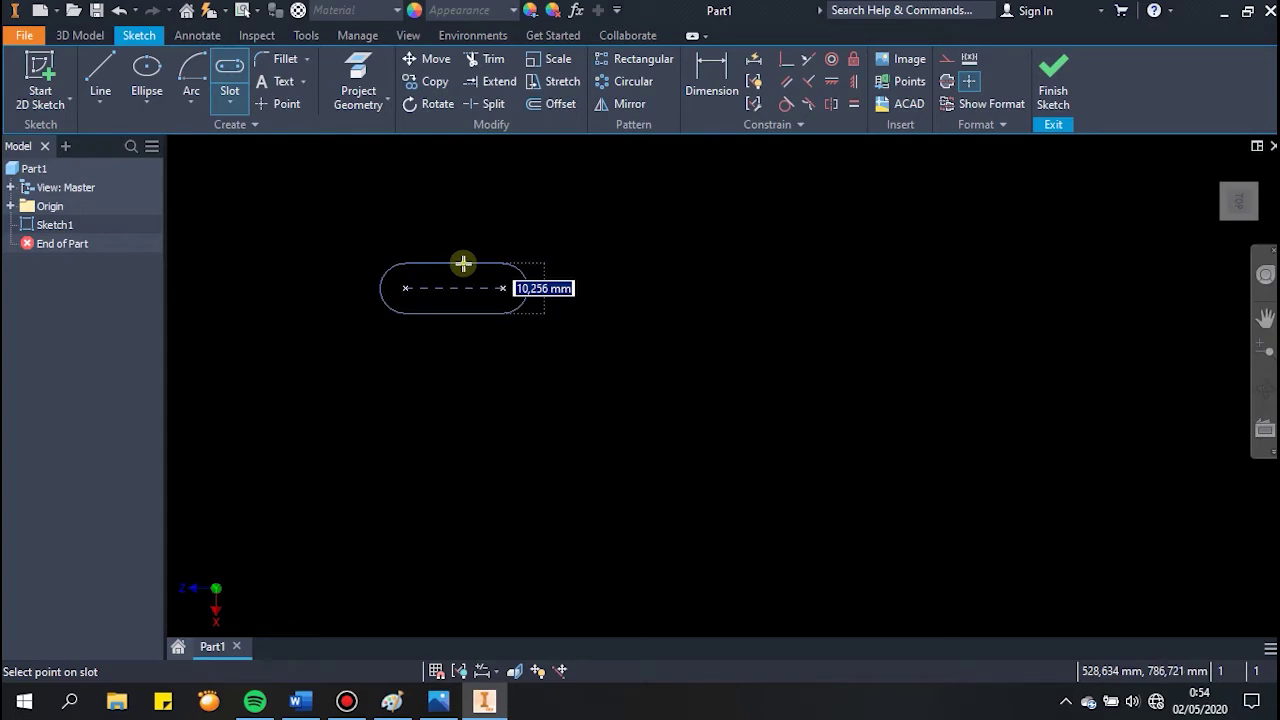
type("000")
key("Return")
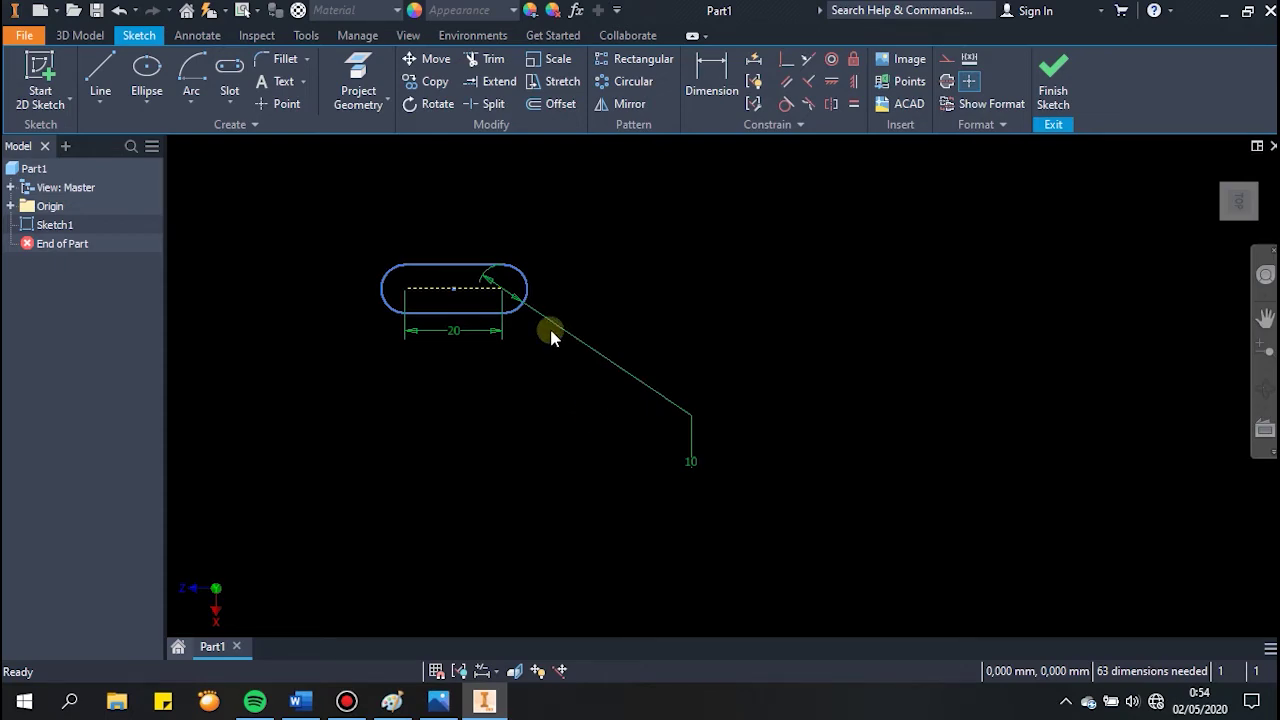
scroll(480, 298, "down", 3)
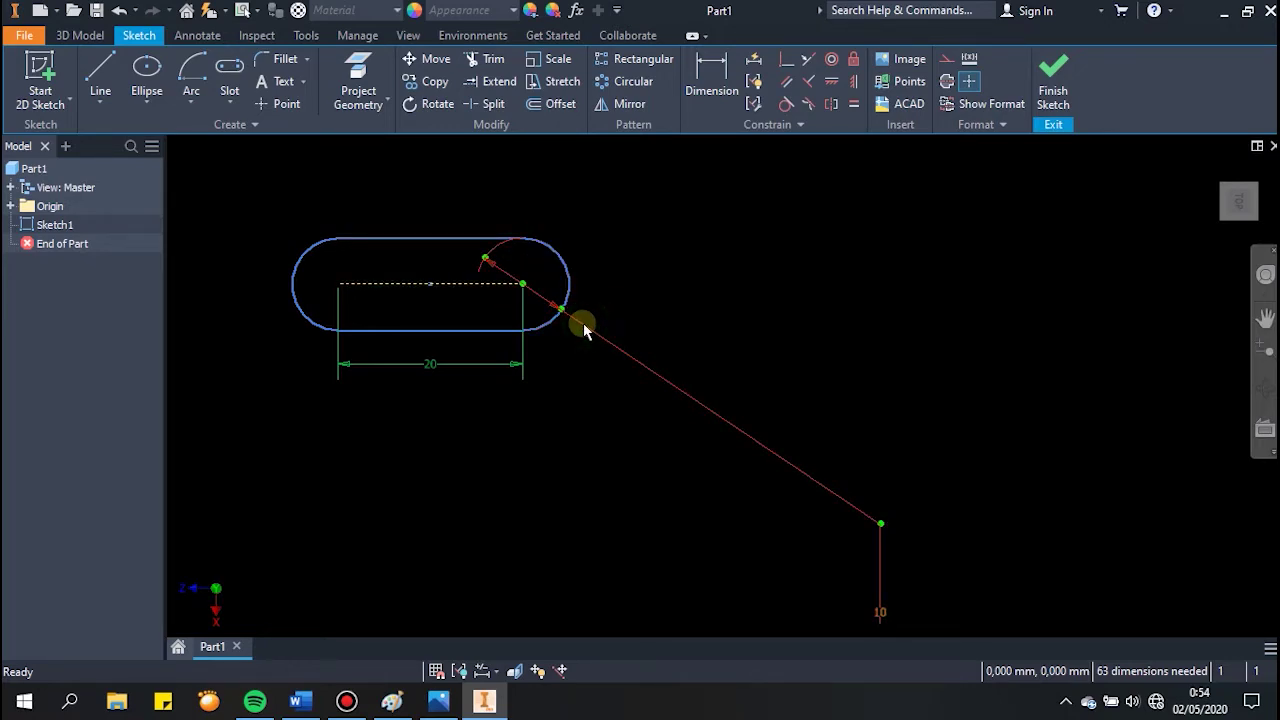
key("Delete")
Step: Dimension the small slot's right end arc with a 5 mm radius
left_click(711, 71)
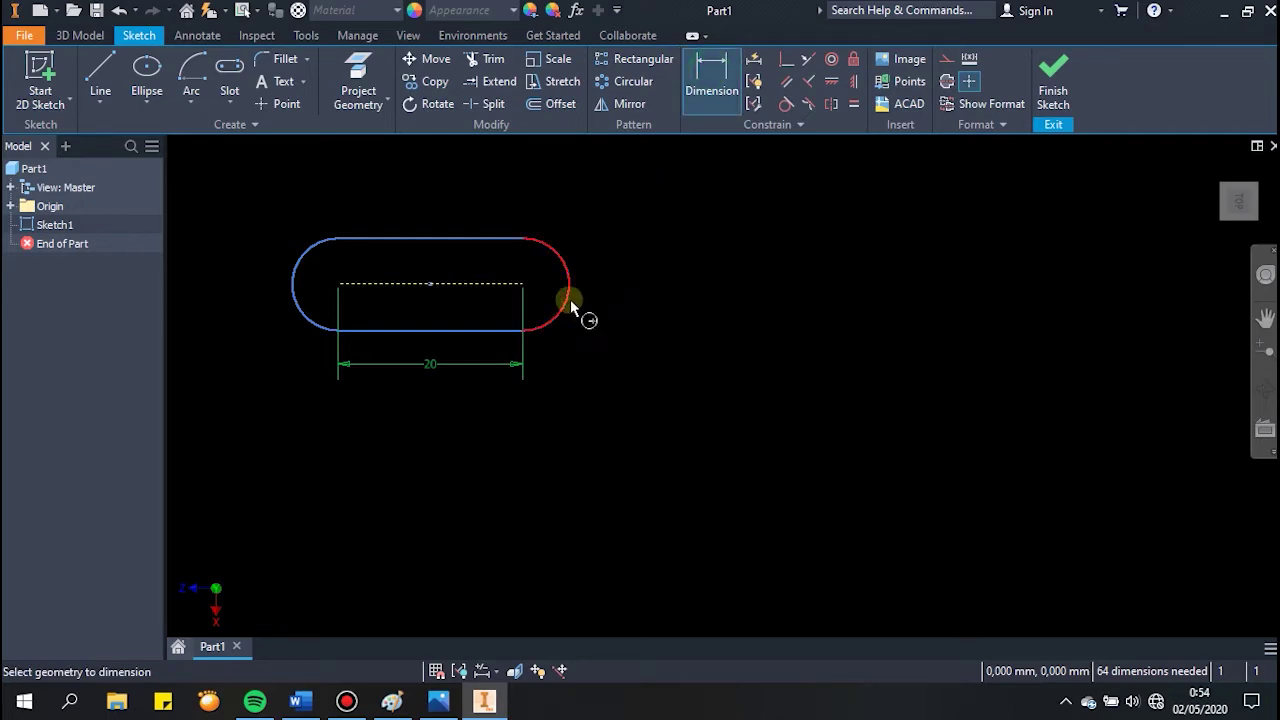
left_click(543, 290)
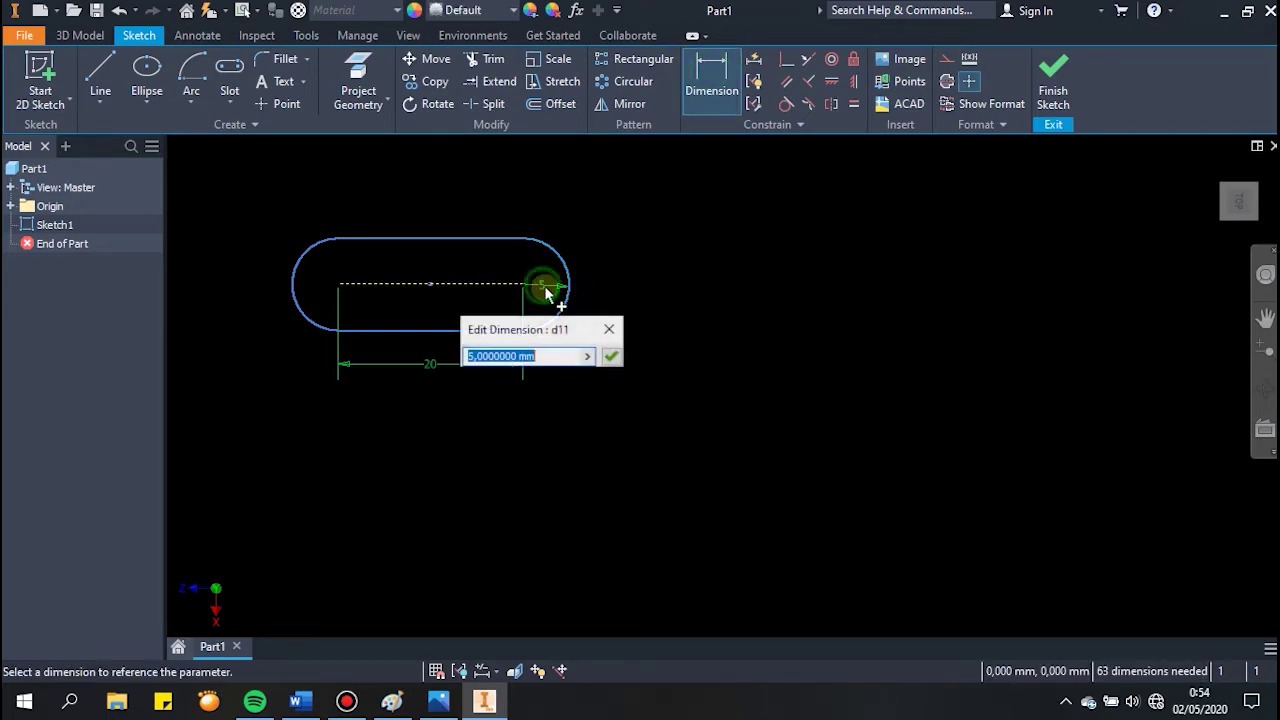
left_click(612, 358)
left_click(558, 262)
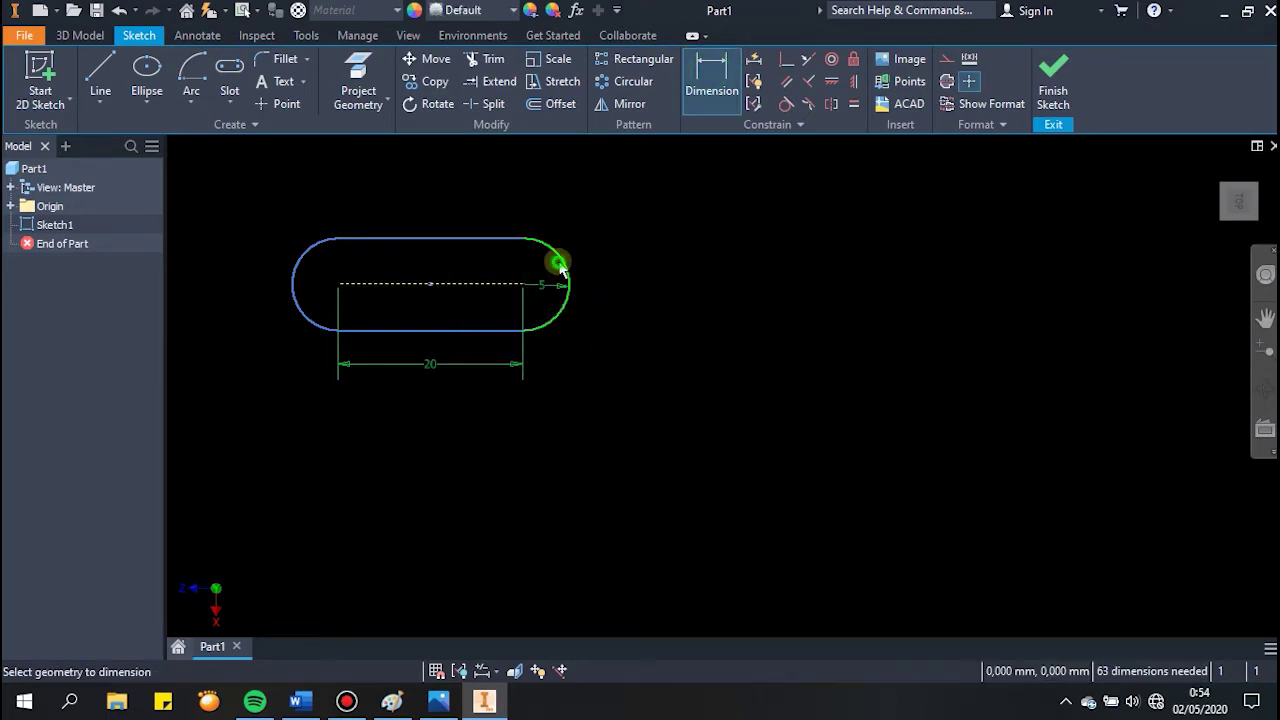
Step: Dismiss the duplicate radius-dimension warnings, stop dimensioning, and zoom out to the larger slots
left_click(610, 238)
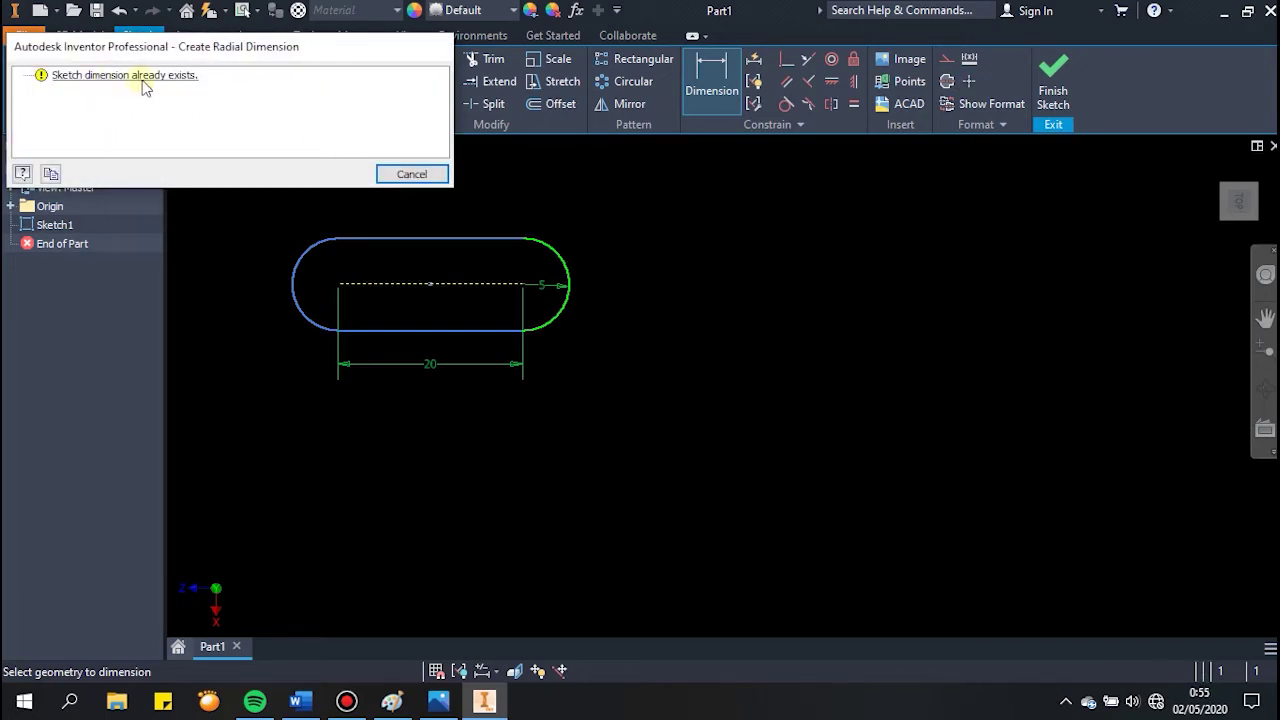
left_click(410, 175)
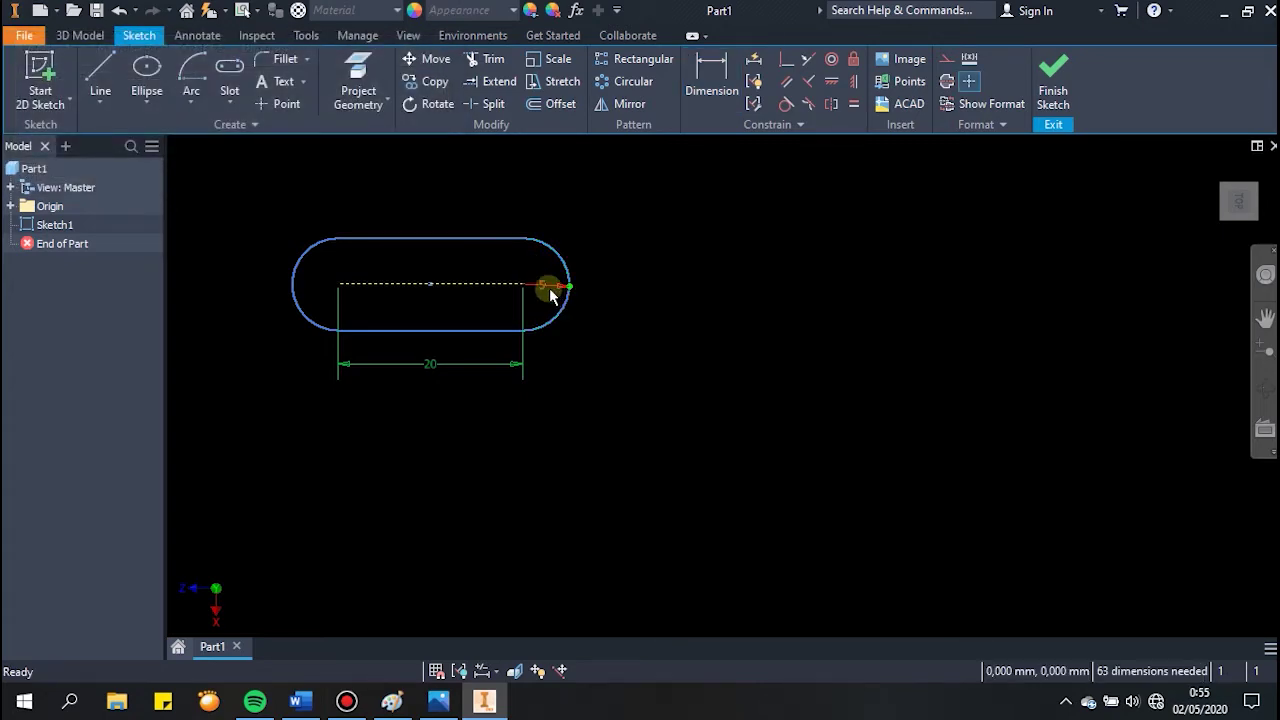
left_click(706, 80)
left_click(620, 262)
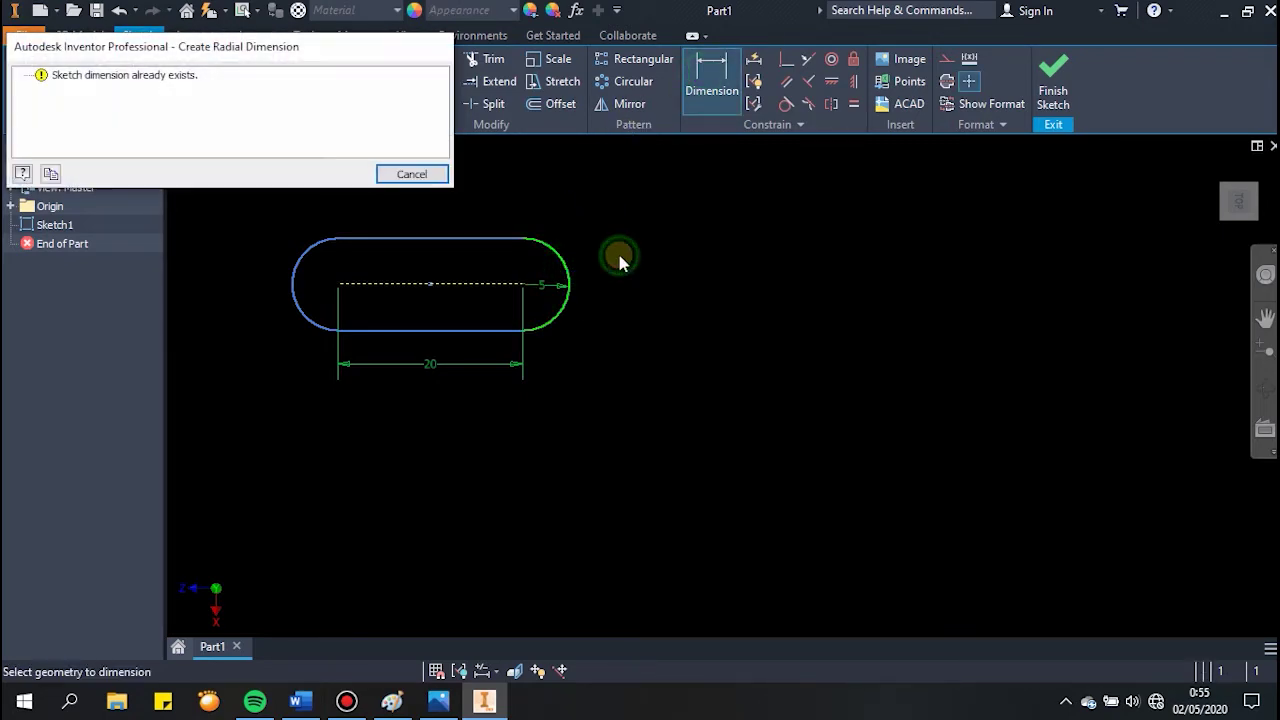
left_click(410, 174)
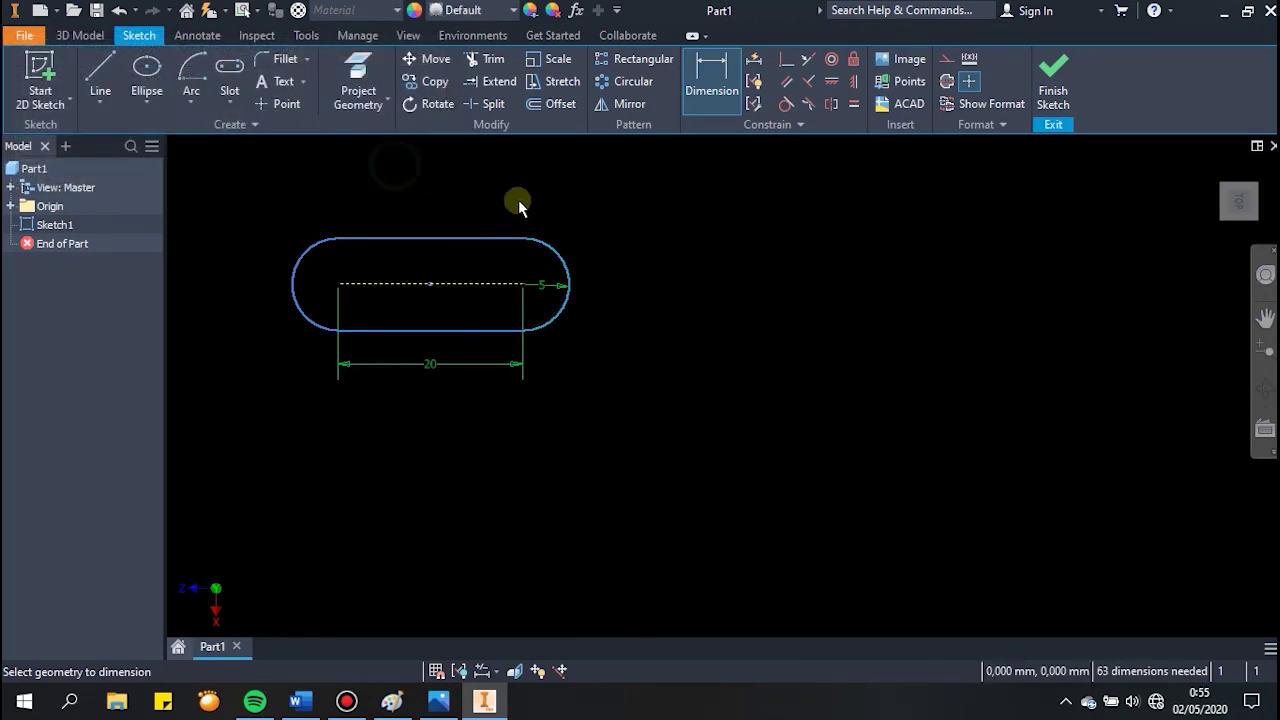
left_click(711, 82)
key("Escape")
scroll(586, 313, "up", 2)
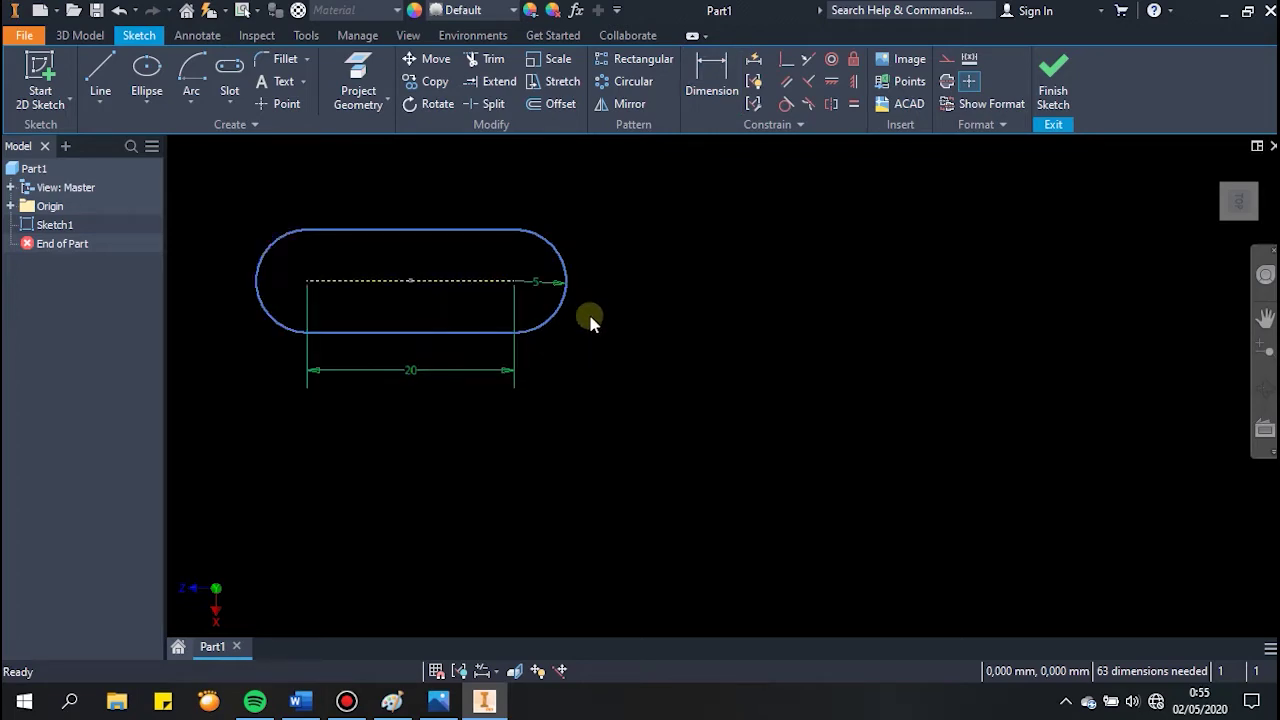
scroll(590, 332, "up", 2)
scroll(591, 332, "up", 2)
scroll(596, 340, "up", 1)
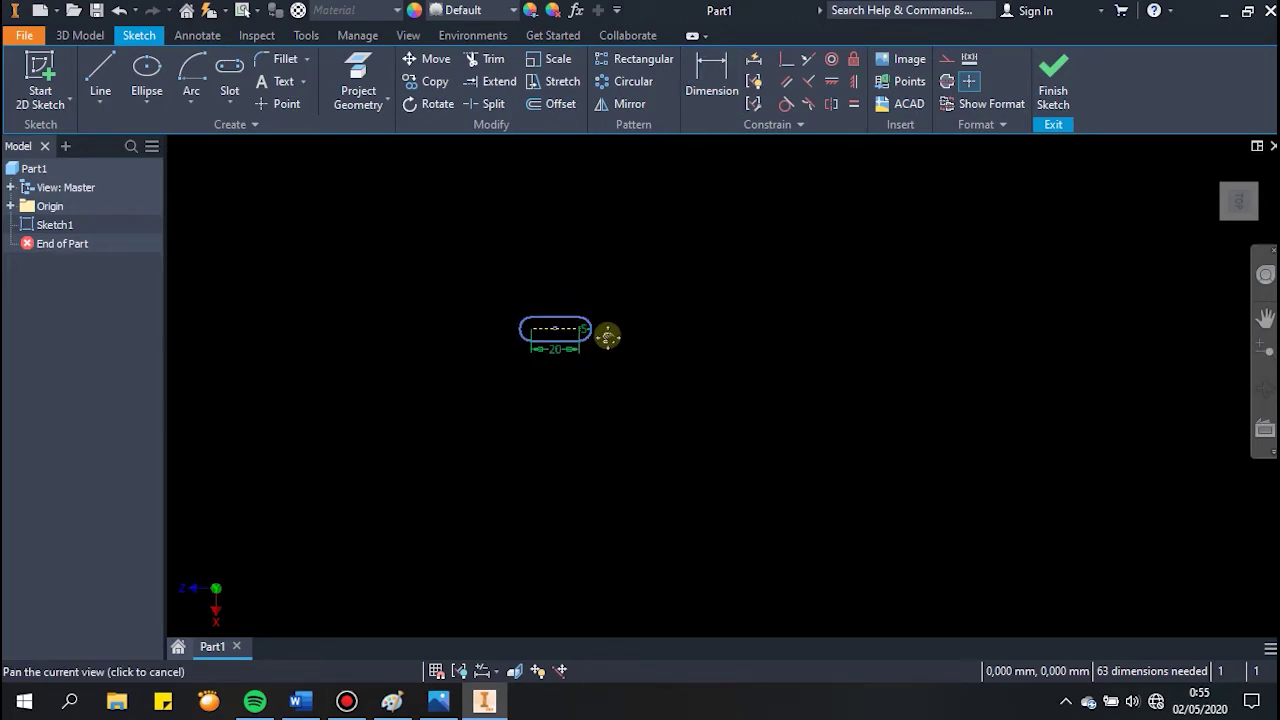
scroll(606, 334, "up", 2)
mouse_move(608, 306)
middle_mouse_down()
mouse_move(597, 343)
mouse_move(562, 342)
middle_mouse_up()
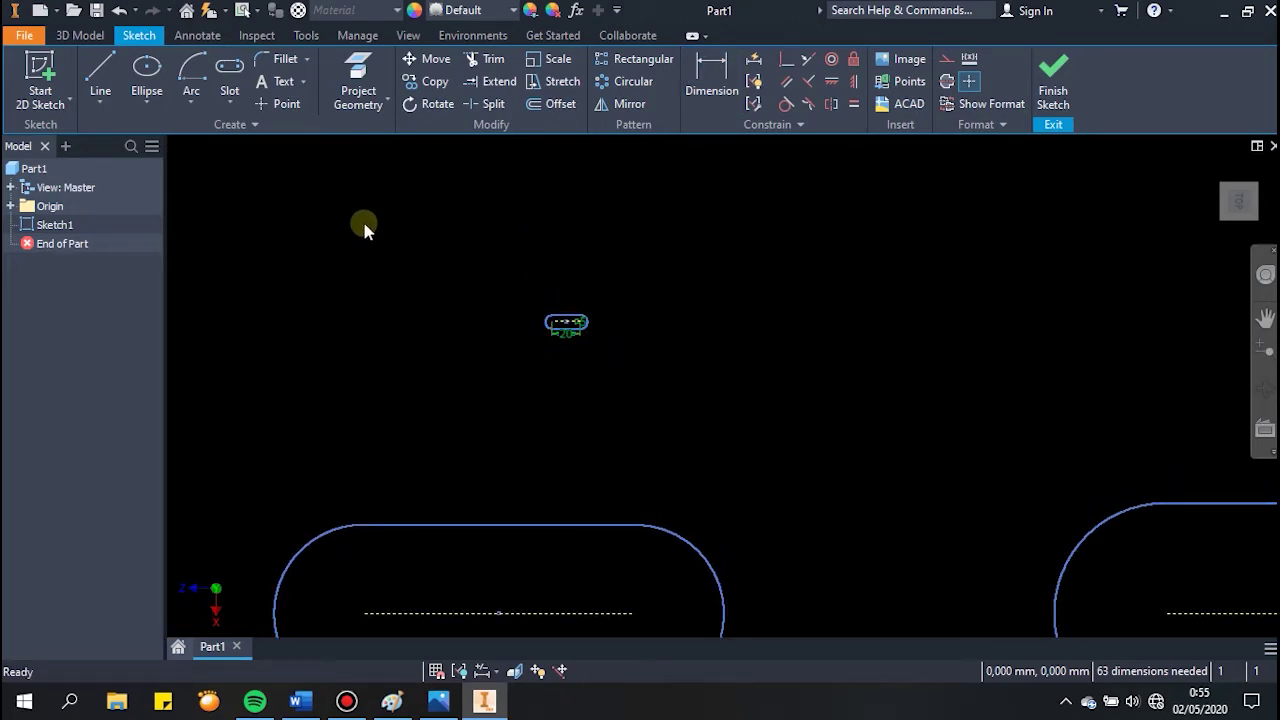
Step: Choose the Center Point Arc slot and start one, then cancel it
left_click(230, 100)
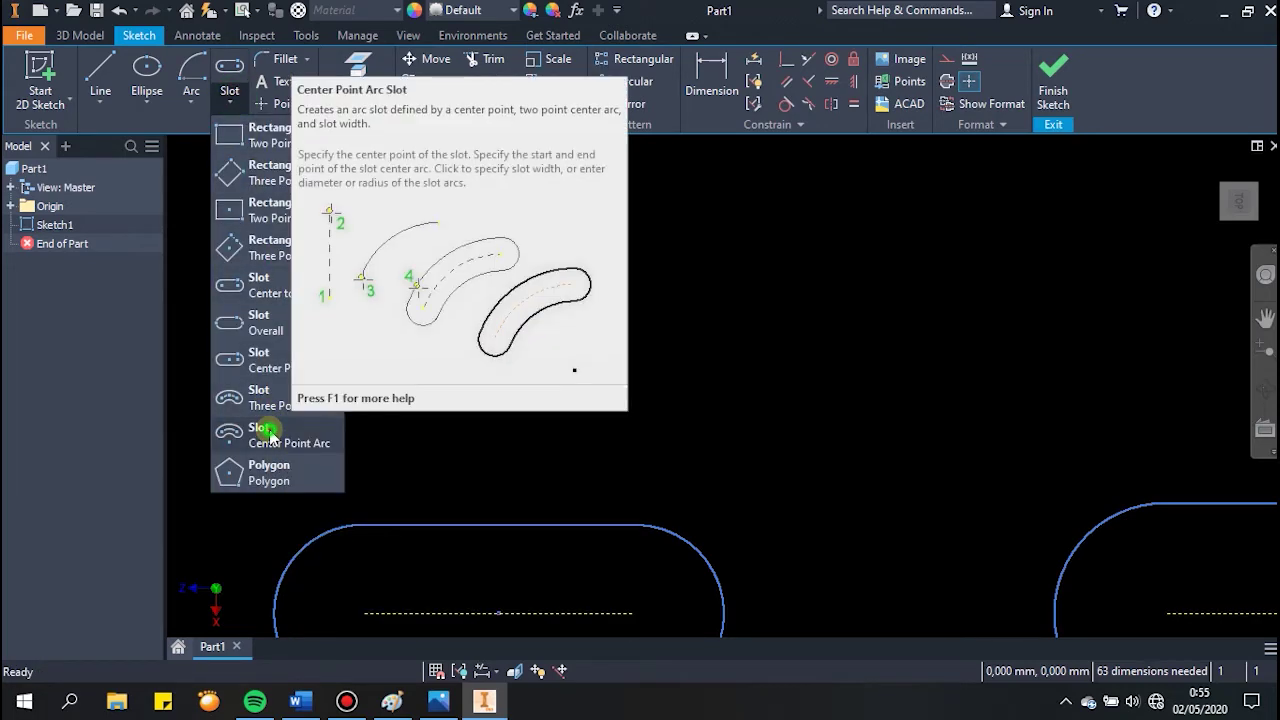
left_click(270, 429)
scroll(329, 403, "up", 2)
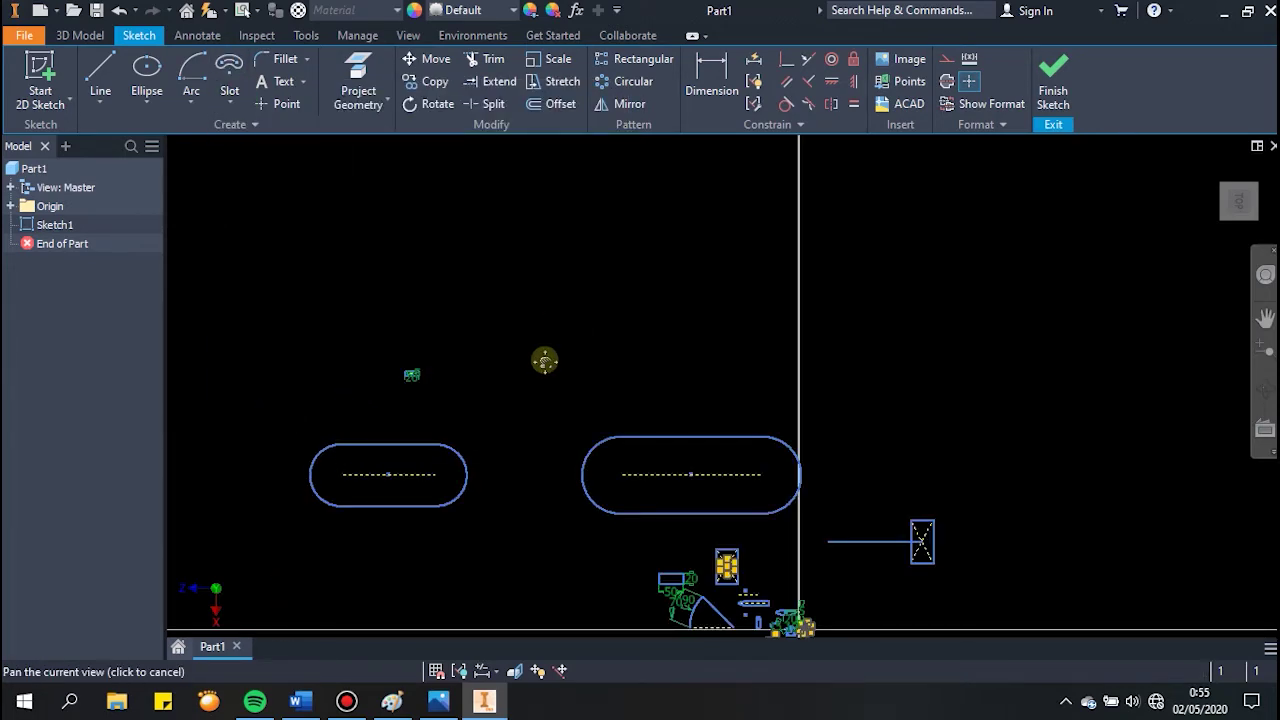
left_click(324, 437)
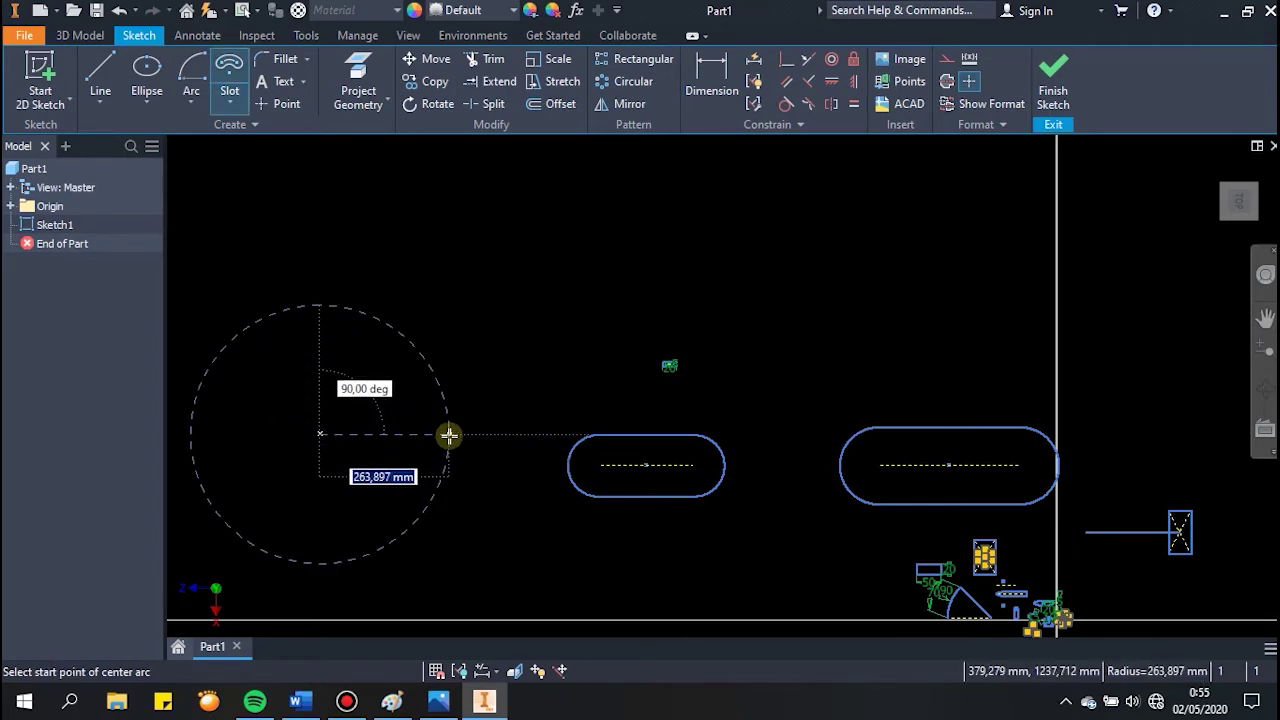
key("Escape")
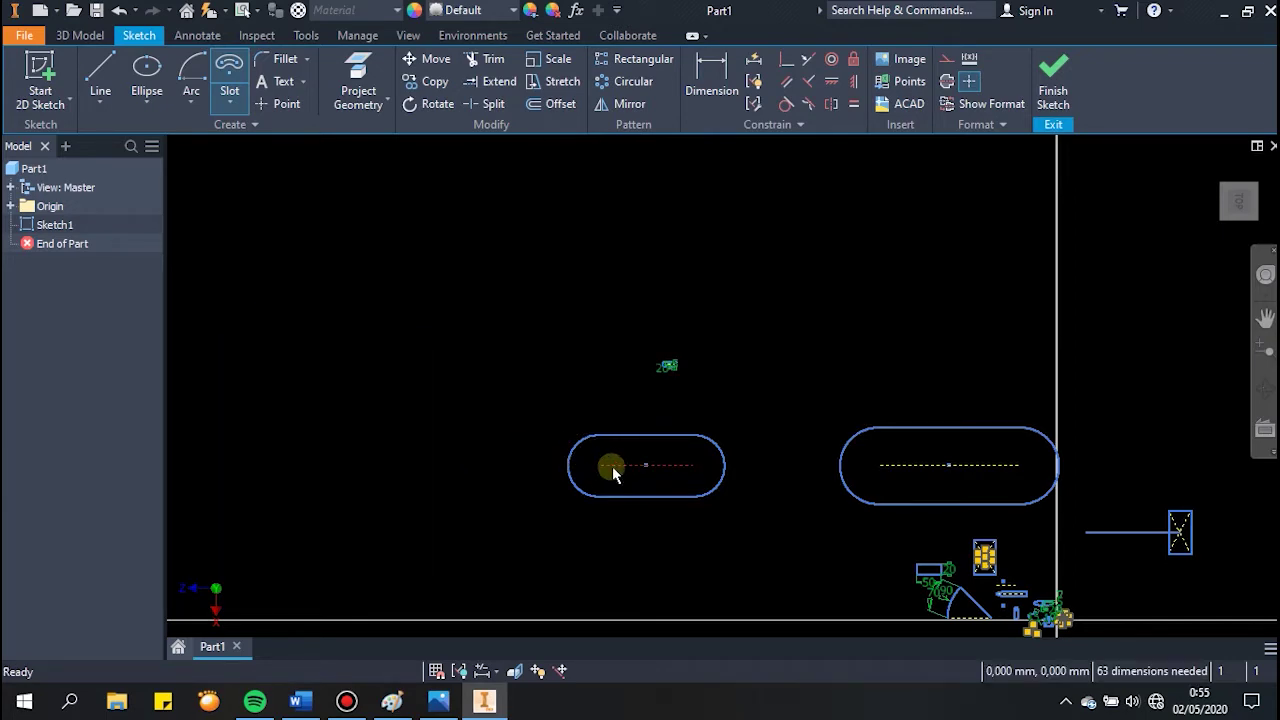
key("Escape")
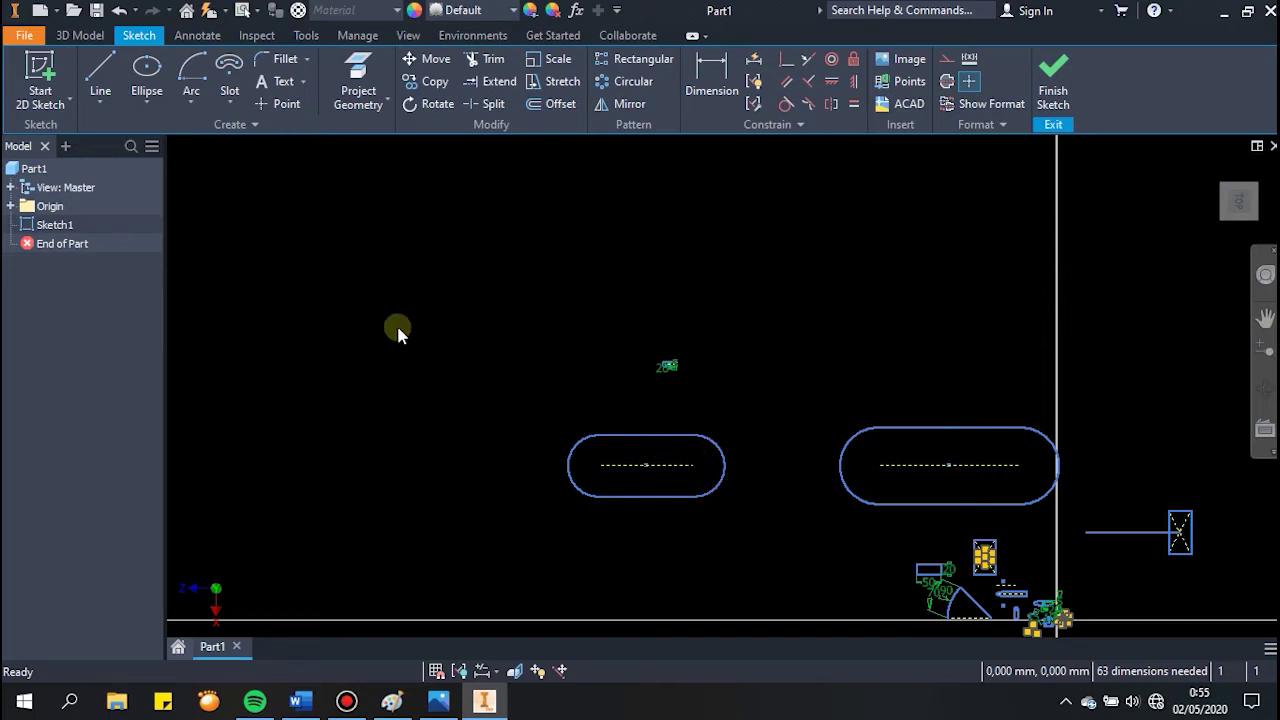
Step: Fix the curved slot's arc centre and the start point of its centre arc
left_click(229, 100)
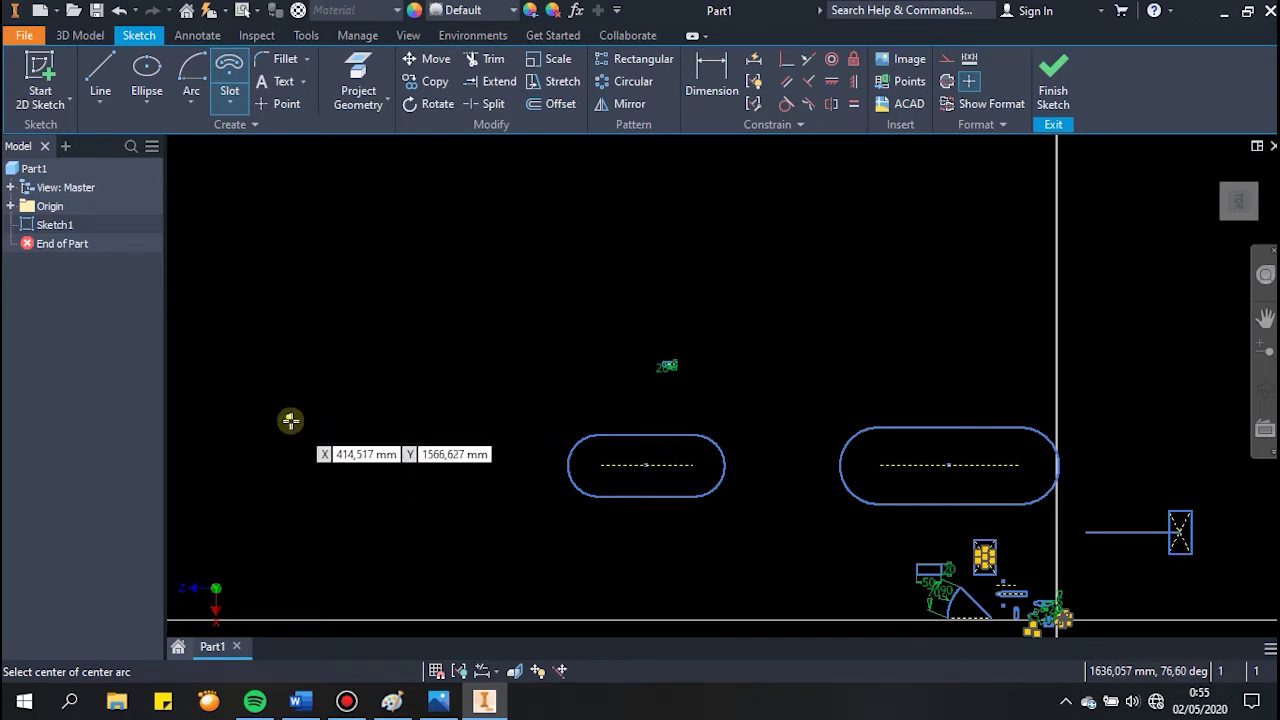
left_click(247, 426)
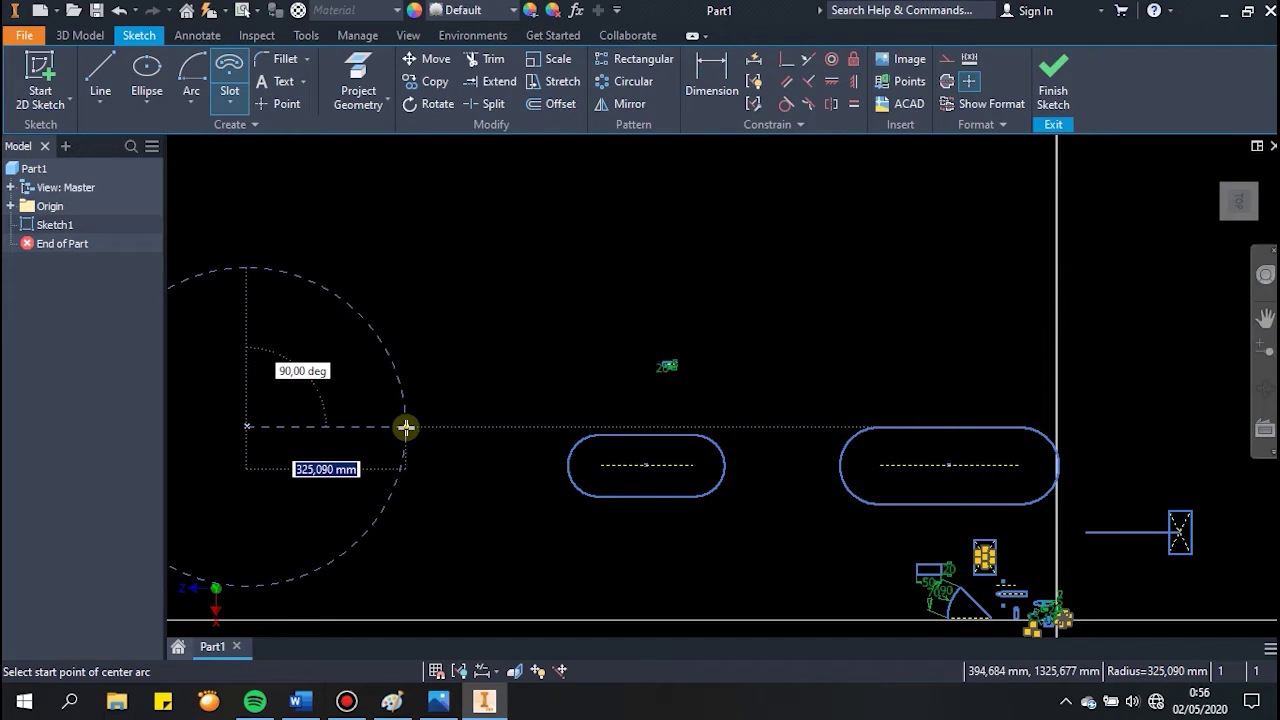
left_click(405, 427)
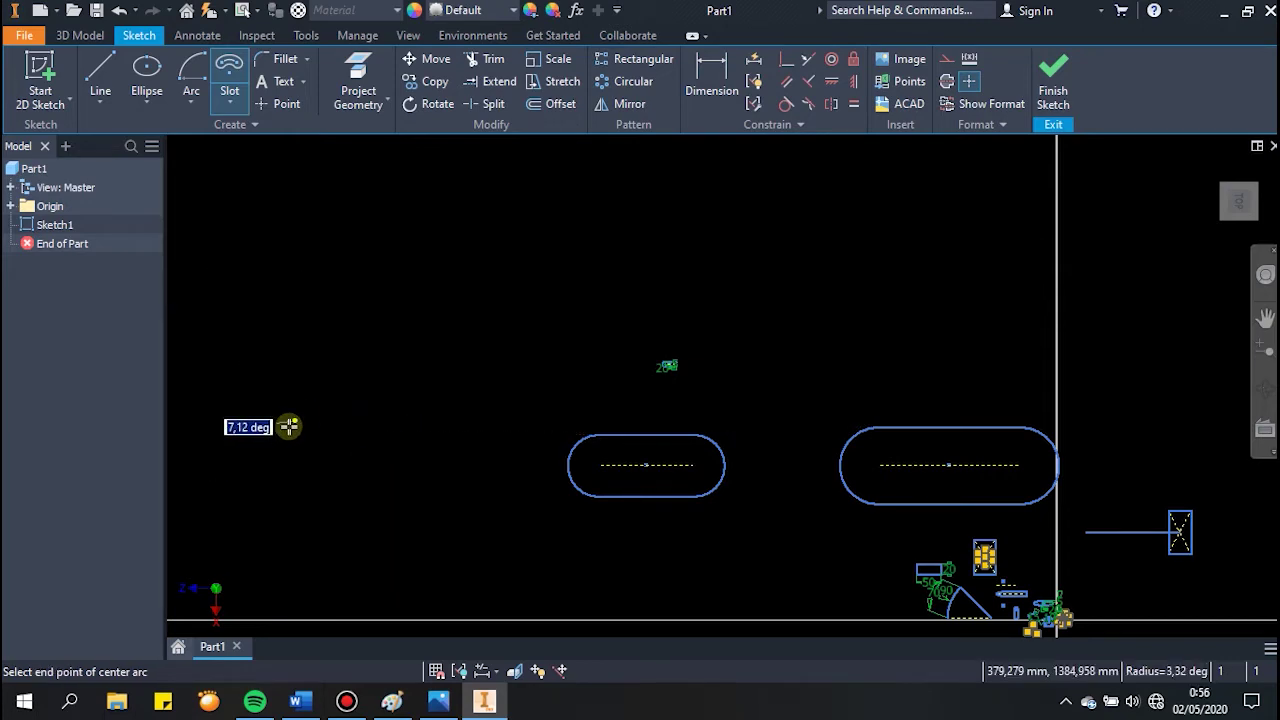
scroll(270, 428, "down", 2)
scroll(257, 429, "up", 3)
scroll(340, 430, "up", 2)
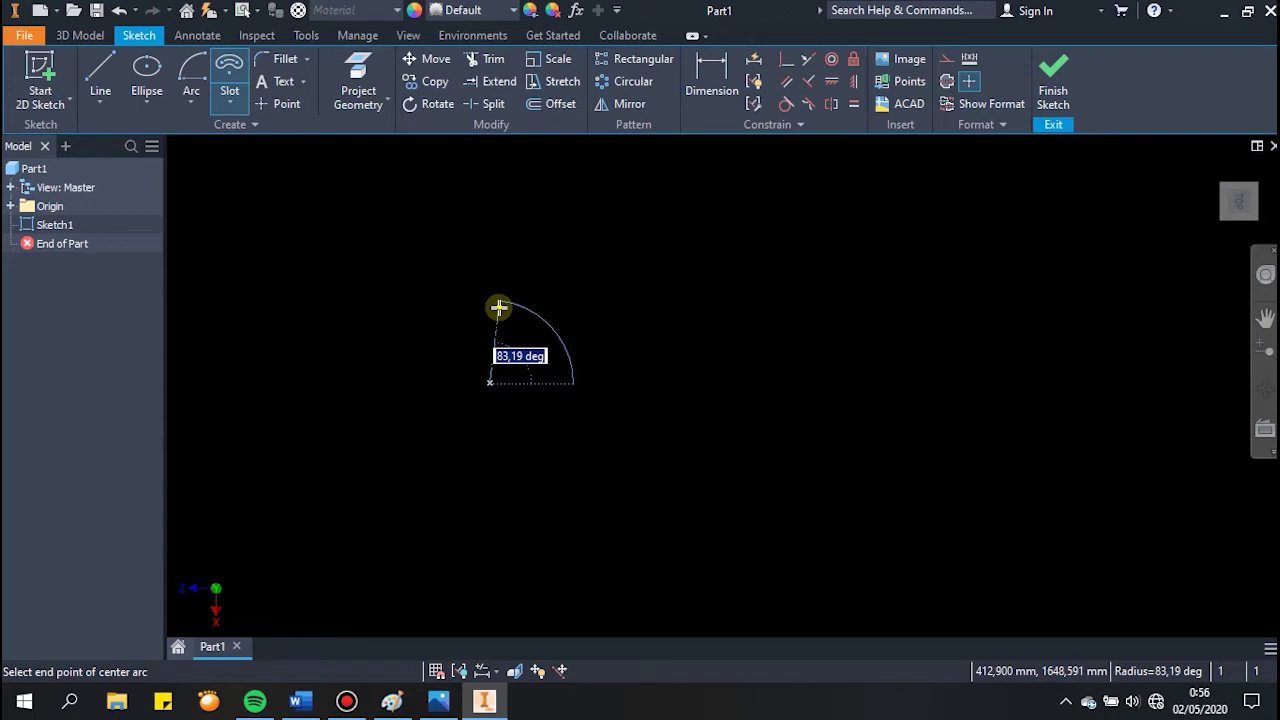
Step: Set the arc's end point and give the curved slot a width of 10
left_click(499, 308)
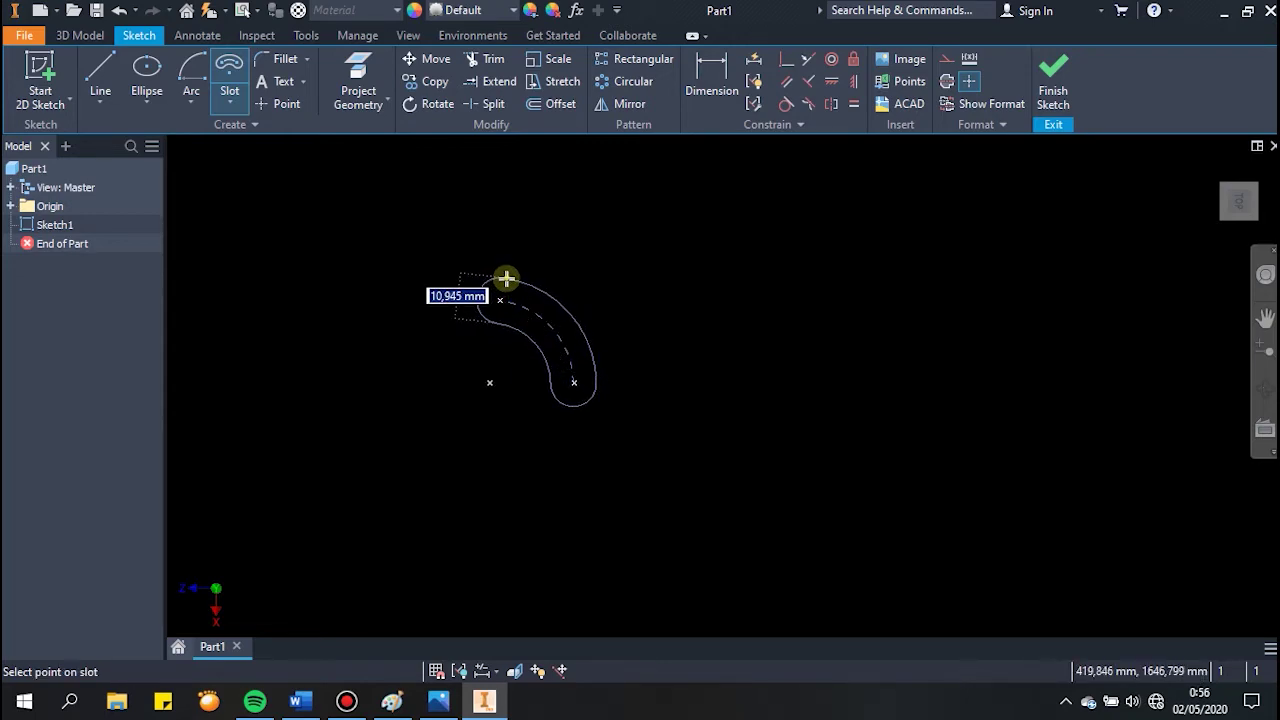
type("10")
key("Return")
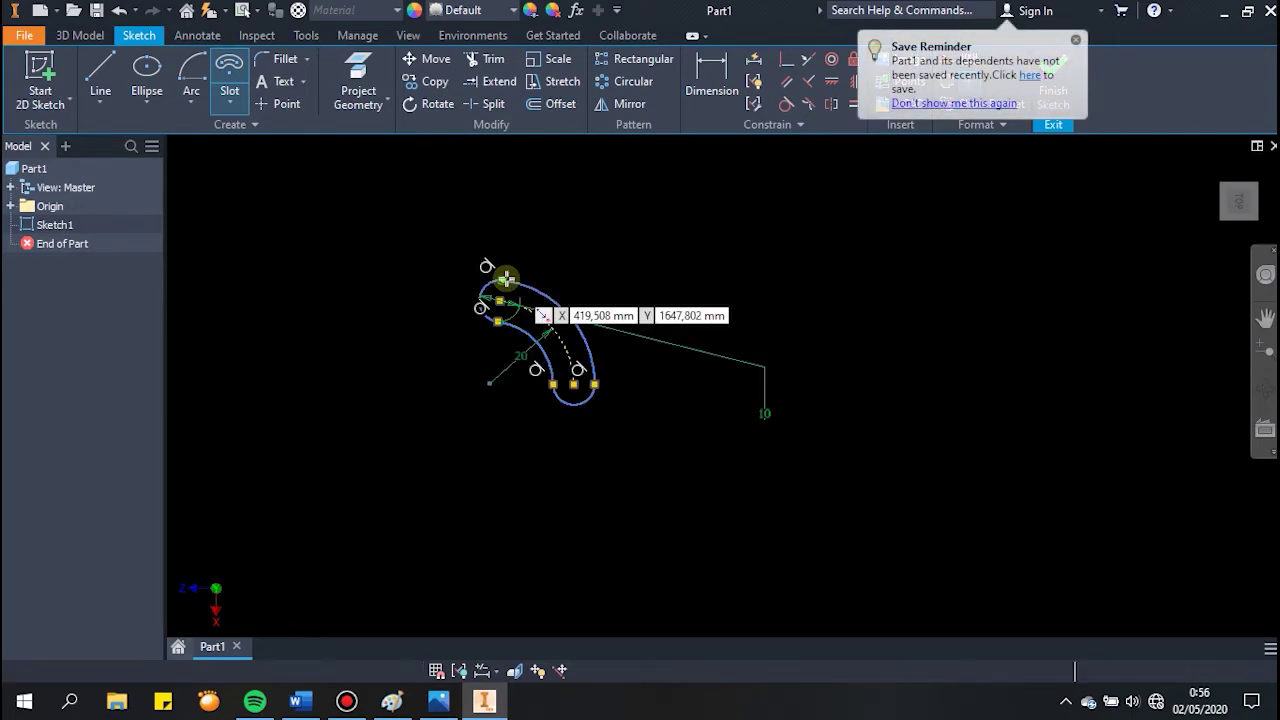
scroll(571, 343, "down", 5)
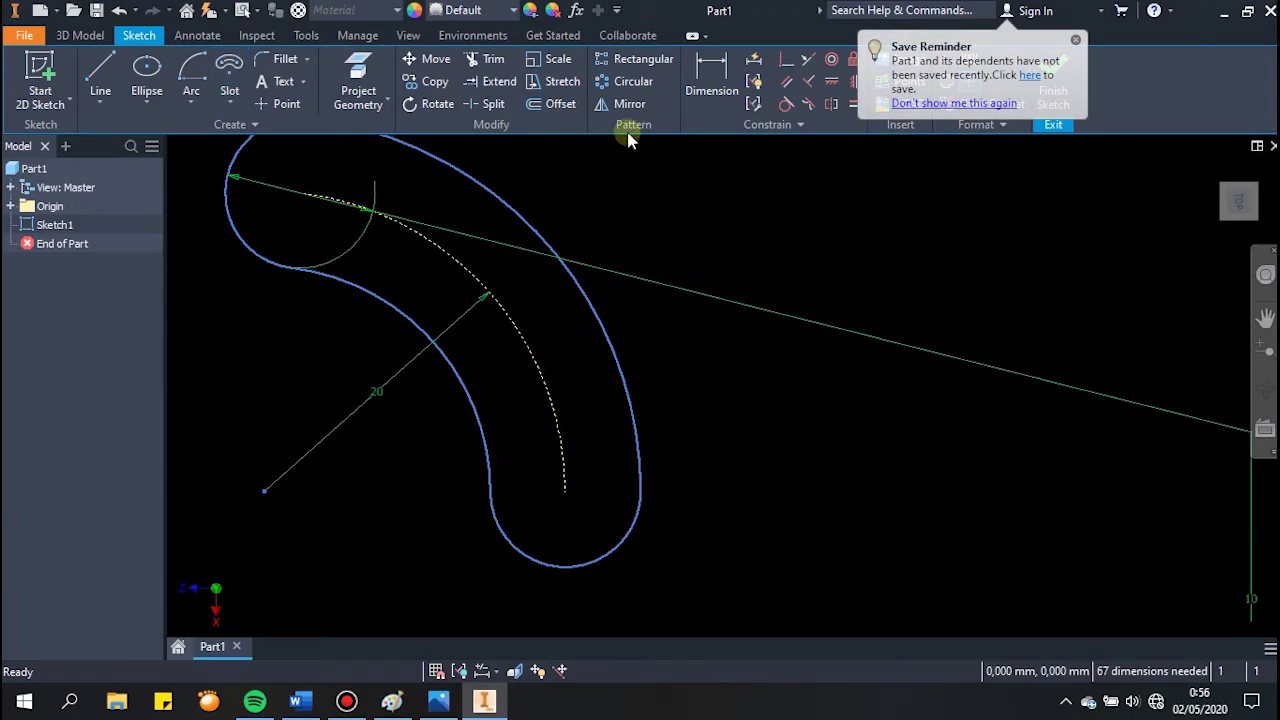
Step: Dimension the slot's centre arc as an arc length of 30
left_click(696, 67)
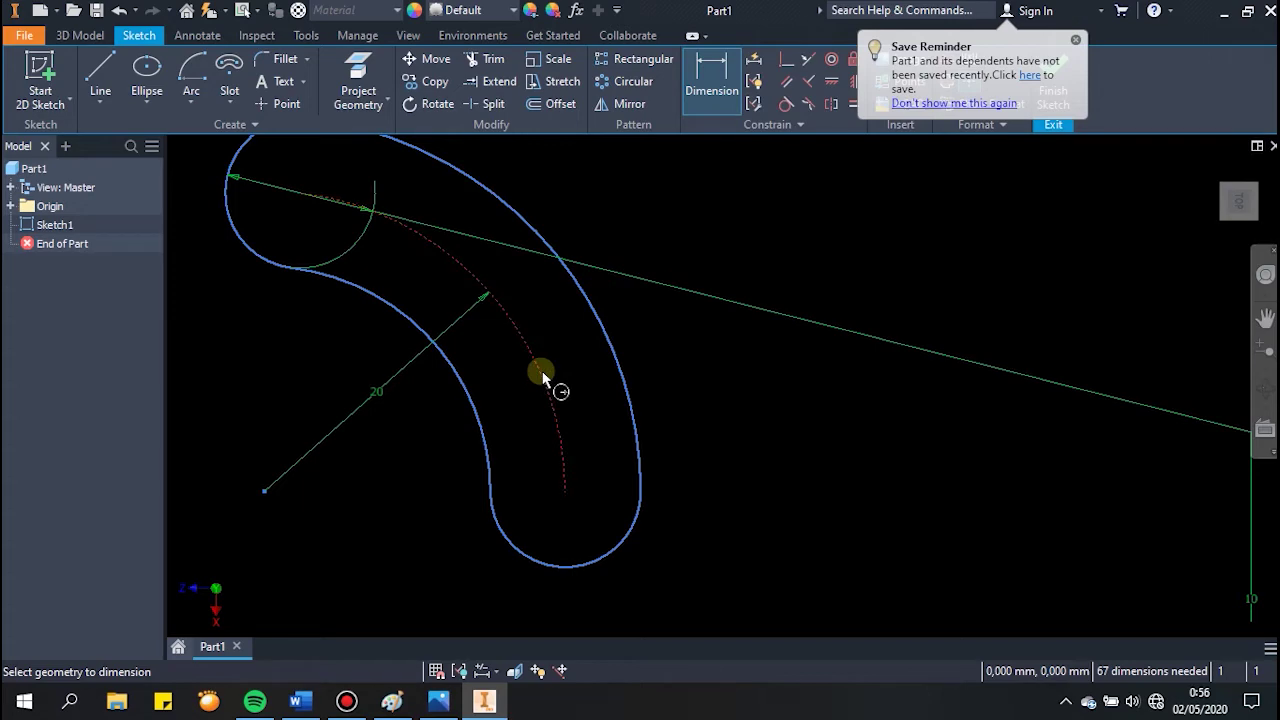
left_click(620, 337)
right_click(663, 331)
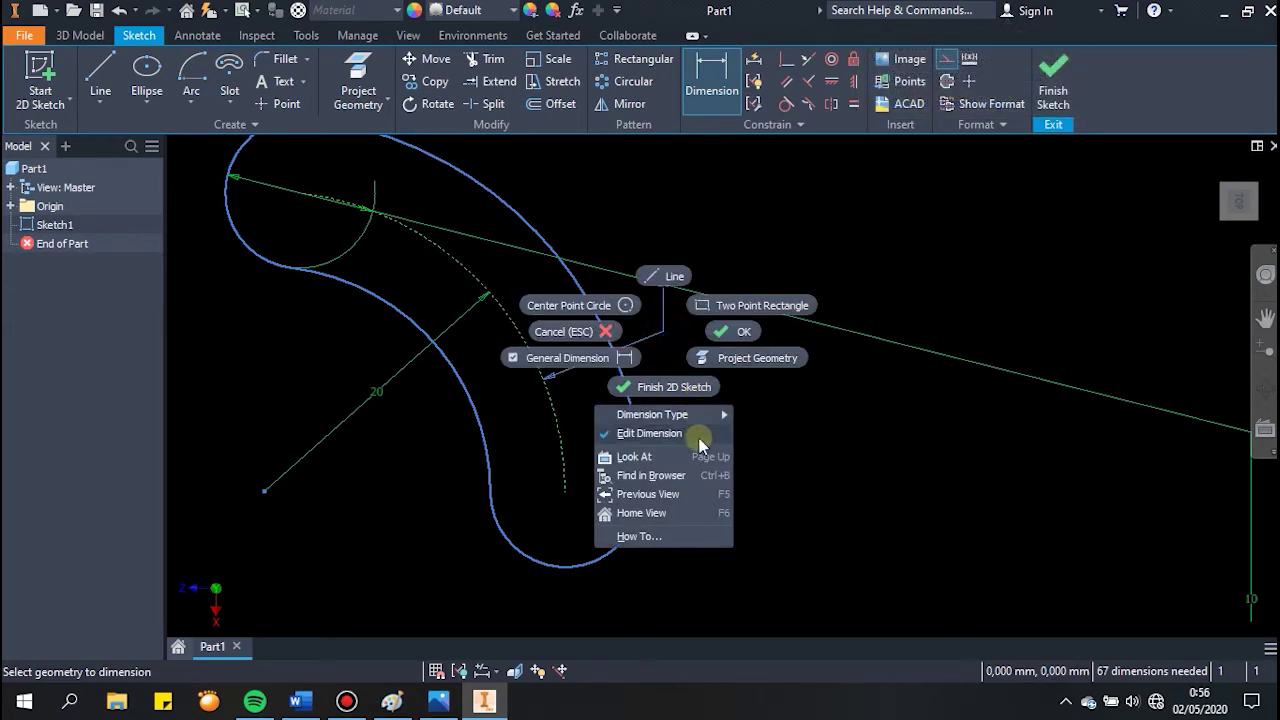
mouse_move(652, 414)
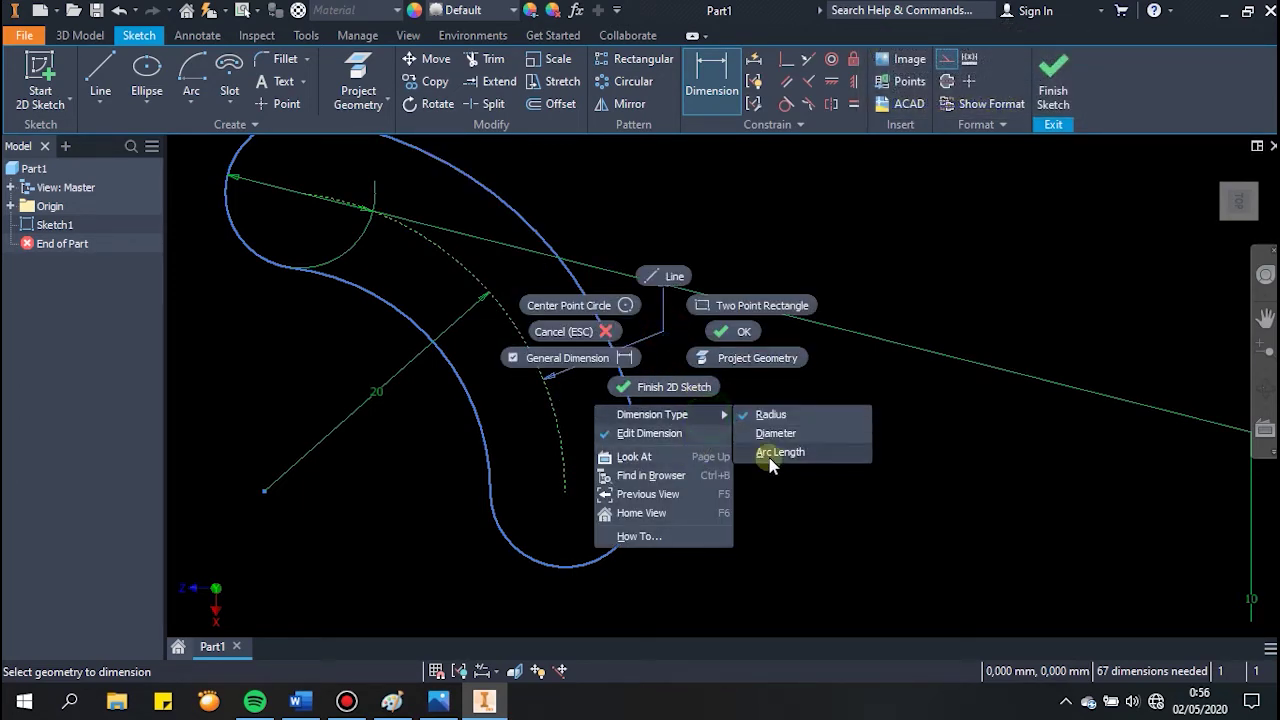
left_click(778, 452)
scroll(735, 418, "down", 3)
scroll(725, 360, "down", 2)
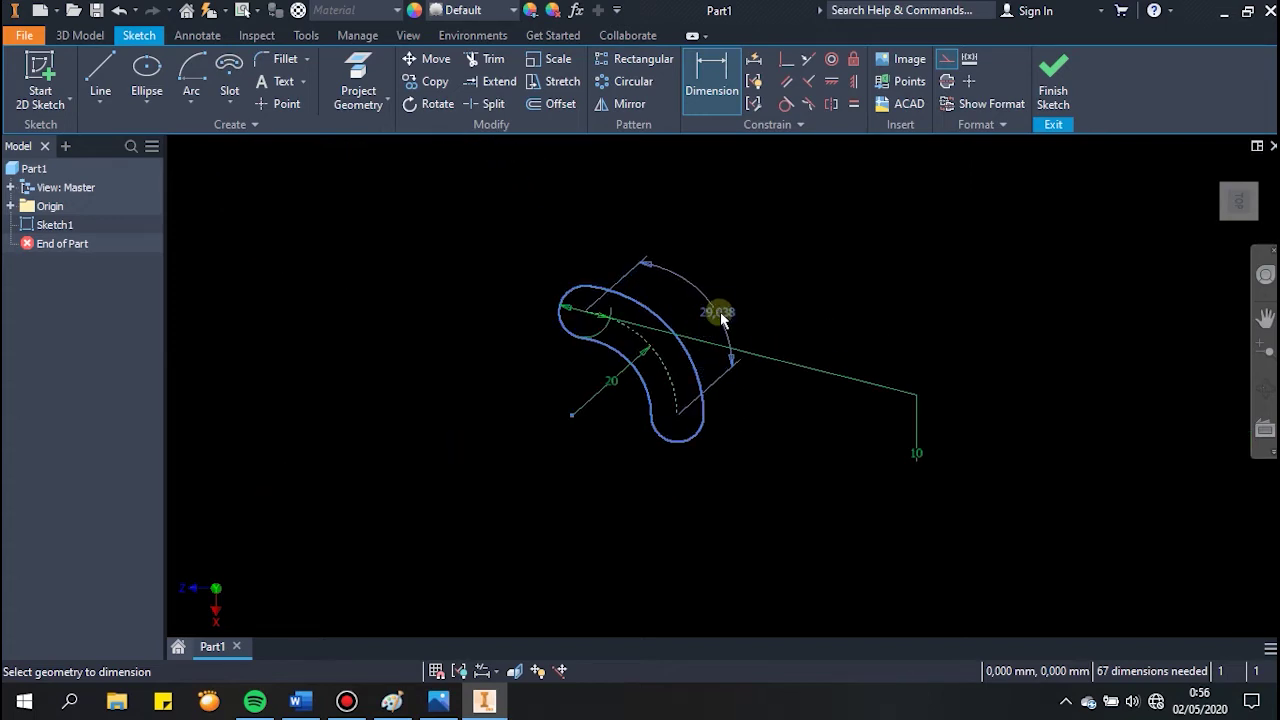
left_click(713, 298)
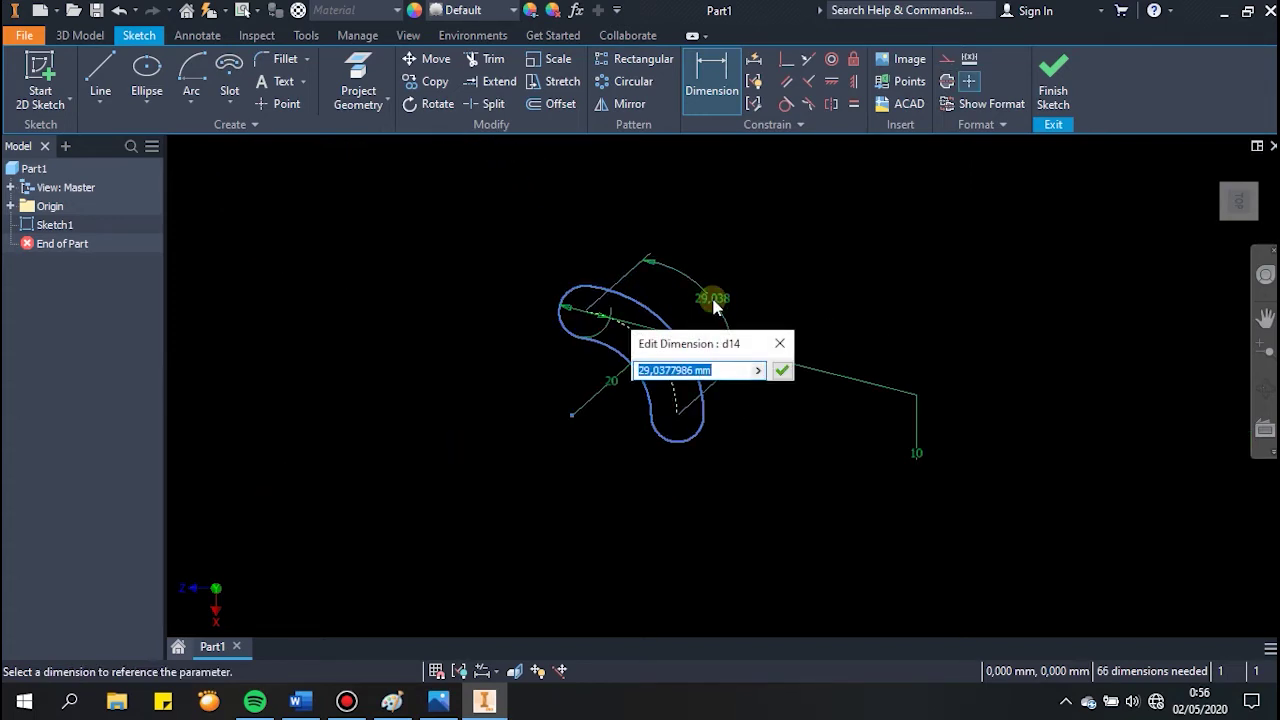
type("30")
key("Return")
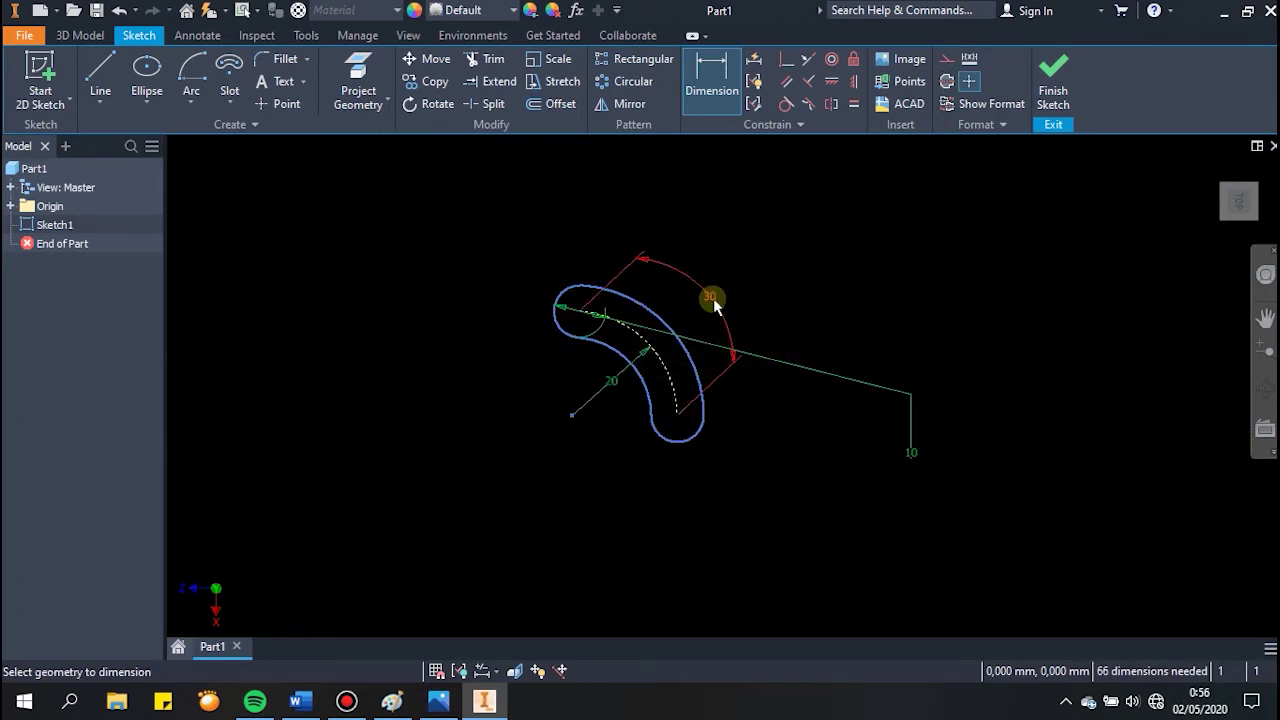
key("Escape")
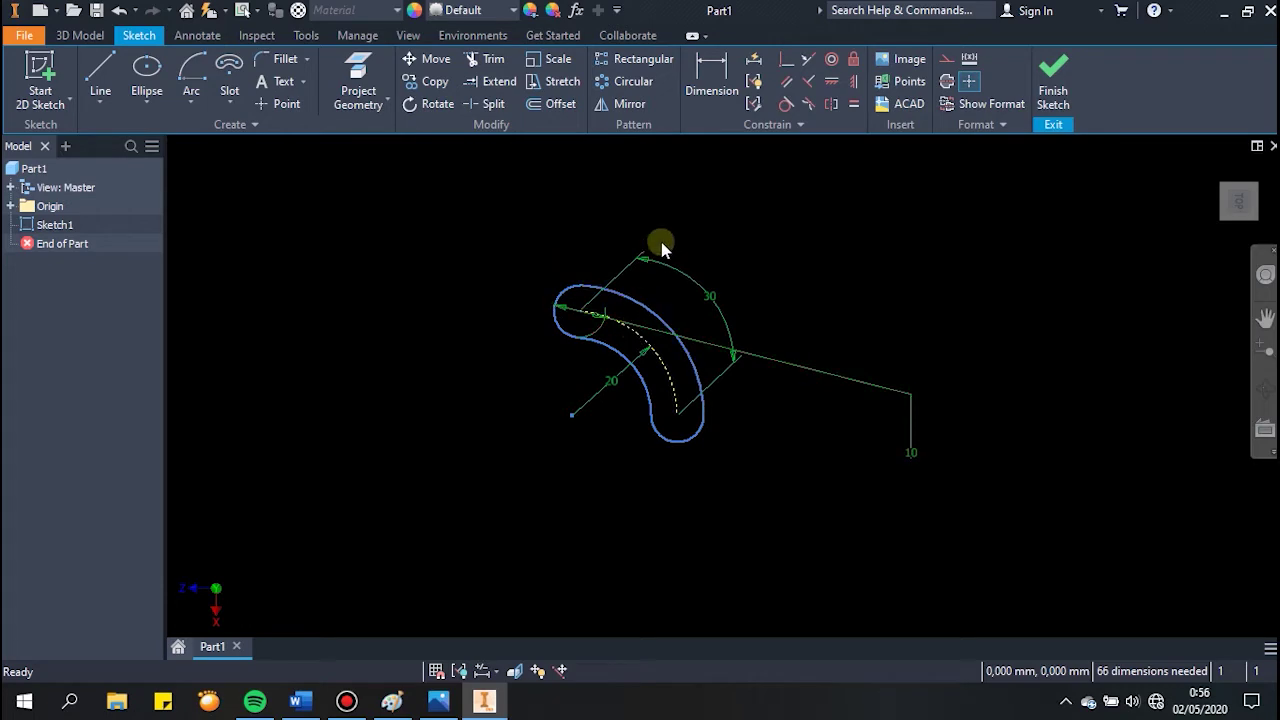
scroll(723, 451, "down", 4)
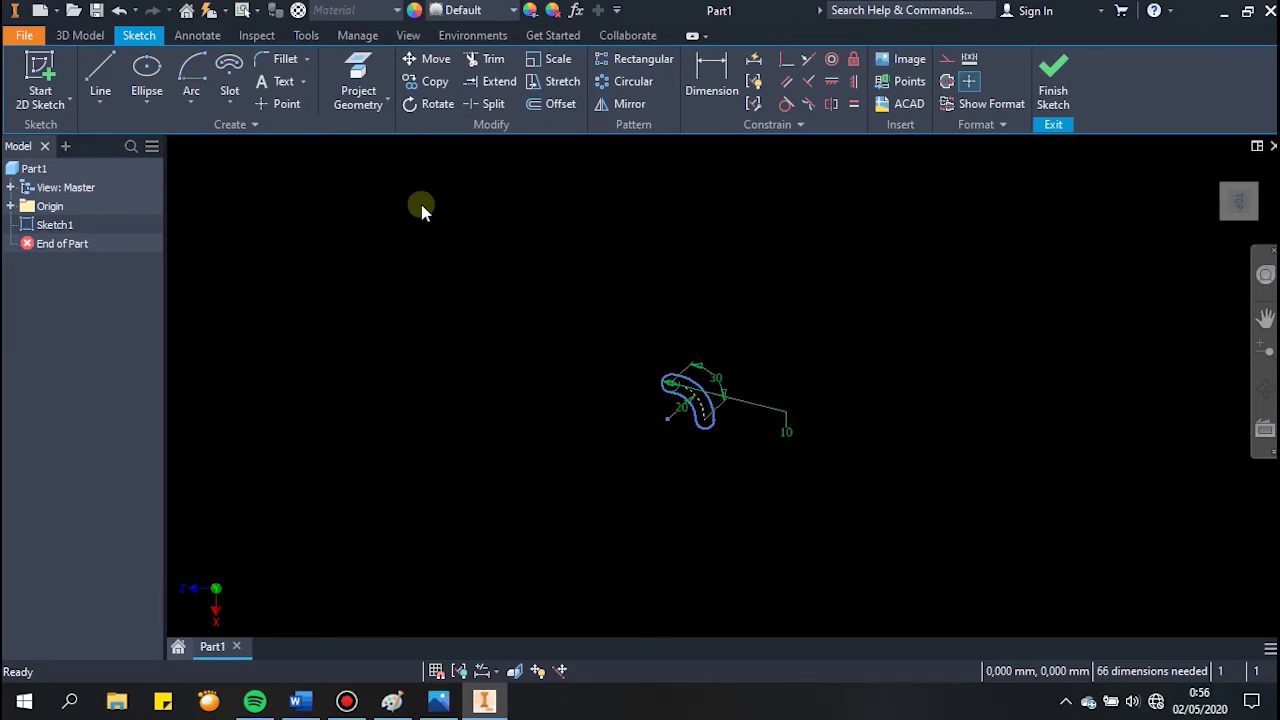
left_click(230, 110)
left_click(657, 366)
mouse_move(645, 362)
middle_mouse_down()
mouse_move(370, 127)
mouse_move(214, 86)
middle_mouse_up()
left_click(230, 95)
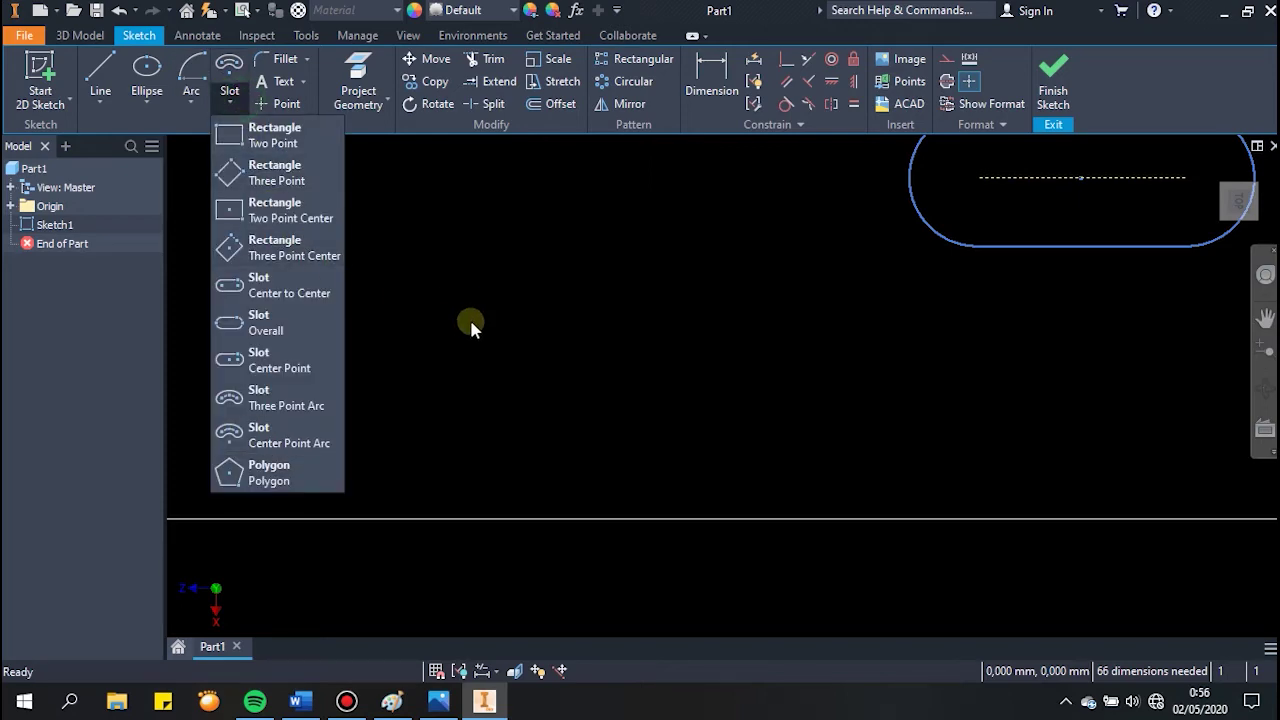
left_click(270, 470)
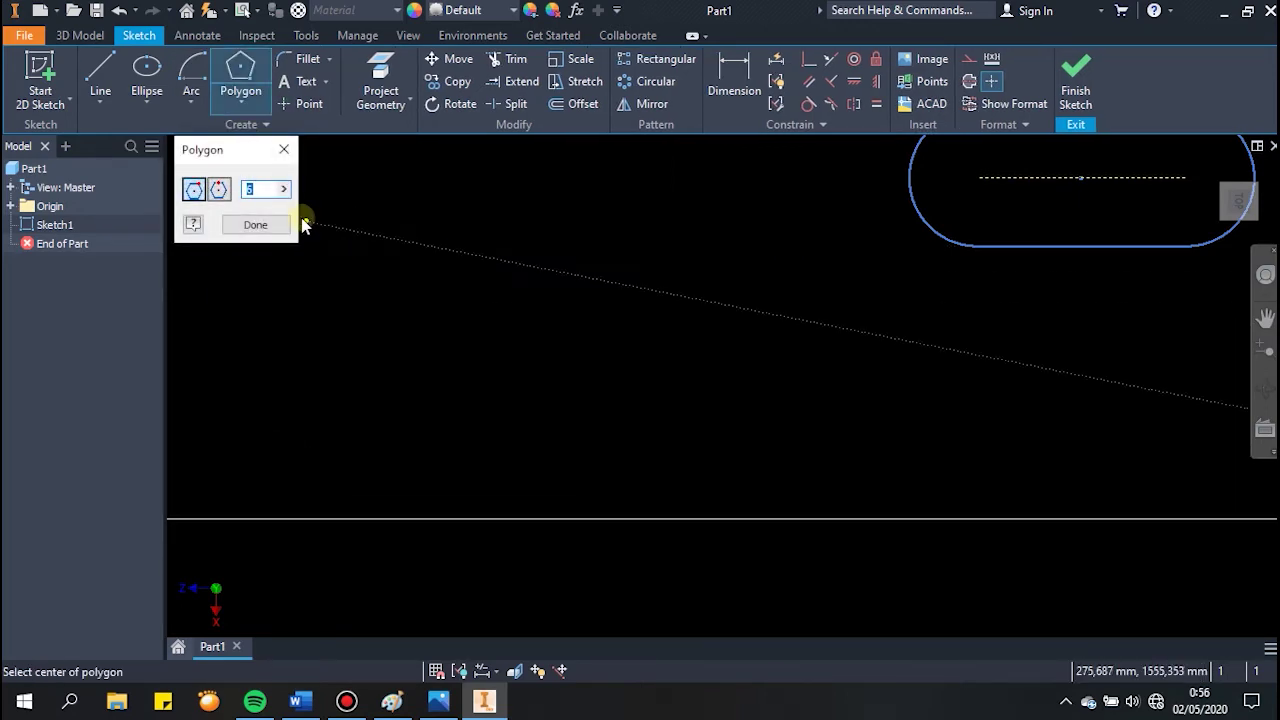
left_click(282, 192)
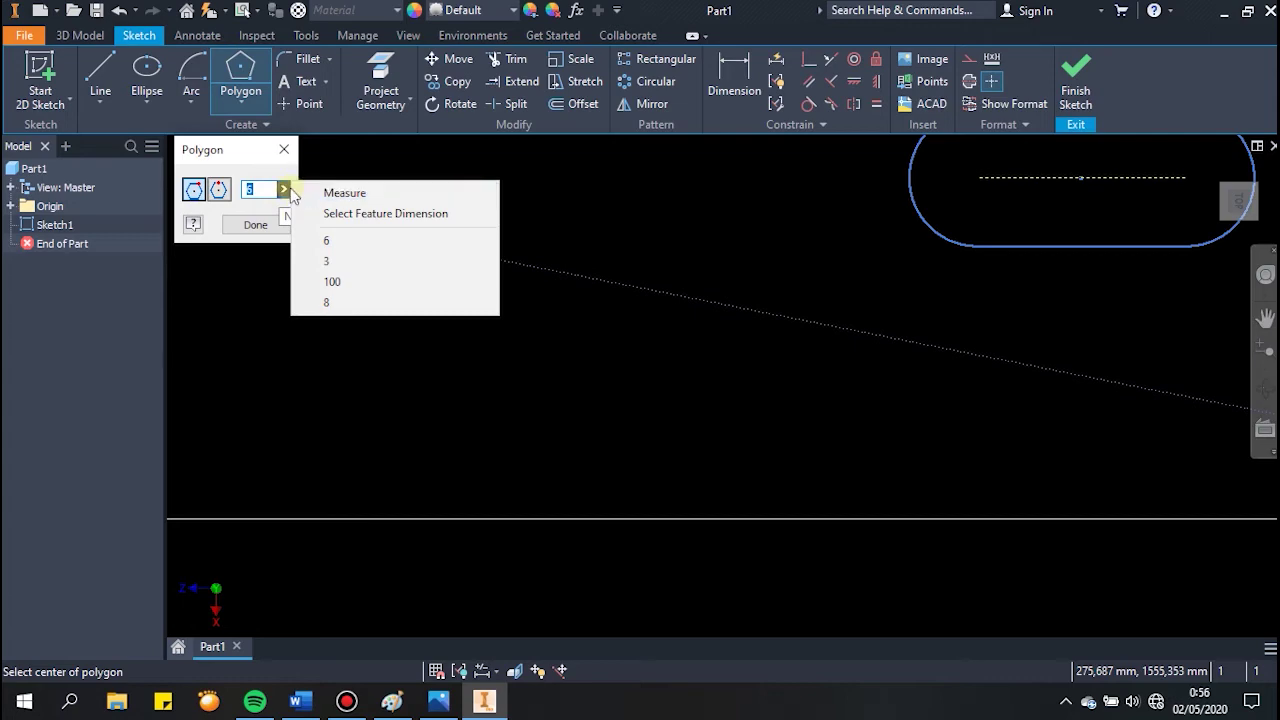
left_click(283, 191)
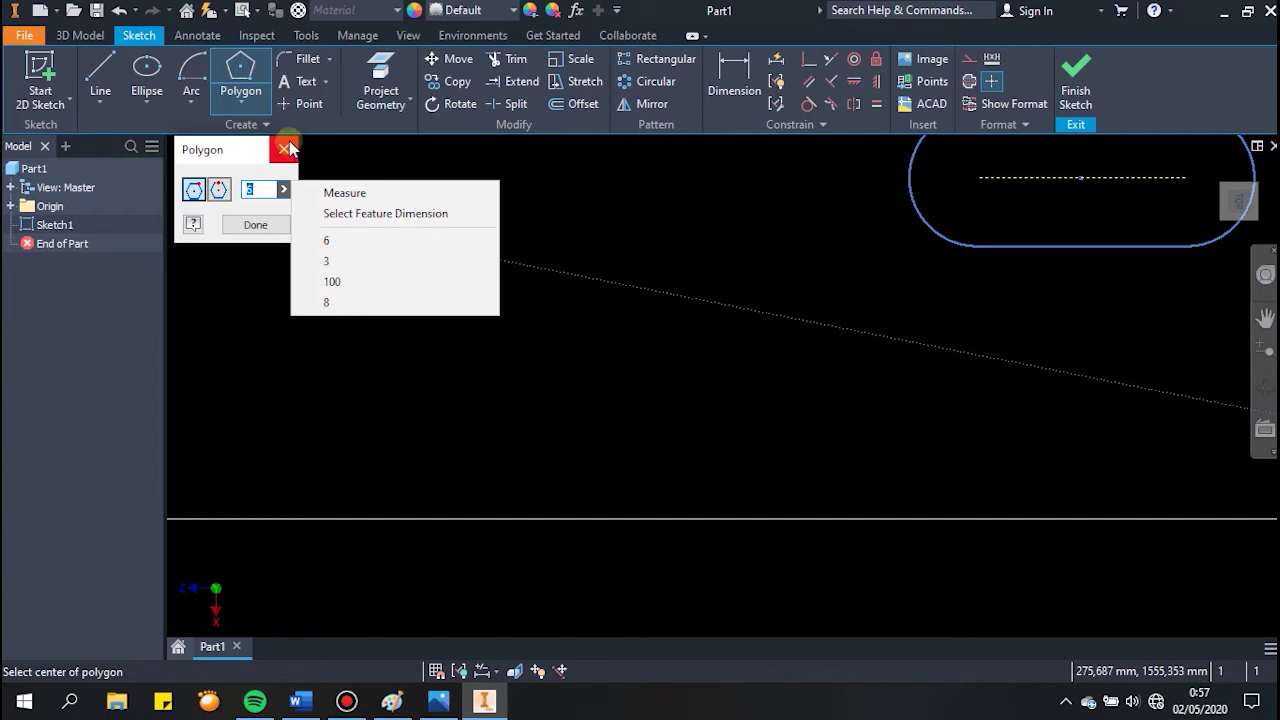
left_click(330, 281)
scroll(477, 274, "down", 5)
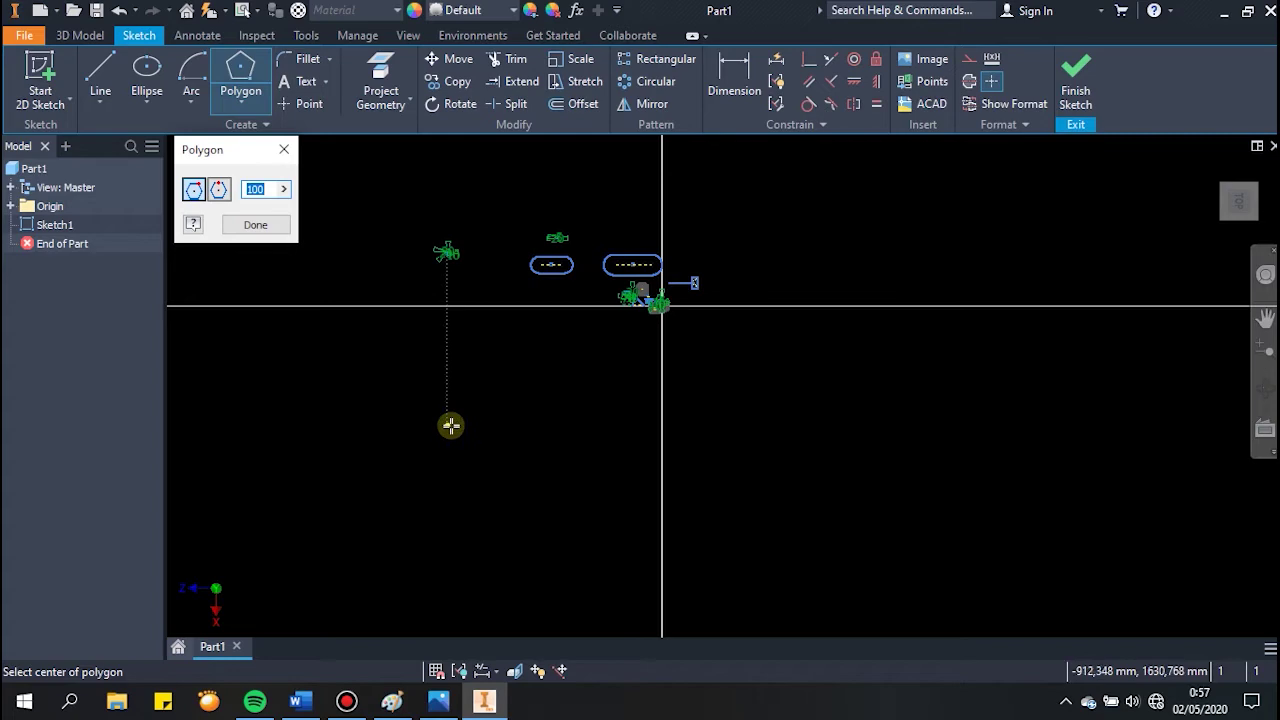
left_click(460, 400)
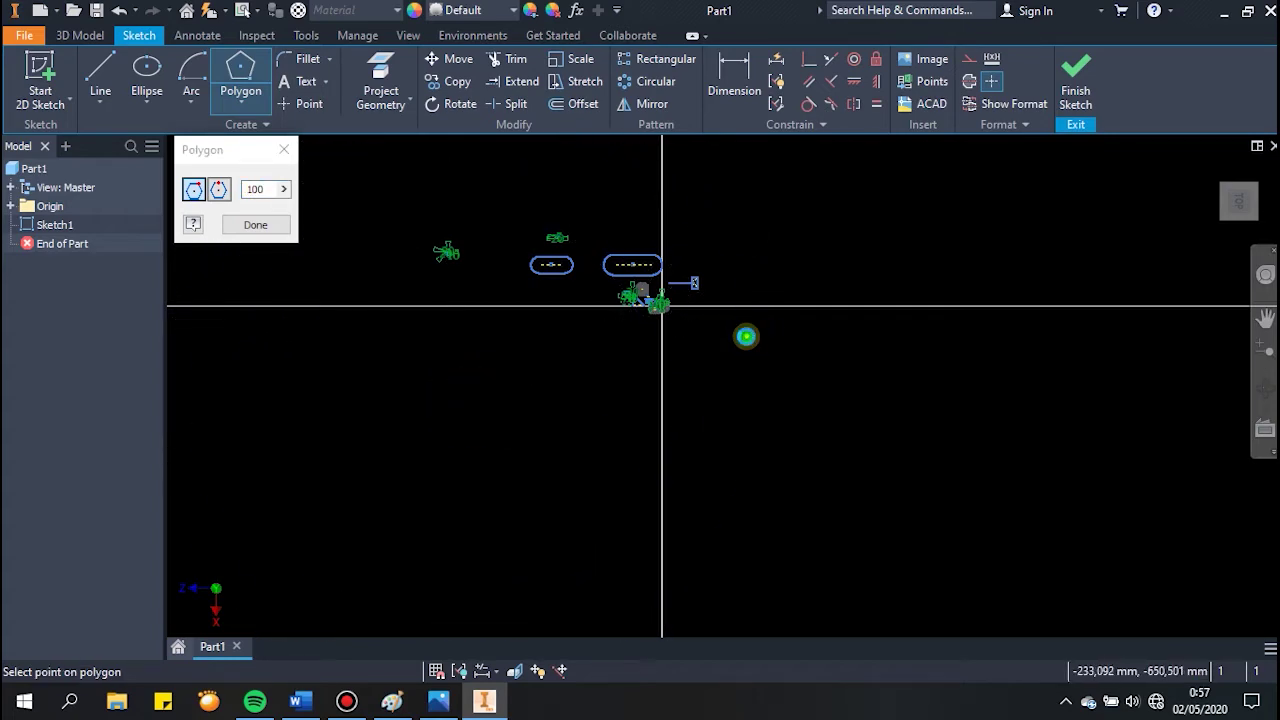
left_click(745, 338)
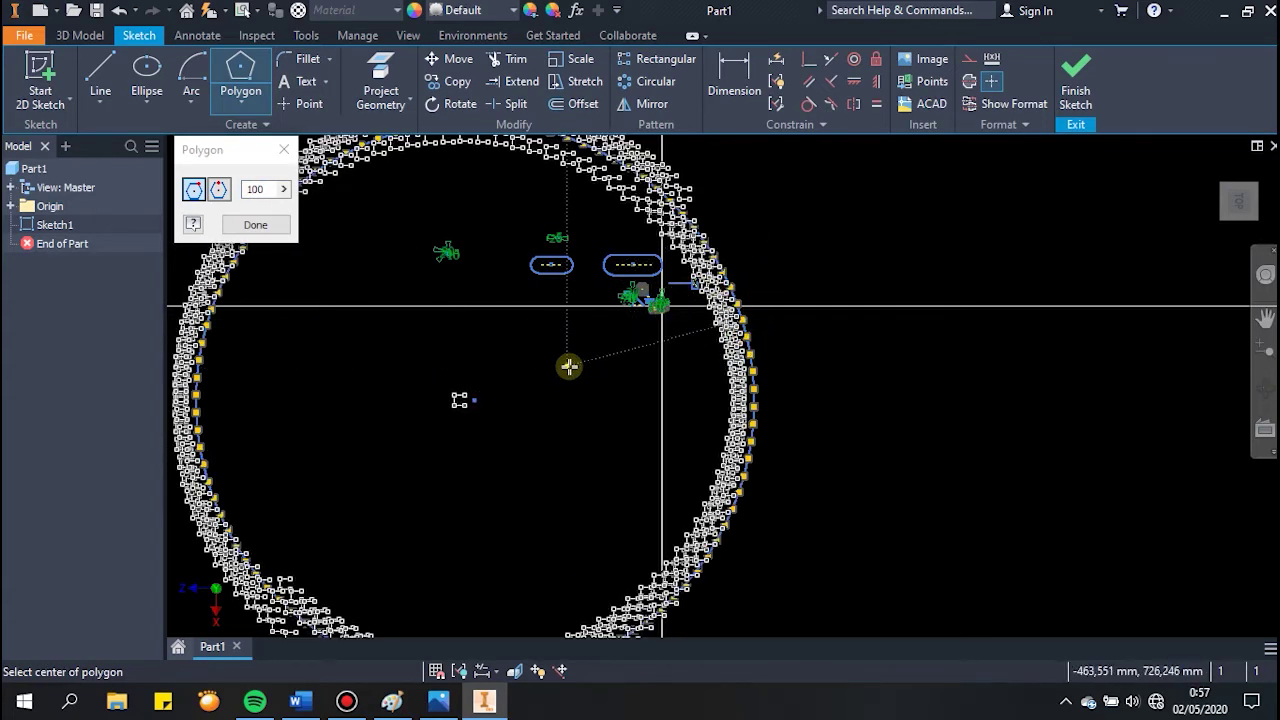
scroll(570, 366, "down", 2)
scroll(655, 334, "up", 2)
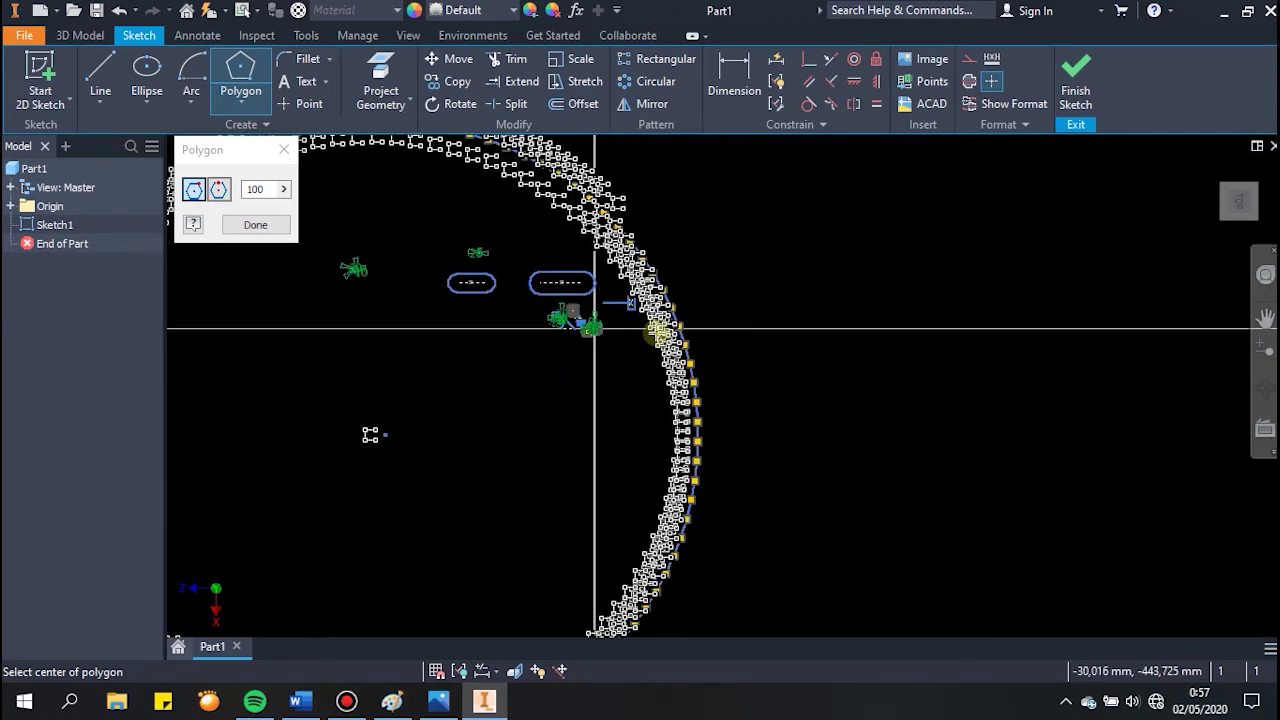
scroll(655, 334, "up", 2)
key("Escape")
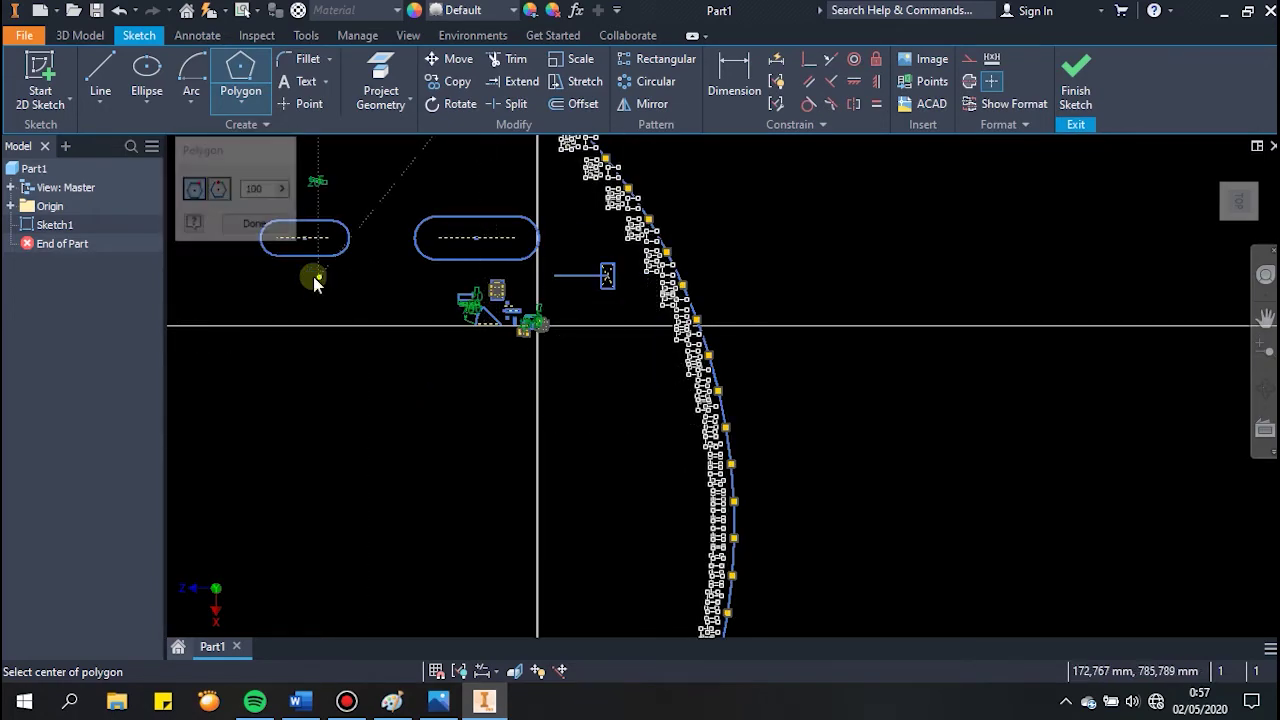
scroll(360, 314, "down", 2)
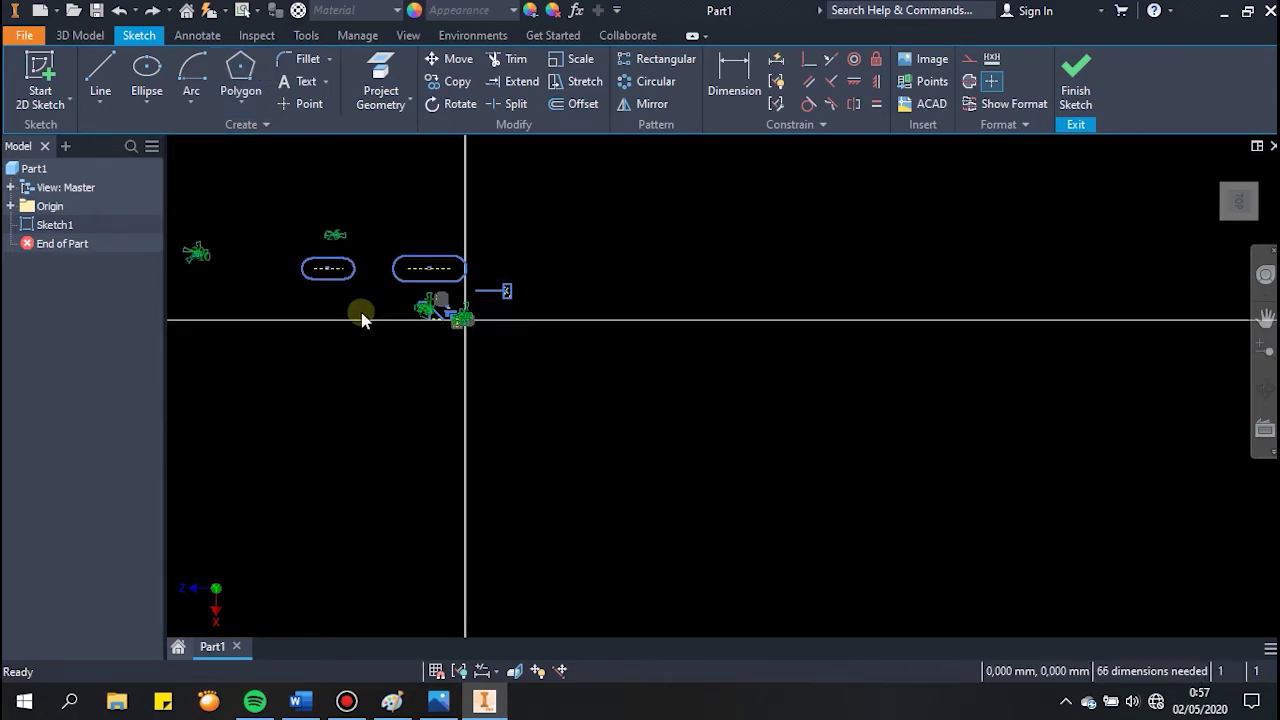
Step: Set the Polygon tool to 6 sides and start a hexagon, then cancel it
middle_click_drag(351, 357, 471, 420)
left_click(240, 92)
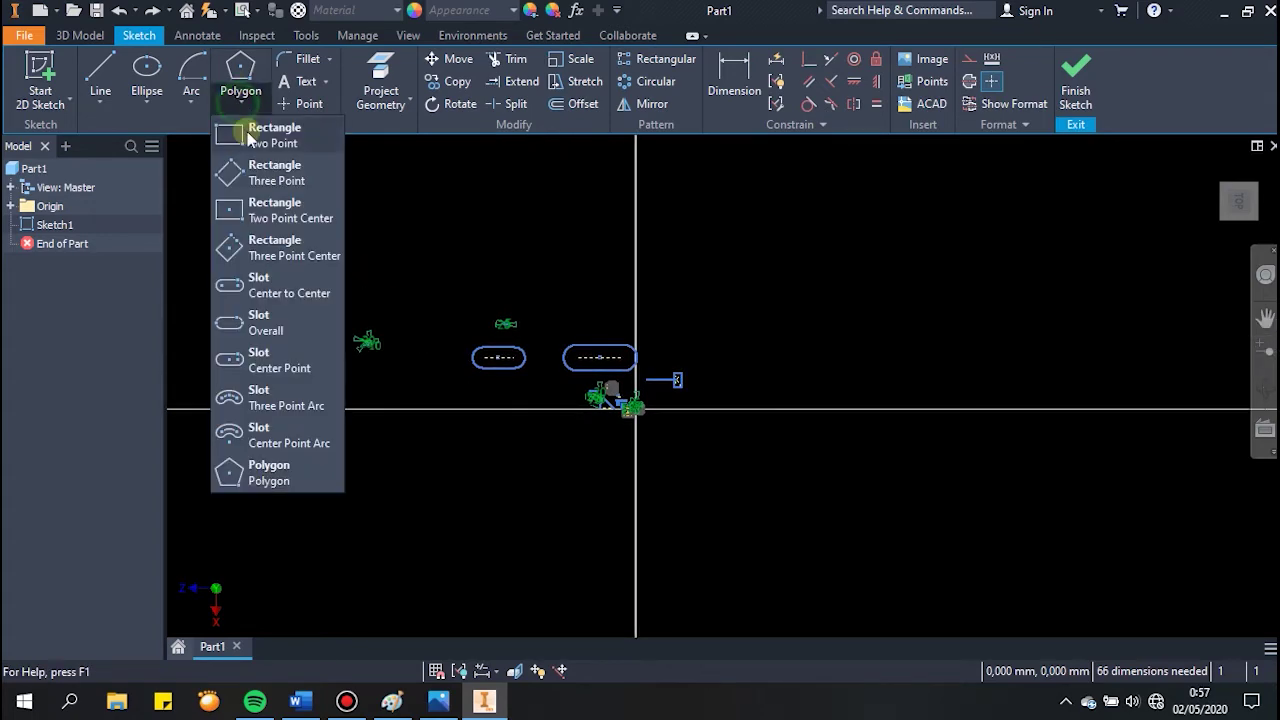
left_click(265, 474)
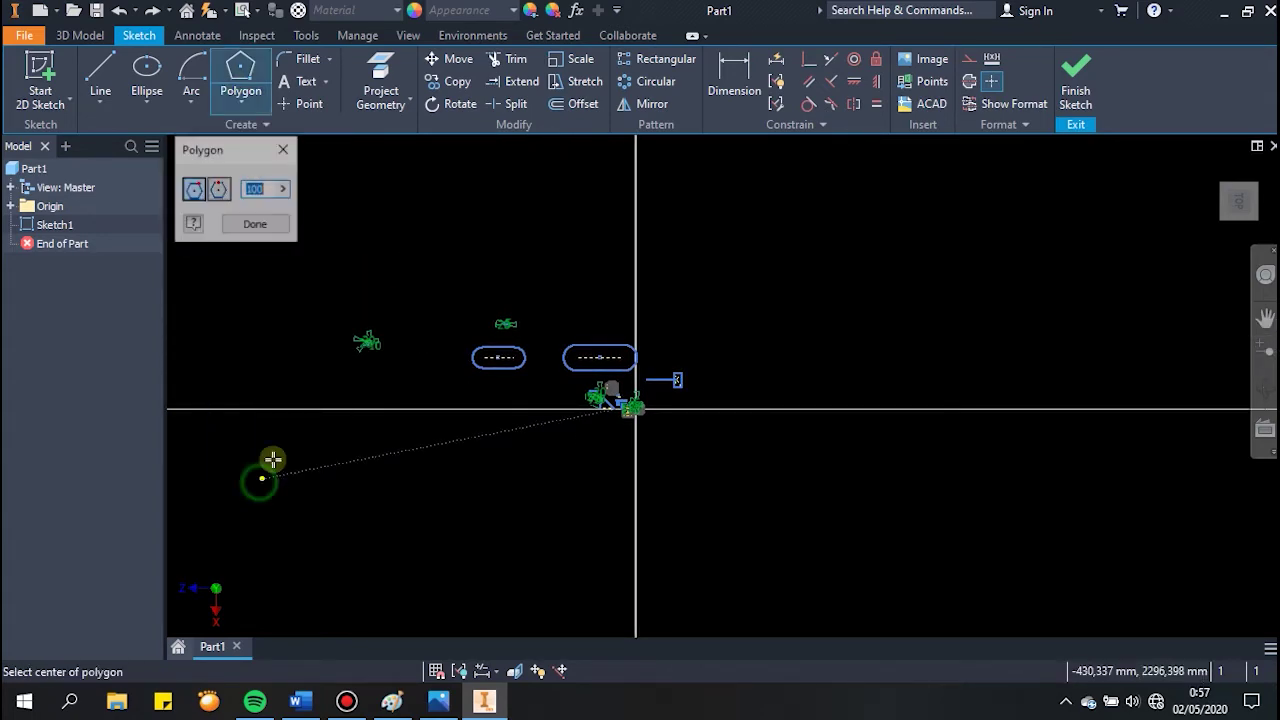
left_click(287, 190)
left_click(351, 266)
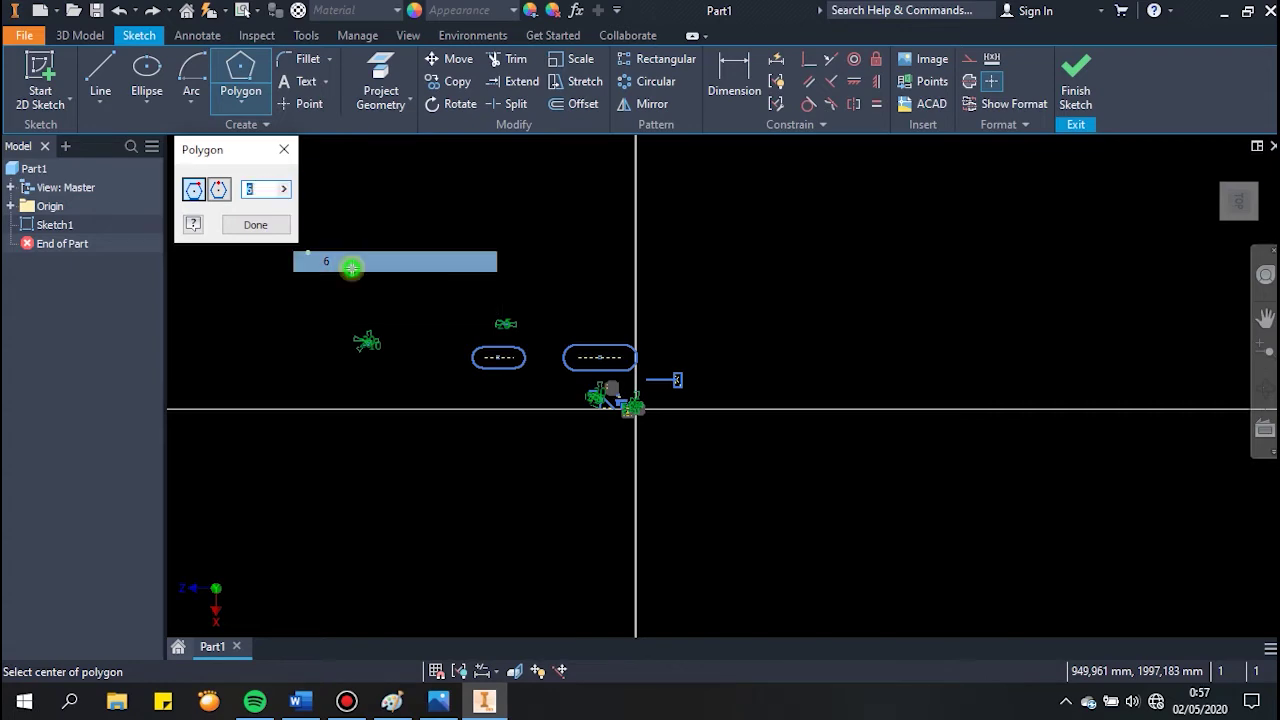
mouse_move(403, 243)
middle_mouse_down()
mouse_move(681, 293)
mouse_move(563, 300)
middle_mouse_up()
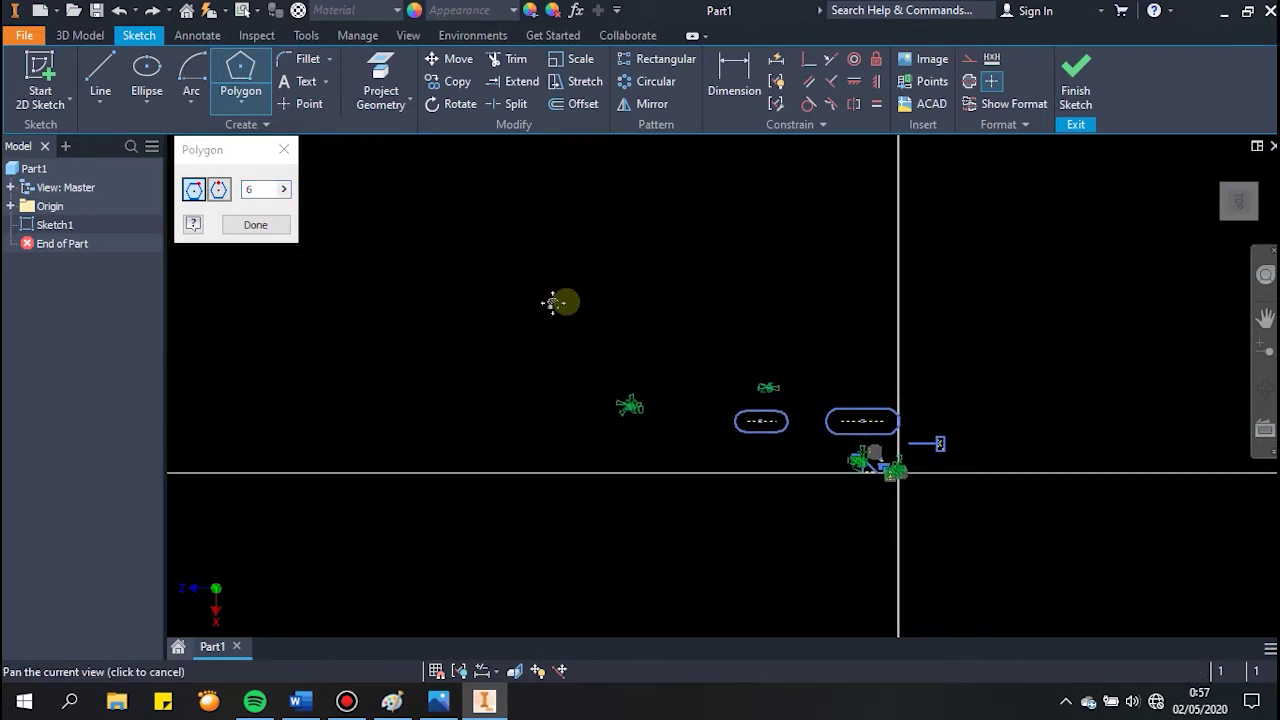
scroll(703, 347, "up", 3)
left_click(500, 305)
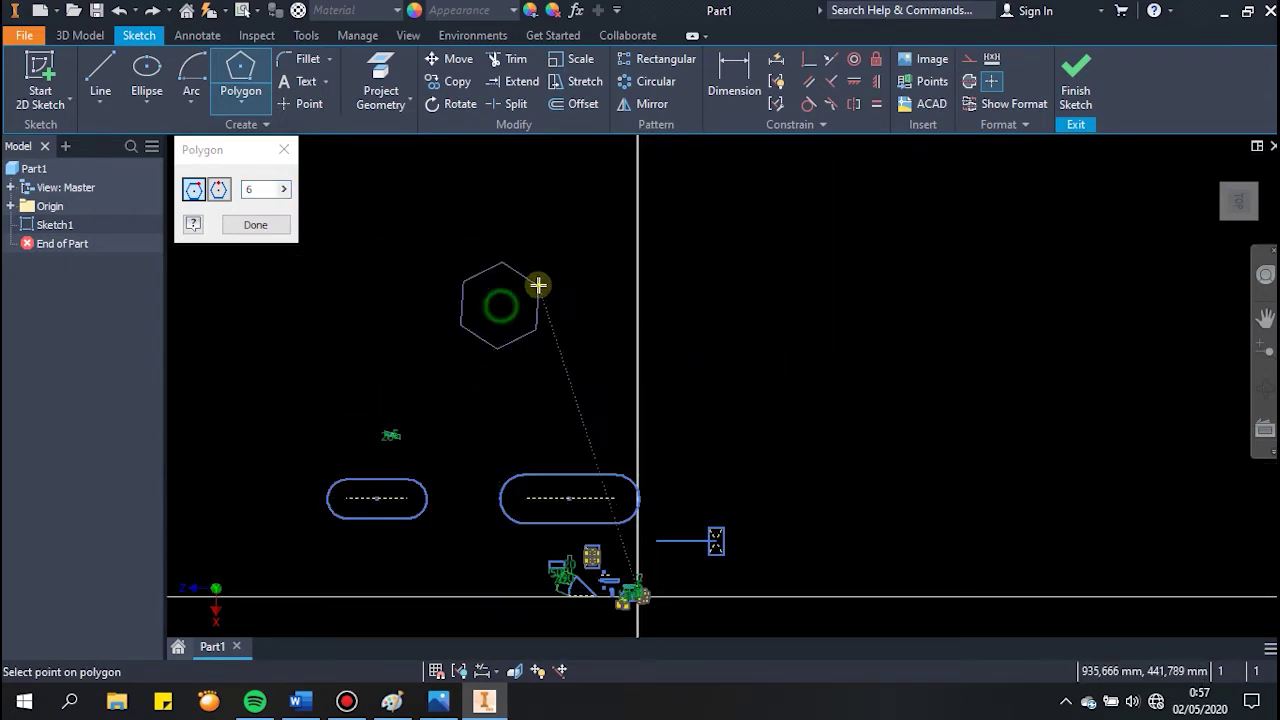
left_click(255, 224)
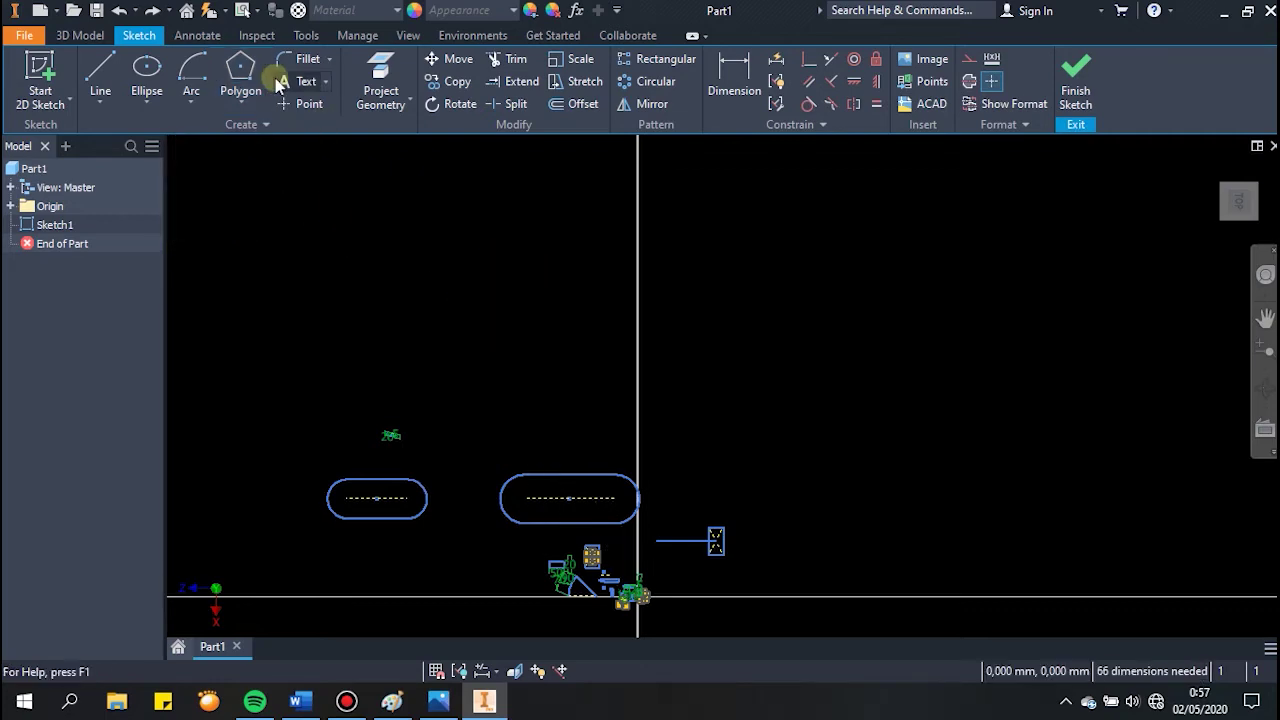
Step: Draw the hexagon above the slots from a centre point and a corner point
left_click(241, 72)
left_click(466, 338)
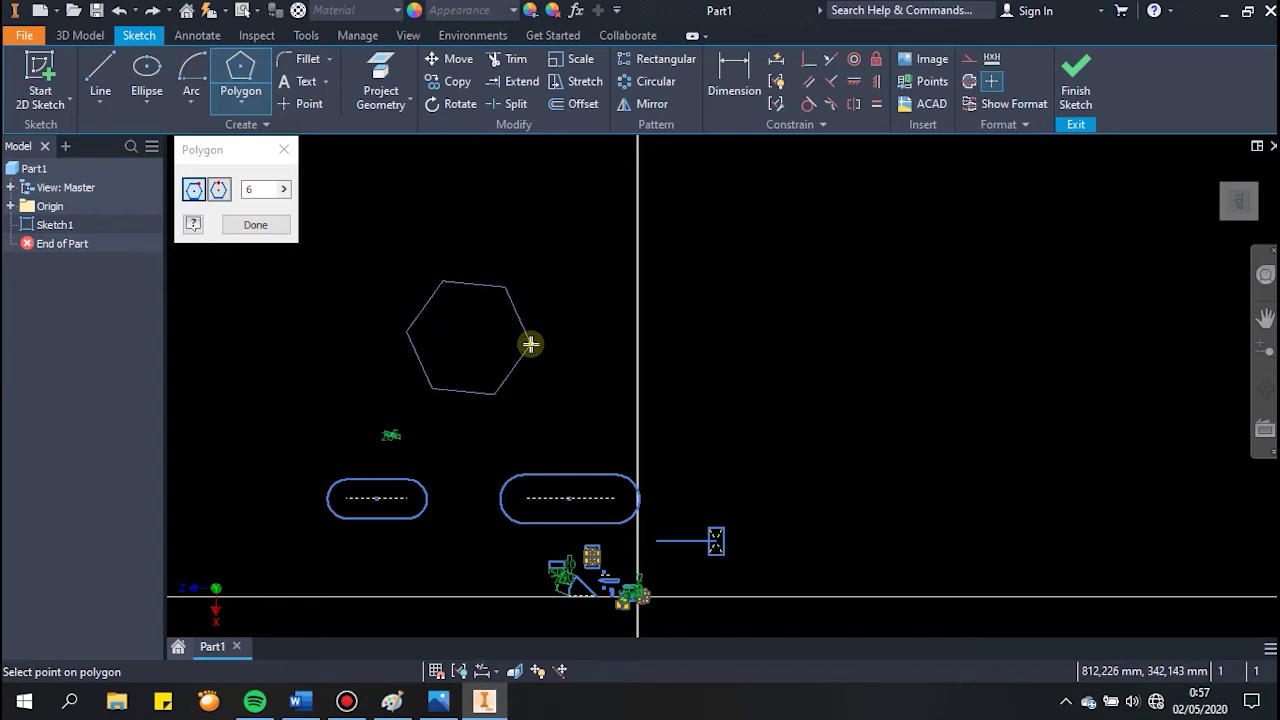
left_click(530, 344)
key("Escape")
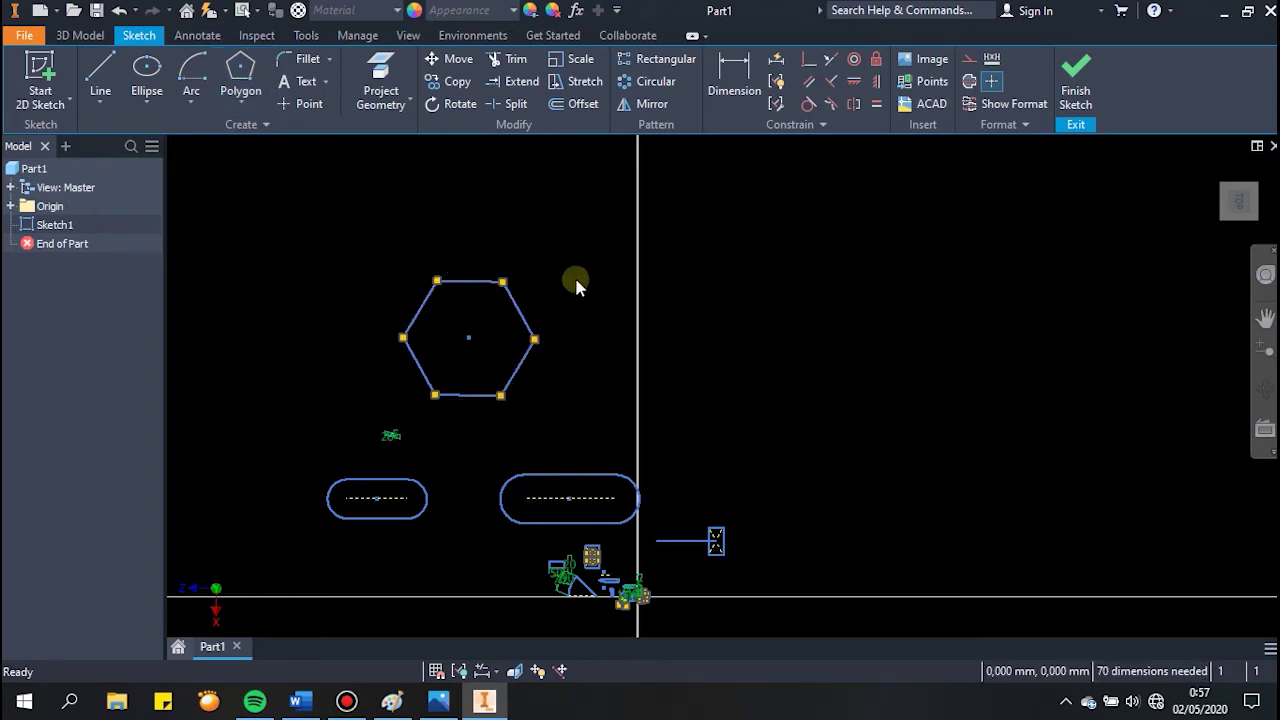
Step: Dimension the hexagon's top edge to 200
key("d")
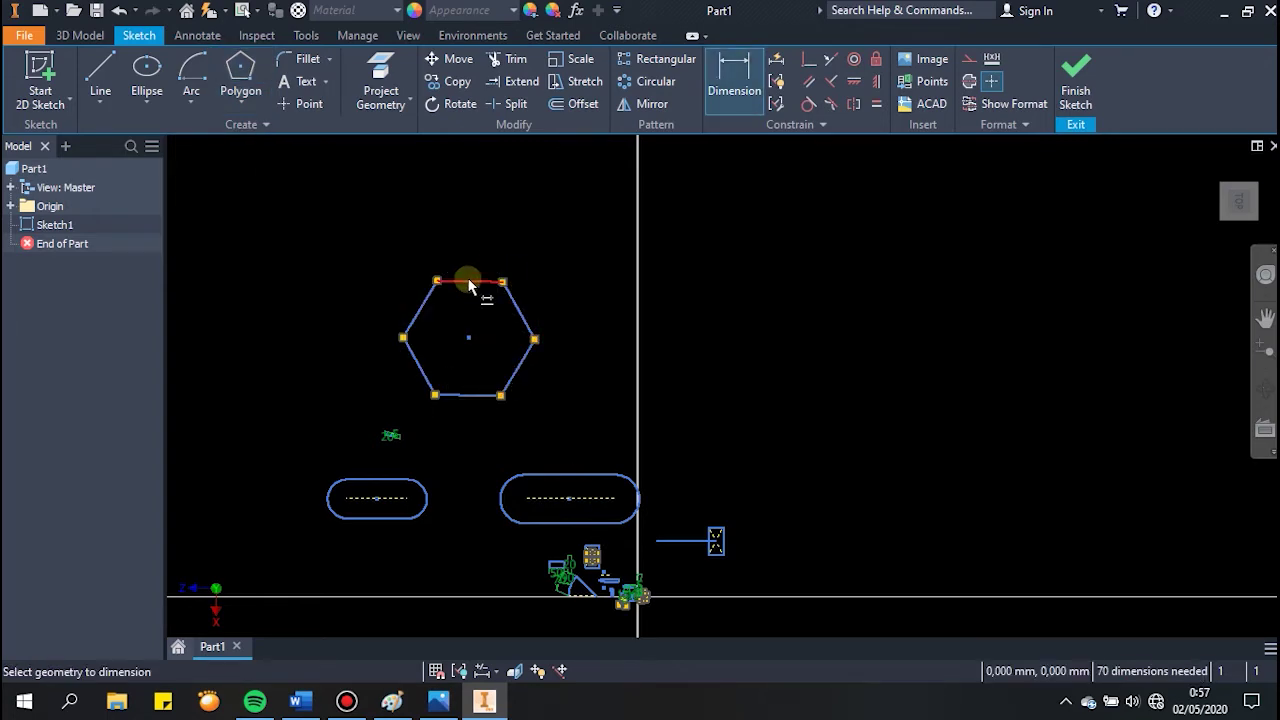
left_click(469, 285)
left_click(472, 258)
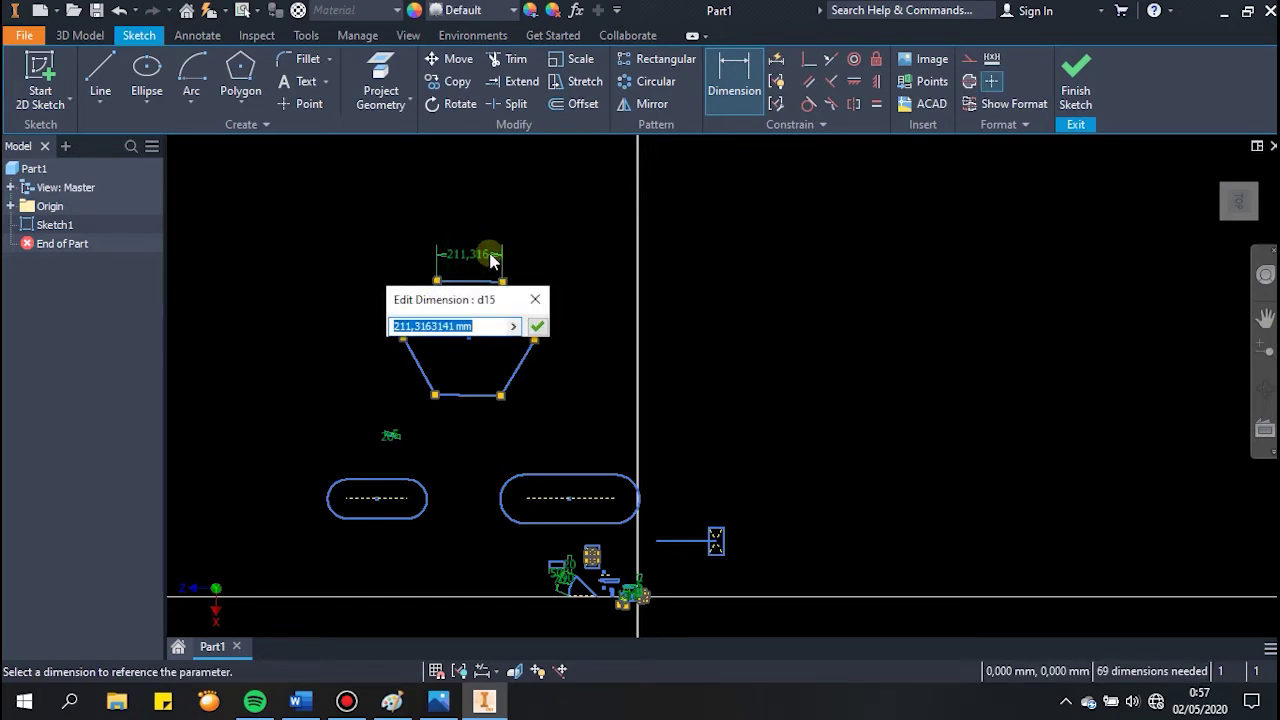
type("200")
key("Return")
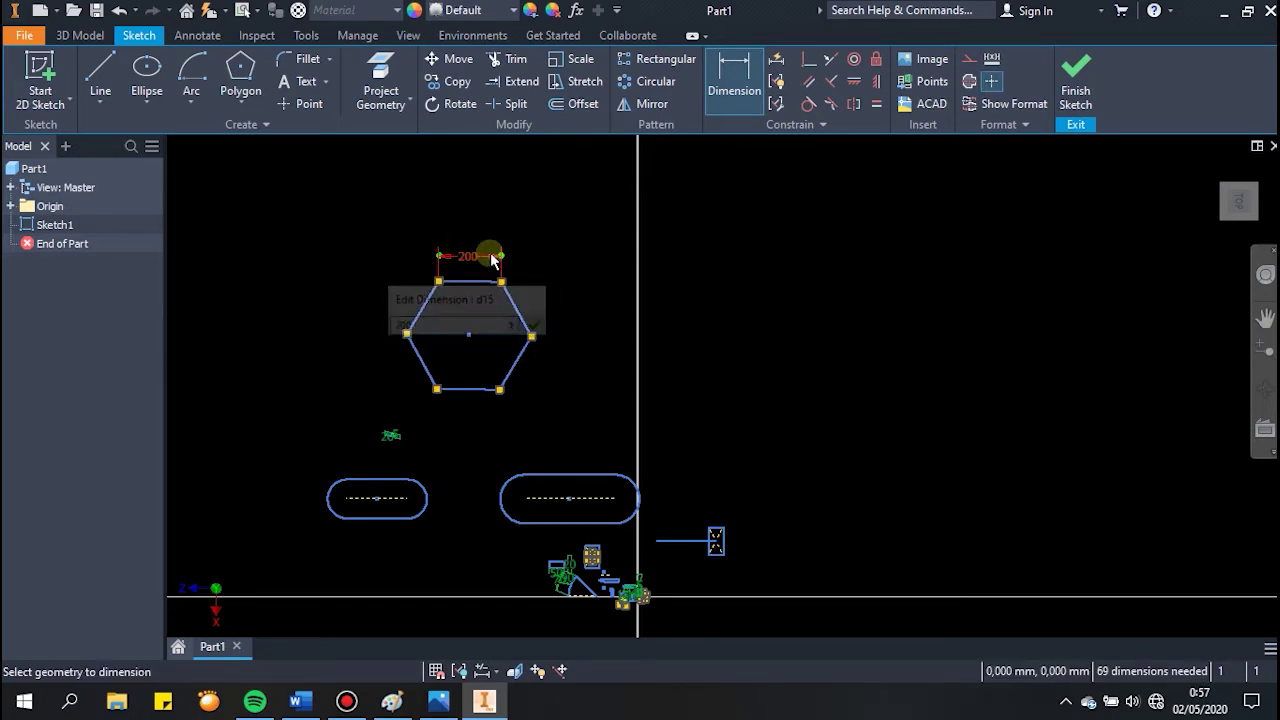
Step: Set the hexagon's top-to-bottom across-flats distance to 350
scroll(490, 262, "up", 3)
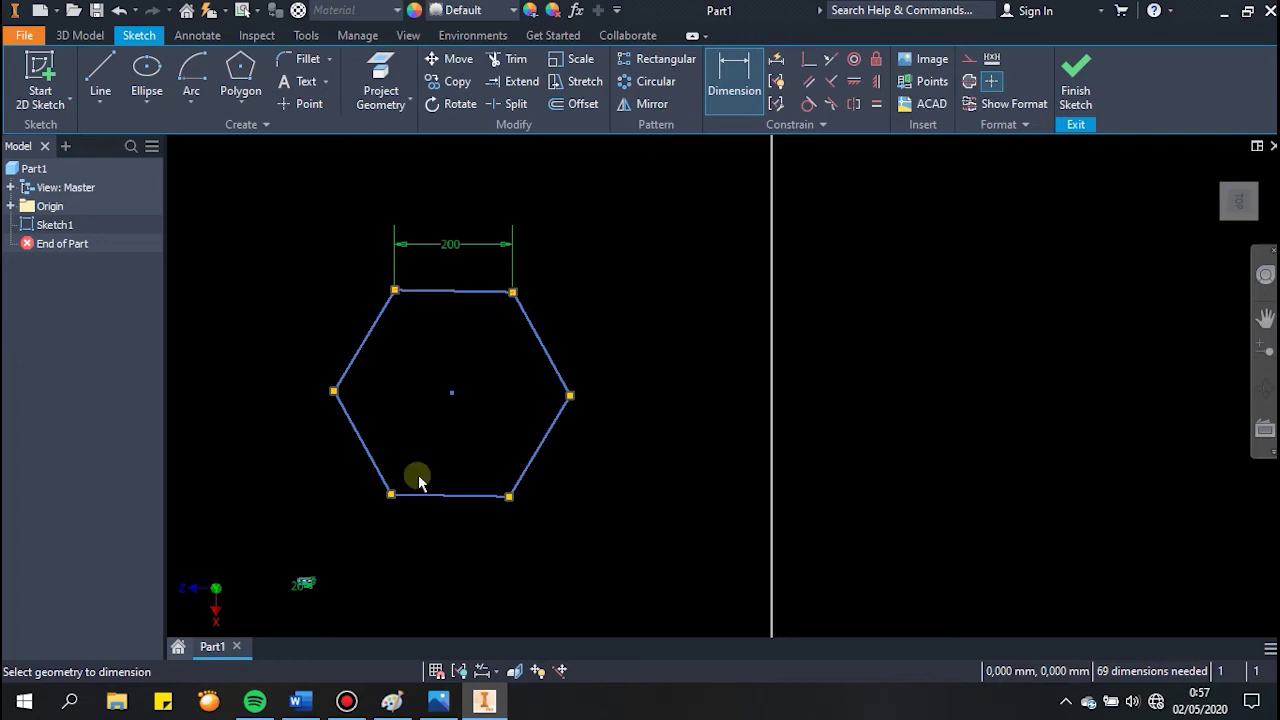
left_click(465, 291)
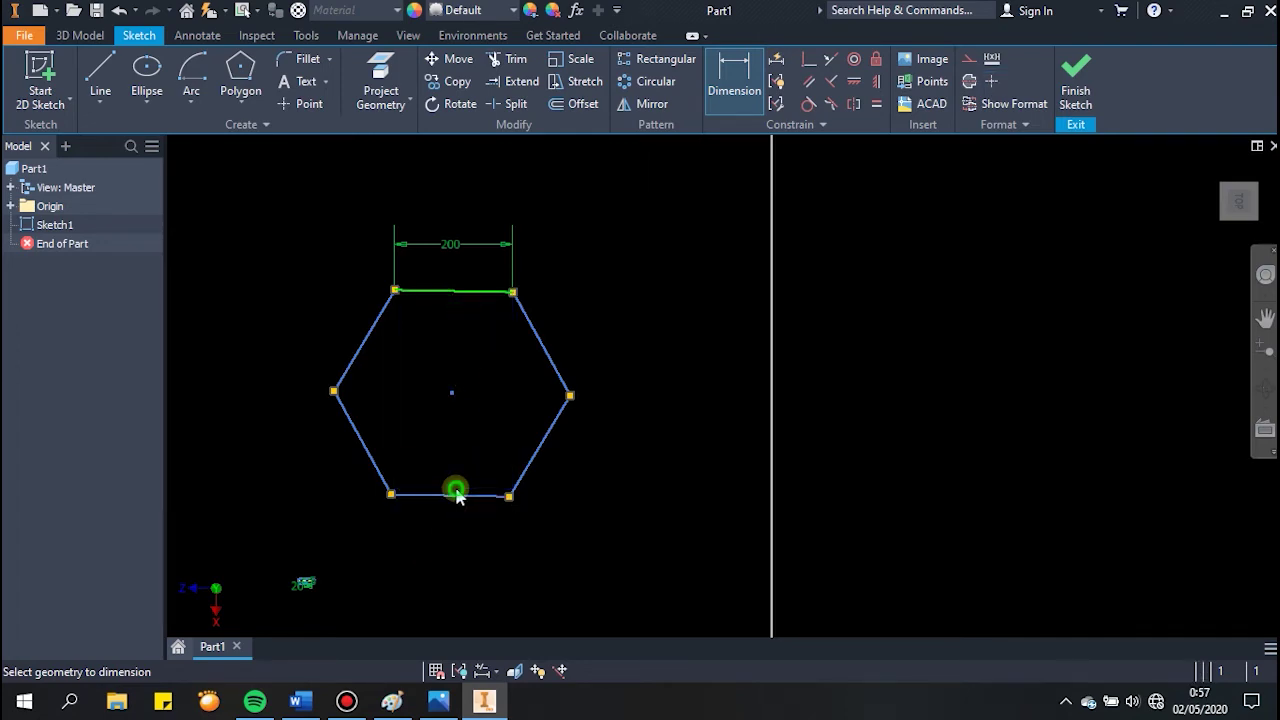
left_click(457, 495)
key("Escape")
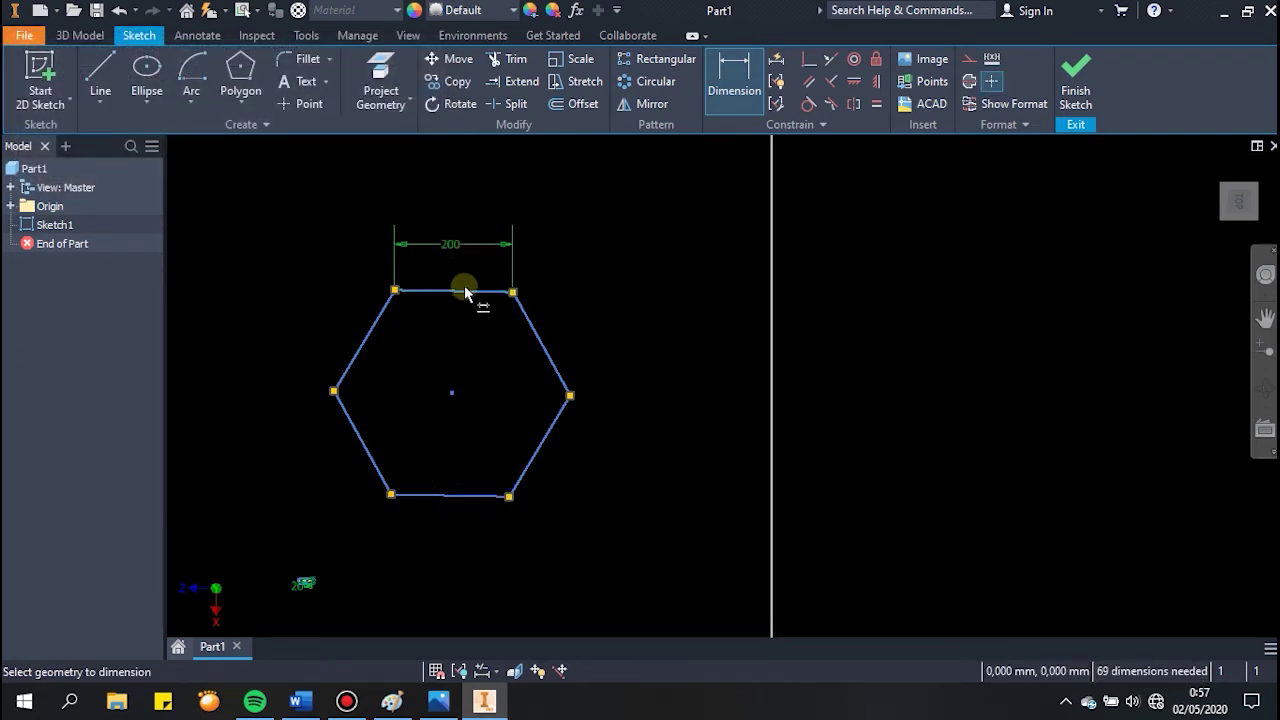
left_click(446, 495)
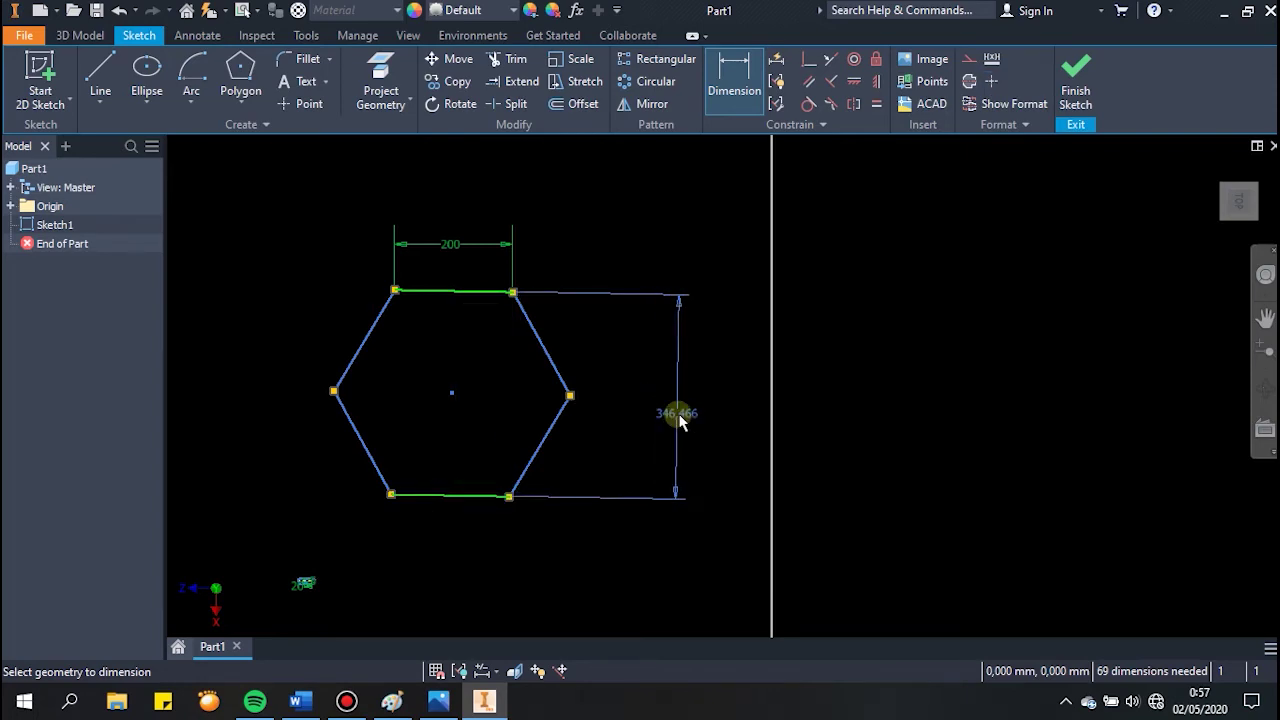
left_click(677, 414)
type("350")
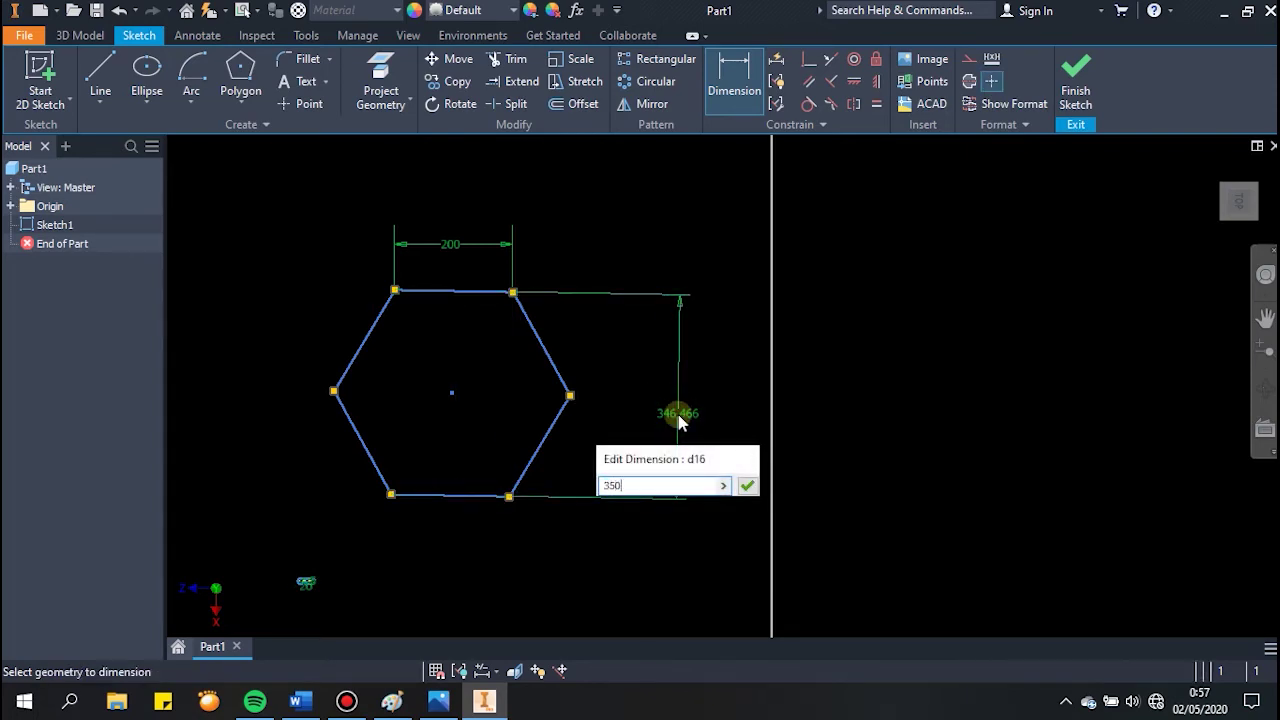
key("Return")
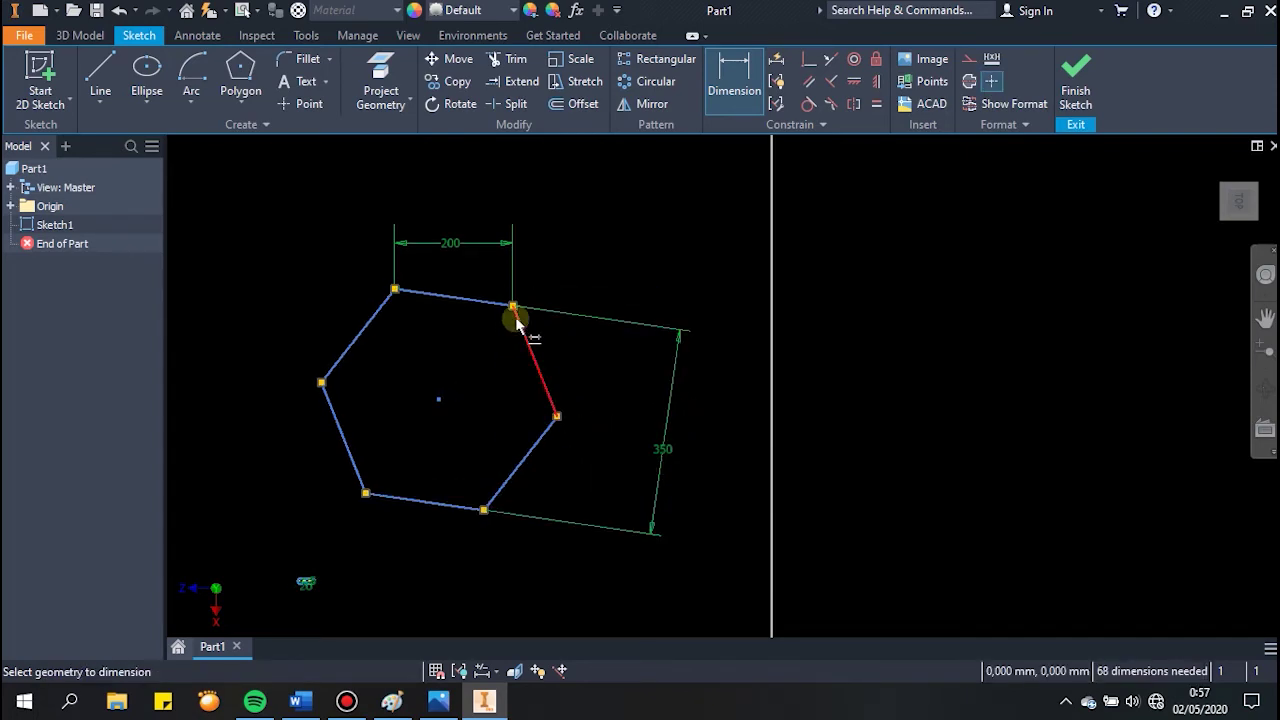
Step: Delete the 350 dimension and select the 200 dimension for removal
left_click(875, 81)
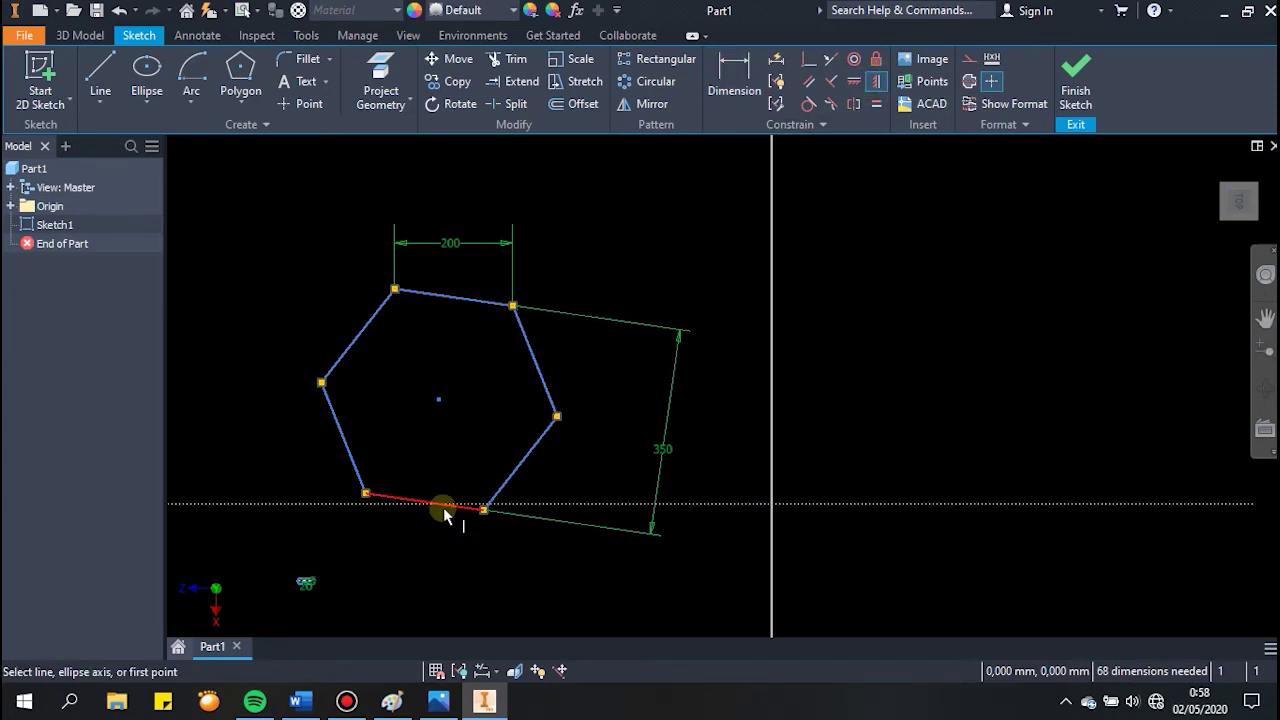
left_click(745, 282)
left_click_drag(745, 282, 648, 438)
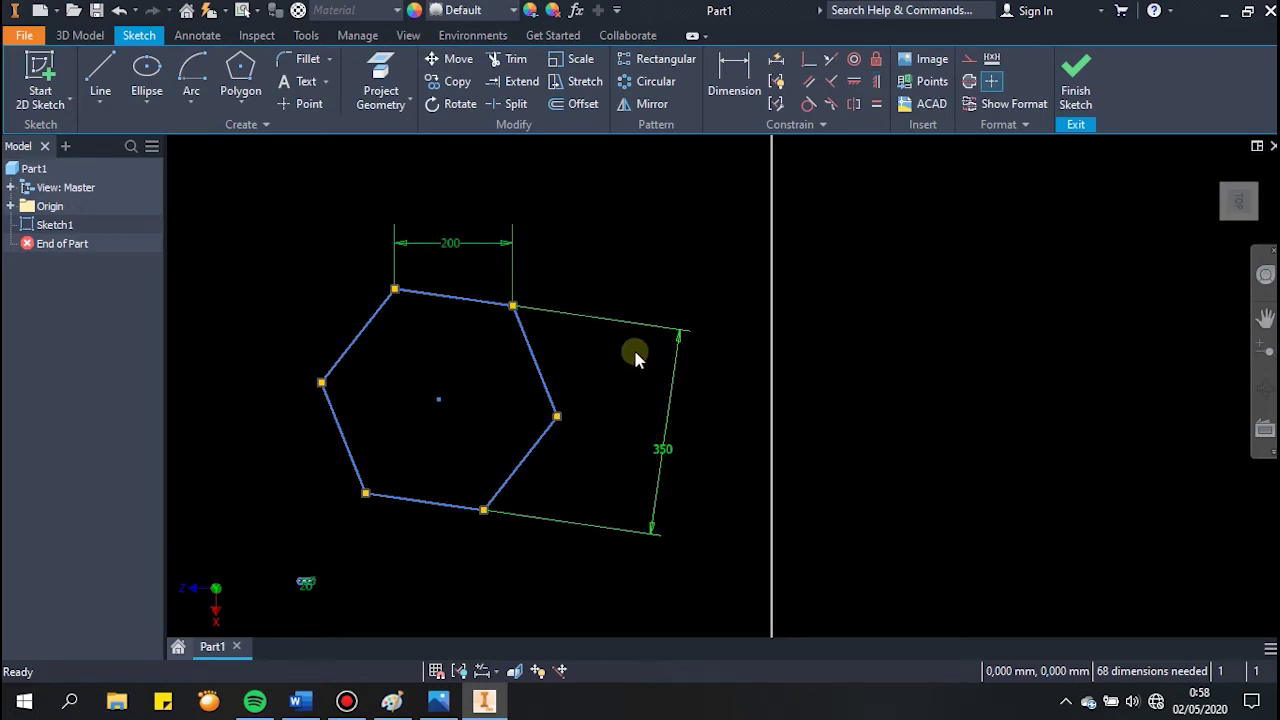
key("Delete")
left_click_drag(563, 228, 497, 250)
Step: Delete the 200 dimension and constrain a hexagon edge horizontal so it sits level
key("Delete")
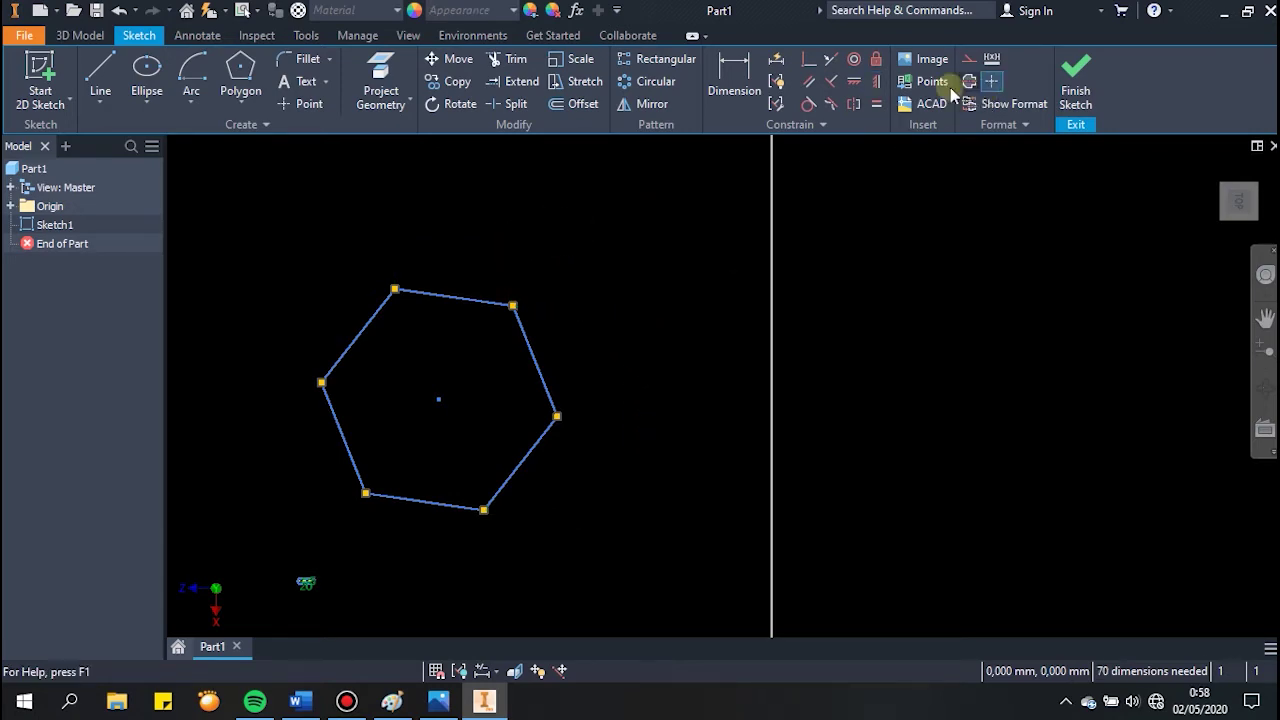
left_click(873, 82)
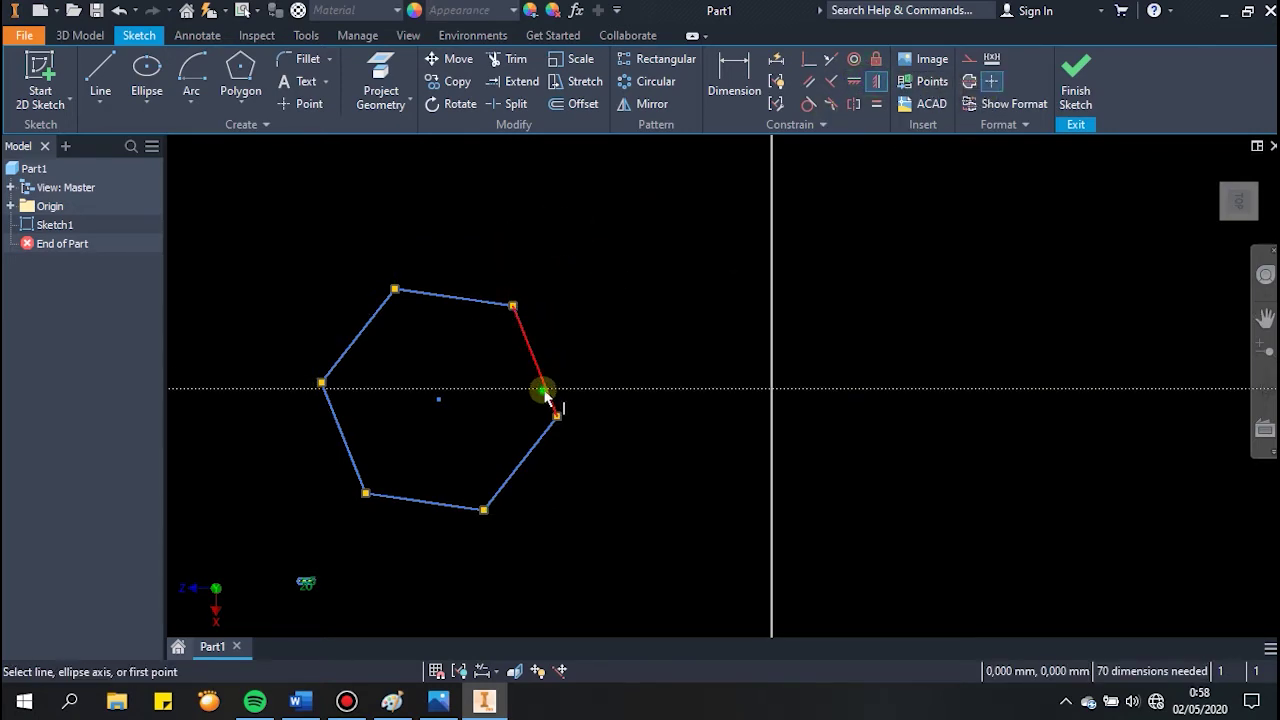
left_click(544, 385)
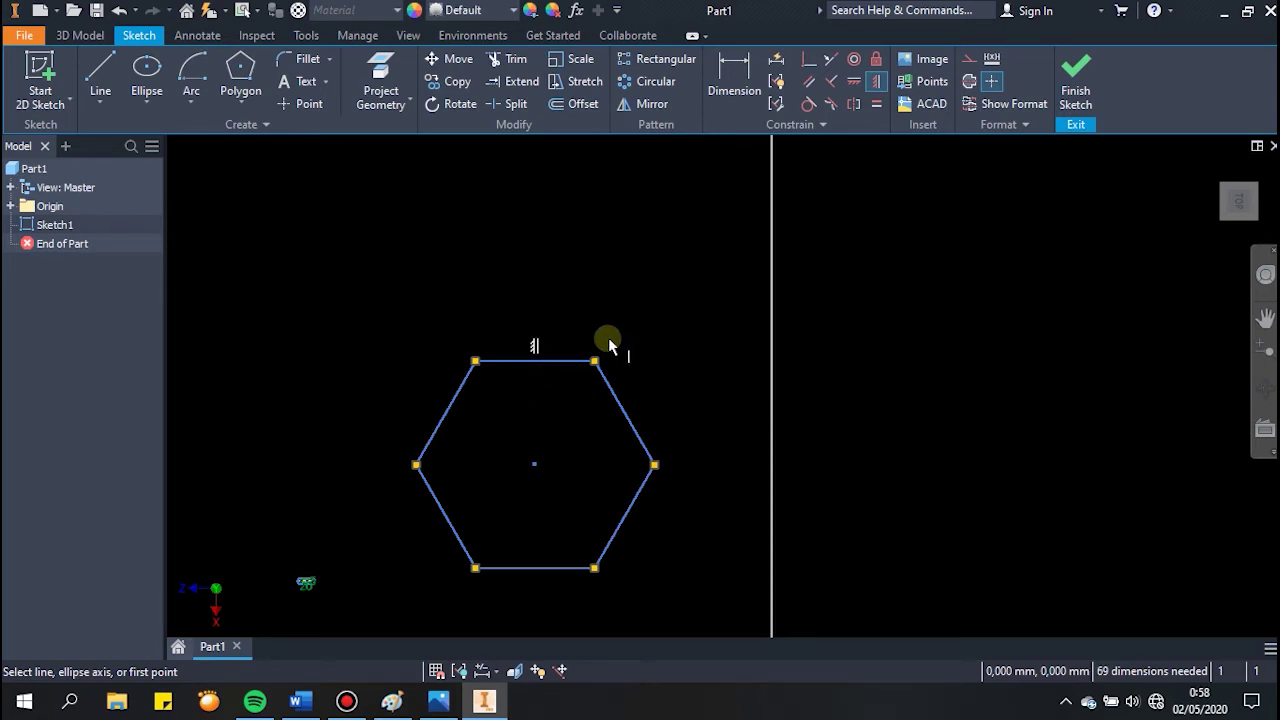
scroll(620, 350, "down", 2)
scroll(640, 372, "up", 2)
scroll(645, 380, "up", 2)
scroll(436, 346, "down", 3)
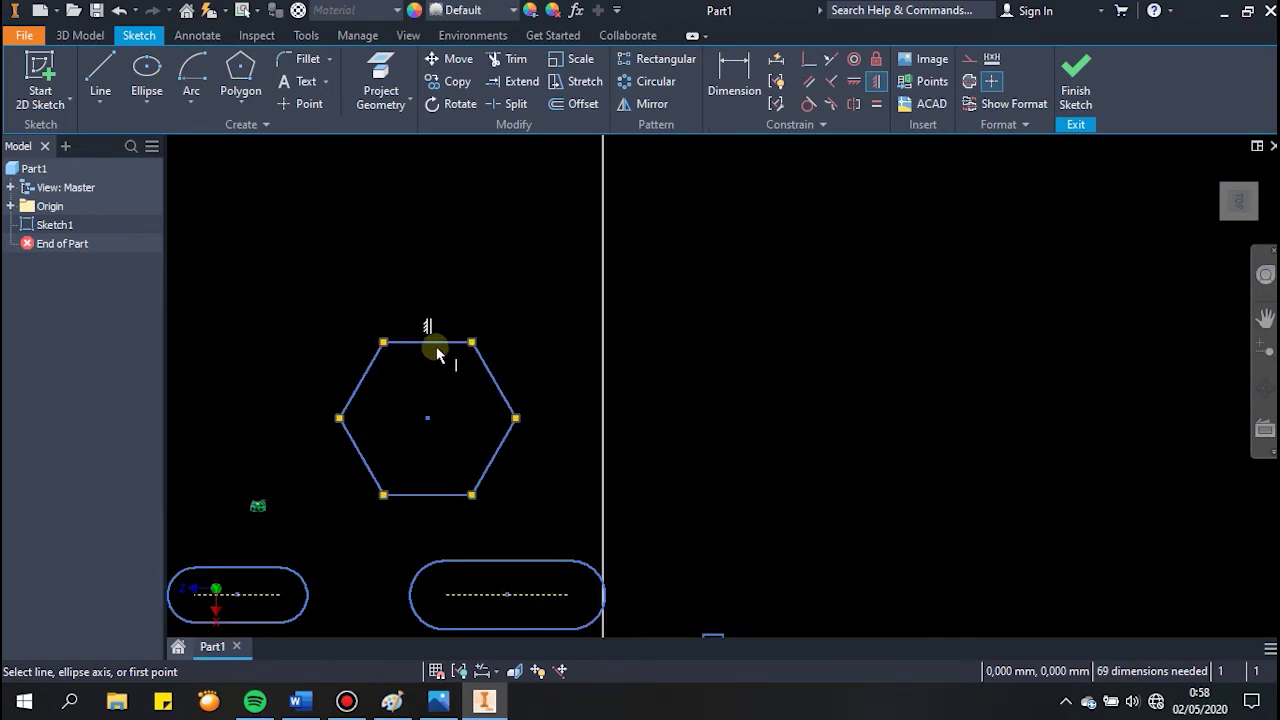
key("Escape")
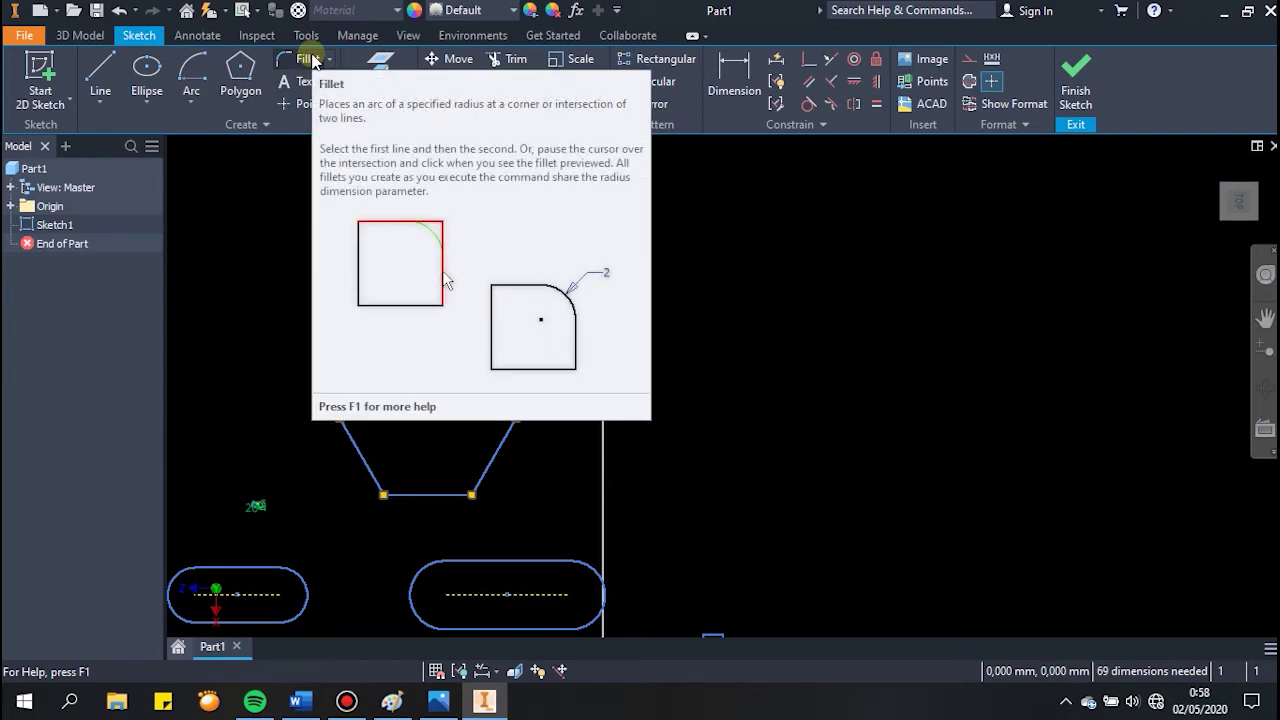
Step: Open 2D Fillet and set its radius to 10
left_click(312, 60)
scroll(606, 417, "down", 2)
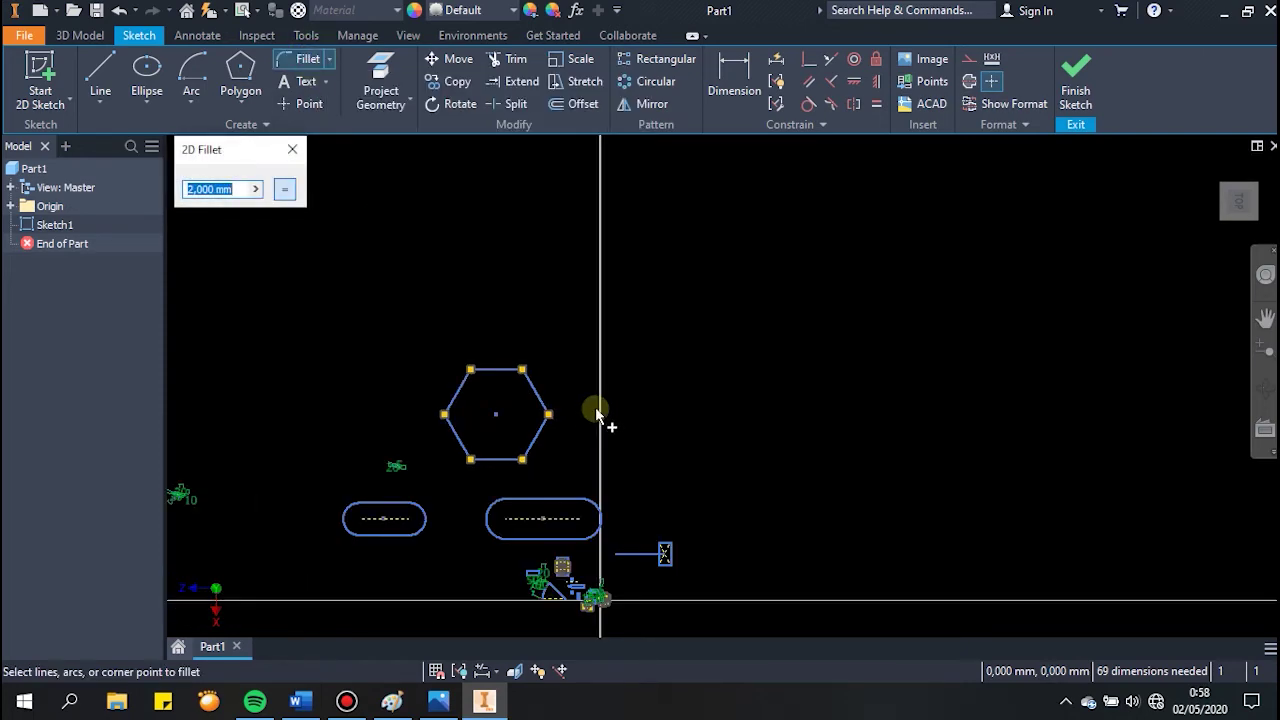
scroll(594, 409, "up", 3)
scroll(381, 357, "up", 3)
scroll(381, 357, "up", 3)
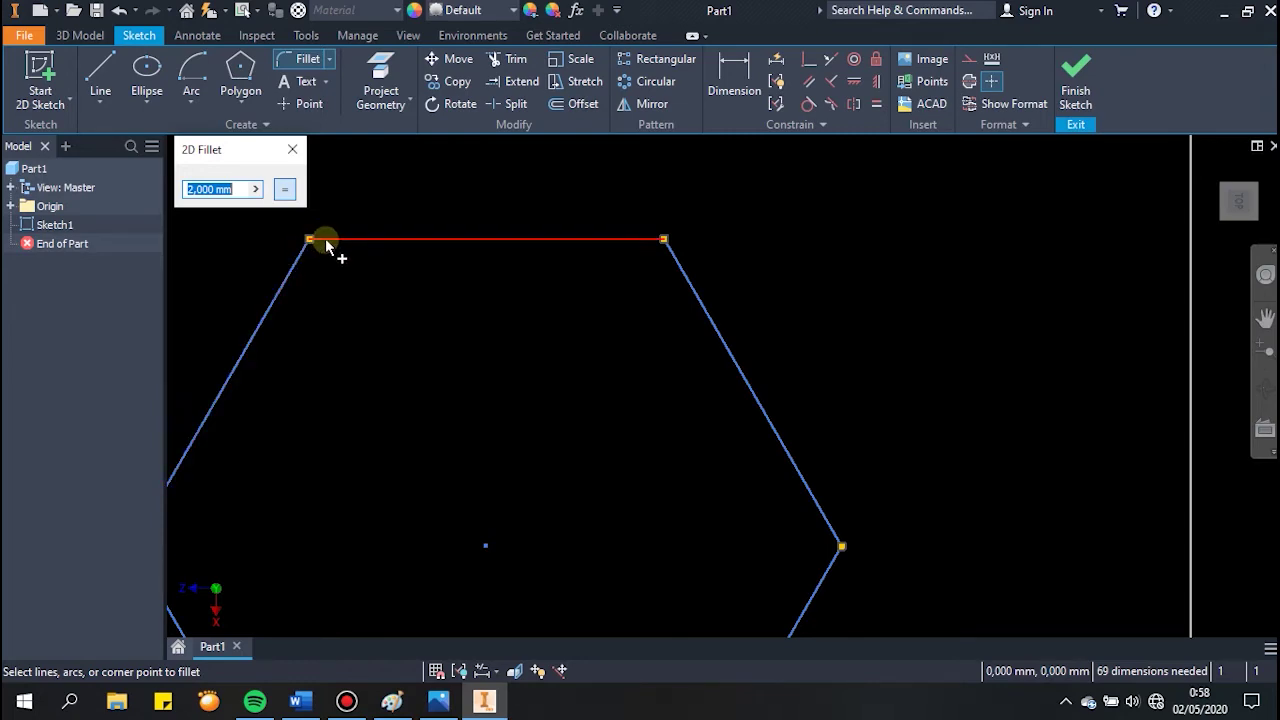
left_click(292, 149)
left_click(310, 59)
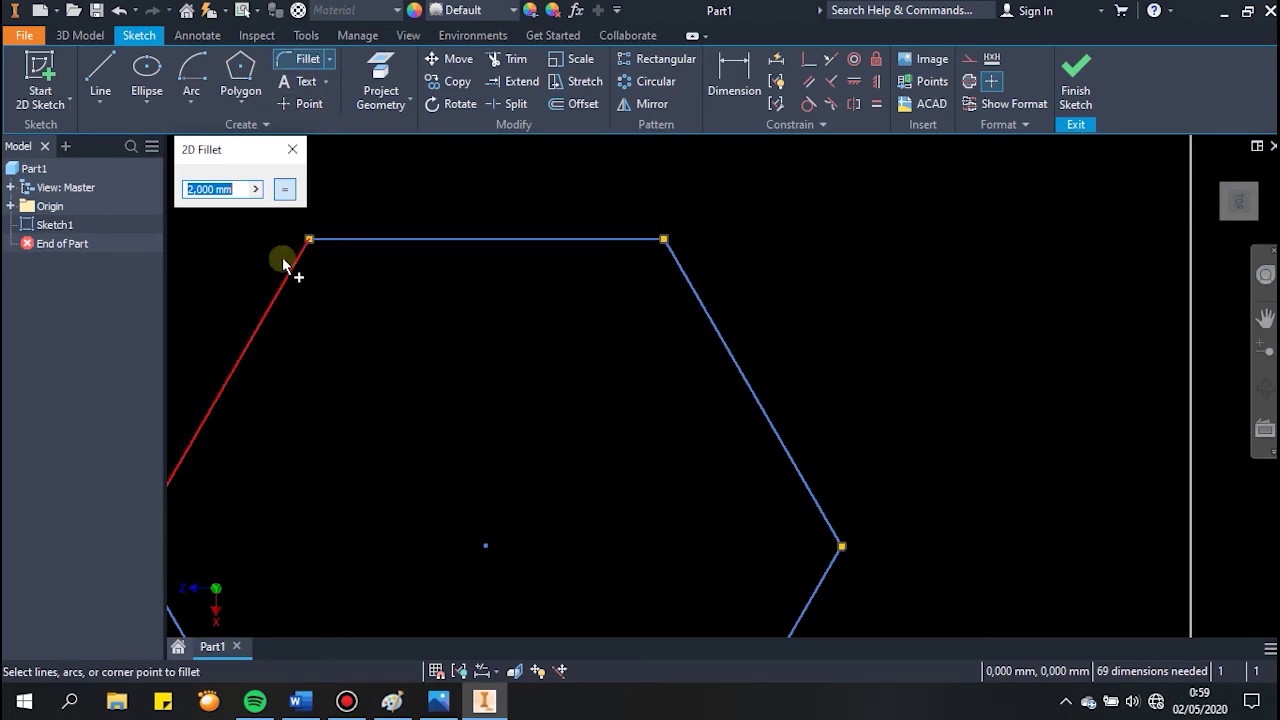
type("10")
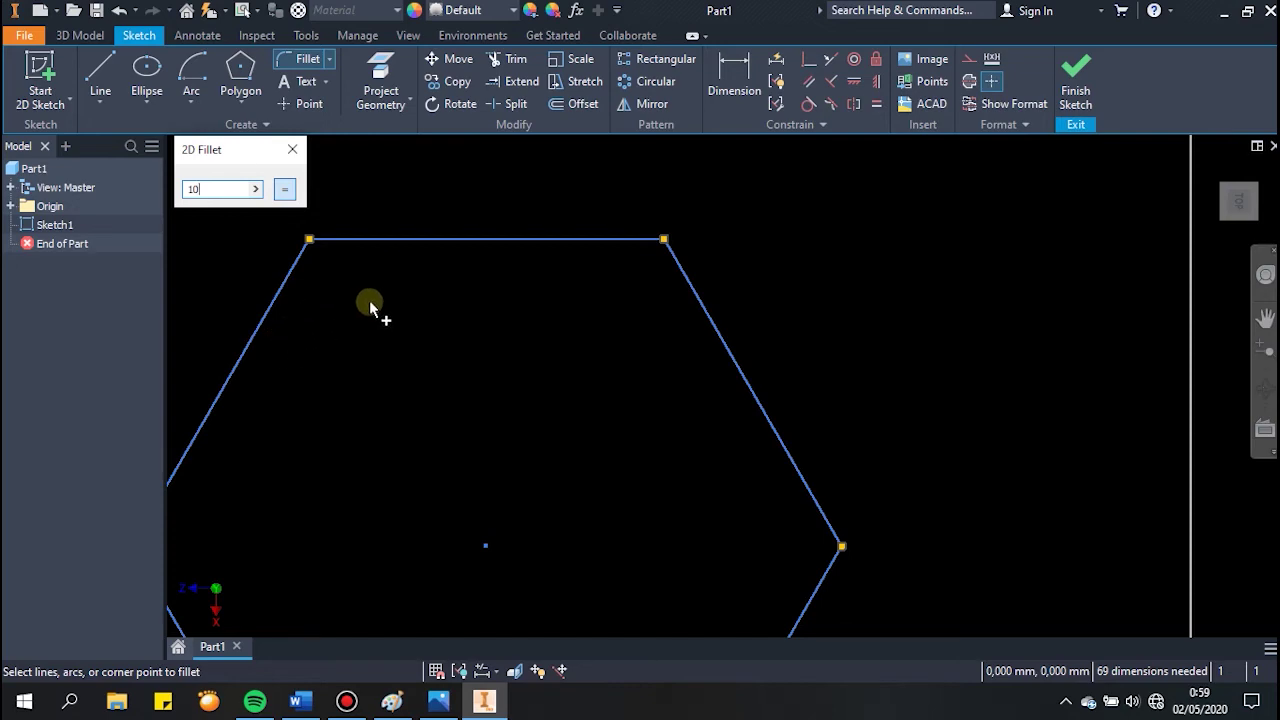
middle_click_drag(370, 305, 597, 422)
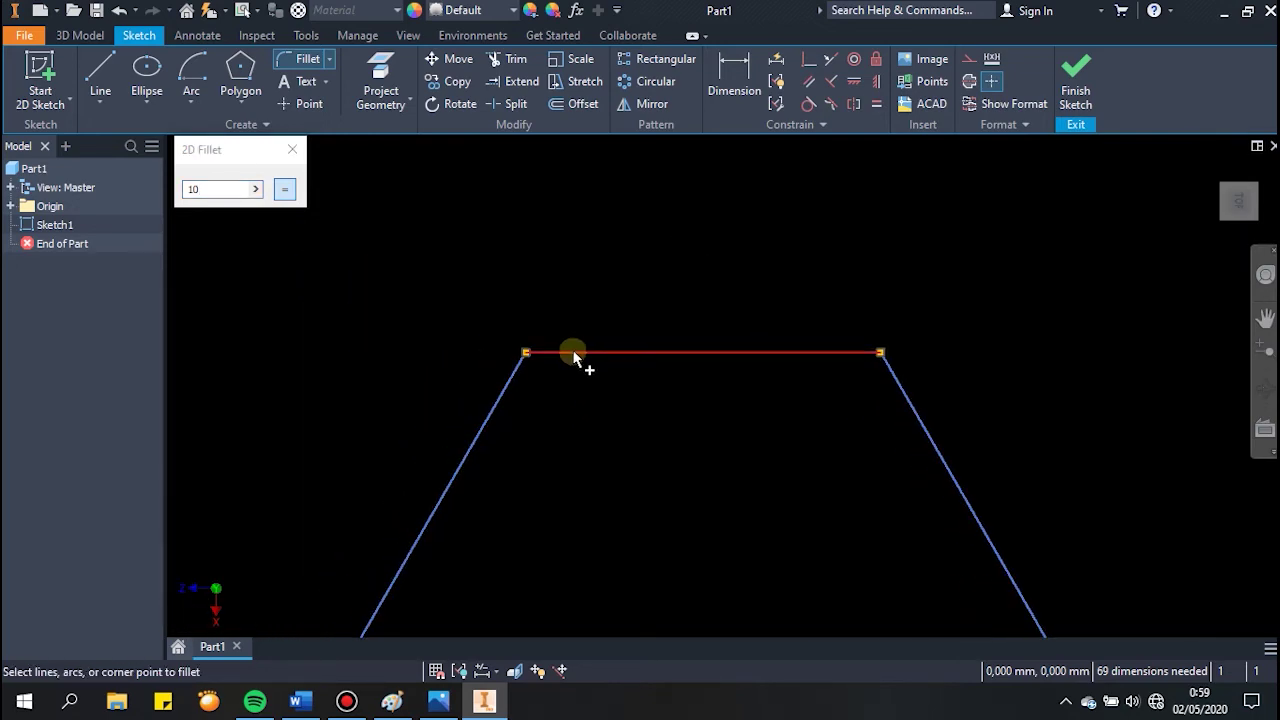
Step: Fillet the hexagon's top-left and top-right corners at radius 10
left_click(573, 353)
left_click(508, 393)
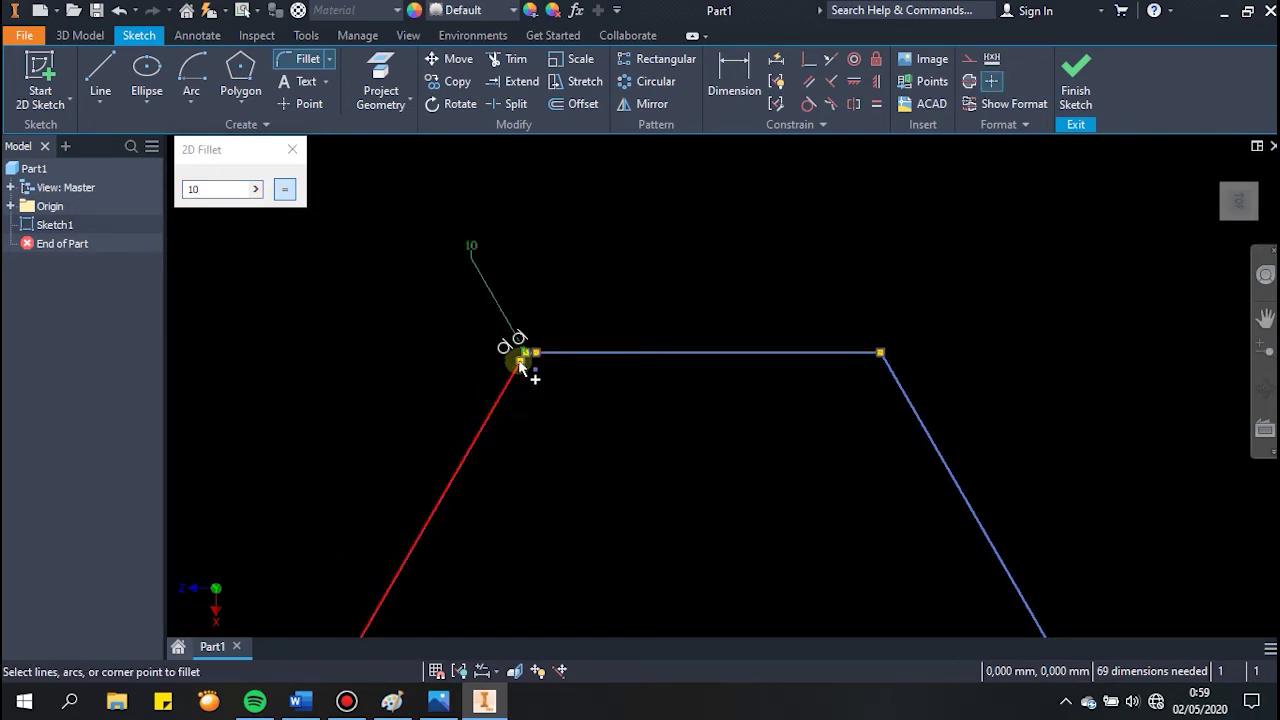
scroll(530, 366, "down", 2)
scroll(538, 350, "down", 2)
scroll(553, 346, "up", 4)
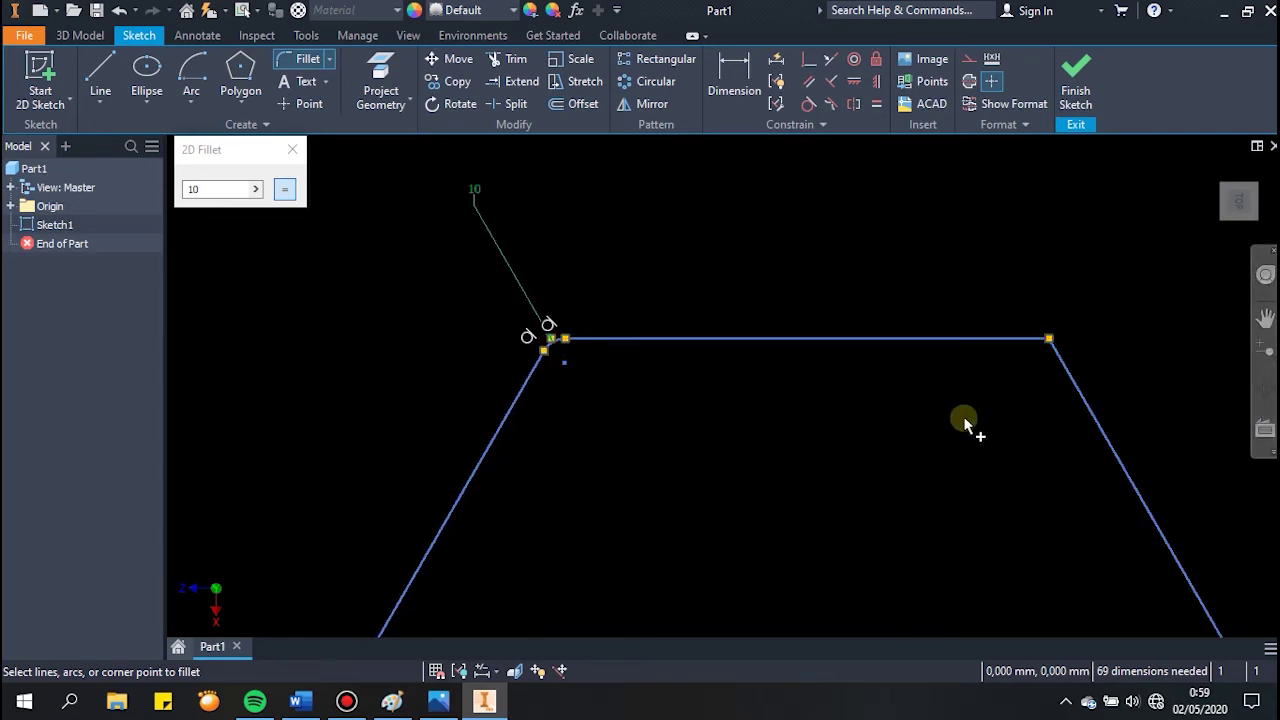
middle_click_drag(966, 428, 757, 320)
scroll(705, 288, "up", 2)
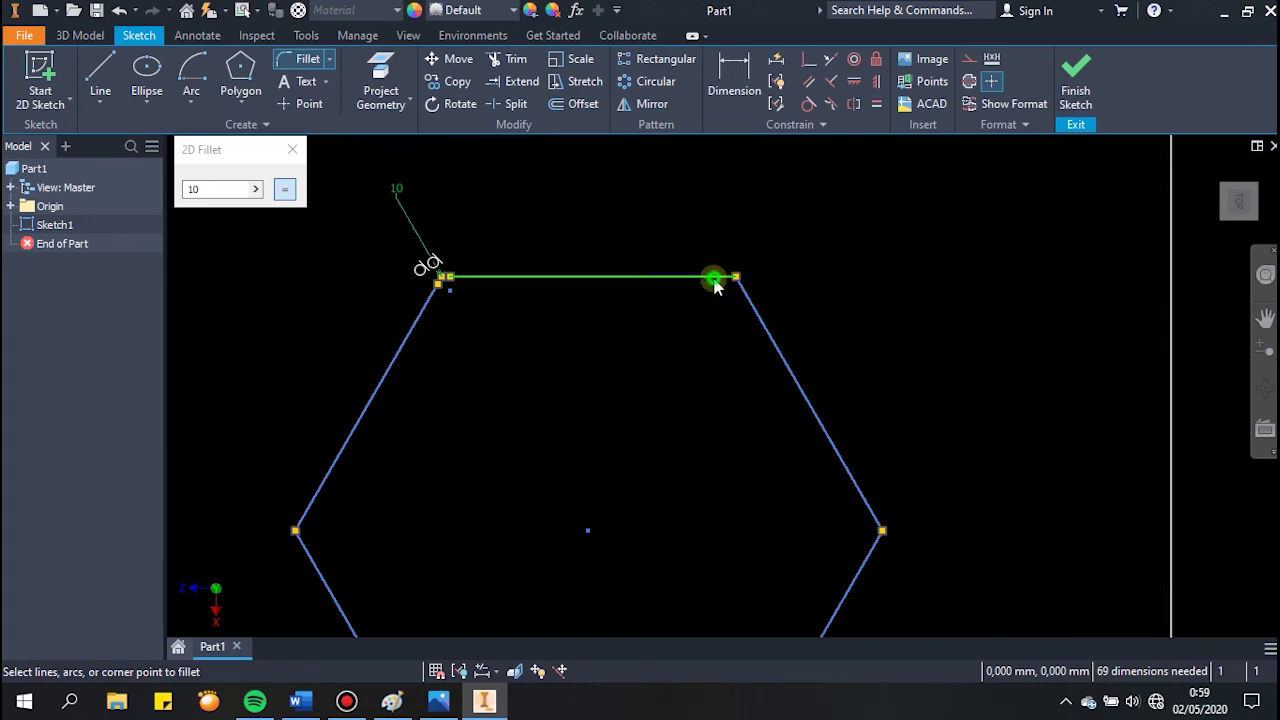
left_click(752, 314)
Step: Fillet the right, bottom-right and bottom-left corners, then close the fillet settings
middle_click_drag(737, 400, 608, 163)
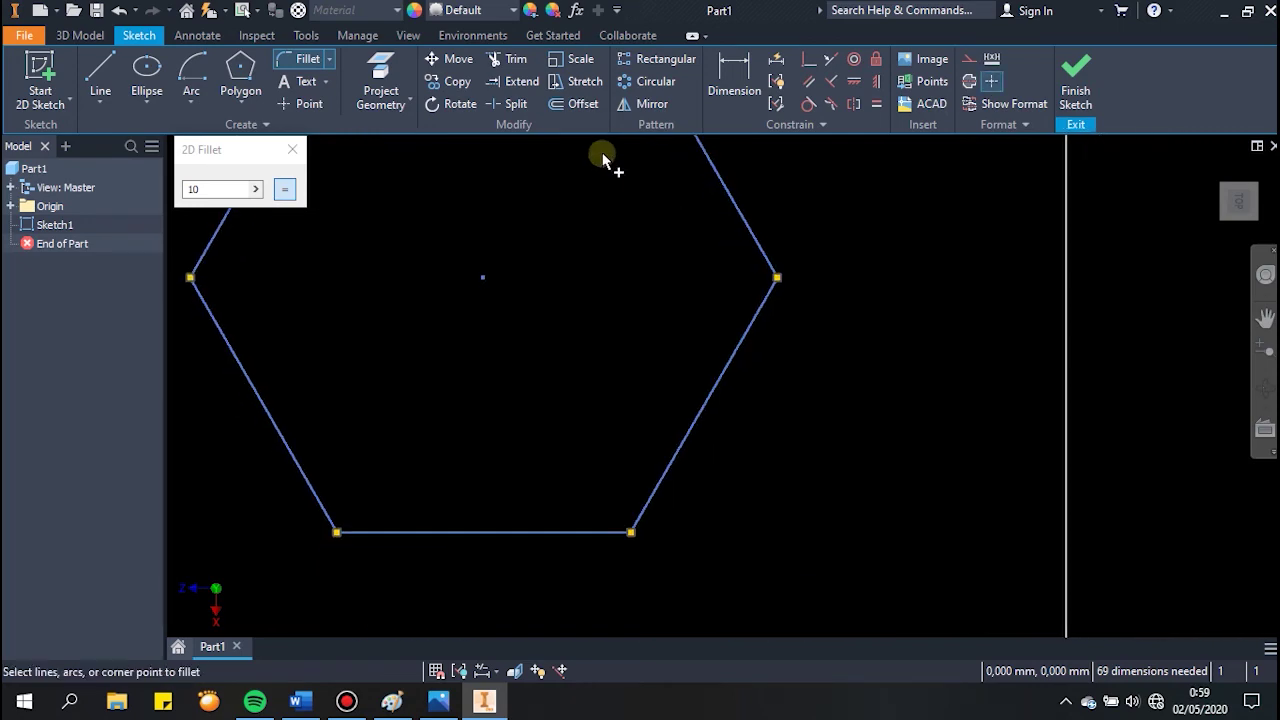
left_click(764, 262)
left_click(763, 316)
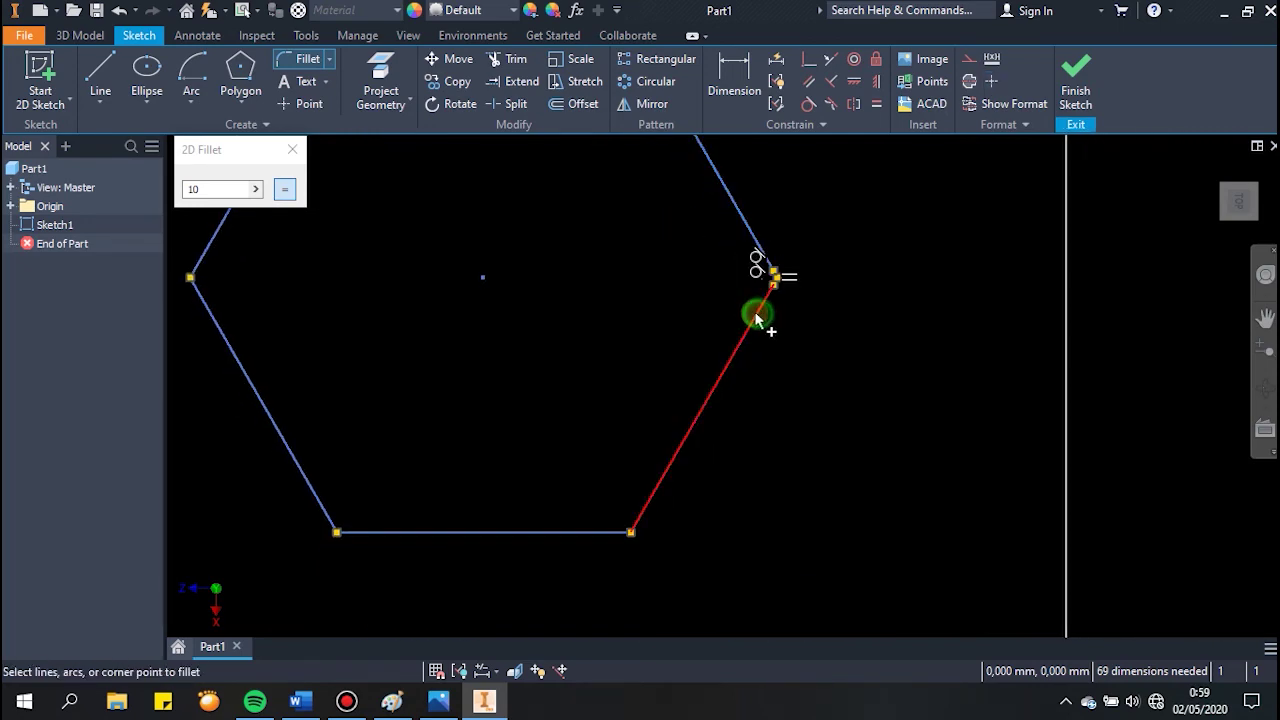
left_click(651, 494)
left_click(606, 533)
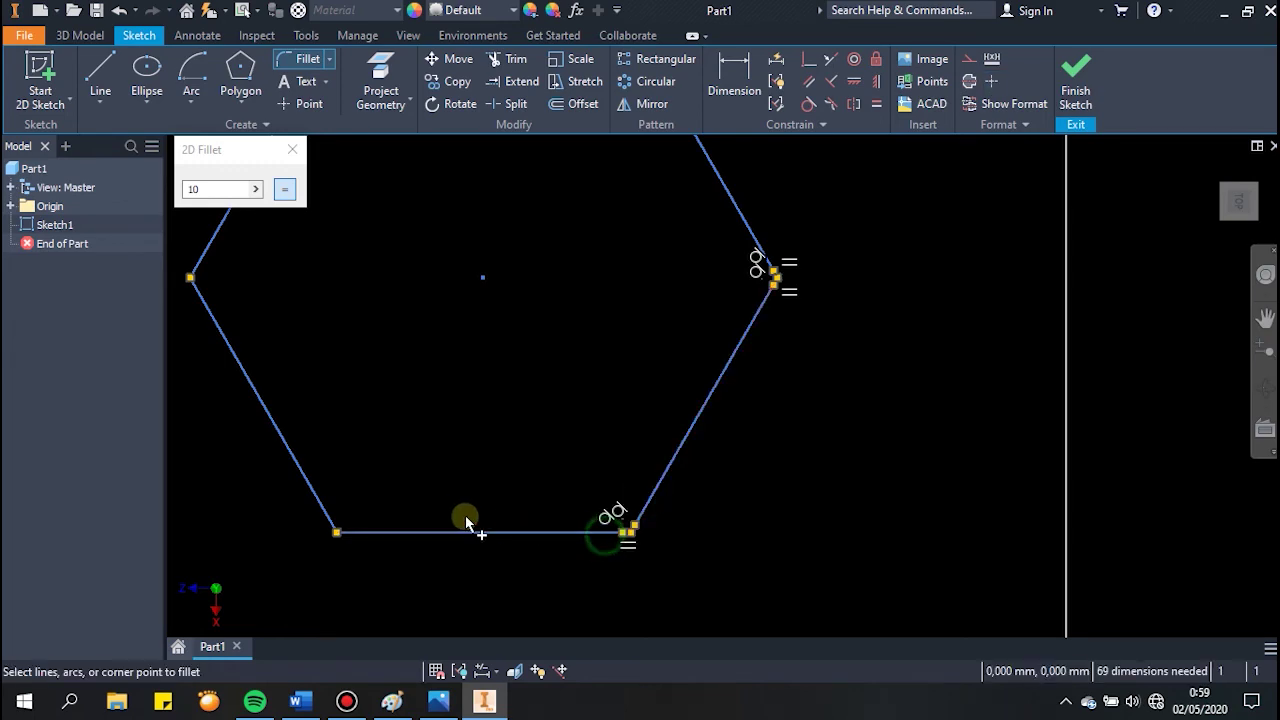
left_click(414, 532)
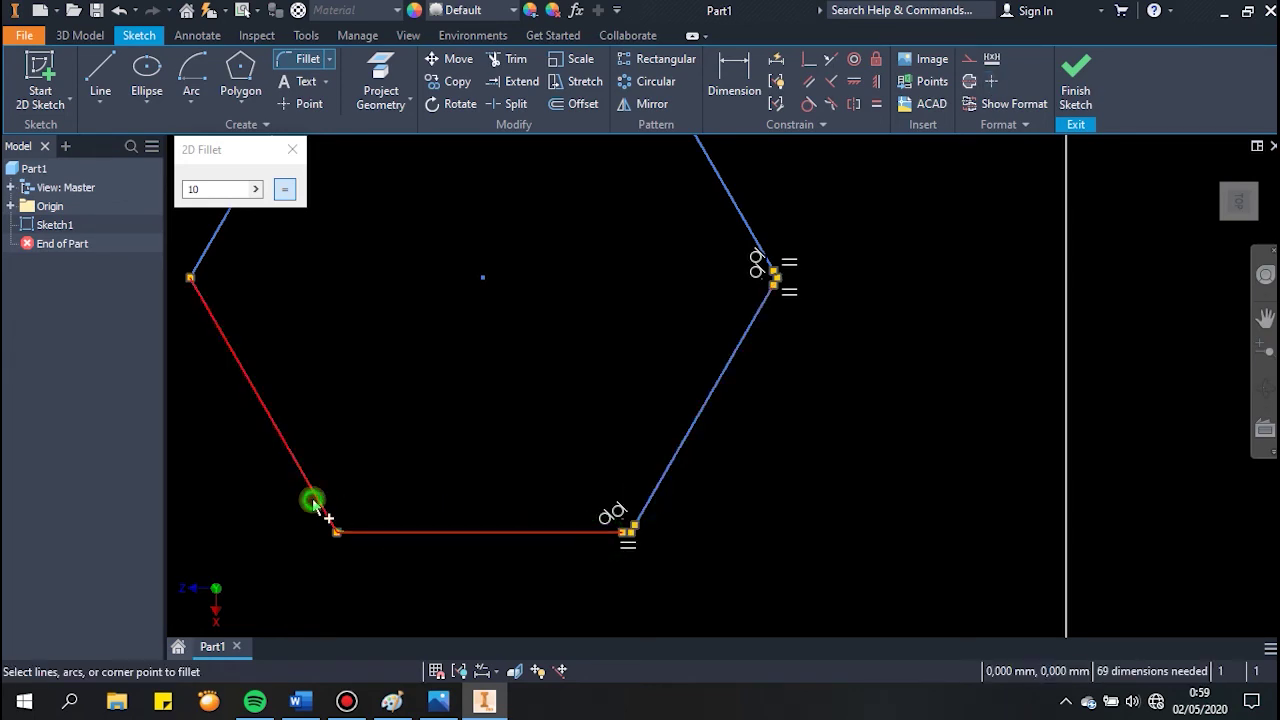
left_click(312, 504)
left_click(292, 152)
Step: Pan out to the whole sketch and start adding text
scroll(394, 303, "down", 5)
middle_click_drag(394, 303, 305, 177)
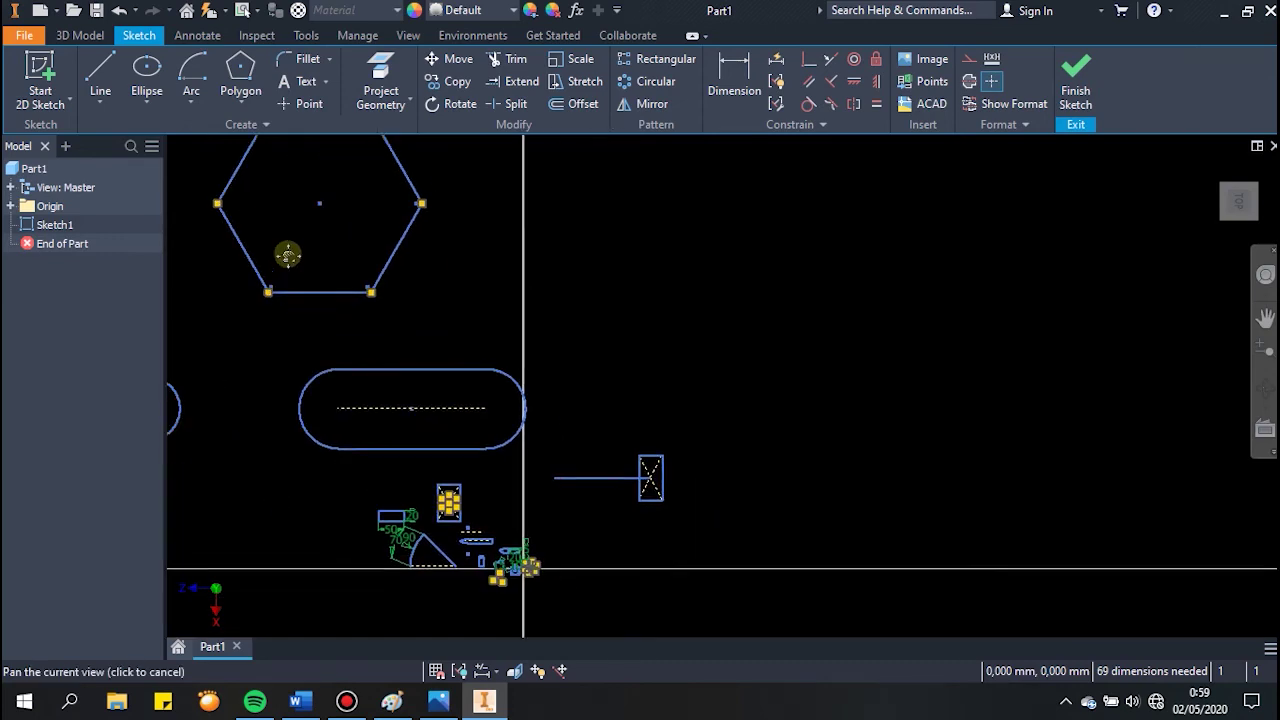
left_click(295, 88)
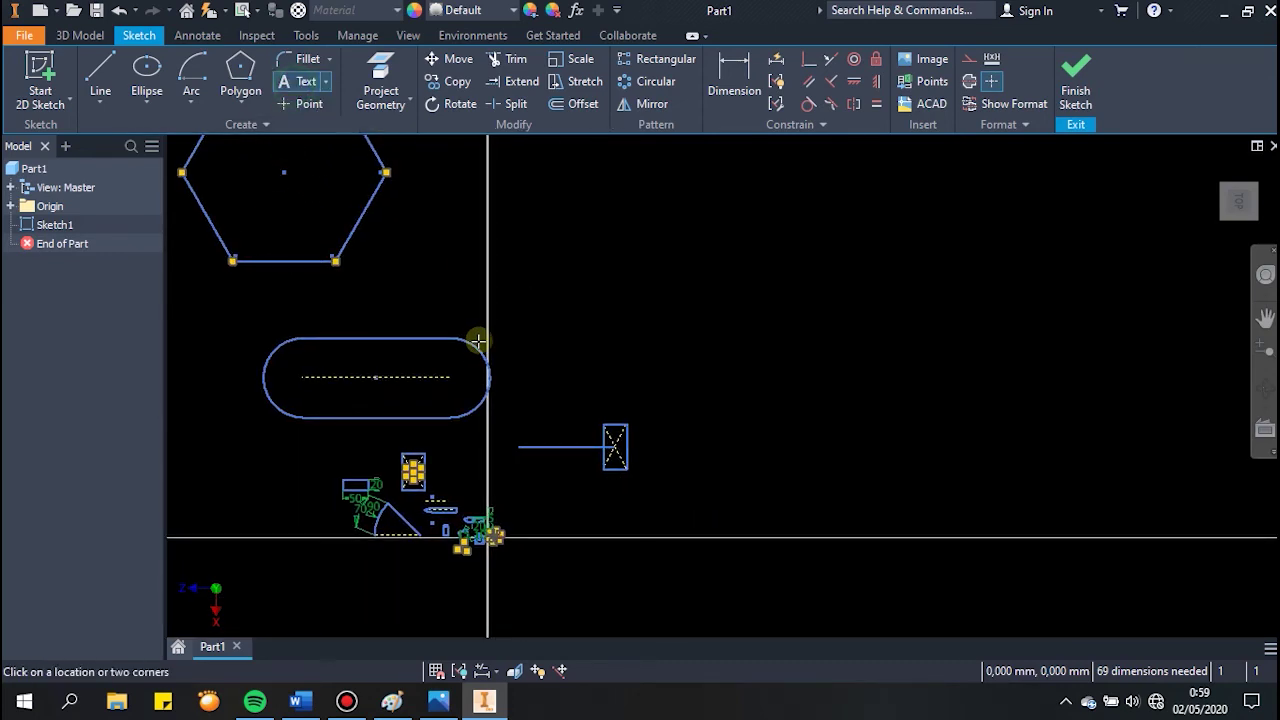
Step: Zoom in on the small 50 by 20 rectangle and restart the Text tool
middle_click_drag(478, 342, 836, 375)
mouse_move(592, 346)
middle_mouse_down()
mouse_move(689, 420)
mouse_move(623, 360)
mouse_move(417, 291)
mouse_move(426, 334)
middle_mouse_up()
scroll(677, 470, "up", 2)
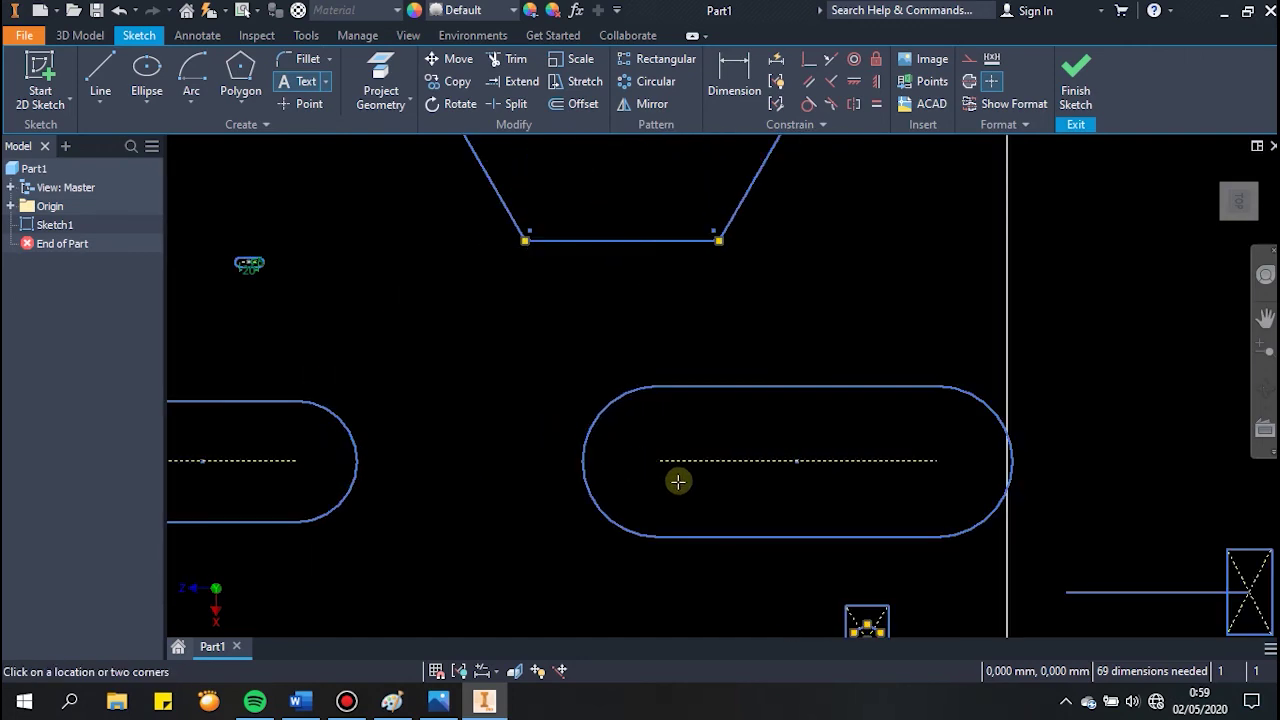
scroll(677, 480, "up", 1)
mouse_move(677, 480)
middle_mouse_down()
mouse_move(529, 346)
mouse_move(486, 240)
middle_mouse_up()
scroll(511, 443, "up", 3)
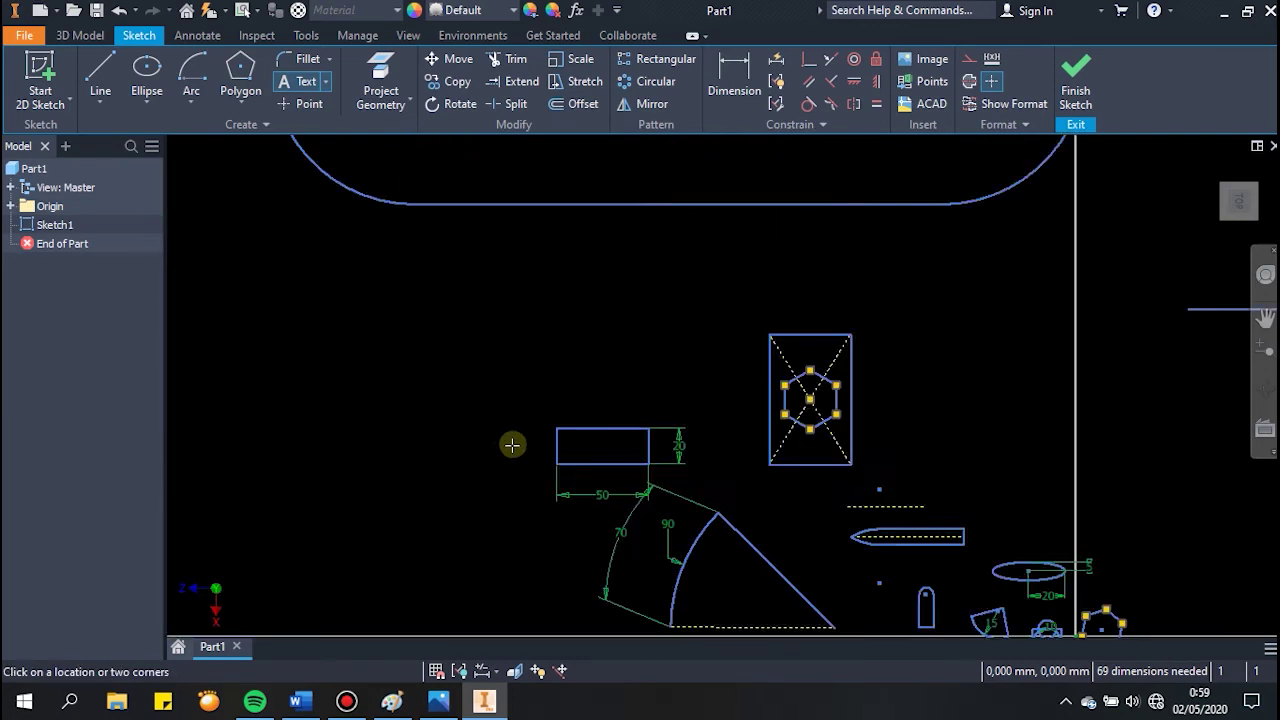
scroll(511, 443, "up", 2)
middle_click_drag(680, 434, 594, 360)
scroll(594, 360, "up", 3)
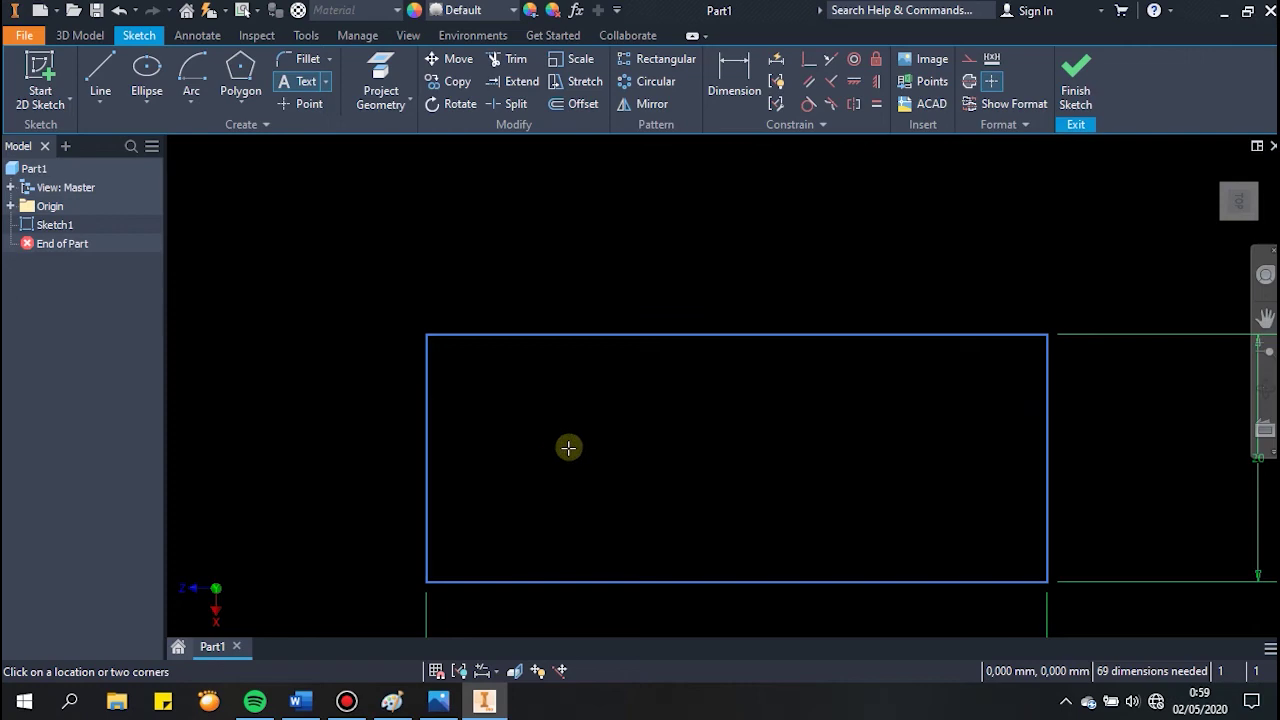
key("Escape")
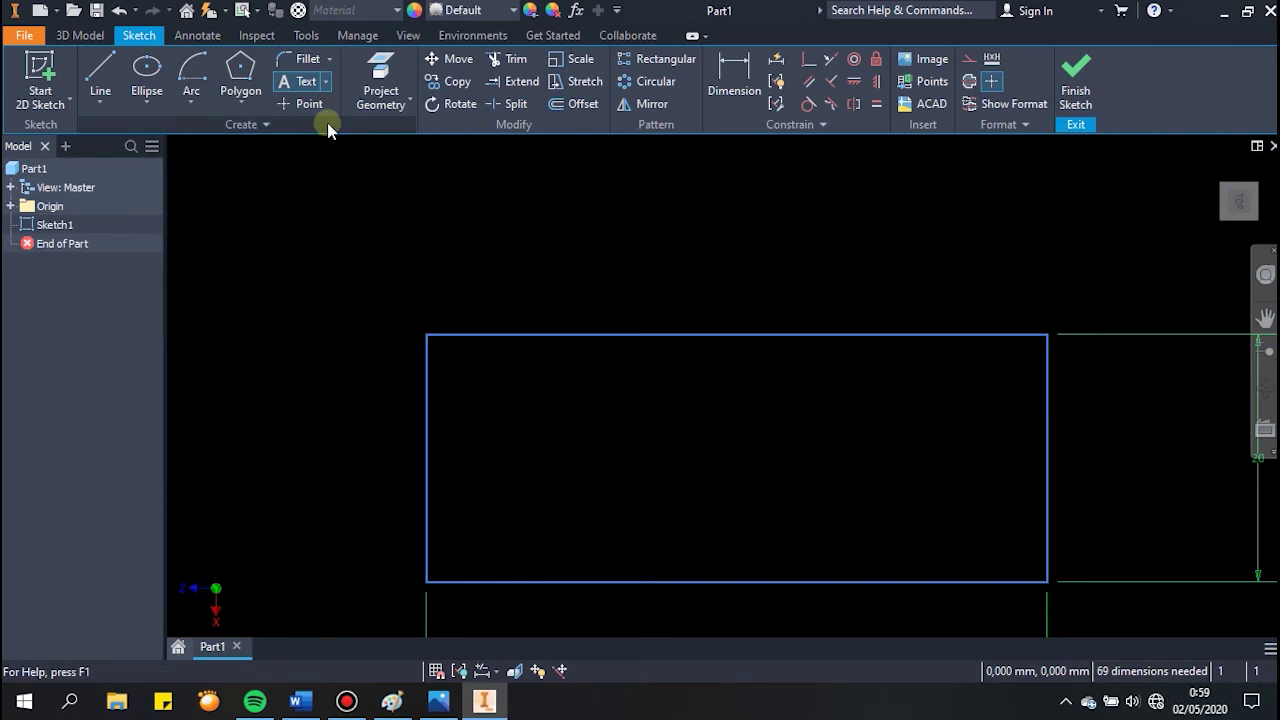
left_click(300, 88)
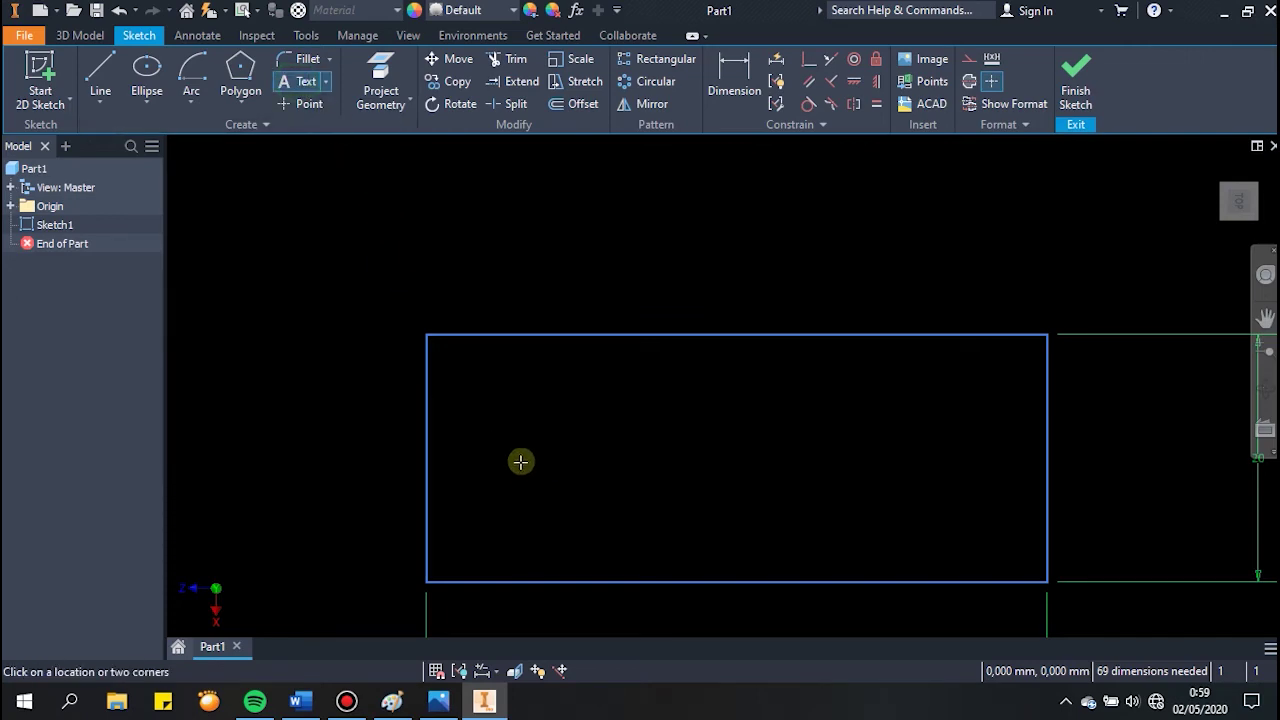
Step: Place the sketch text 'Tutorial' in the 50 by 20 rectangle at 10 mm height
left_click(518, 457)
type("Tutorial")
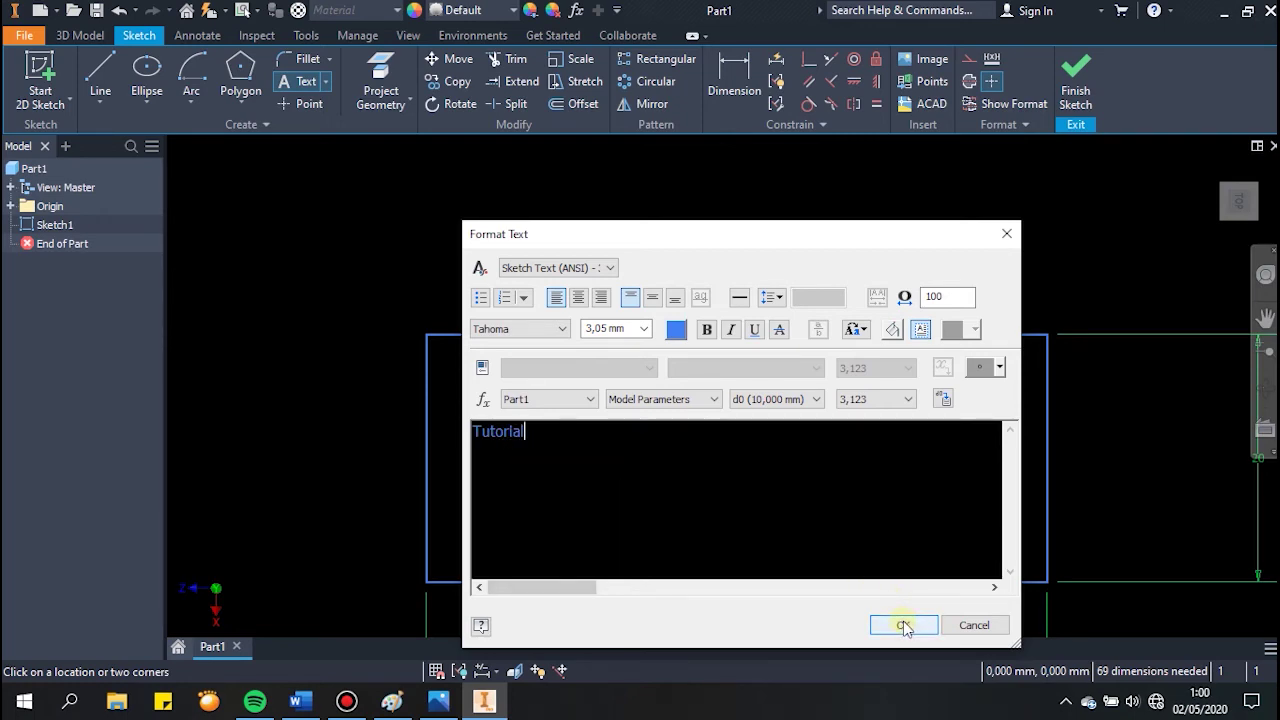
left_click(643, 330)
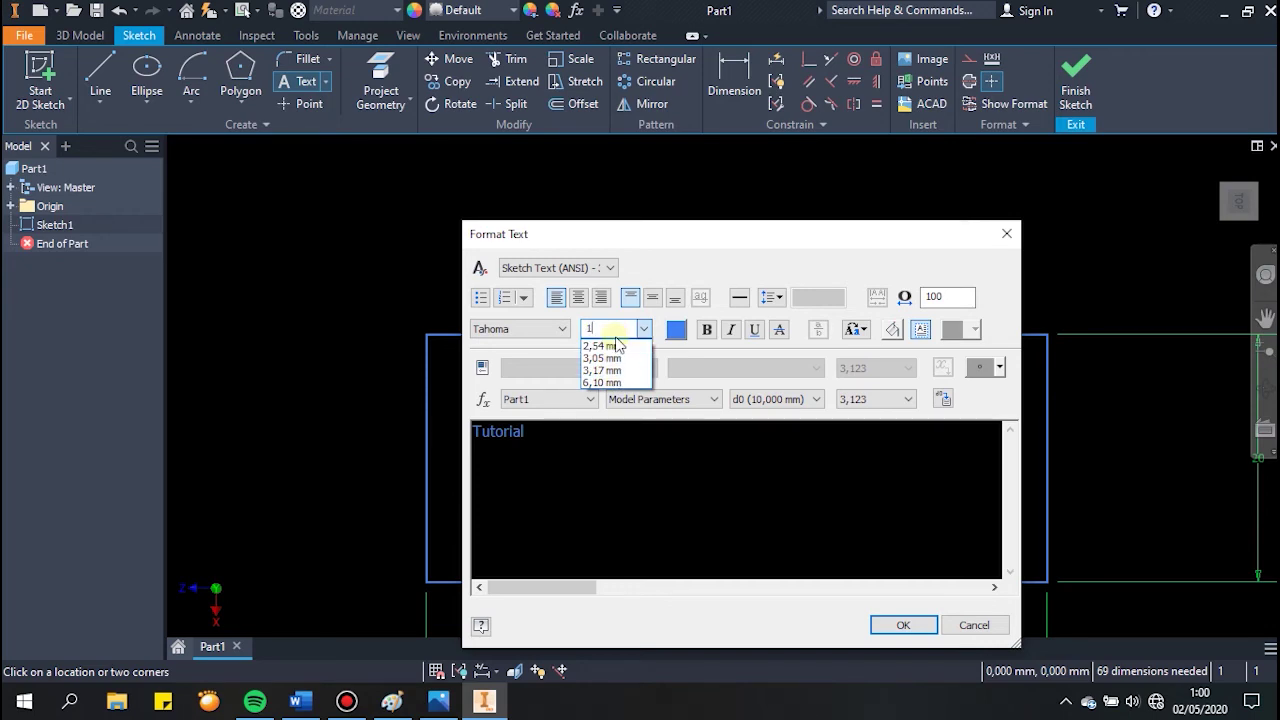
key("Return")
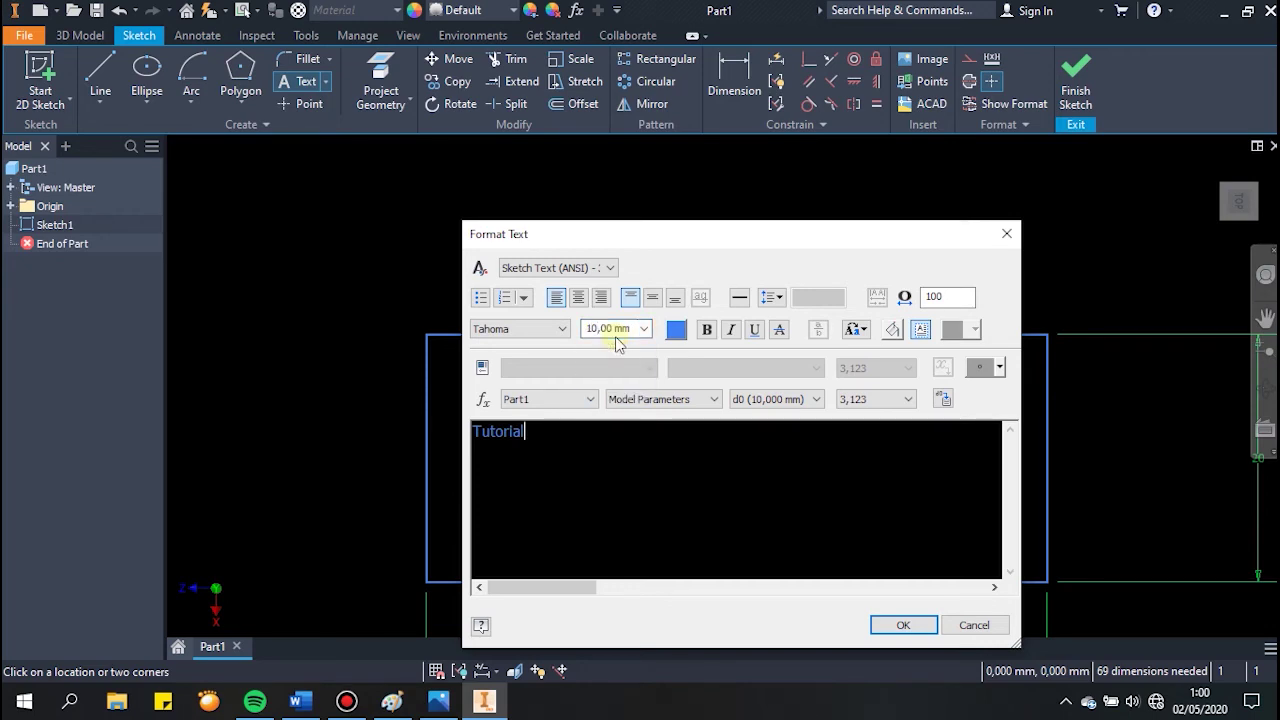
double_click(592, 444)
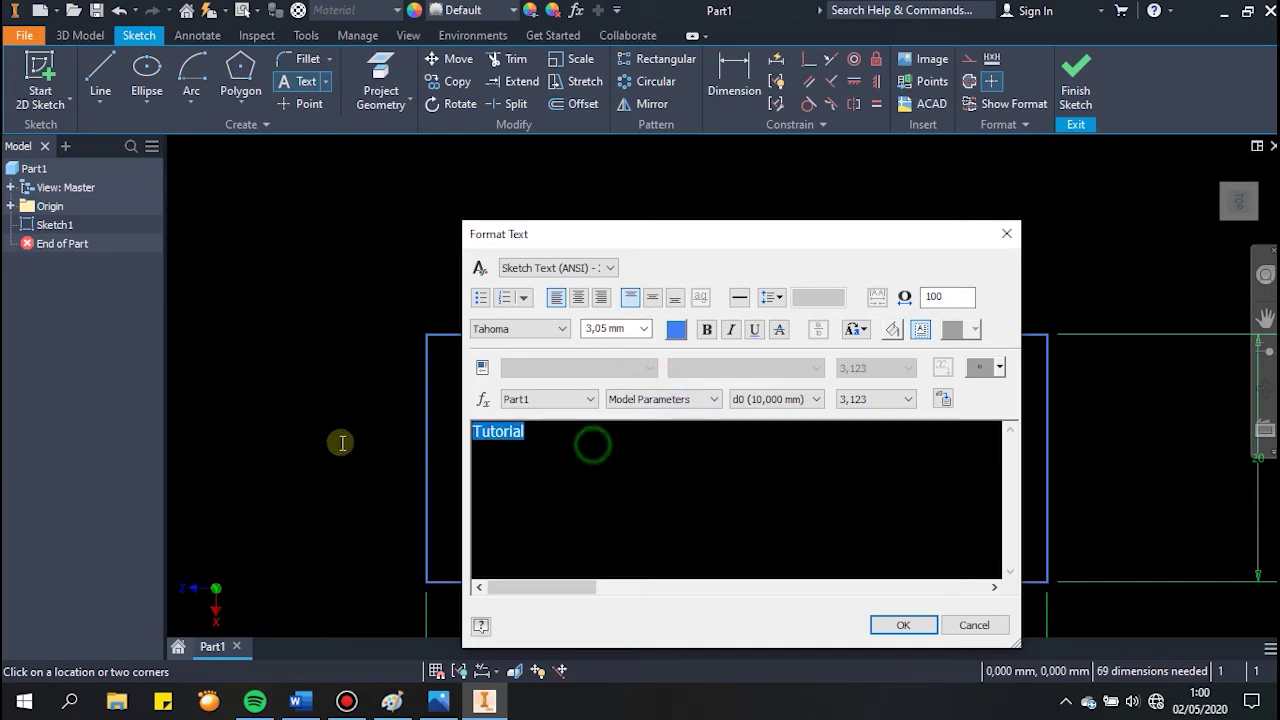
left_click_drag(540, 437, 400, 428)
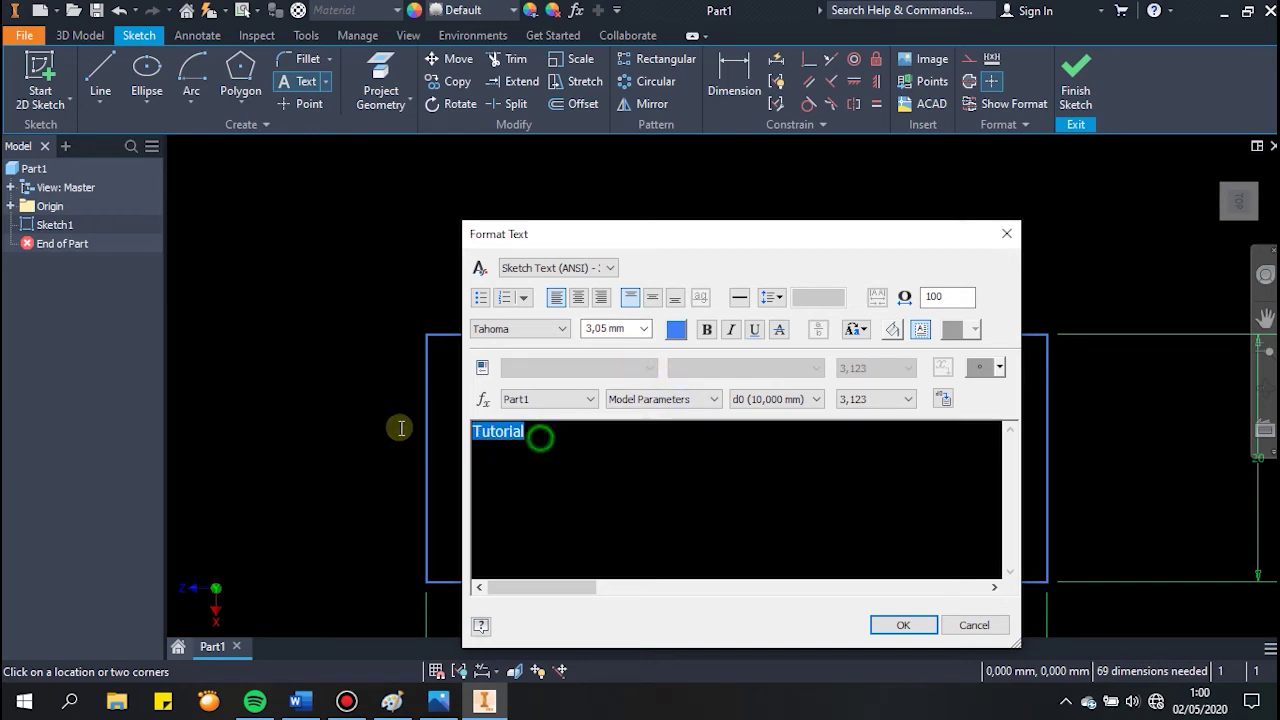
left_click(645, 329)
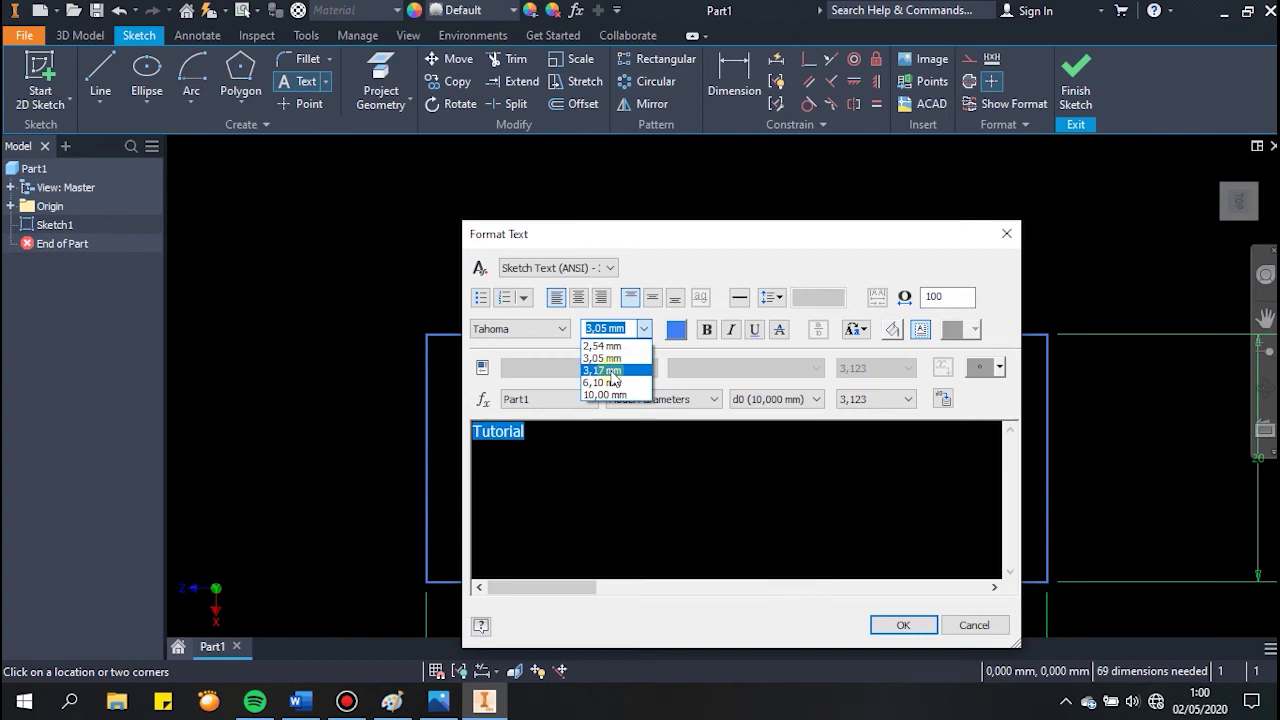
left_click(612, 403)
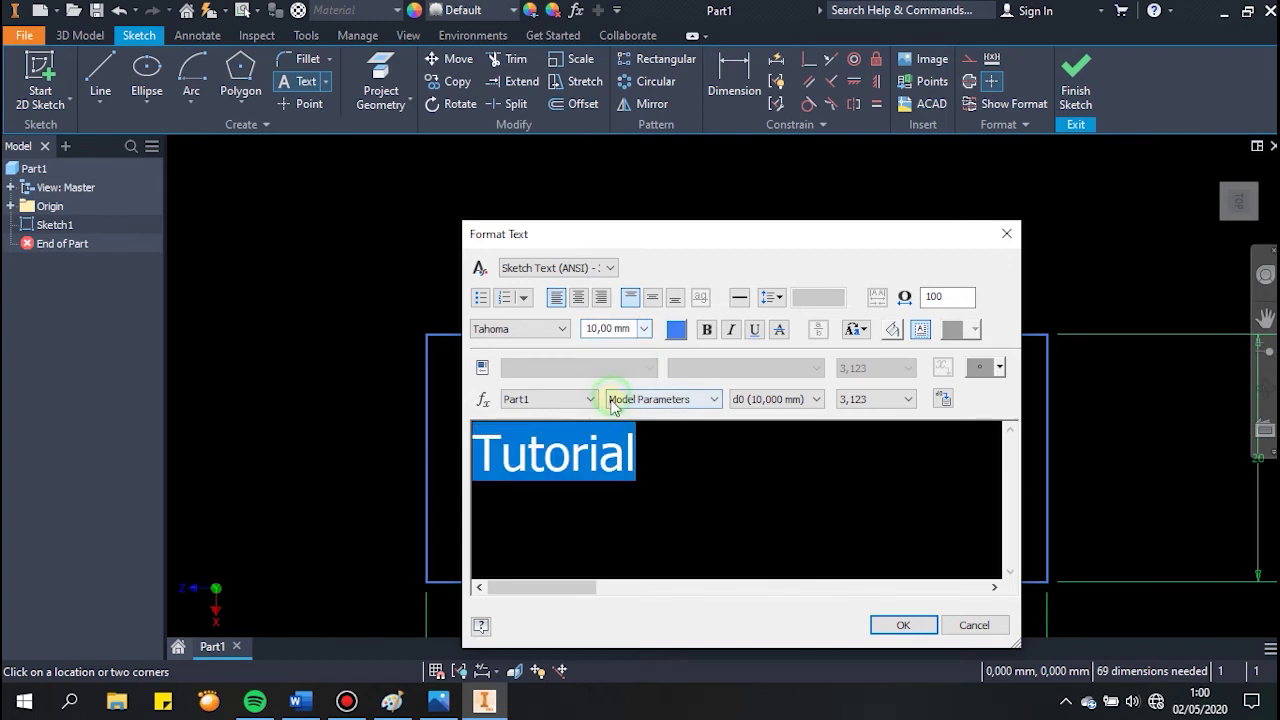
left_click(903, 625)
scroll(734, 434, "up", 2)
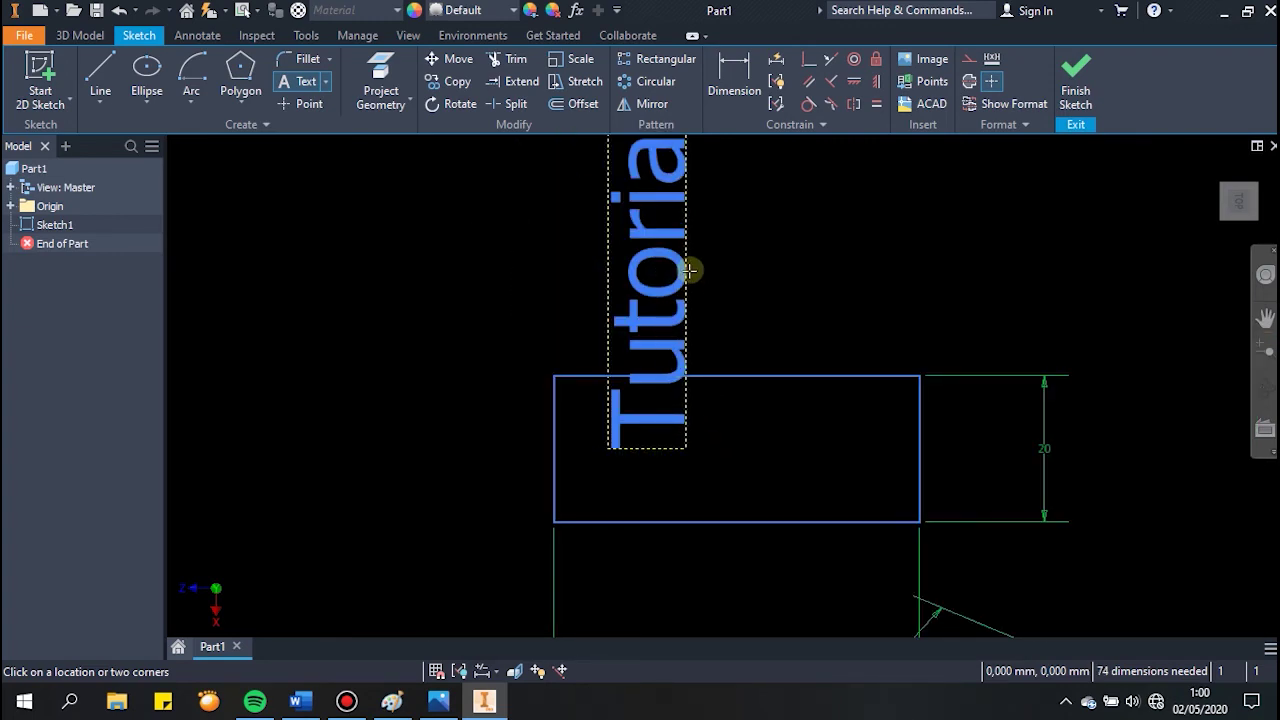
Step: Put a sketch point on the left end of the large slot's dashed centre line
mouse_move(689, 270)
middle_mouse_down()
mouse_move(654, 397)
mouse_move(586, 449)
mouse_move(657, 329)
mouse_move(732, 375)
middle_mouse_up()
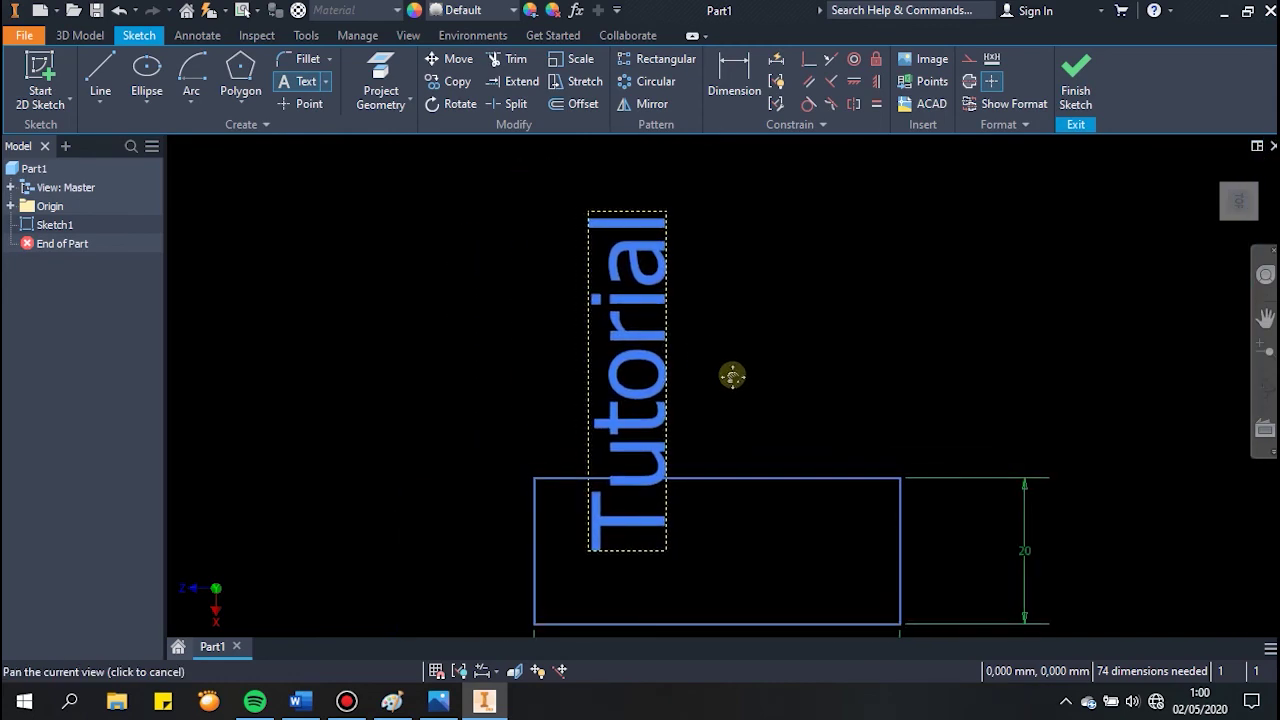
left_click(301, 106)
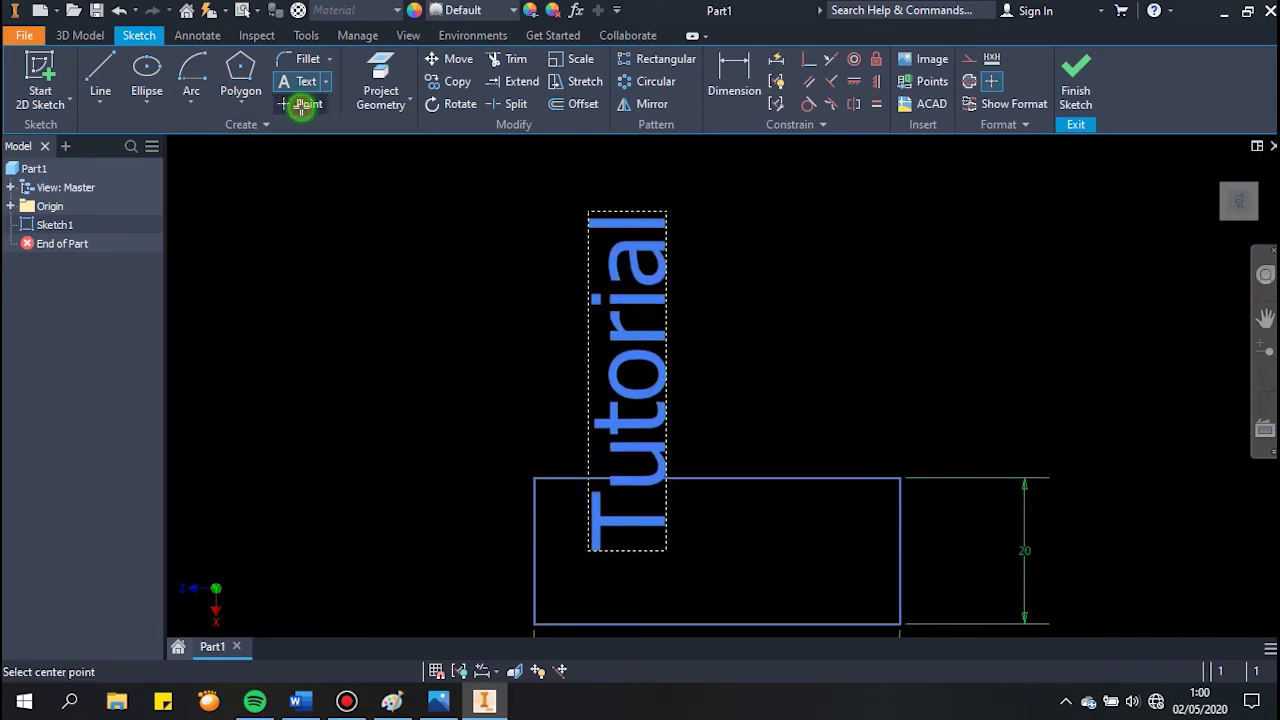
scroll(409, 279, "up", 3)
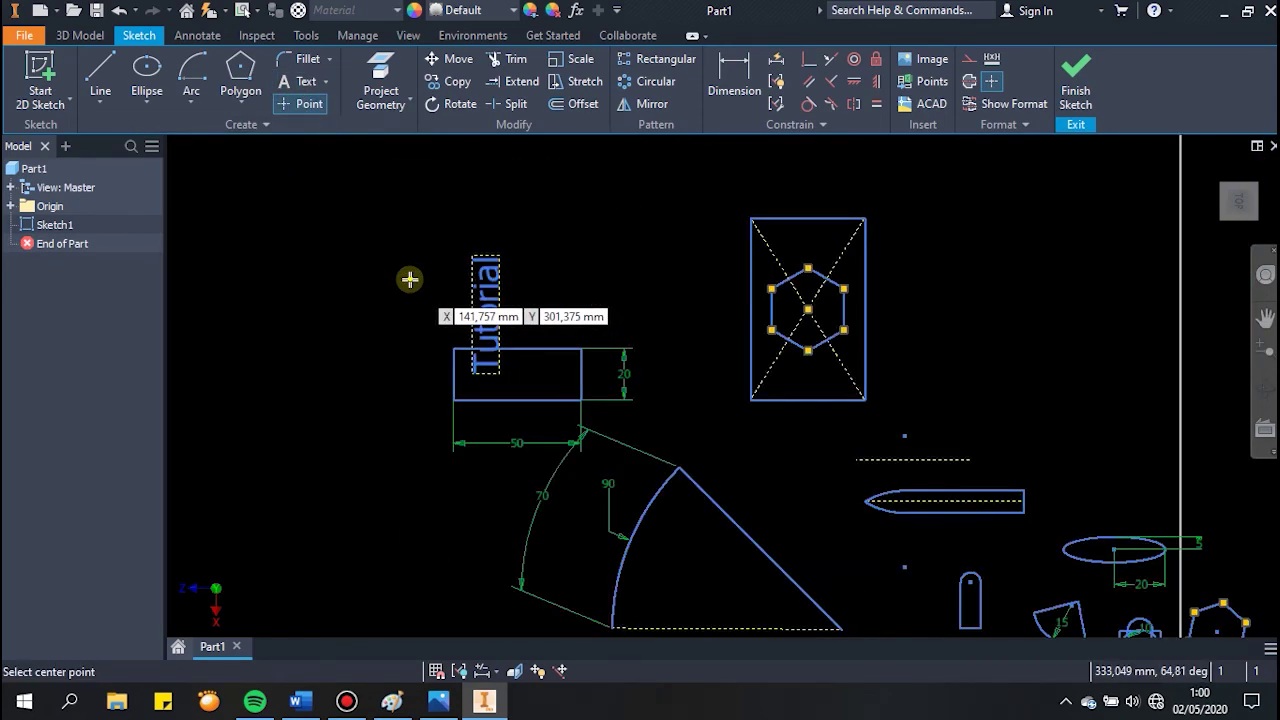
scroll(409, 279, "up", 2)
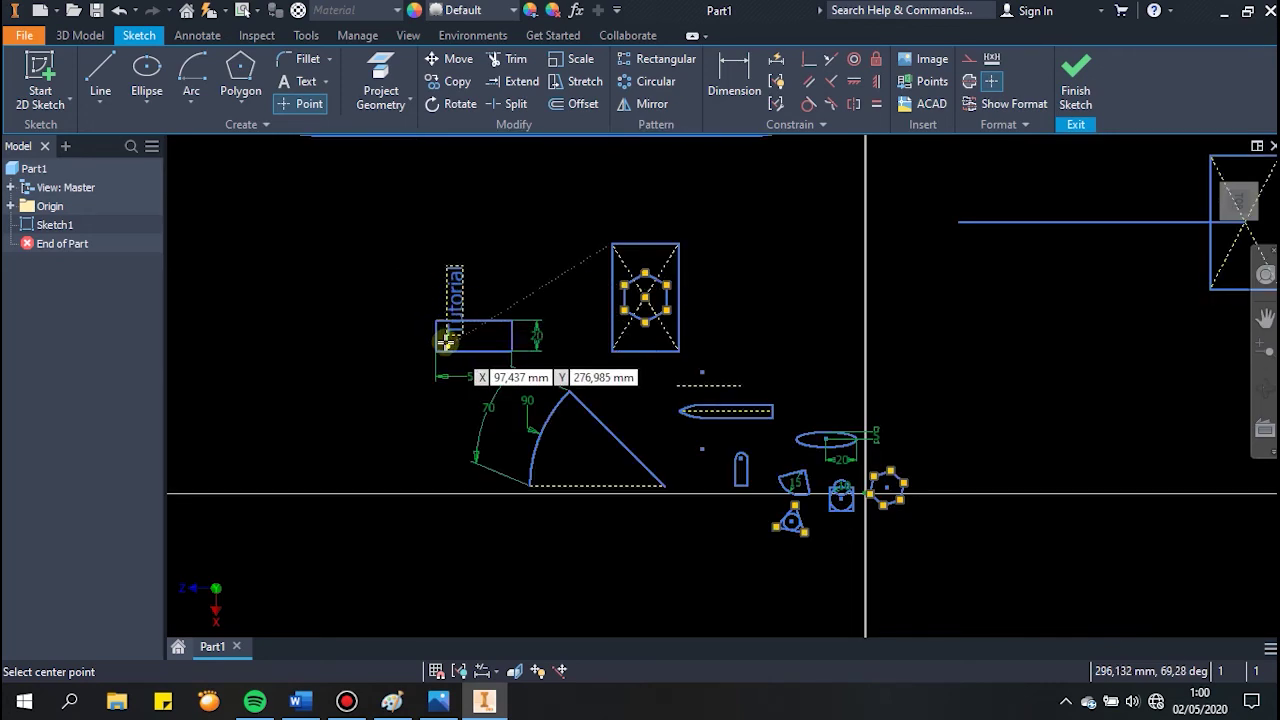
middle_click_drag(444, 342, 547, 566)
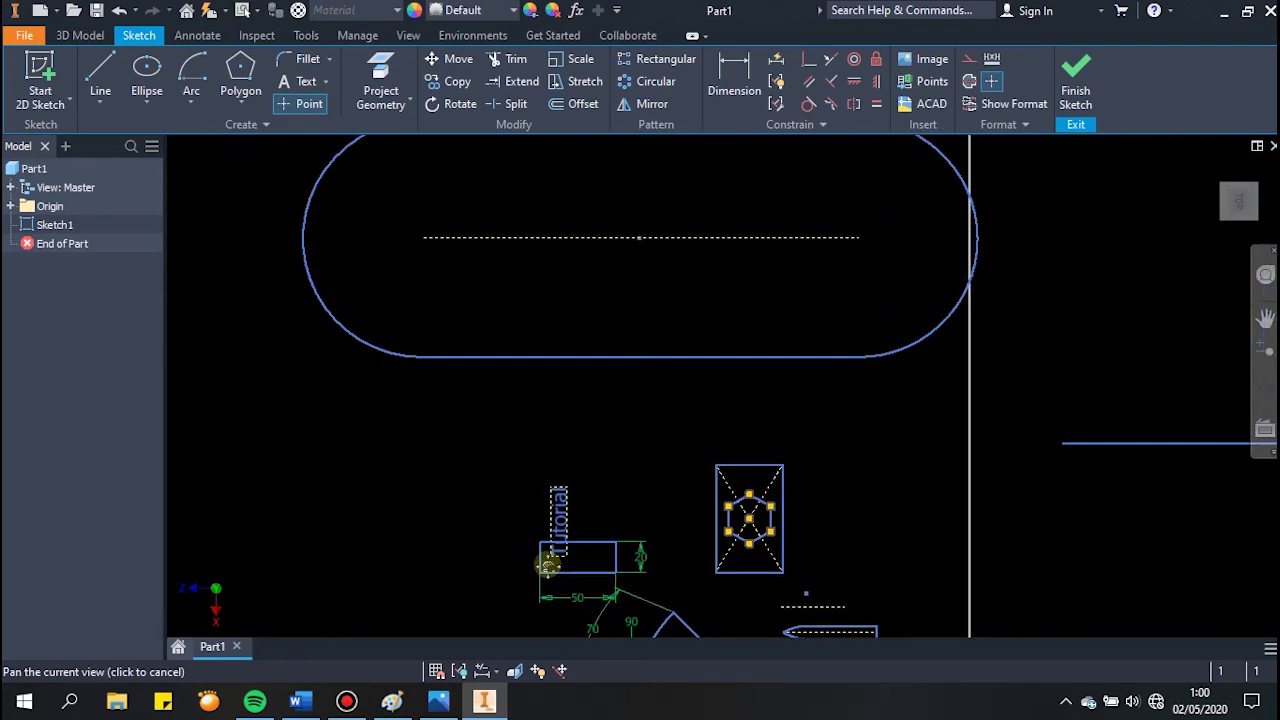
middle_click_drag(547, 566, 487, 625)
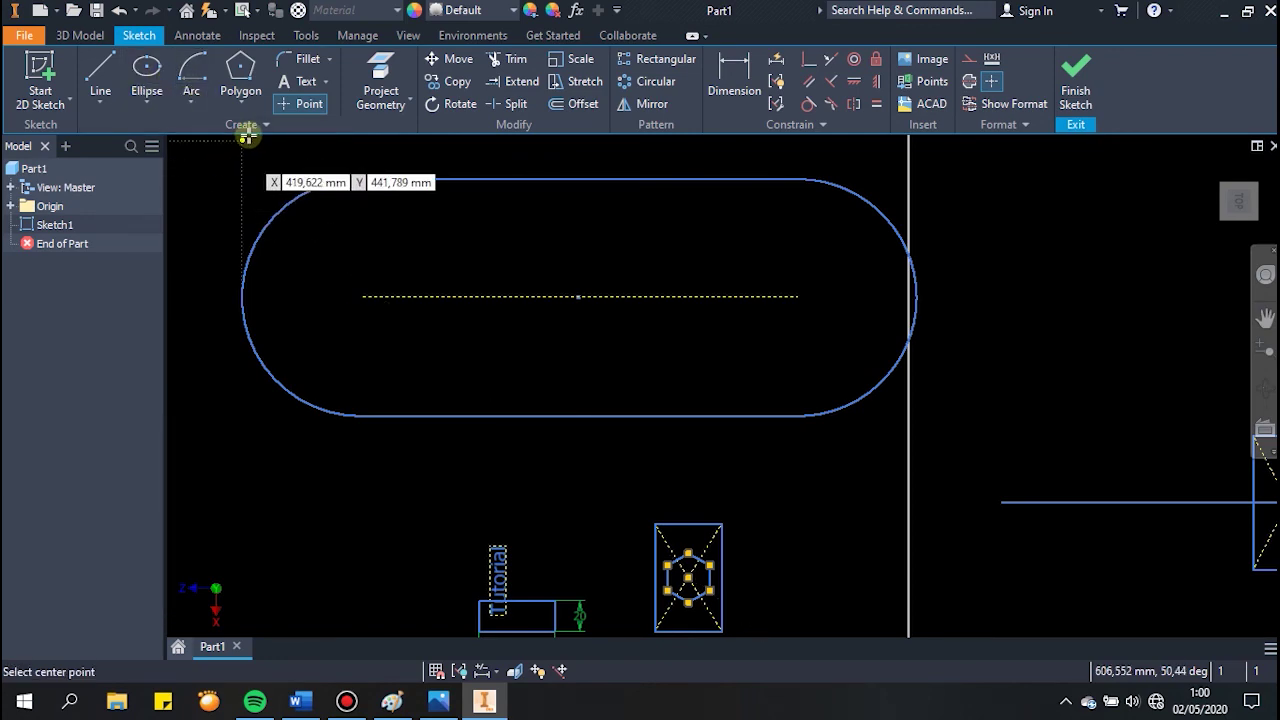
middle_click_drag(257, 166, 316, 227)
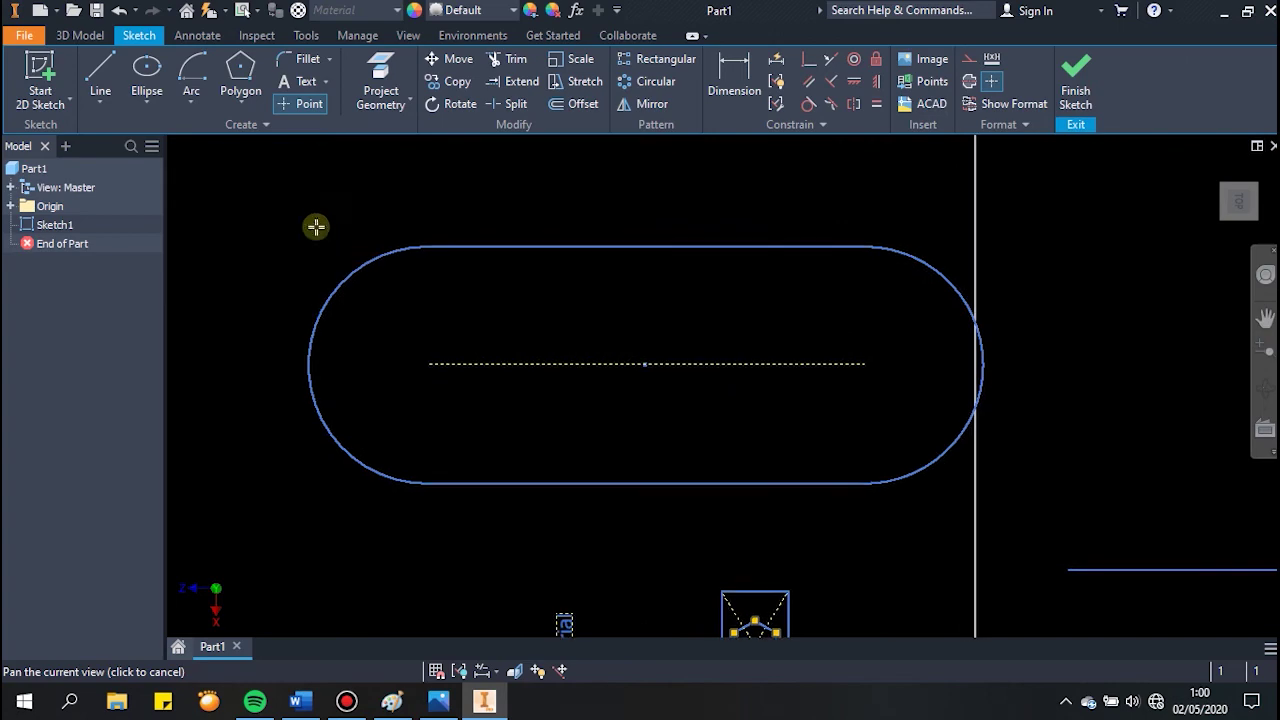
left_click(307, 108)
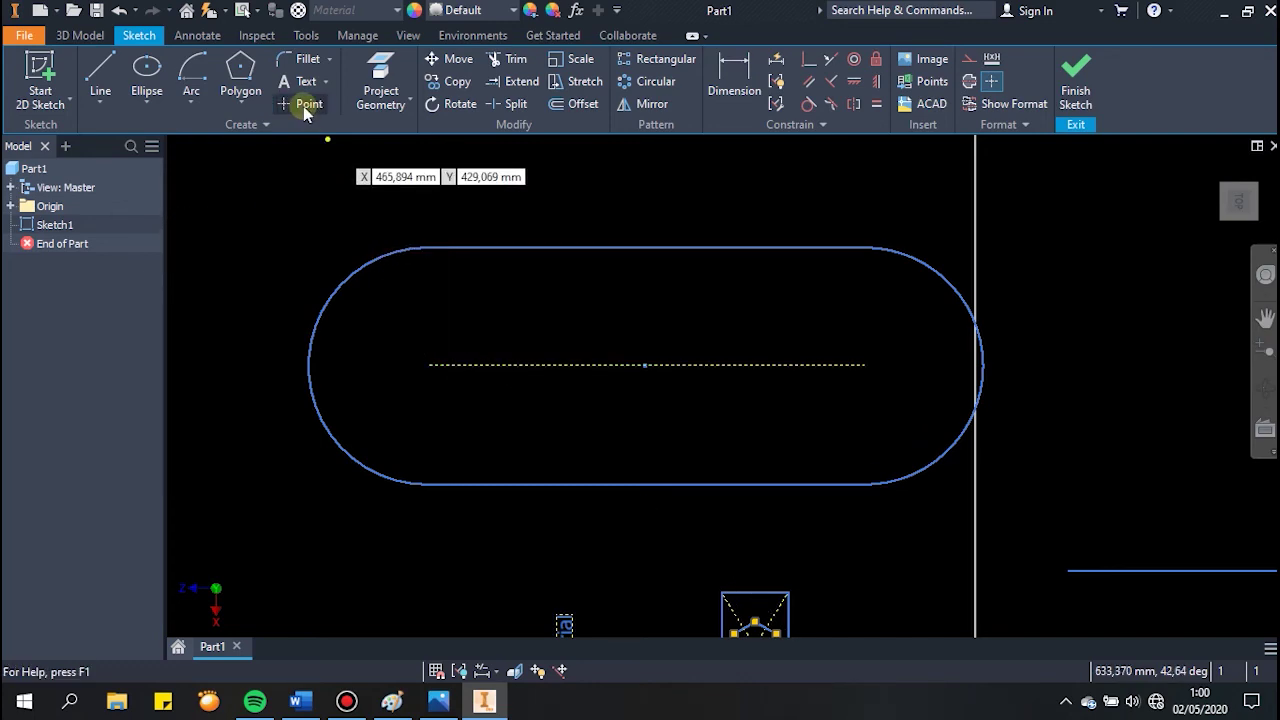
left_click(426, 364)
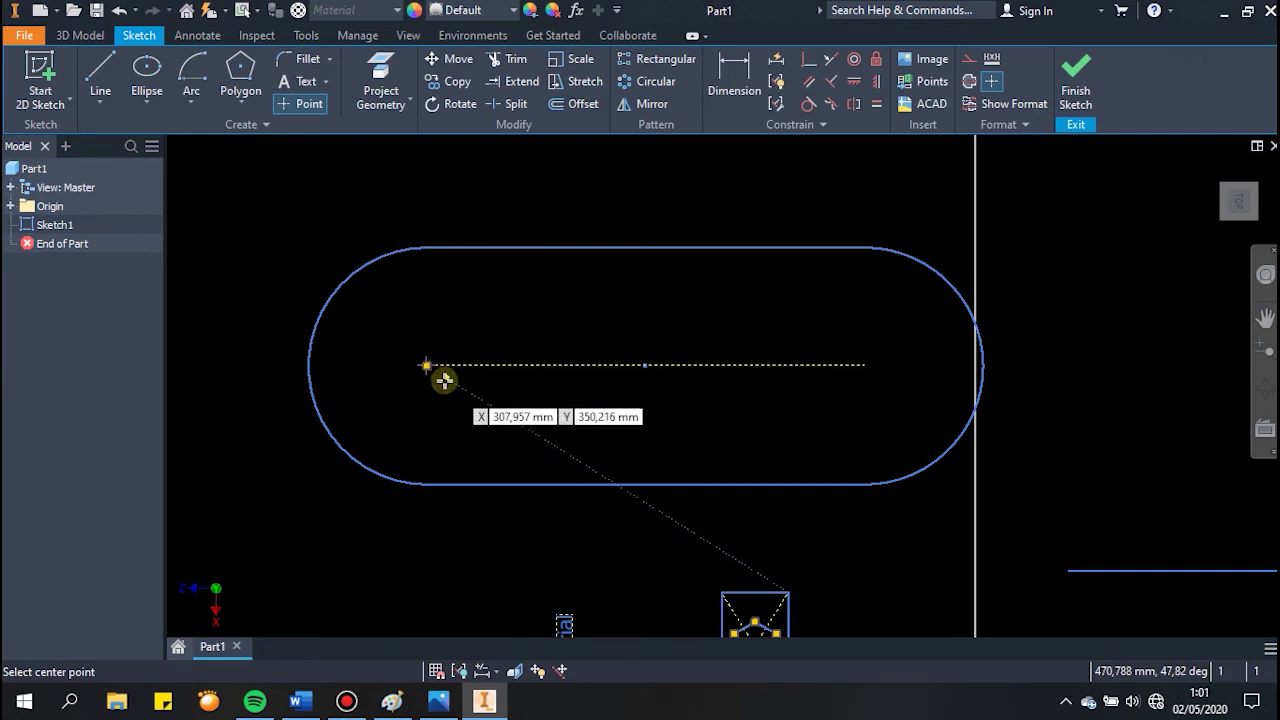
key("Escape")
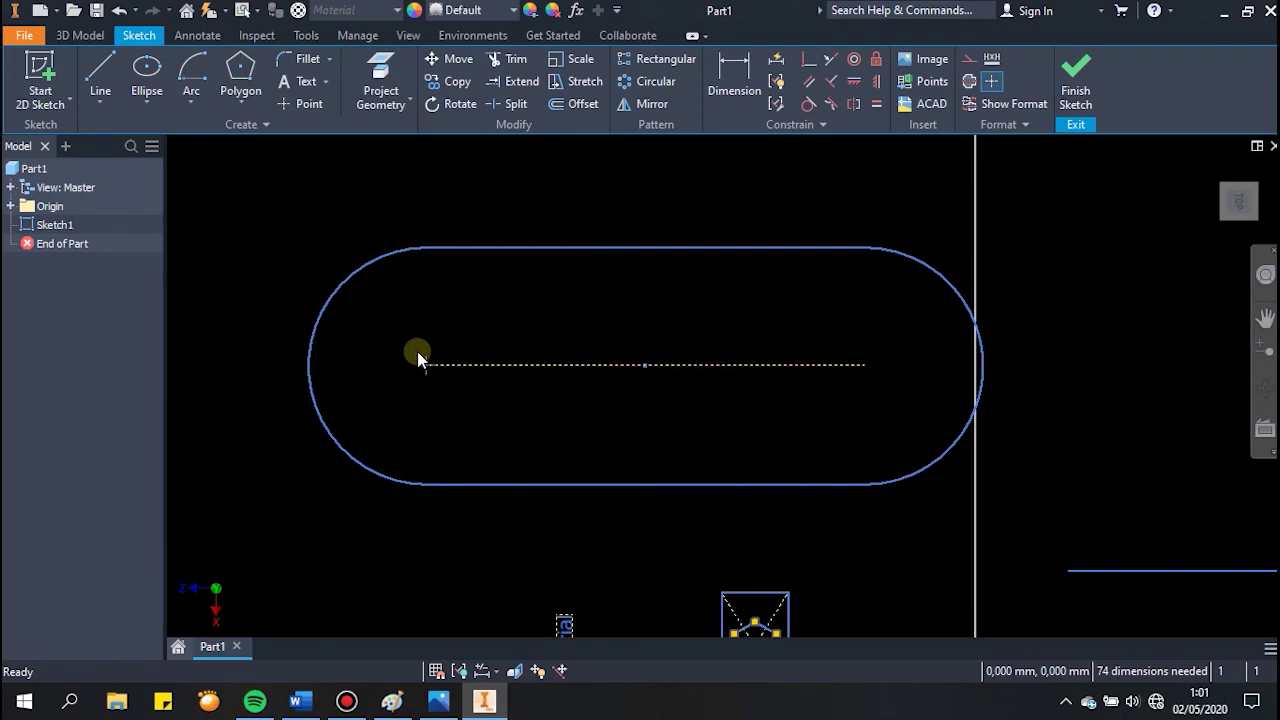
Step: Finish the sketch and extrude the slot profile 10 mm into a solid, Extrusion1
left_click(1073, 86)
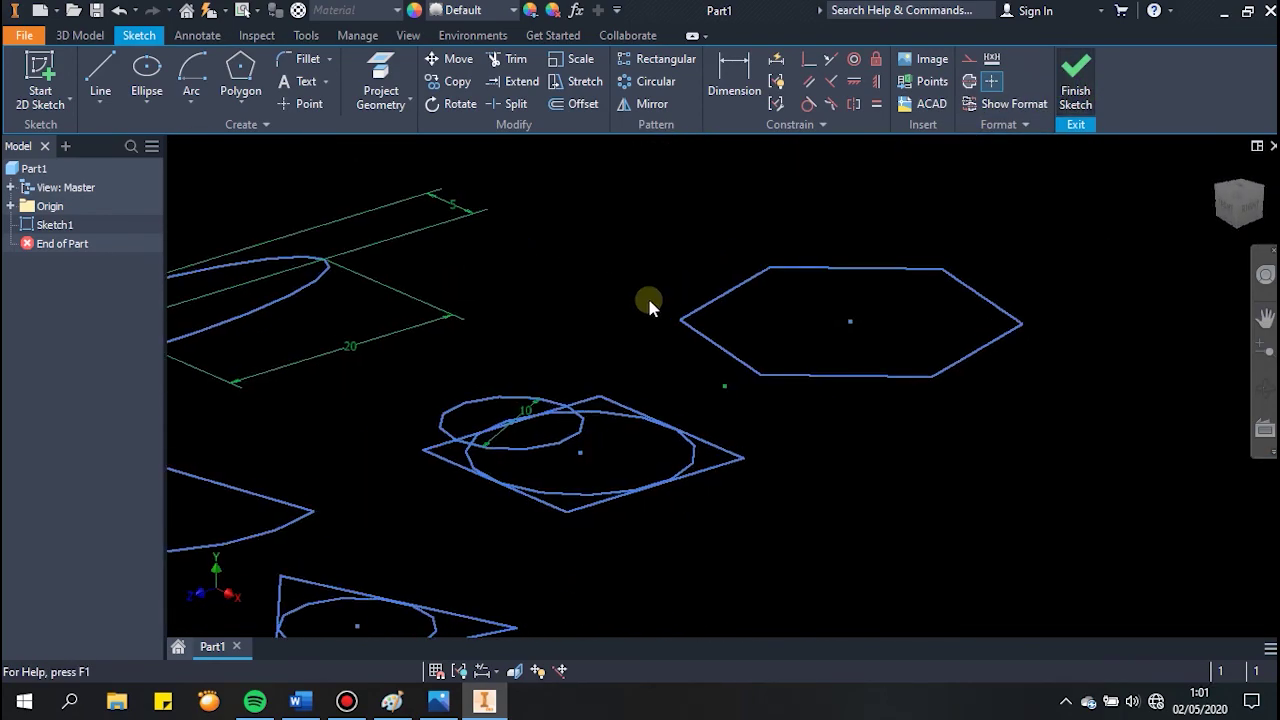
scroll(571, 443, "up", 5)
middle_click_drag(571, 443, 908, 349)
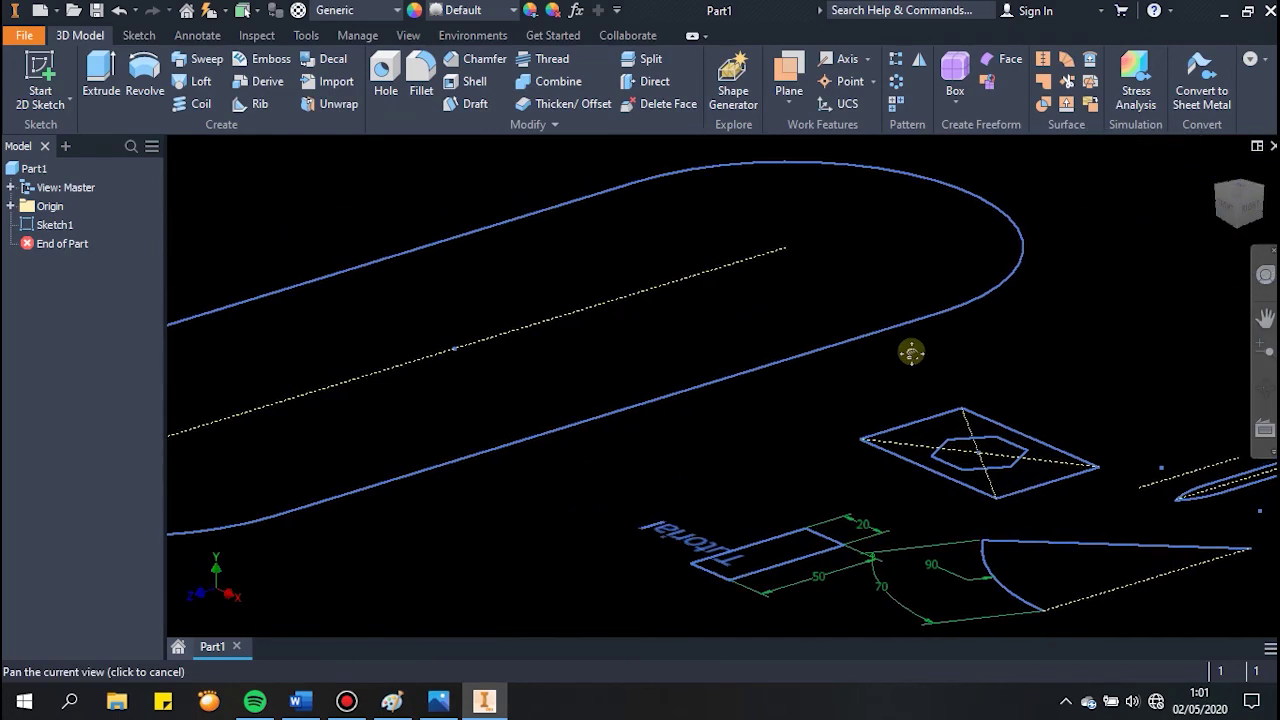
left_click(101, 78)
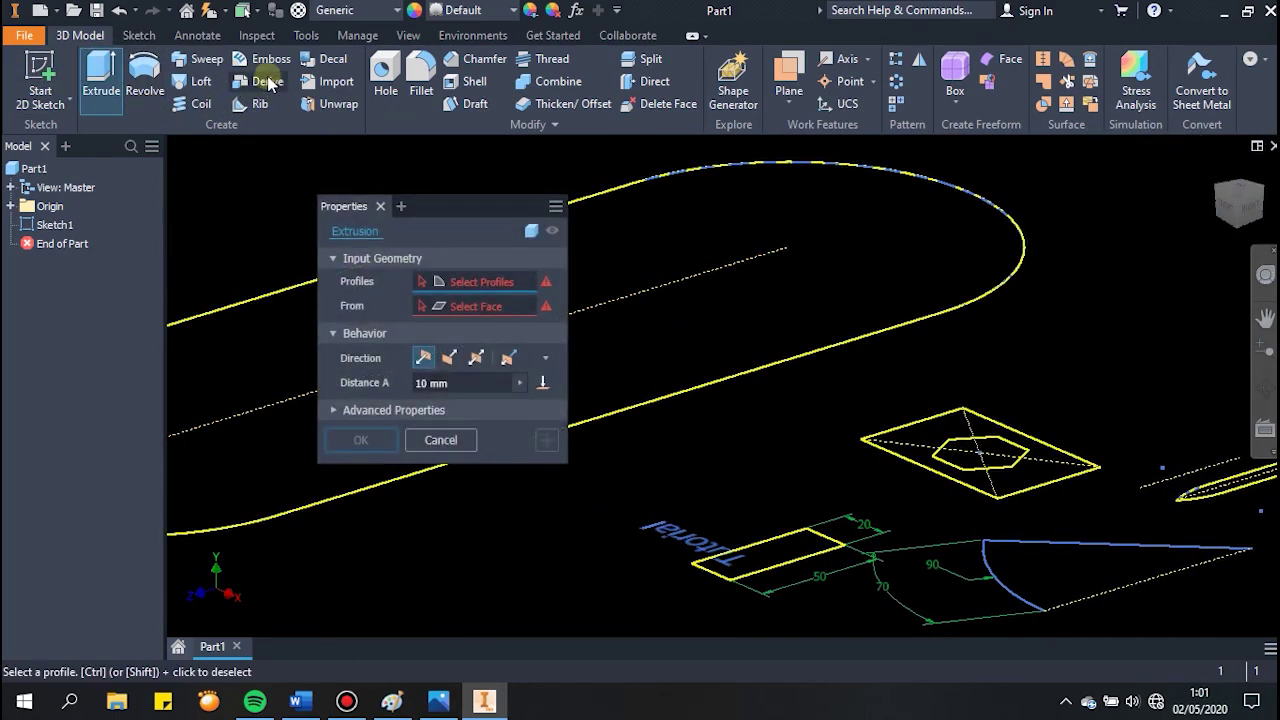
middle_click_drag(771, 300, 1057, 214)
left_click(870, 295)
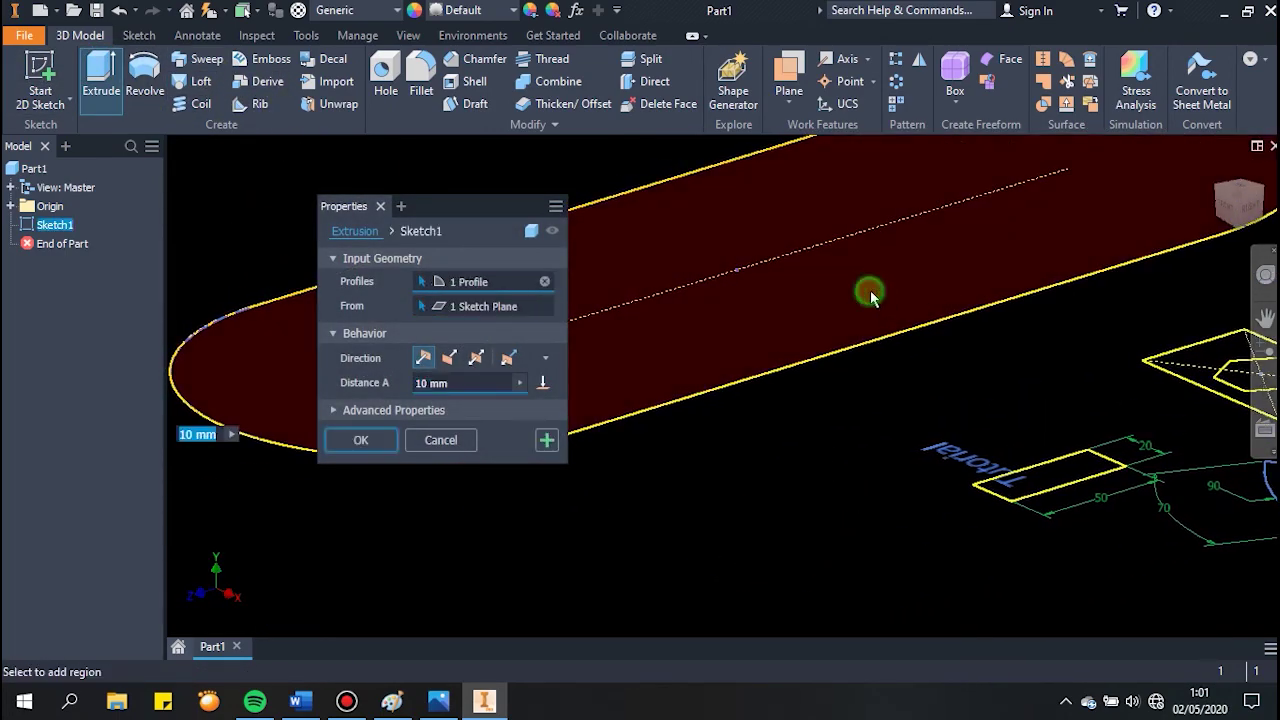
scroll(757, 387, "down", 5)
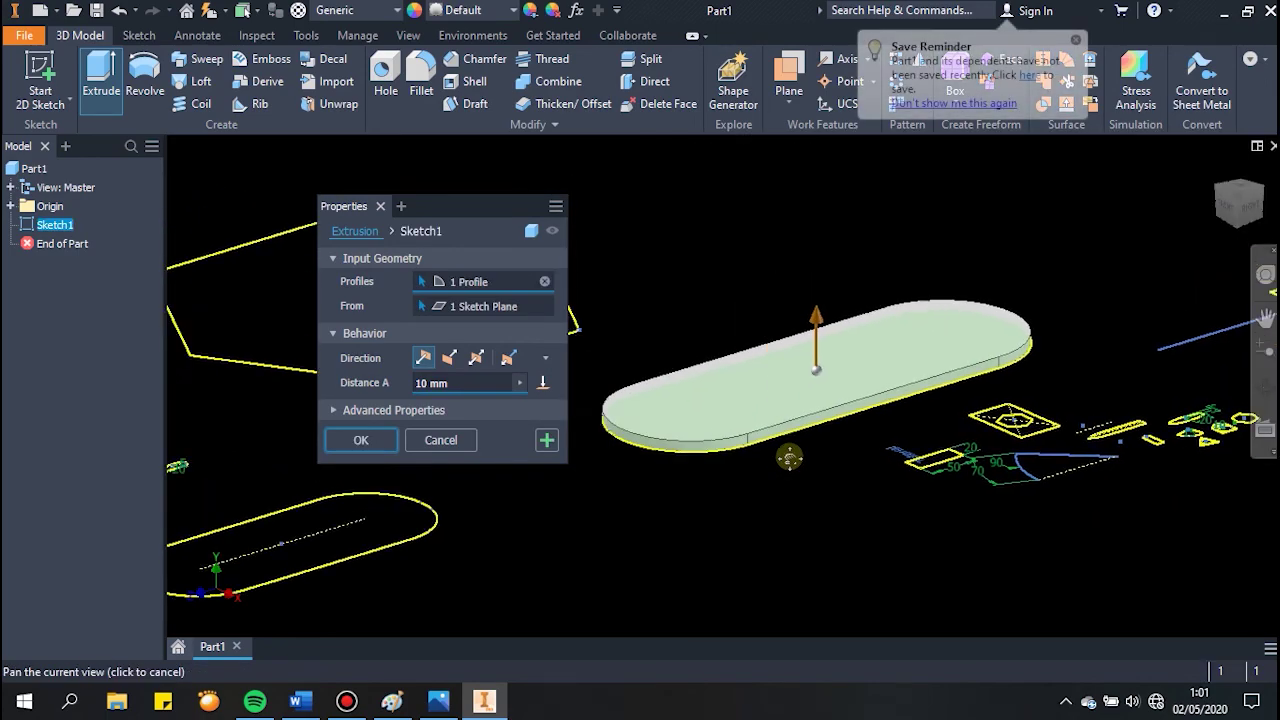
scroll(509, 427, "down", 1)
left_click(386, 440)
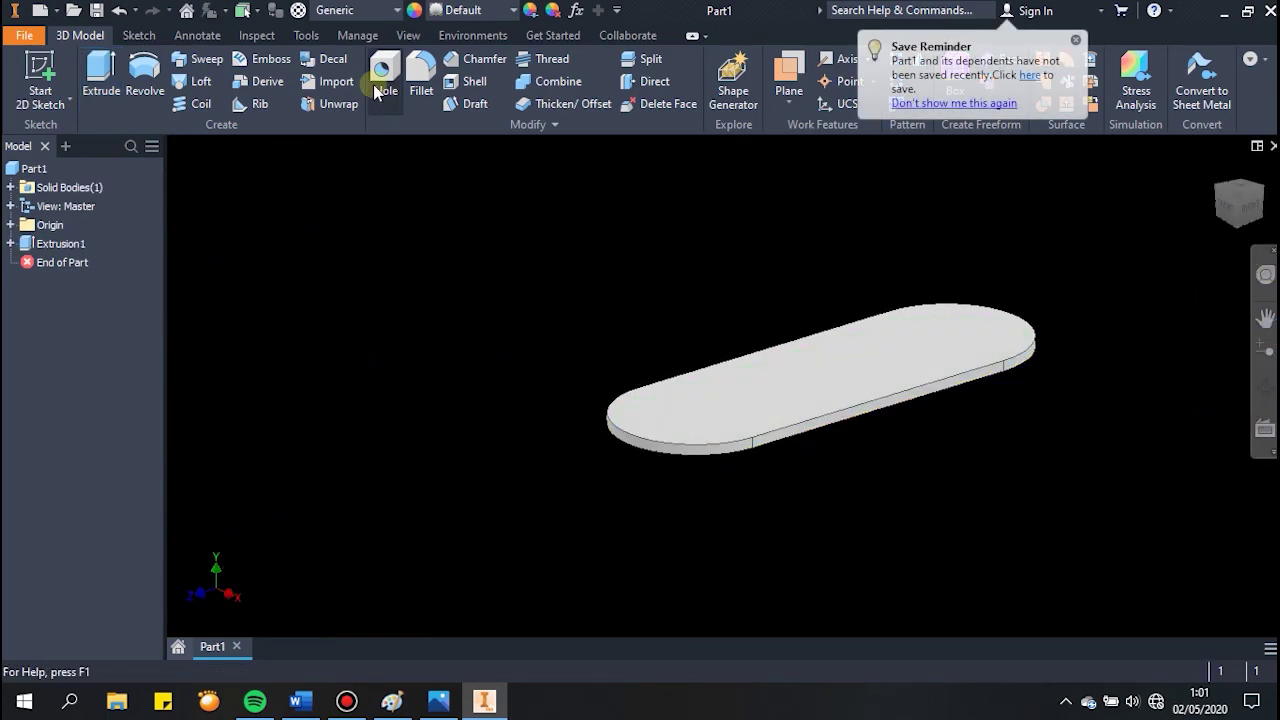
Step: Make Sketch1 under Extrusion1 visible again and start a Hole feature
left_click(10, 243)
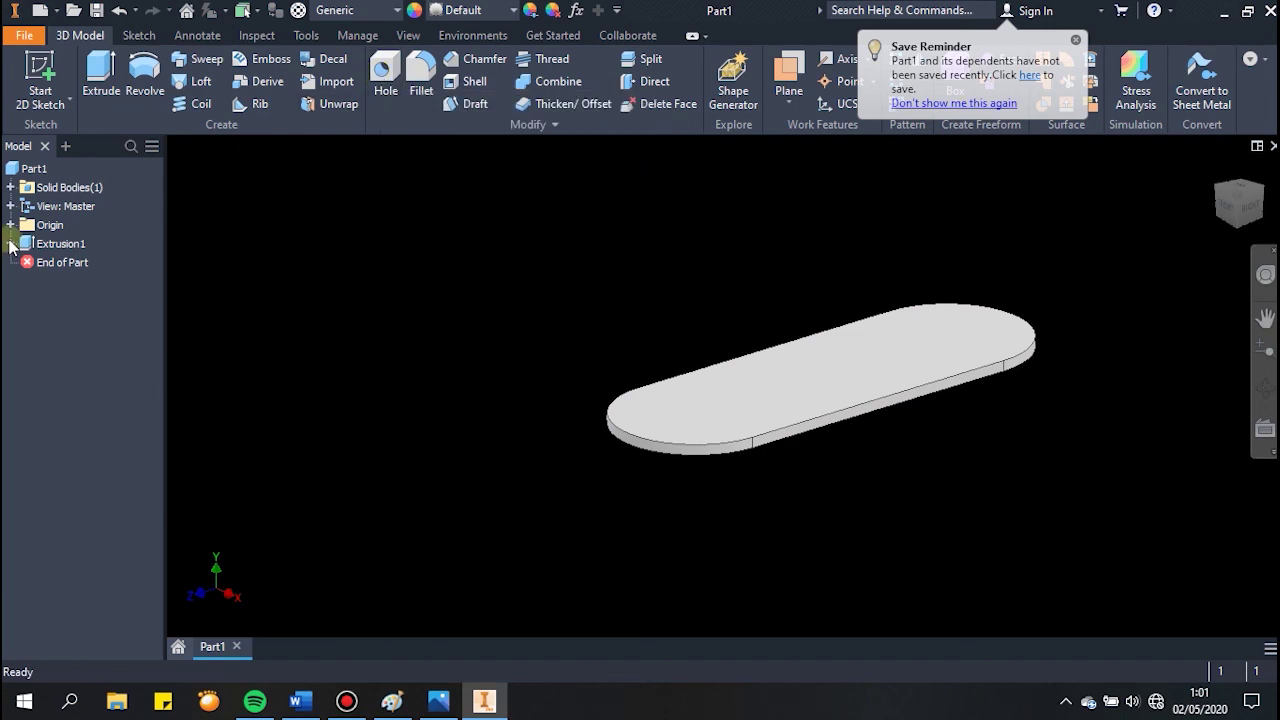
left_click(42, 262)
left_click(257, 348)
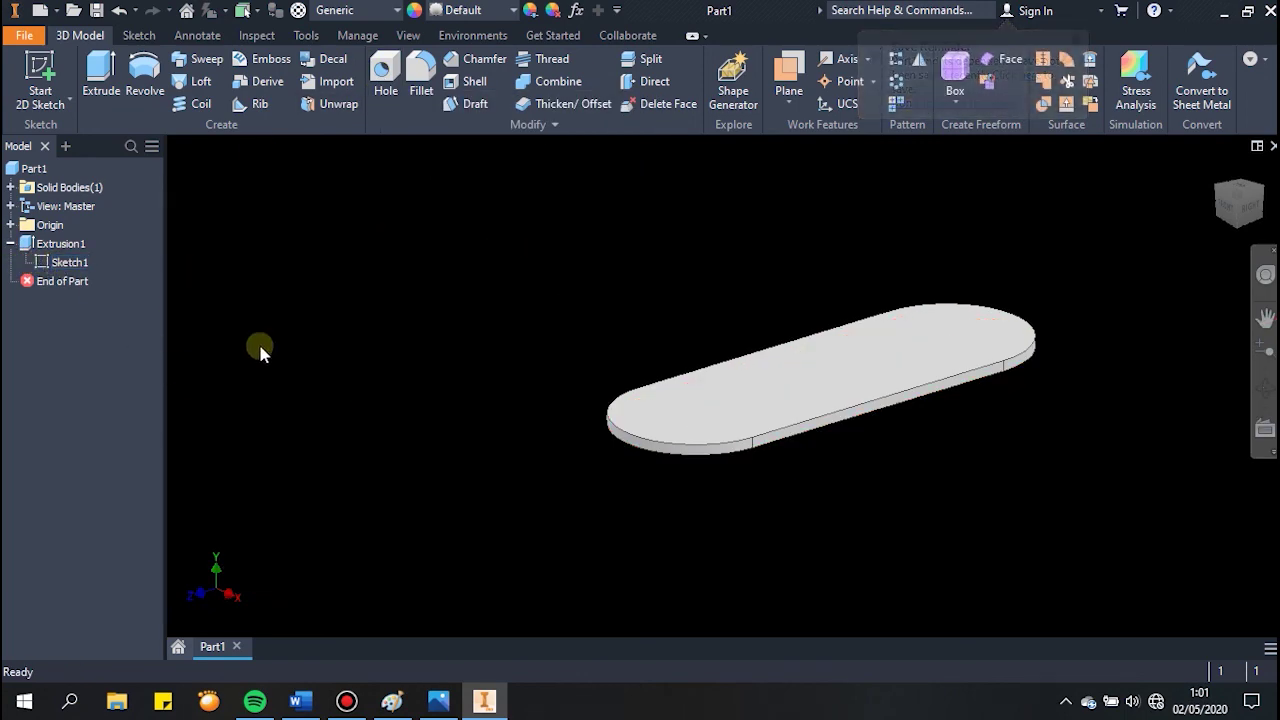
left_click(42, 264)
right_click(42, 264)
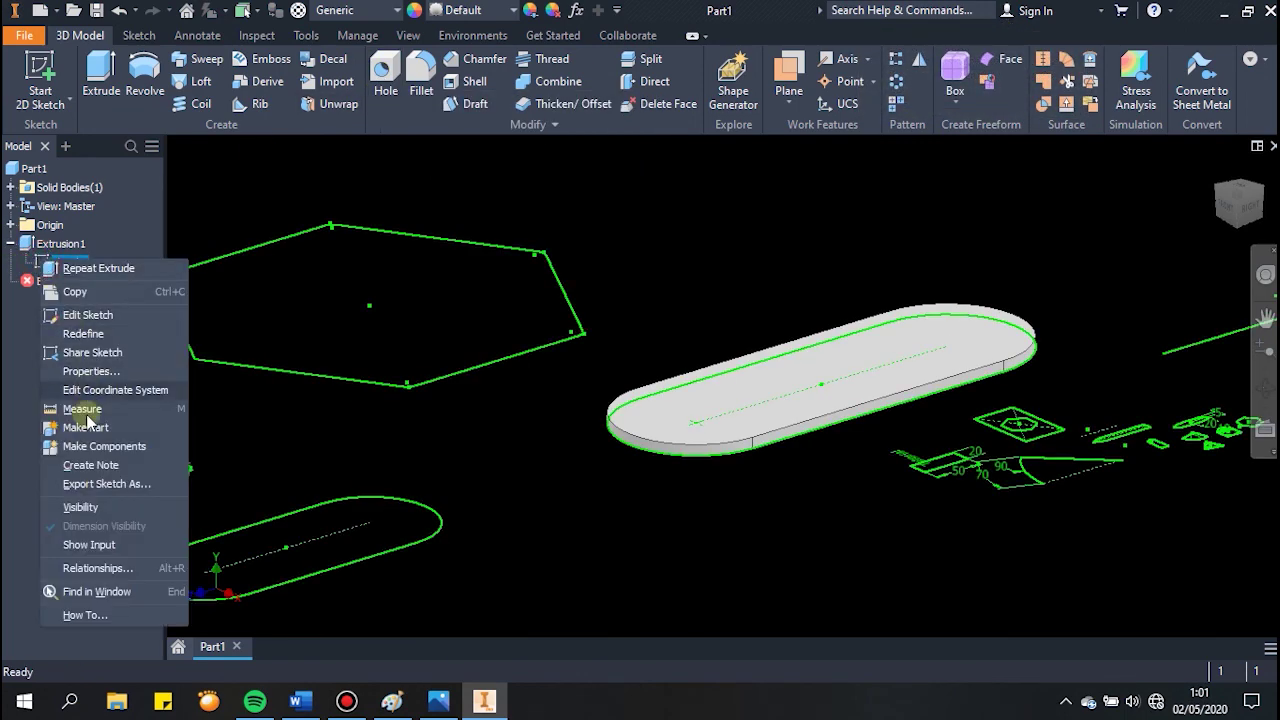
left_click(84, 505)
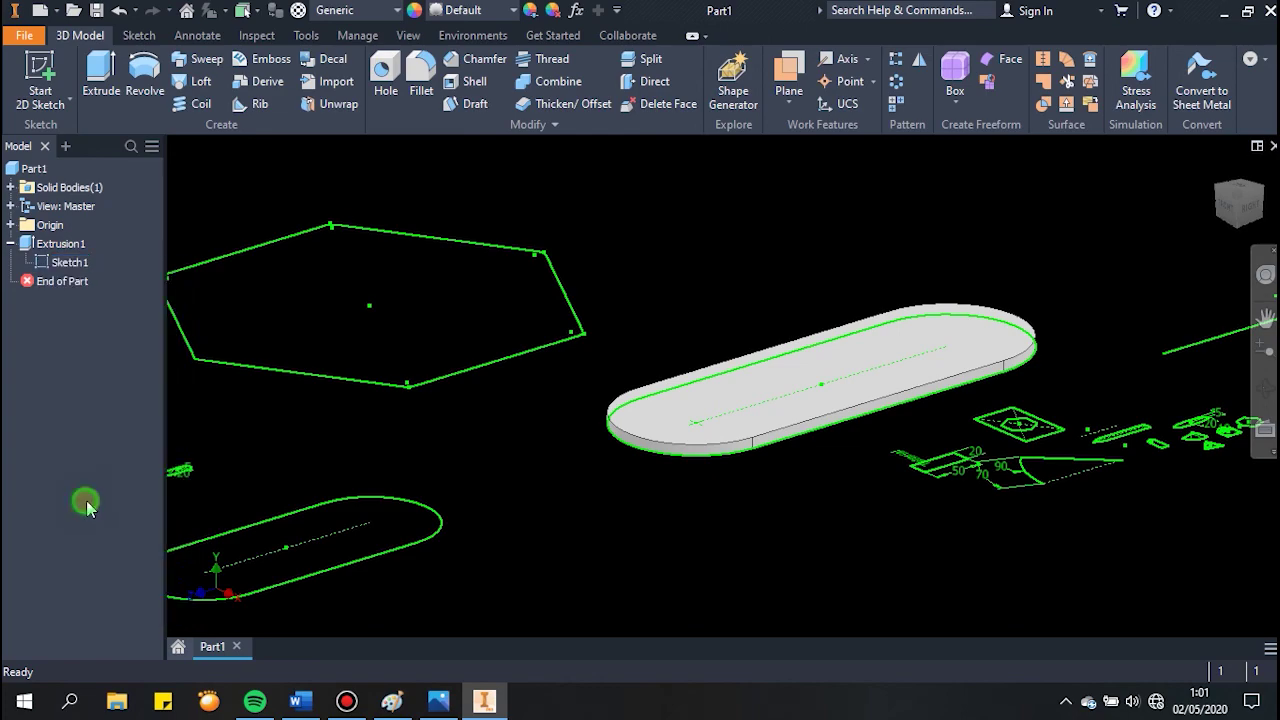
left_click(386, 76)
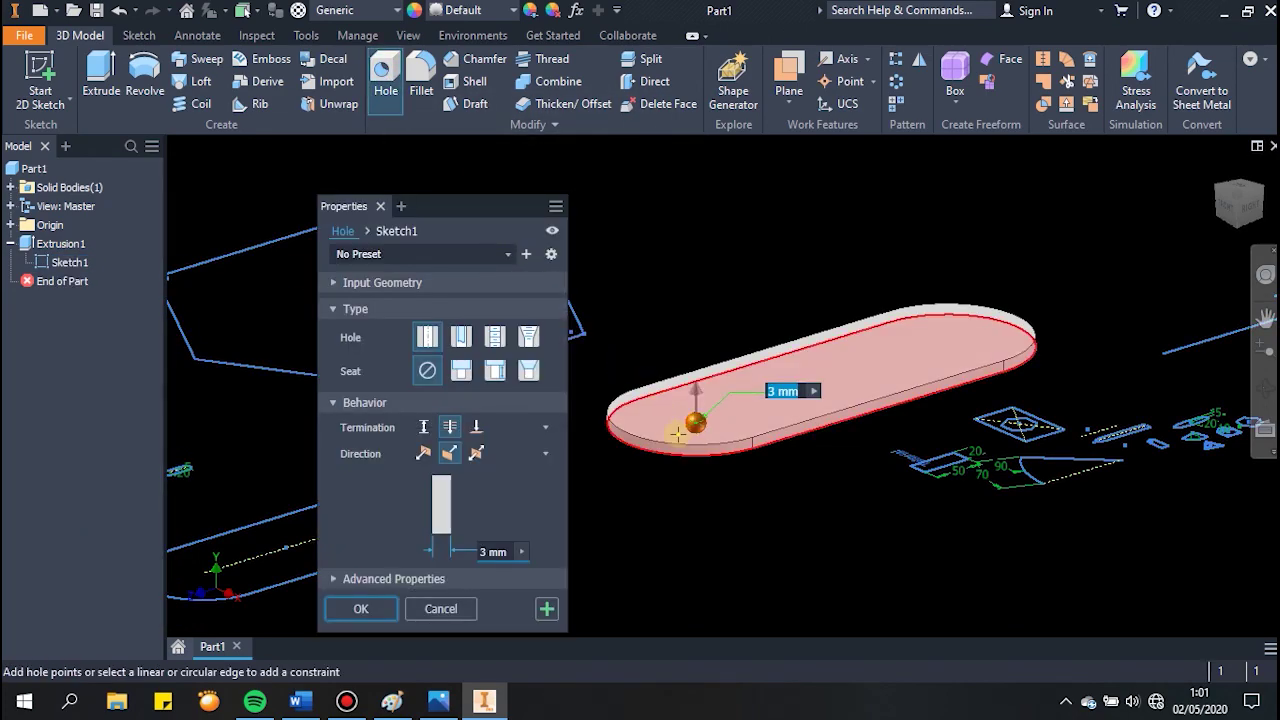
Step: Drill a 4 mm Through All hole at the sketch point on the plate's top face
left_click(690, 433)
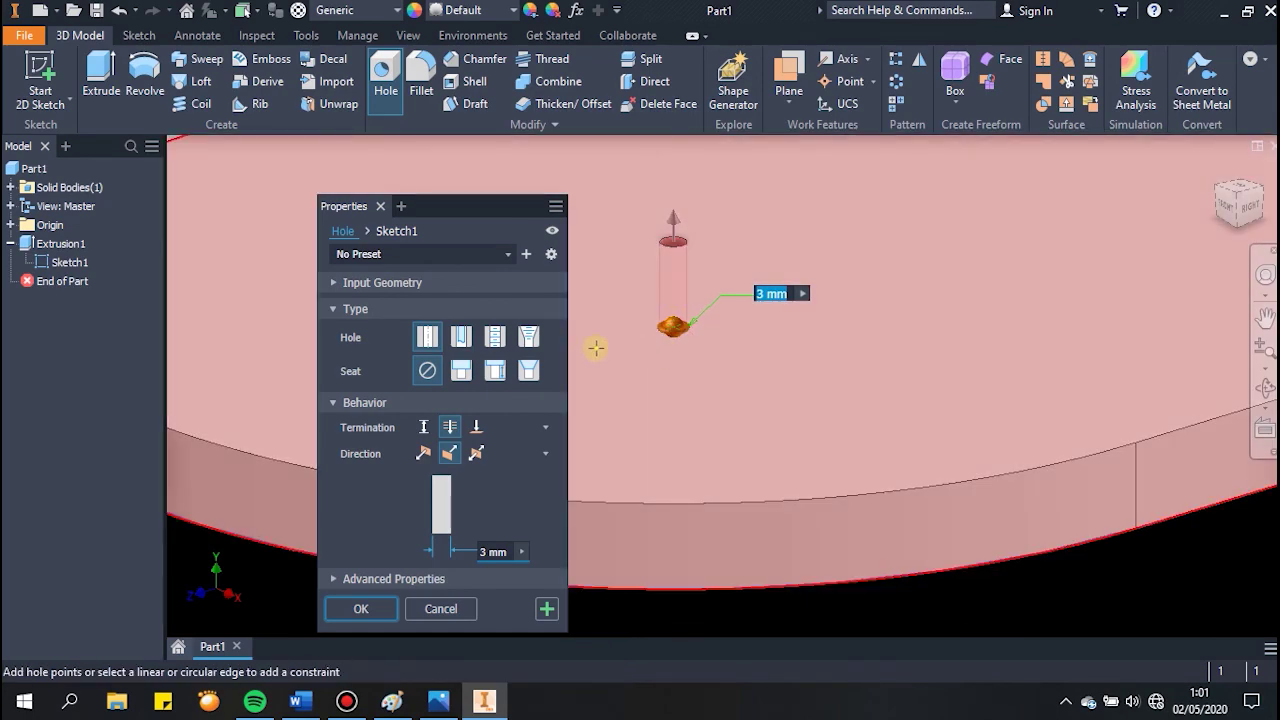
left_click(429, 370)
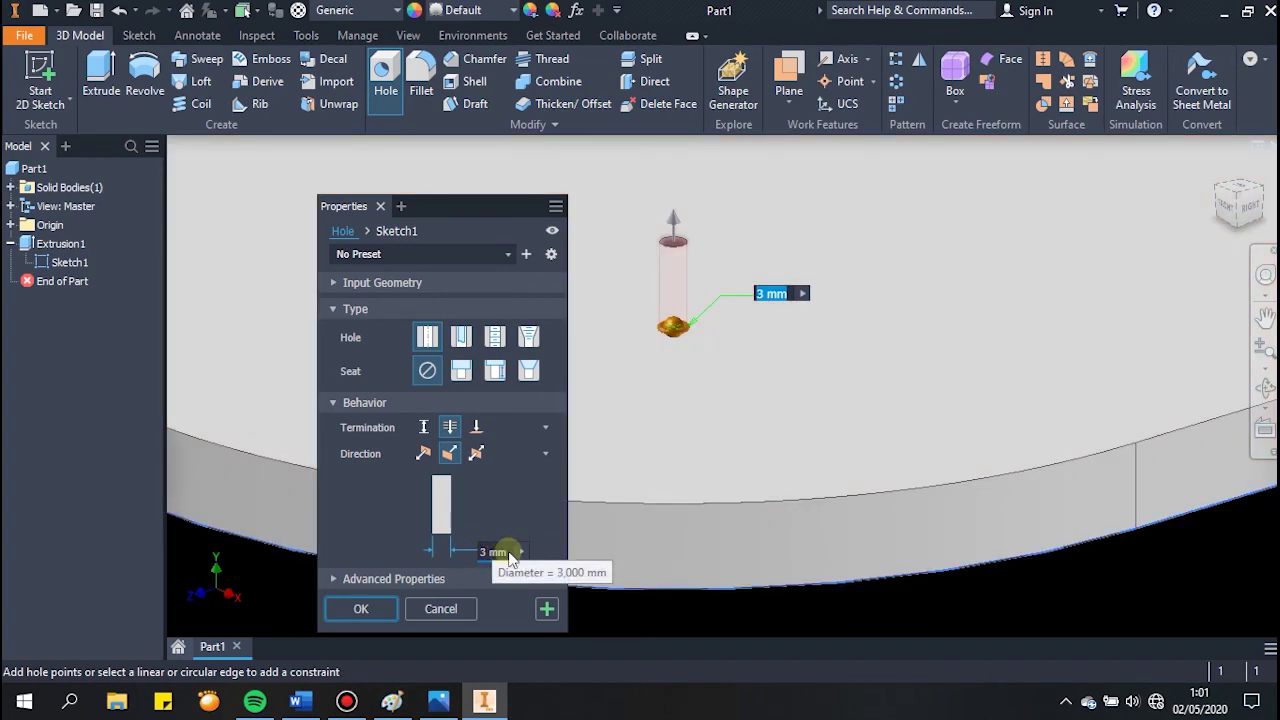
left_click(509, 556)
type("4")
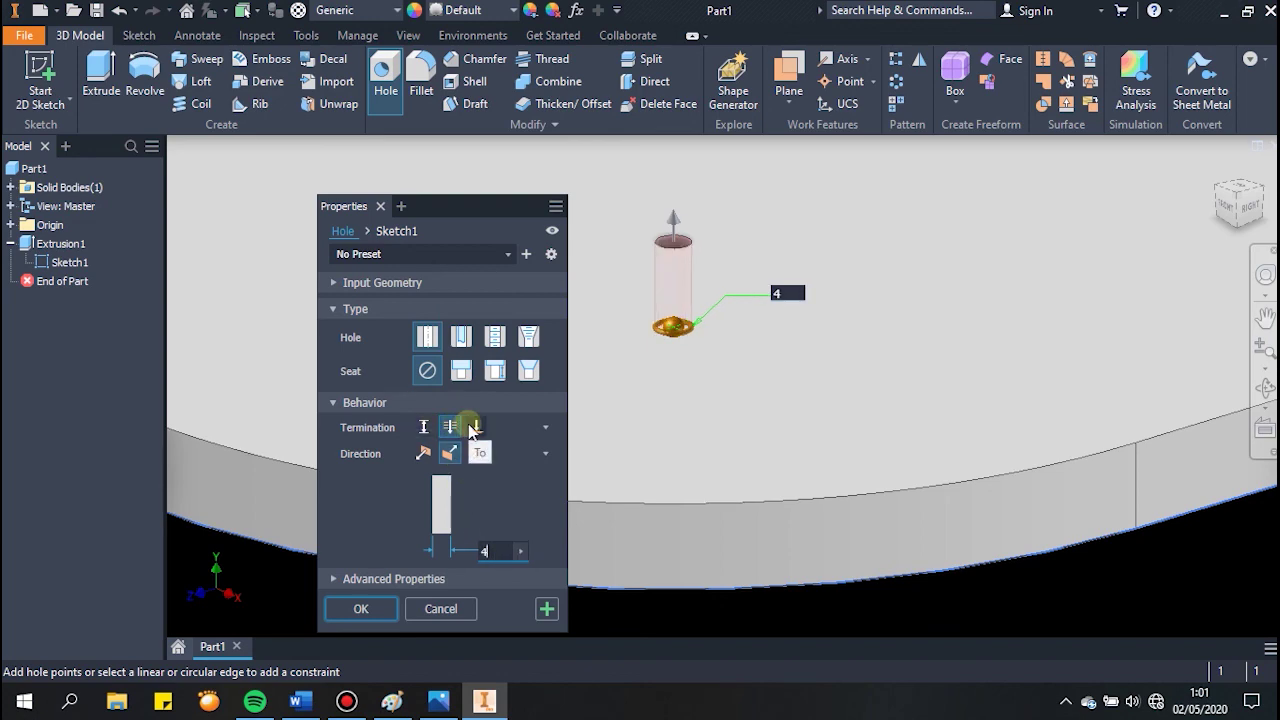
left_click(473, 427)
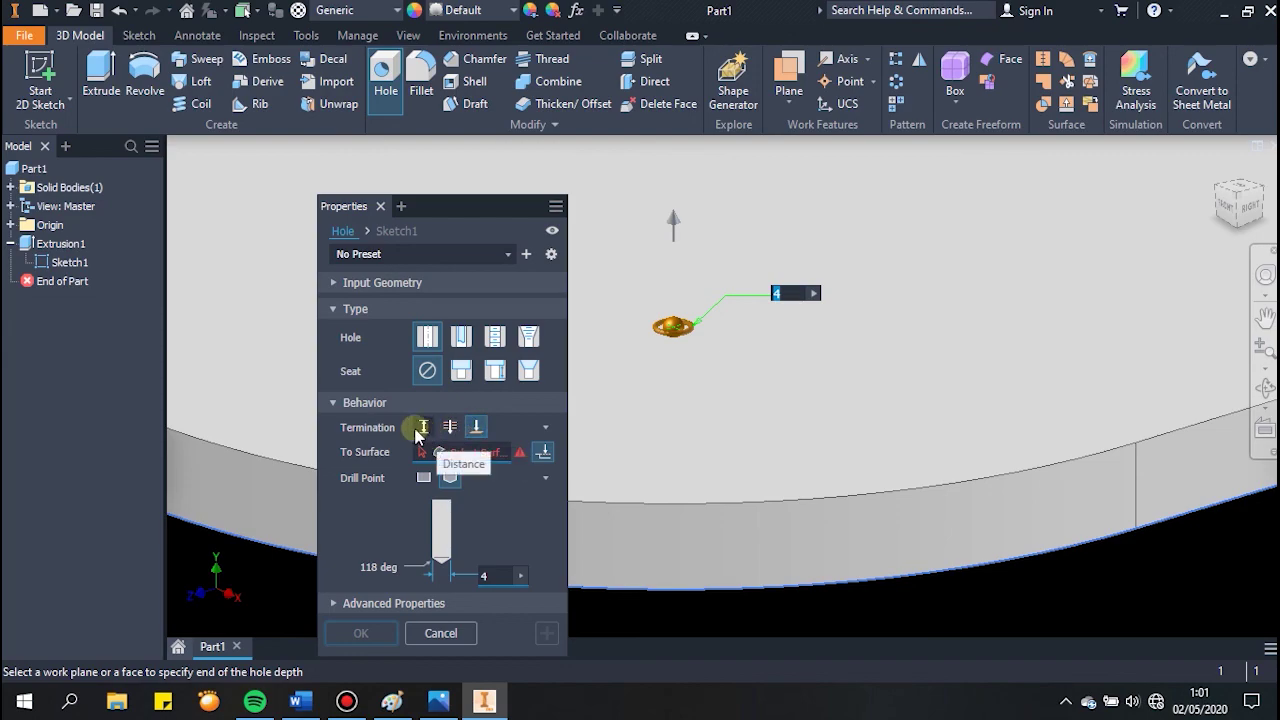
left_click(449, 428)
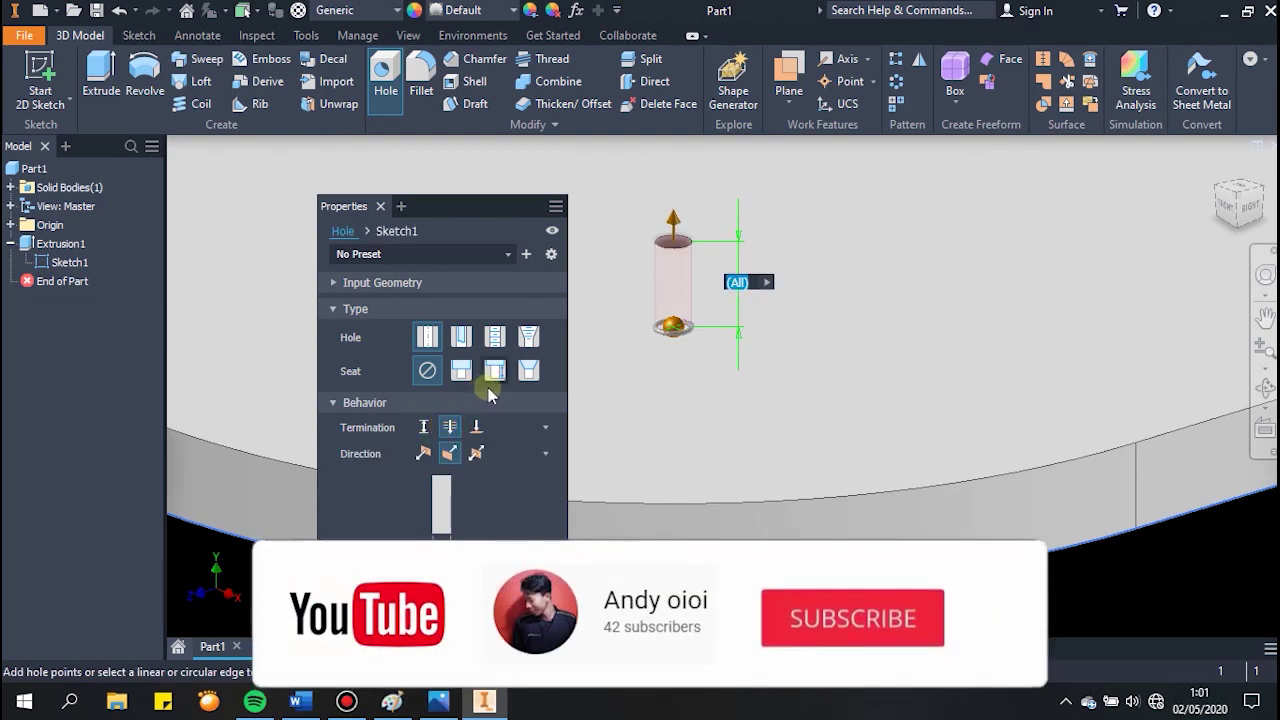
key("Return")
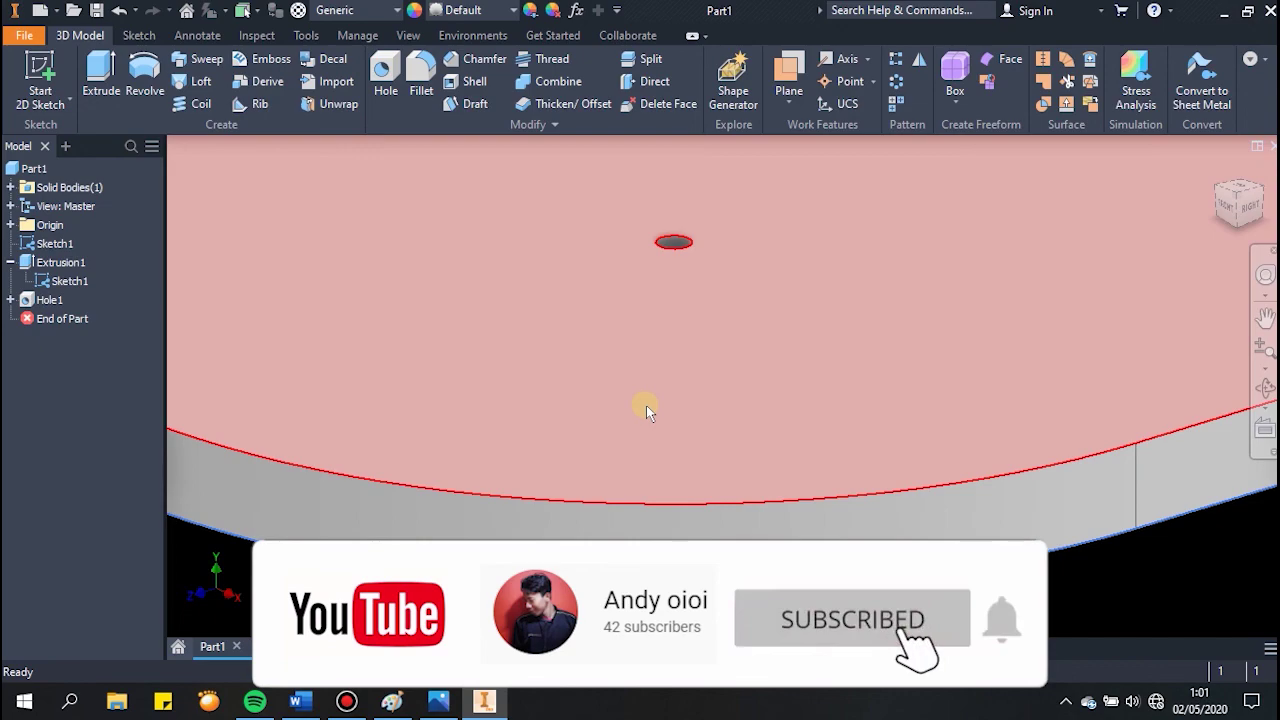
scroll(646, 405, "up", 3)
scroll(646, 405, "up", 5)
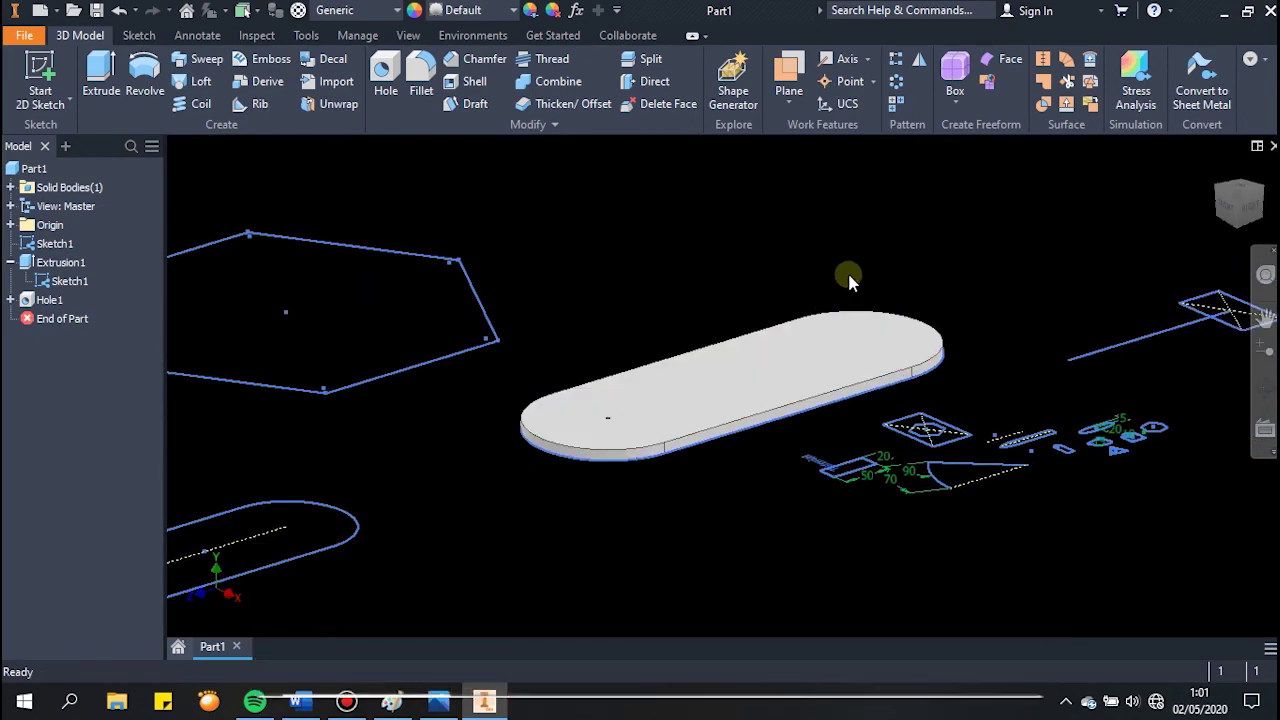